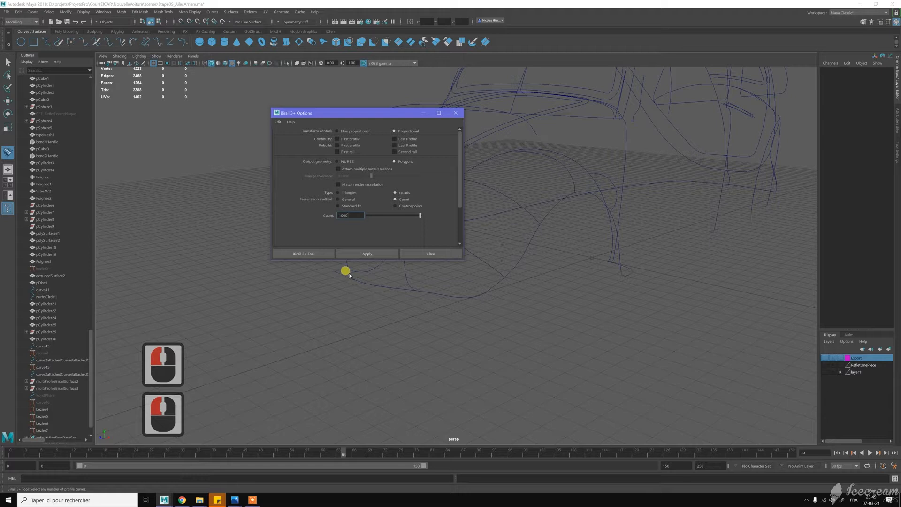
Pick the fender's cross-section curves in order, from the narrow front tip over the arch to the rear end, as Birail 3+ profiles
{"action": "left_click_drag", "start_coordinate": [536, 246], "coordinate": [435, 319], "text": "alt"}
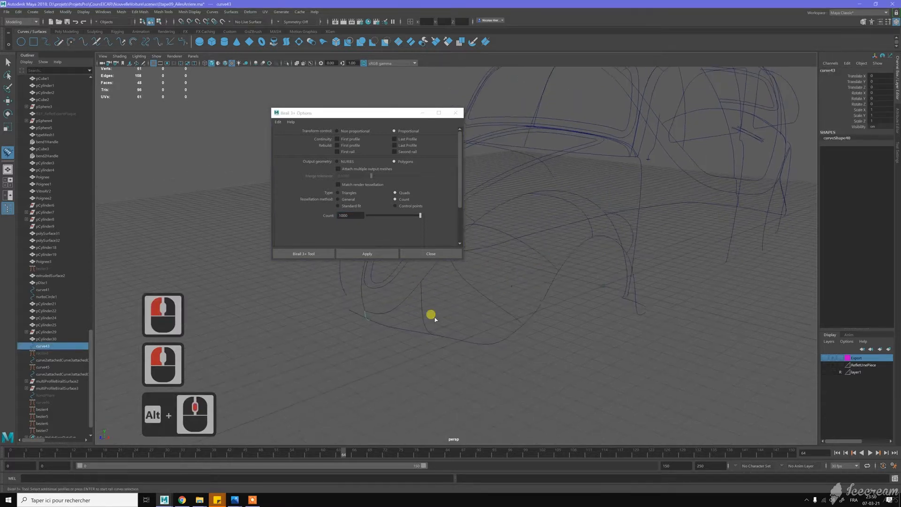
{"action": "left_click", "coordinate": [421, 318]}
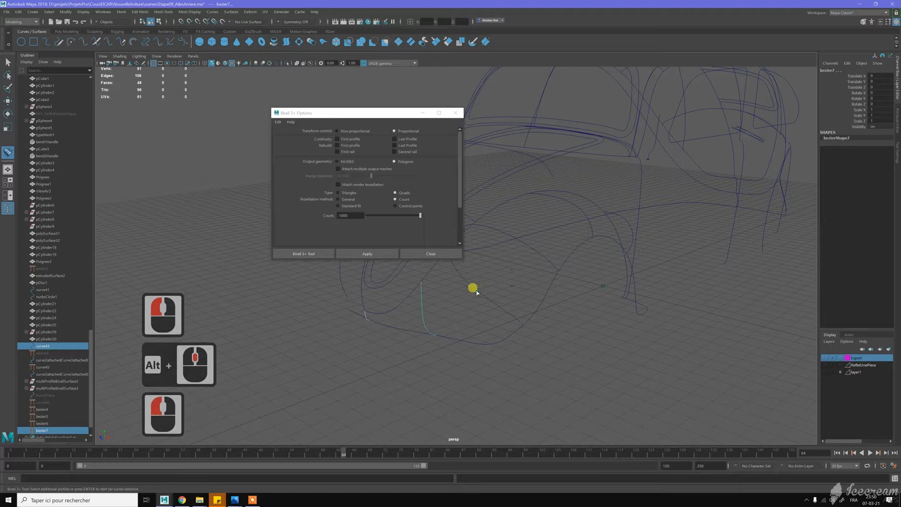
{"action": "left_click", "coordinate": [476, 290]}
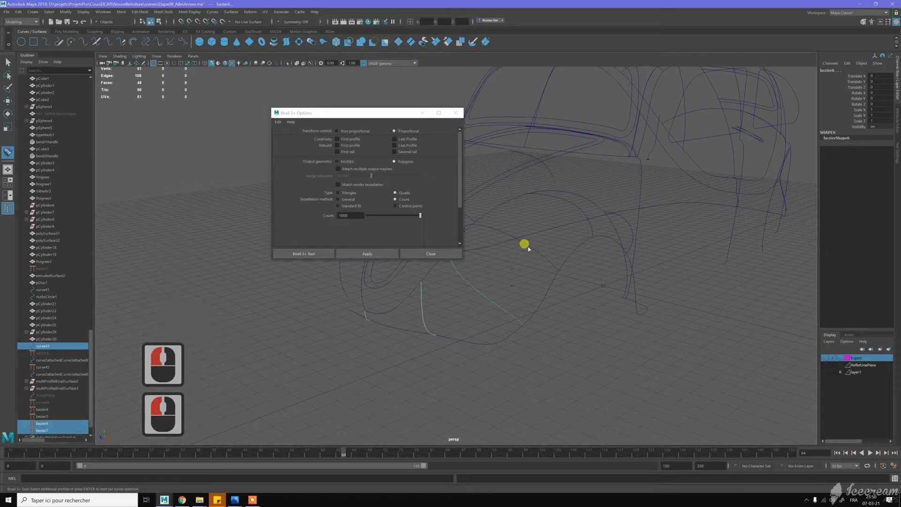
{"action": "left_click", "coordinate": [530, 246]}
{"action": "left_click_drag", "start_coordinate": [569, 227], "coordinate": [555, 275], "text": "alt"}
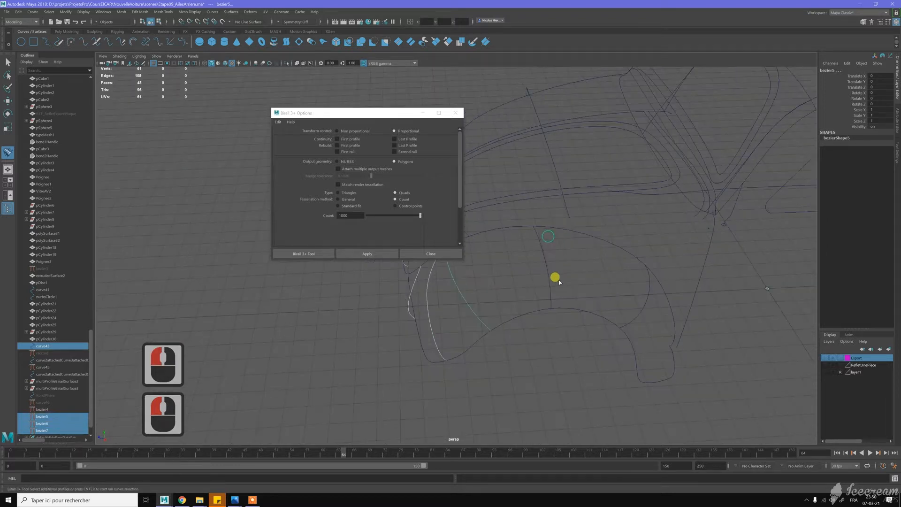
{"action": "left_click", "coordinate": [516, 242]}
{"action": "middle_click_drag", "start_coordinate": [519, 241], "coordinate": [533, 255], "text": "alt"}
{"action": "left_click_drag", "start_coordinate": [533, 255], "coordinate": [516, 255], "text": "alt"}
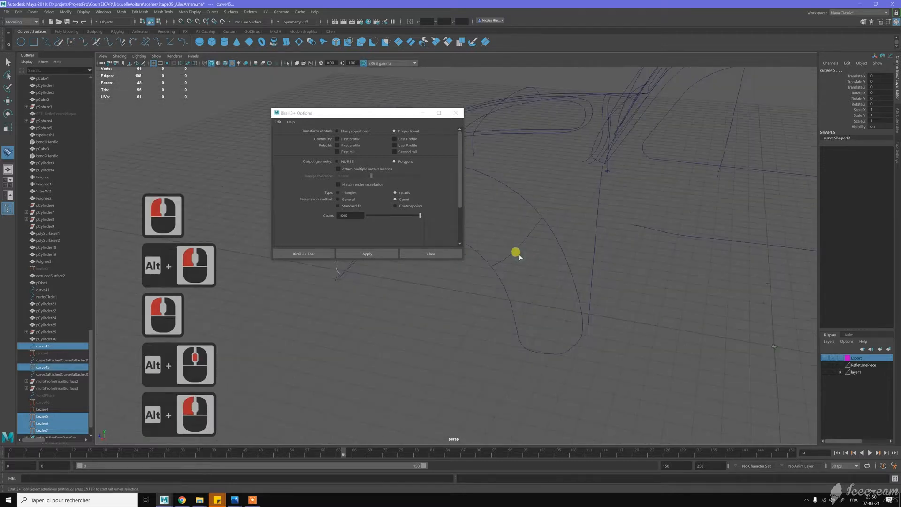
{"action": "left_click", "coordinate": [548, 347]}
{"action": "left_click", "coordinate": [552, 352]}
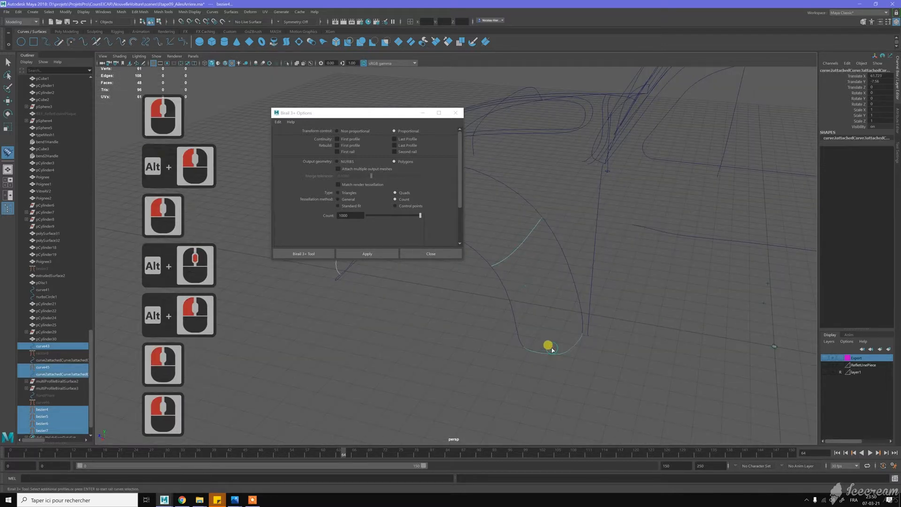
Confirm the profiles and pick the fender's outer and inner edge curves as rails to generate the polygon surface
{"action": "key", "text": "Return"}
{"action": "left_click", "coordinate": [568, 267]}
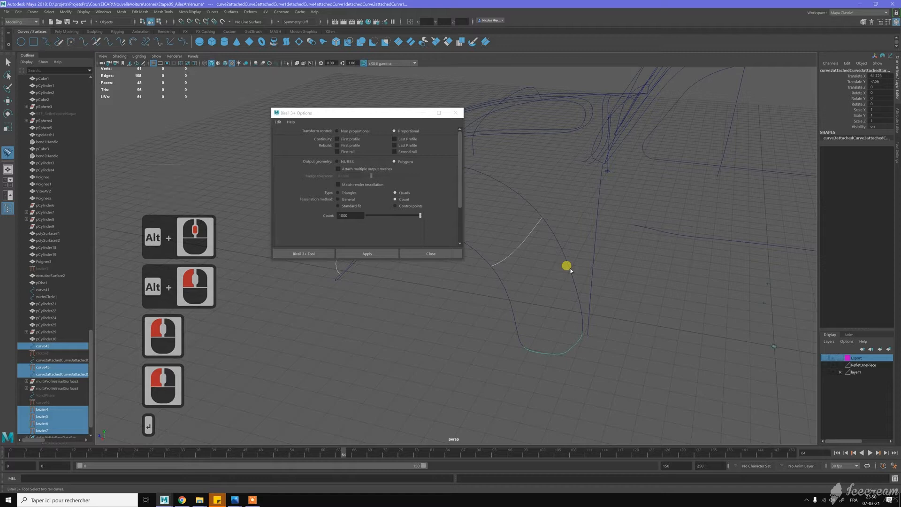
{"action": "left_click", "coordinate": [495, 297]}
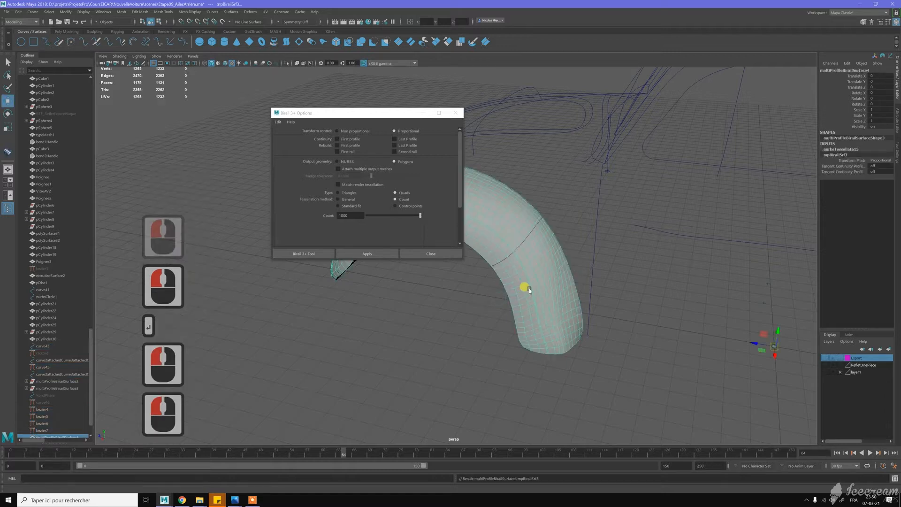
Examine the generated fender surface from the front, side and rear, checking how it flows between the profile curves
{"action": "scroll", "coordinate": [534, 293], "scroll_direction": "down", "scroll_amount": 1}
{"action": "middle_click_drag", "start_coordinate": [499, 312], "coordinate": [513, 315], "text": "alt"}
{"action": "mouse_move", "coordinate": [514, 316]}
{"action": "left_mouse_down", "text": "alt"}
{"action": "mouse_move", "coordinate": [493, 318]}
{"action": "mouse_move", "coordinate": [510, 318]}
{"action": "mouse_move", "coordinate": [511, 334]}
{"action": "mouse_move", "coordinate": [499, 370]}
{"action": "mouse_move", "coordinate": [509, 358]}
{"action": "mouse_move", "coordinate": [508, 312]}
{"action": "left_mouse_up", "text": "alt"}
{"action": "left_click", "coordinate": [536, 288], "text": "alt"}
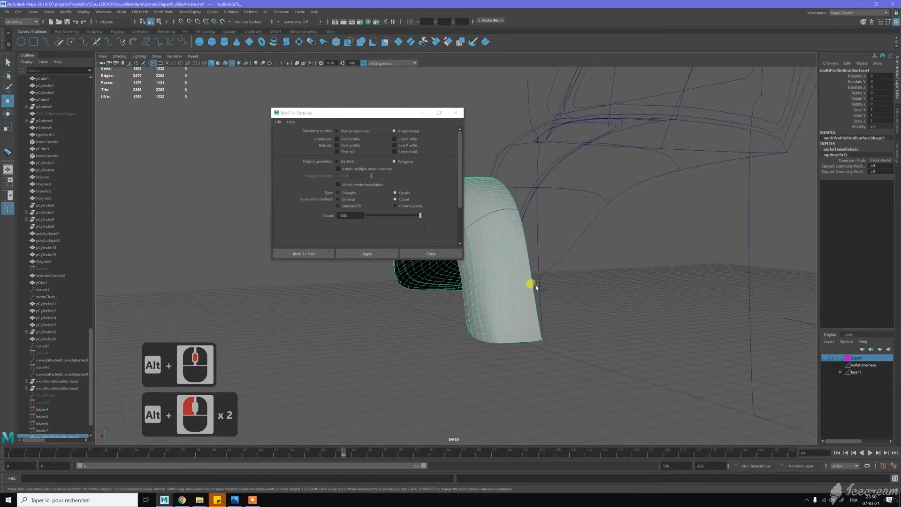
{"action": "left_click_drag", "start_coordinate": [507, 294], "coordinate": [603, 330], "text": "alt"}
{"action": "middle_click_drag", "start_coordinate": [603, 330], "coordinate": [589, 325], "text": "alt"}
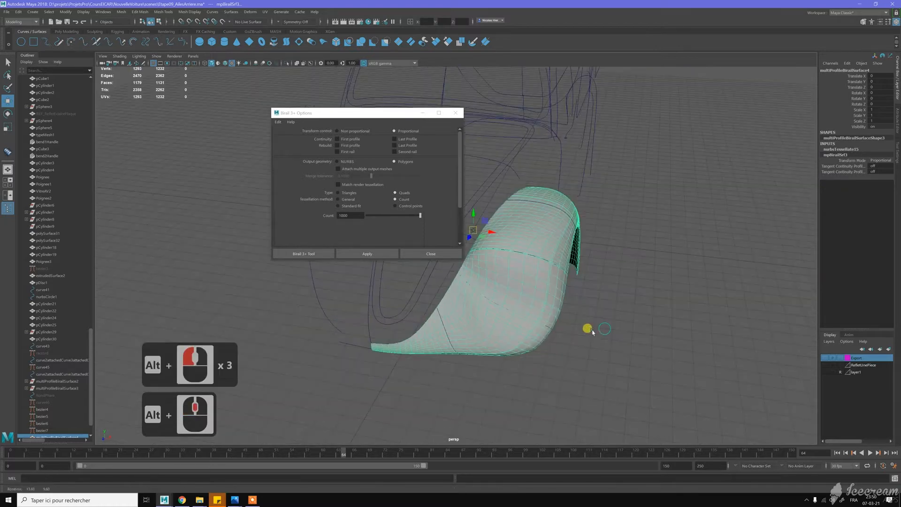
{"action": "left_click_drag", "start_coordinate": [589, 325], "coordinate": [466, 272], "text": "alt"}
{"action": "scroll", "coordinate": [533, 288], "scroll_direction": "up", "scroll_amount": 3}
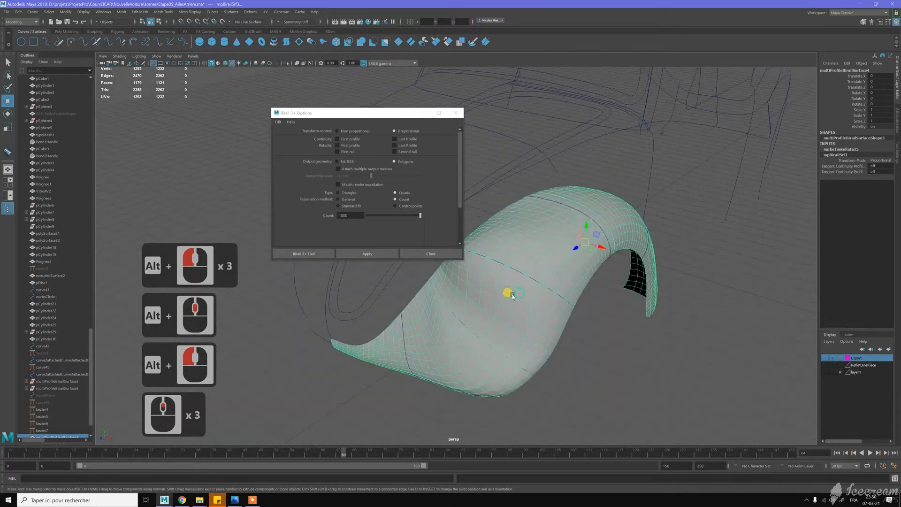
{"action": "left_click_drag", "start_coordinate": [507, 296], "coordinate": [563, 297], "text": "alt"}
{"action": "middle_click_drag", "start_coordinate": [563, 298], "coordinate": [550, 297], "text": "alt"}
{"action": "left_click_drag", "start_coordinate": [549, 298], "coordinate": [603, 296], "text": "alt"}
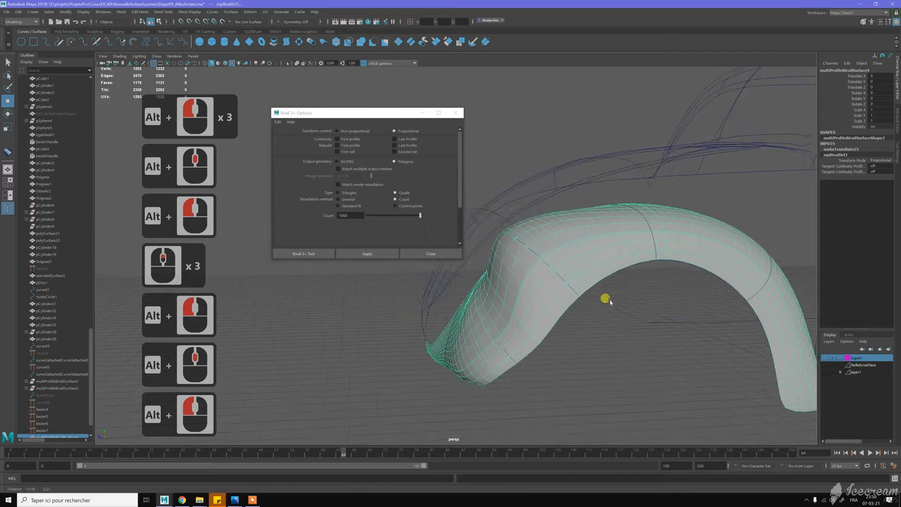
{"action": "middle_click_drag", "start_coordinate": [604, 296], "coordinate": [602, 298], "text": "alt"}
{"action": "left_click_drag", "start_coordinate": [602, 299], "coordinate": [525, 209], "text": "alt"}
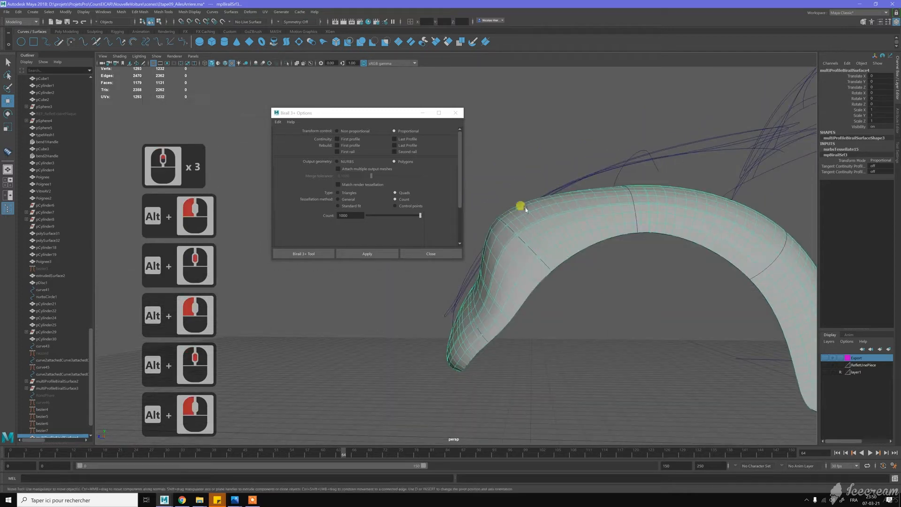
{"action": "mouse_move", "coordinate": [554, 247]}
{"action": "left_mouse_down", "text": "alt"}
{"action": "mouse_move", "coordinate": [582, 252]}
{"action": "mouse_move", "coordinate": [522, 243]}
{"action": "mouse_move", "coordinate": [568, 253]}
{"action": "mouse_move", "coordinate": [548, 264]}
{"action": "mouse_move", "coordinate": [622, 266]}
{"action": "mouse_move", "coordinate": [550, 264]}
{"action": "left_mouse_up", "text": "alt"}
{"action": "middle_click_drag", "start_coordinate": [550, 264], "coordinate": [543, 261], "text": "alt"}
{"action": "left_click_drag", "start_coordinate": [542, 261], "coordinate": [556, 290], "text": "alt"}
{"action": "scroll", "coordinate": [542, 290], "scroll_direction": "up", "scroll_amount": 4}
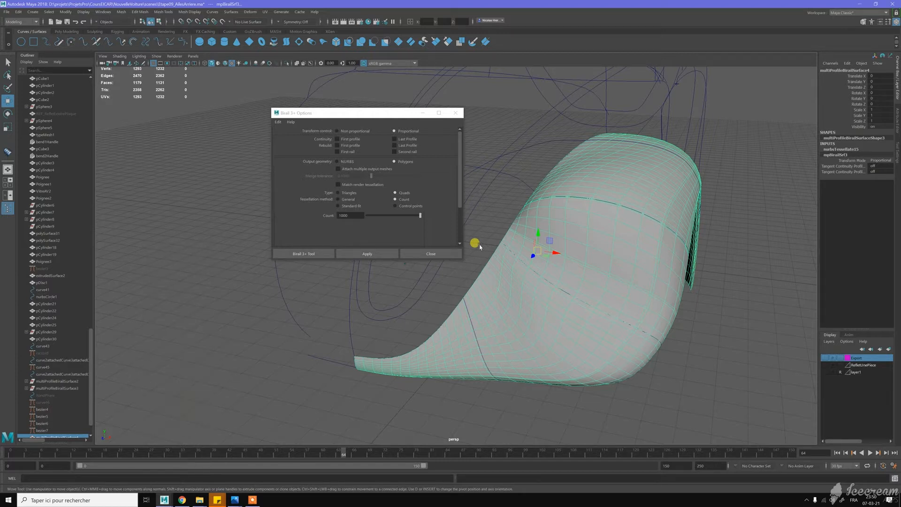
Close the Birail 3+ options and switch the second profile curve from the fender's narrow tip to control vertex mode
{"action": "key", "text": "F7"}
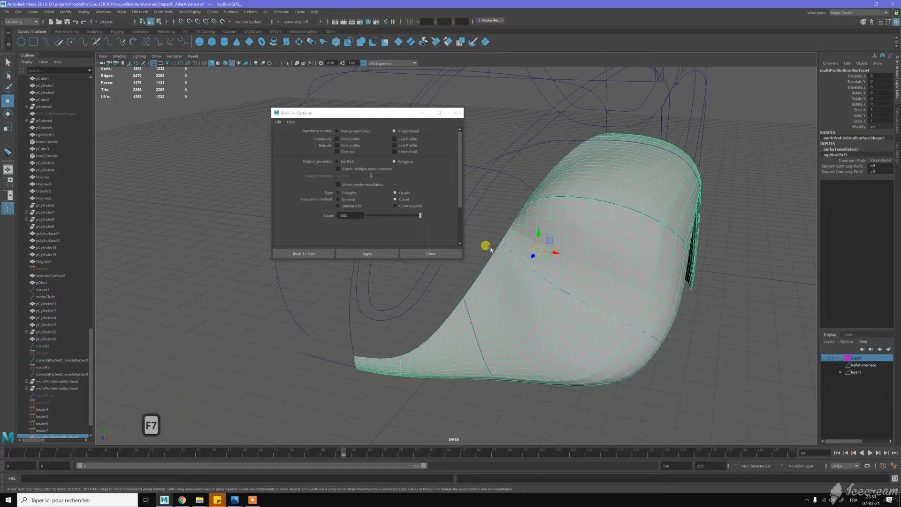
{"action": "left_click", "coordinate": [443, 253]}
{"action": "scroll", "coordinate": [451, 287], "scroll_direction": "up", "scroll_amount": 2}
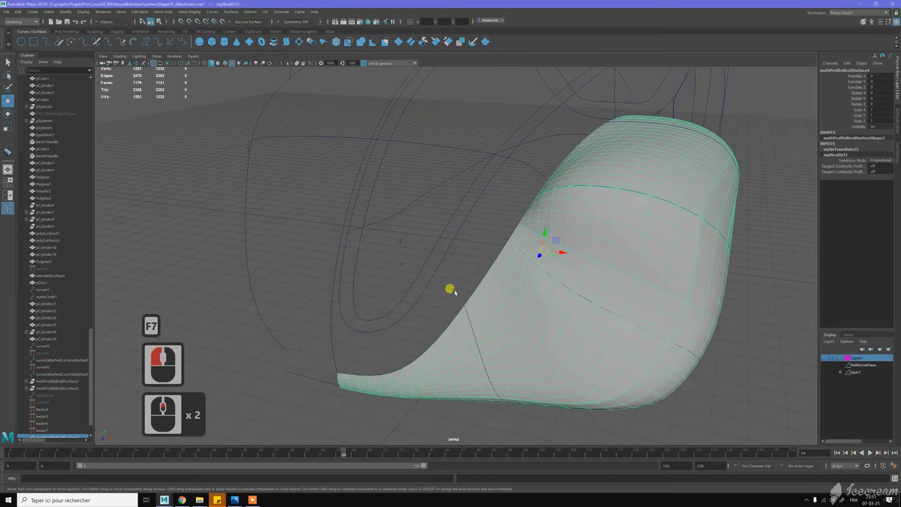
{"action": "middle_click_drag", "start_coordinate": [454, 293], "coordinate": [467, 258], "text": "alt"}
{"action": "left_click", "coordinate": [462, 229]}
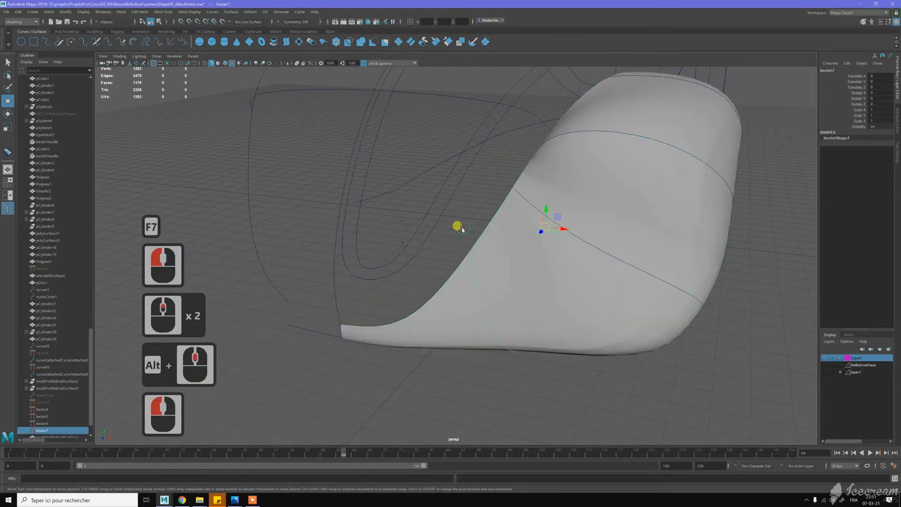
{"action": "right_click_drag", "start_coordinate": [464, 228], "coordinate": [448, 228]}
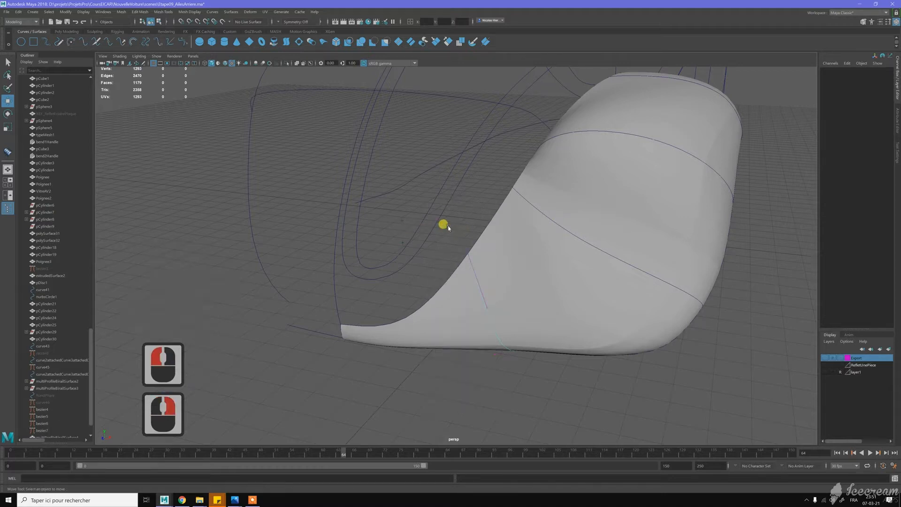
Display wireframe on shaded and curve-snap the second profile's upper end vertex higher along the fender's upper edge curve
{"action": "key", "text": "9"}
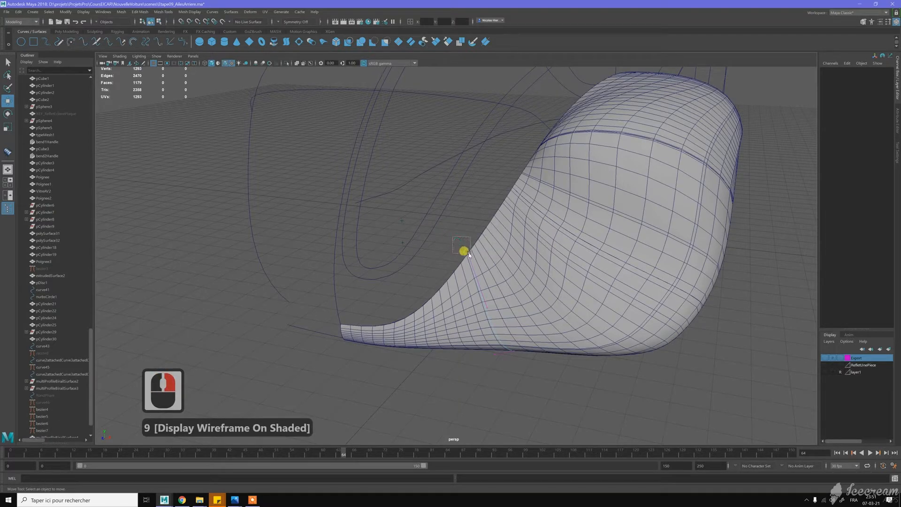
{"action": "left_click_drag", "start_coordinate": [471, 259], "coordinate": [477, 251]}
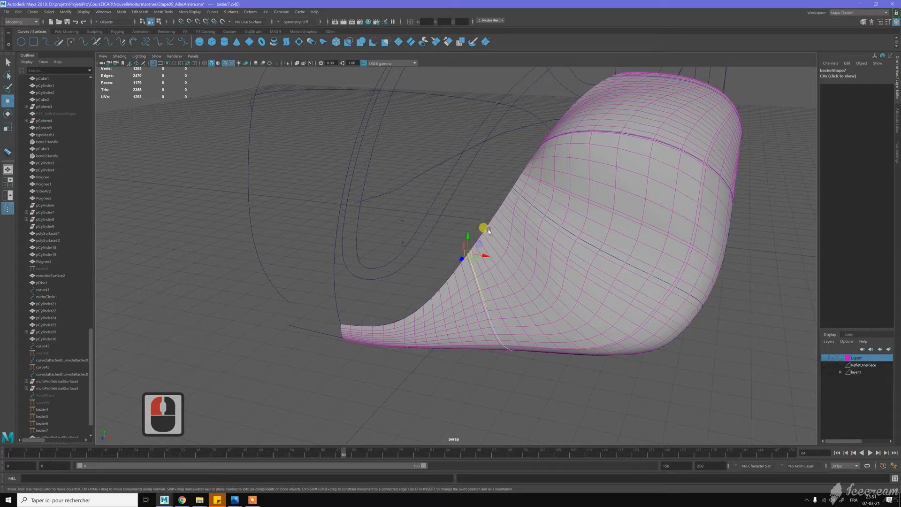
{"action": "key", "text": "c"}
{"action": "middle_click_drag", "start_coordinate": [488, 221], "coordinate": [503, 318]}
Curve-snap the second profile's lower end vertex along the bottom rail, sliding it far toward the fender's outer corner
{"action": "left_click_drag", "start_coordinate": [543, 304], "coordinate": [538, 353], "text": "alt"}
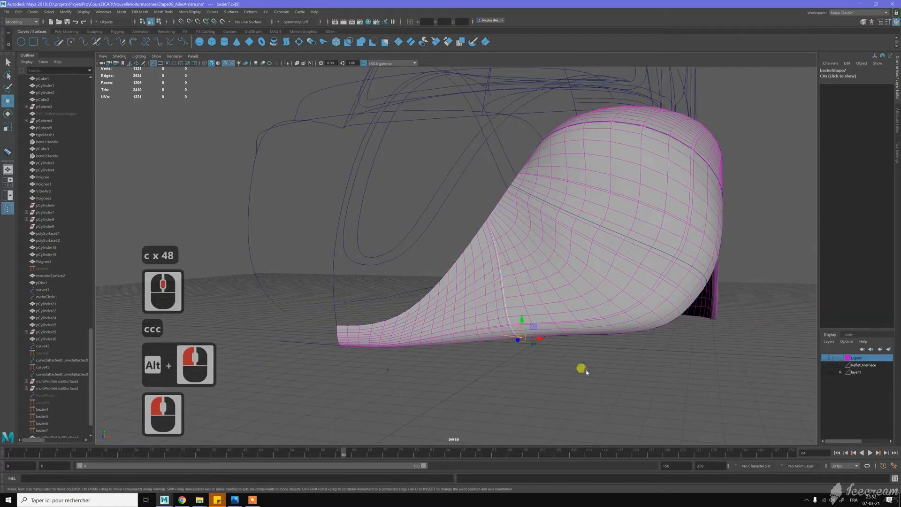
{"action": "left_click_drag", "start_coordinate": [591, 362], "coordinate": [577, 326], "text": "alt"}
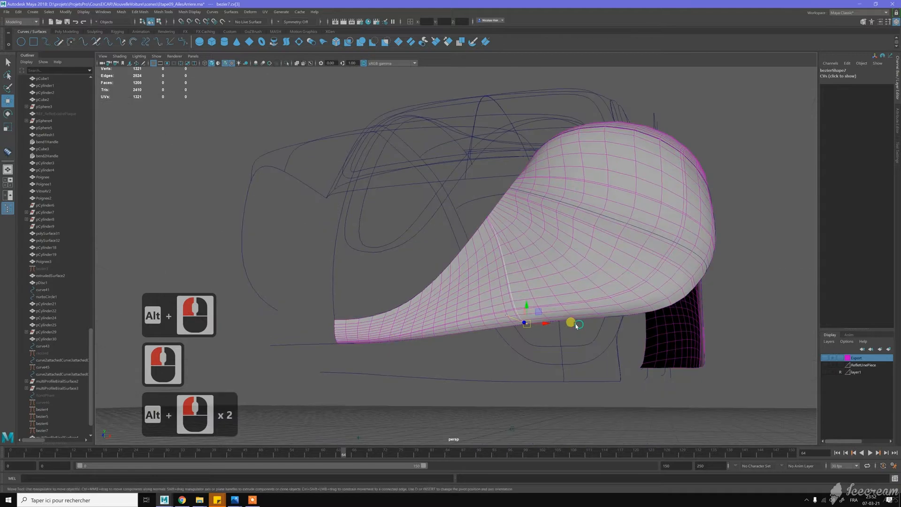
{"action": "key", "text": "c"}
{"action": "left_click_drag", "start_coordinate": [565, 322], "coordinate": [581, 319]}
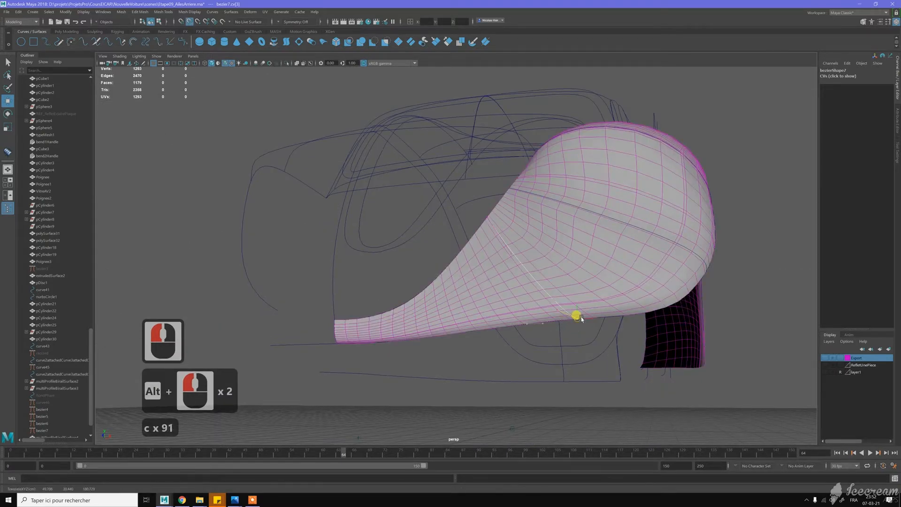
{"action": "mouse_move", "coordinate": [570, 268]}
{"action": "left_mouse_down", "text": "alt"}
{"action": "mouse_move", "coordinate": [586, 270]}
{"action": "mouse_move", "coordinate": [555, 271]}
{"action": "left_mouse_up", "text": "alt"}
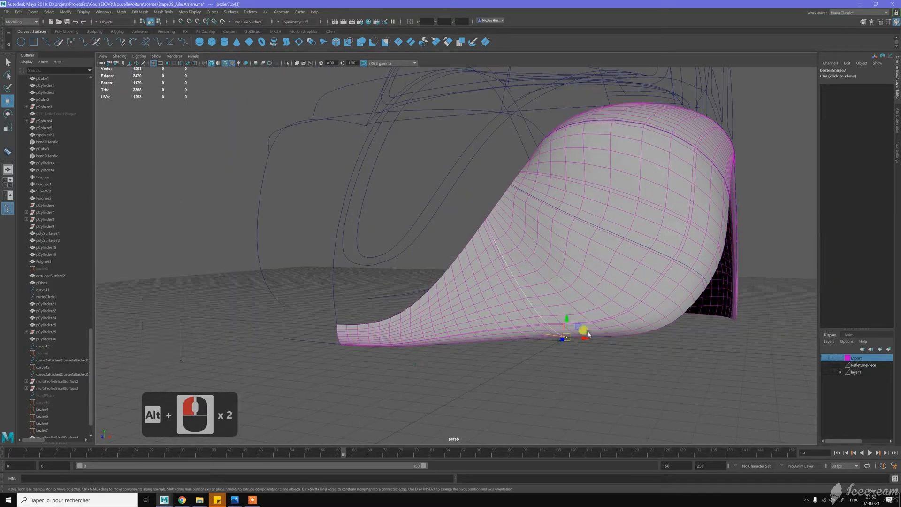
{"action": "key", "text": "c"}
{"action": "left_click_drag", "start_coordinate": [591, 336], "coordinate": [632, 336]}
{"action": "mouse_move", "coordinate": [663, 323]}
{"action": "middle_mouse_down"}
{"action": "mouse_move", "coordinate": [640, 331]}
{"action": "mouse_move", "coordinate": [656, 325]}
{"action": "middle_mouse_up"}
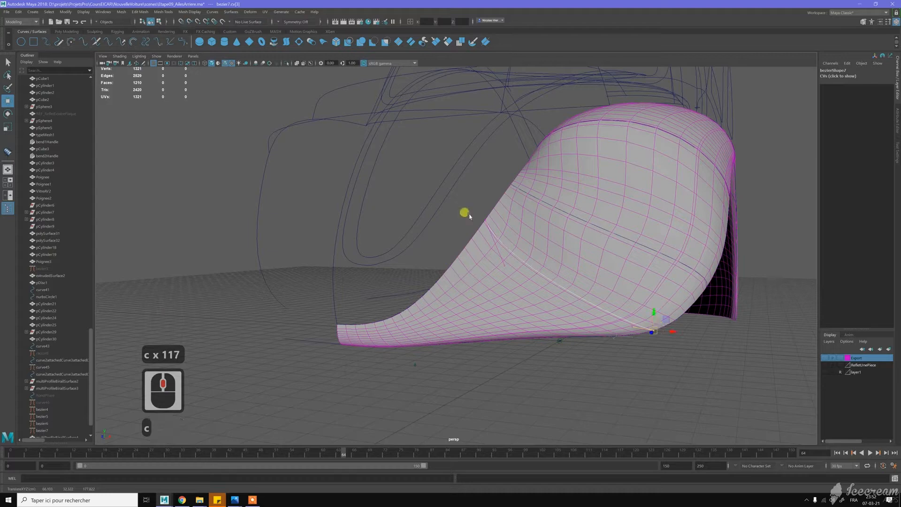
Switch to the four-view layout and show the blueprint layer1 to compare the fender's lower end with the side drawing
{"action": "left_click_drag", "start_coordinate": [486, 213], "coordinate": [411, 294], "text": "alt"}
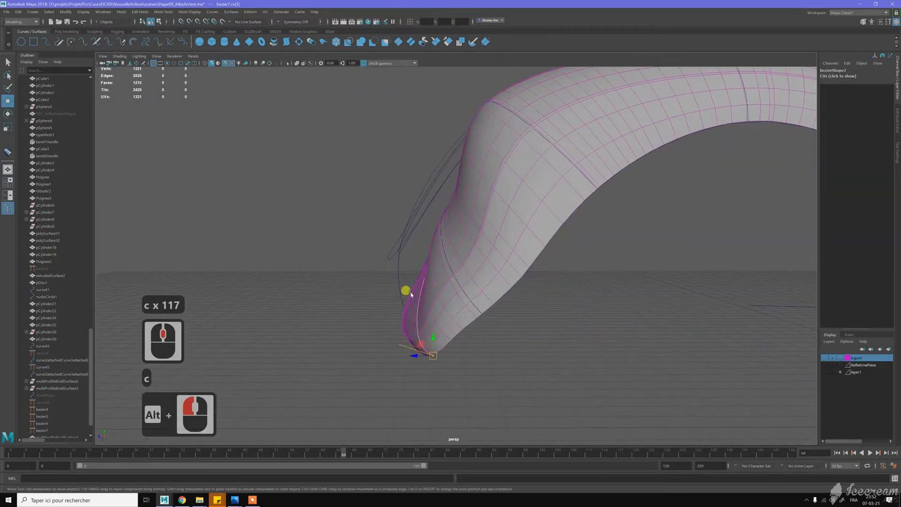
{"action": "scroll", "coordinate": [721, 332], "scroll_direction": "down", "scroll_amount": 3}
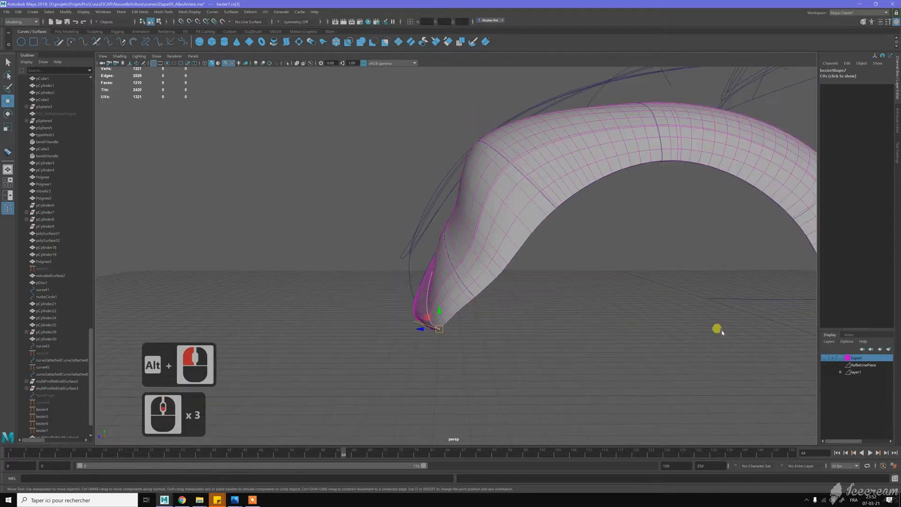
{"action": "key", "text": "space"}
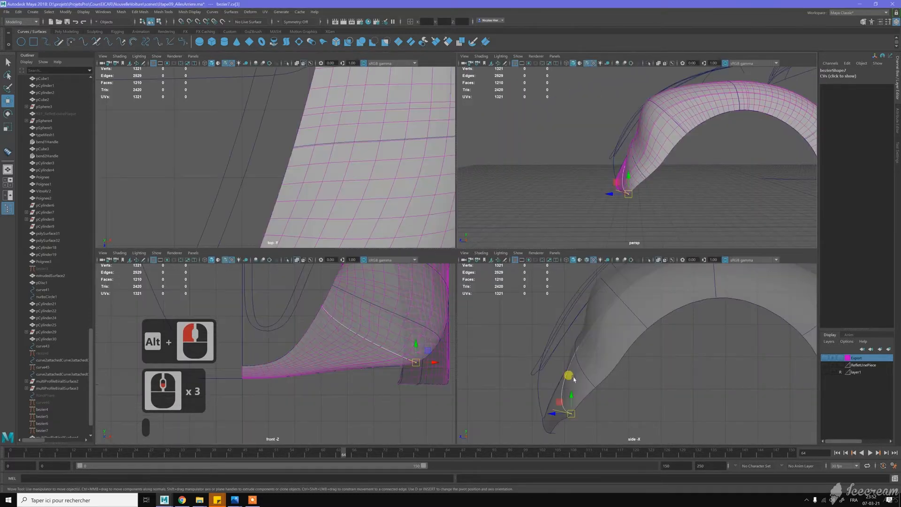
{"action": "left_click", "coordinate": [824, 372]}
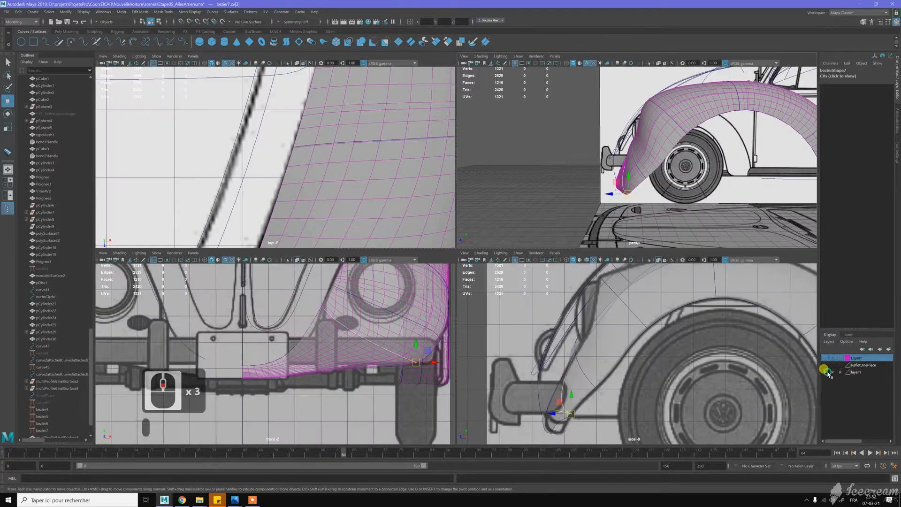
{"action": "scroll", "coordinate": [589, 361], "scroll_direction": "up", "scroll_amount": 3}
{"action": "middle_click_drag", "start_coordinate": [580, 387], "coordinate": [564, 393], "text": "alt"}
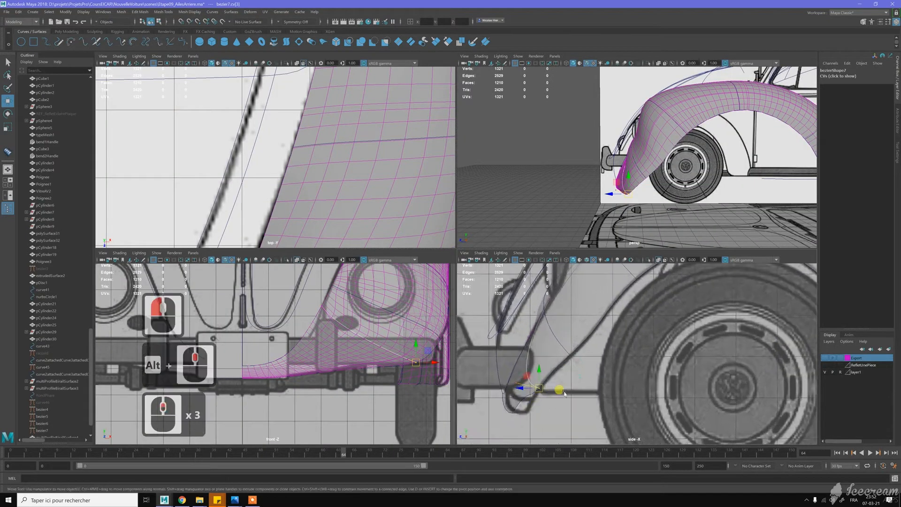
Select the fender surface and assign the red reflective material to it in the perspective view
{"action": "left_click", "coordinate": [517, 374]}
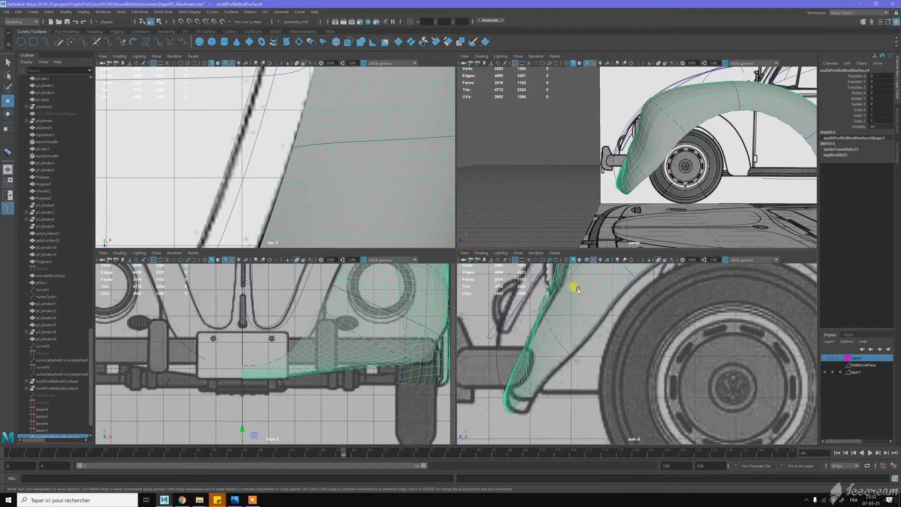
{"action": "key", "text": "space"}
{"action": "left_click_drag", "start_coordinate": [531, 165], "coordinate": [516, 240], "text": "alt"}
{"action": "scroll", "coordinate": [540, 196], "scroll_direction": "up", "scroll_amount": 5}
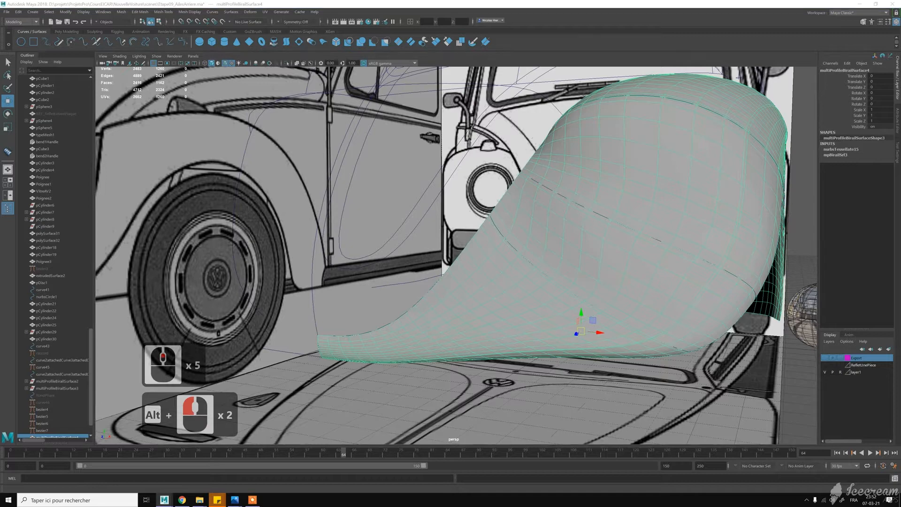
{"action": "left_click", "coordinate": [617, 235]}
Deselect the fender and turn off wireframe on shaded to inspect the reflections on its surface
{"action": "left_click_drag", "start_coordinate": [511, 216], "coordinate": [540, 219], "text": "alt"}
{"action": "scroll", "coordinate": [508, 197], "scroll_direction": "up", "scroll_amount": 9, "text": "alt"}
{"action": "scroll", "coordinate": [541, 218], "scroll_direction": "down", "scroll_amount": 3}
{"action": "right_click", "coordinate": [570, 222]}
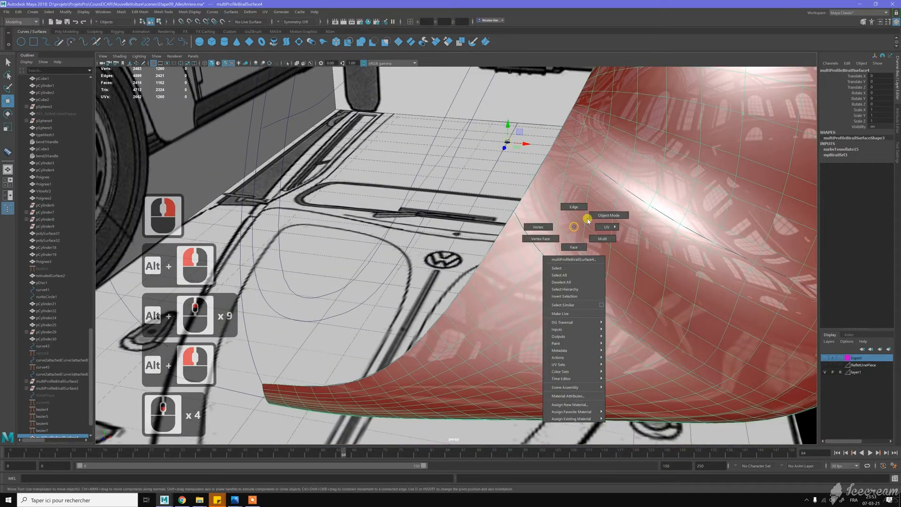
{"action": "scroll", "coordinate": [575, 237], "scroll_direction": "down", "scroll_amount": 5}
{"action": "left_click_drag", "start_coordinate": [565, 248], "coordinate": [529, 255], "text": "alt"}
{"action": "key", "text": "w"}
{"action": "left_click", "coordinate": [444, 219]}
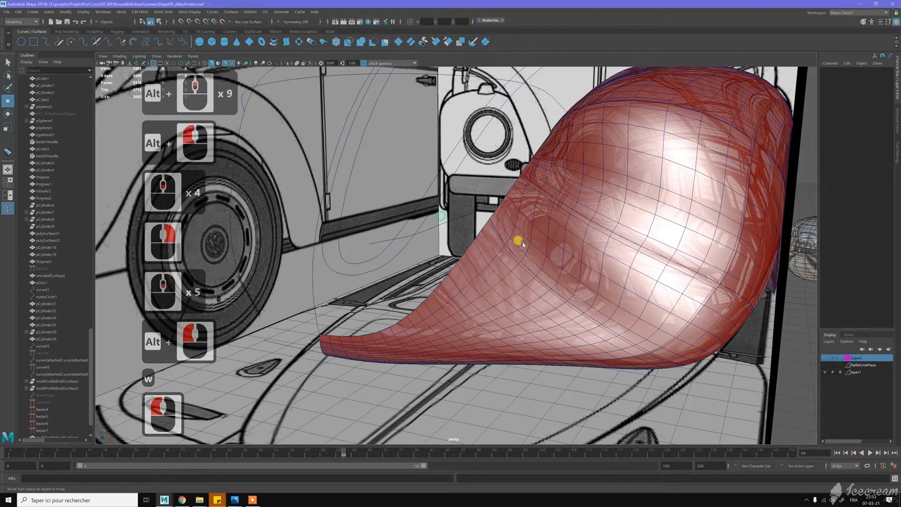
{"action": "scroll", "coordinate": [387, 112], "scroll_direction": "up", "scroll_amount": 1}
{"action": "key", "text": "9"}
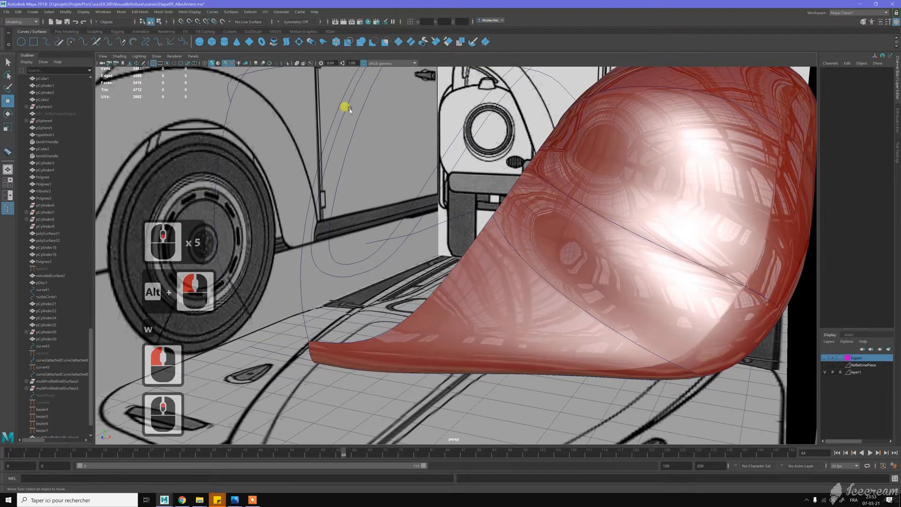
Select the fender's lower profile curve and switch it to control vertex editing
{"action": "left_click_drag", "start_coordinate": [571, 228], "coordinate": [524, 253], "text": "alt"}
{"action": "left_click", "coordinate": [525, 236]}
{"action": "left_click", "coordinate": [524, 254]}
{"action": "left_click", "coordinate": [508, 234], "text": "shift"}
{"action": "left_click_drag", "start_coordinate": [464, 182], "coordinate": [488, 179], "text": "alt"}
{"action": "right_click", "coordinate": [733, 260]}
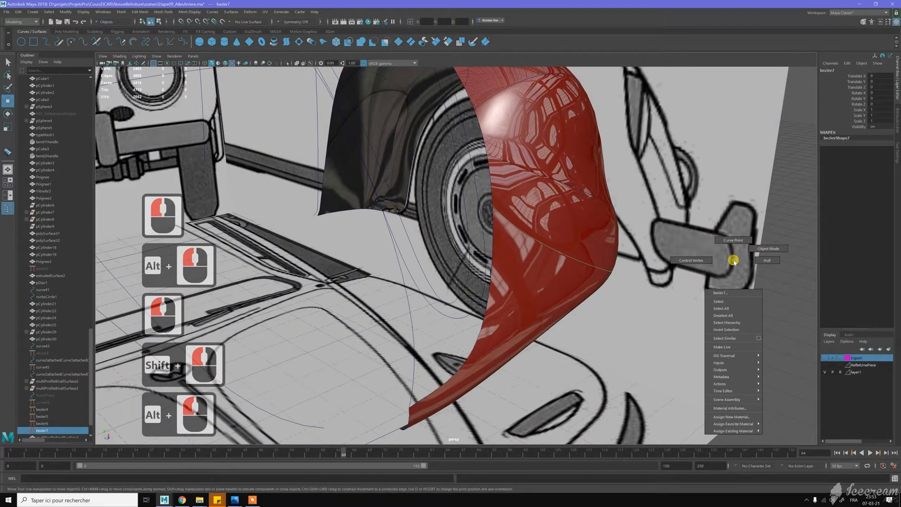
{"action": "right_click_drag", "start_coordinate": [726, 262], "coordinate": [704, 260]}
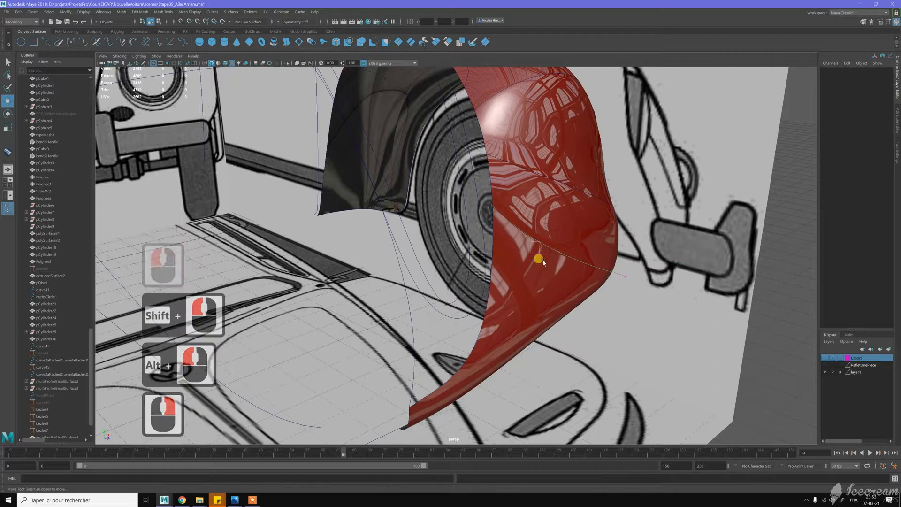
Move the control vertex near the lower profile curve's inner end slightly to reshape the surface there
{"action": "left_click", "coordinate": [578, 258]}
{"action": "left_click_drag", "start_coordinate": [579, 258], "coordinate": [515, 205], "text": "alt"}
{"action": "left_click_drag", "start_coordinate": [415, 274], "coordinate": [556, 238]}
{"action": "left_click_drag", "start_coordinate": [623, 251], "coordinate": [569, 262], "text": "alt"}
{"action": "right_click_drag", "start_coordinate": [569, 261], "coordinate": [367, 349], "text": "alt"}
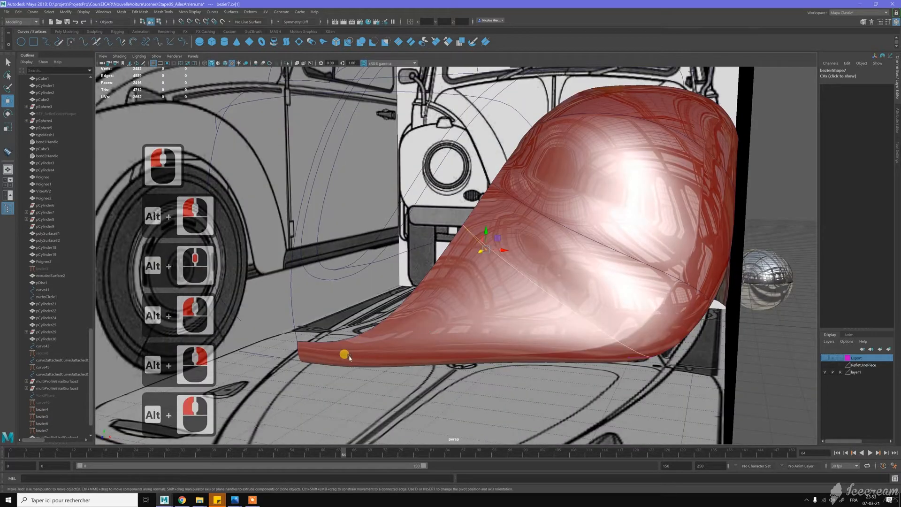
{"action": "left_click_drag", "start_coordinate": [487, 305], "coordinate": [469, 304], "text": "alt"}
{"action": "left_click", "coordinate": [362, 324], "text": "alt"}
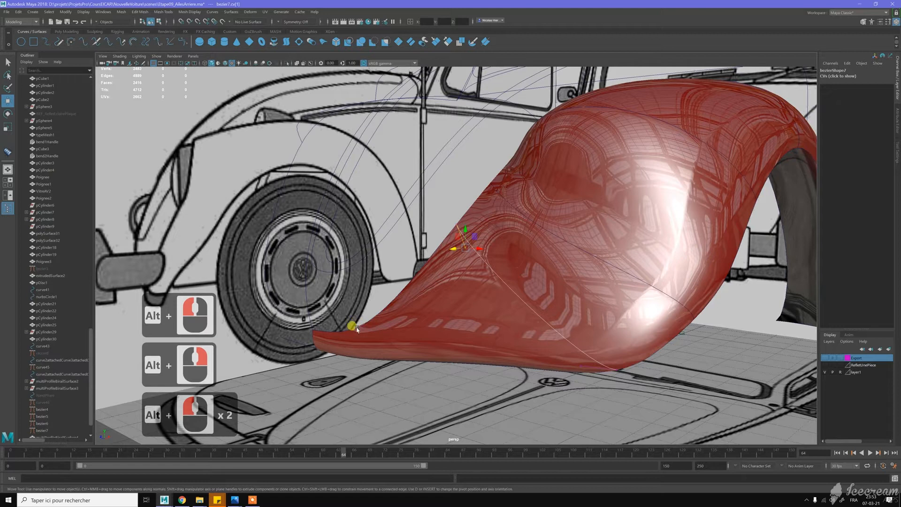
{"action": "mouse_move", "coordinate": [454, 248]}
{"action": "left_mouse_down"}
{"action": "mouse_move", "coordinate": [470, 245]}
{"action": "mouse_move", "coordinate": [462, 246]}
{"action": "left_mouse_up"}
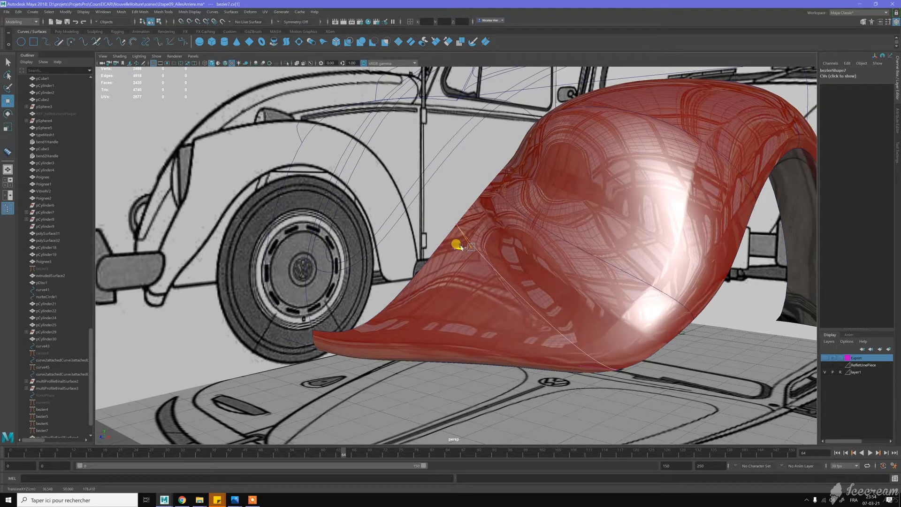
{"action": "left_click", "coordinate": [460, 247]}
Select the profile curve just above the lower one and switch it to control vertex editing
{"action": "left_click_drag", "start_coordinate": [435, 319], "coordinate": [544, 250], "text": "alt"}
{"action": "middle_click_drag", "start_coordinate": [545, 250], "coordinate": [539, 217], "text": "alt"}
{"action": "left_click_drag", "start_coordinate": [539, 218], "coordinate": [533, 237], "text": "alt"}
{"action": "mouse_move", "coordinate": [533, 237]}
{"action": "middle_mouse_down", "text": "alt"}
{"action": "mouse_move", "coordinate": [516, 217]}
{"action": "mouse_move", "coordinate": [521, 226]}
{"action": "middle_mouse_up", "text": "alt"}
{"action": "left_click_drag", "start_coordinate": [521, 226], "coordinate": [531, 306], "text": "alt"}
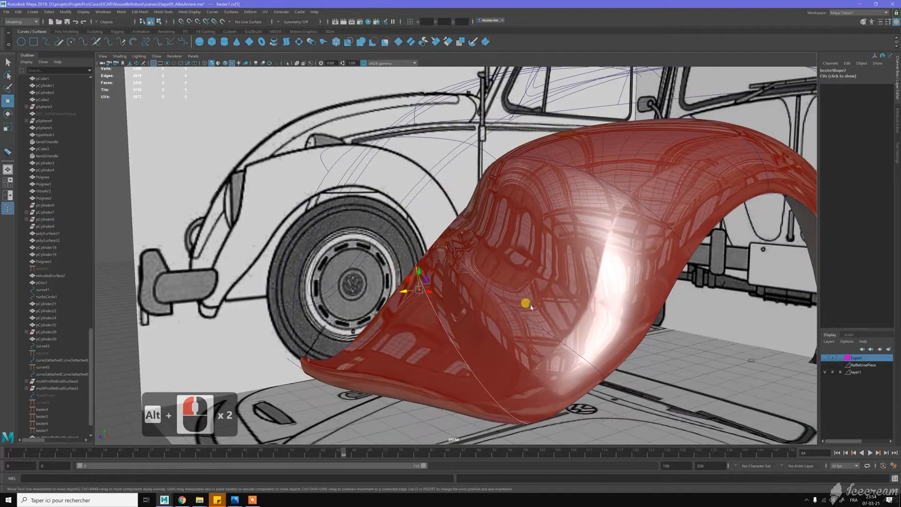
{"action": "left_click", "coordinate": [533, 323]}
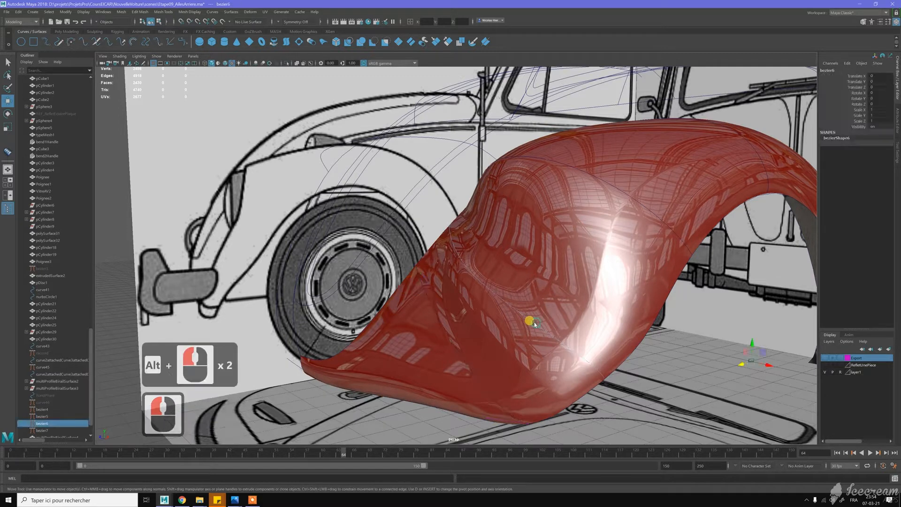
{"action": "right_click", "coordinate": [586, 303]}
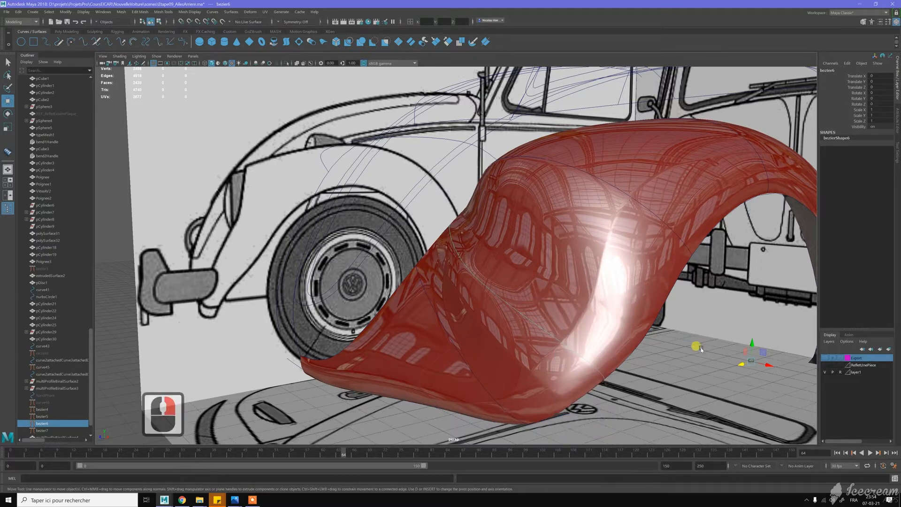
{"action": "right_click", "coordinate": [702, 330]}
{"action": "left_click", "coordinate": [679, 339]}
{"action": "left_click", "coordinate": [603, 377]}
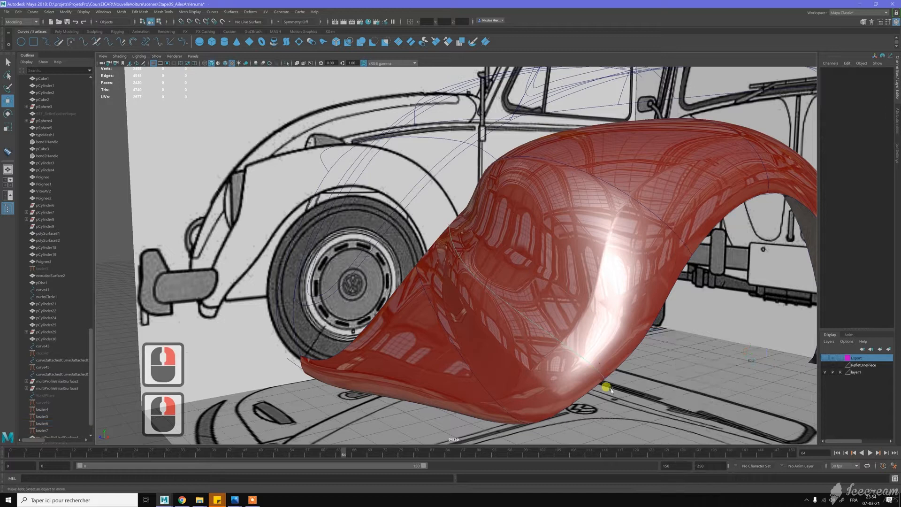
Curve-snap this profile curve's outer end vertex upward along the wheel-arch rail
{"action": "left_click", "coordinate": [620, 359]}
{"action": "left_click_drag", "start_coordinate": [620, 358], "coordinate": [651, 348]}
{"action": "key", "text": "c"}
{"action": "middle_click_drag", "start_coordinate": [651, 349], "coordinate": [651, 348]}
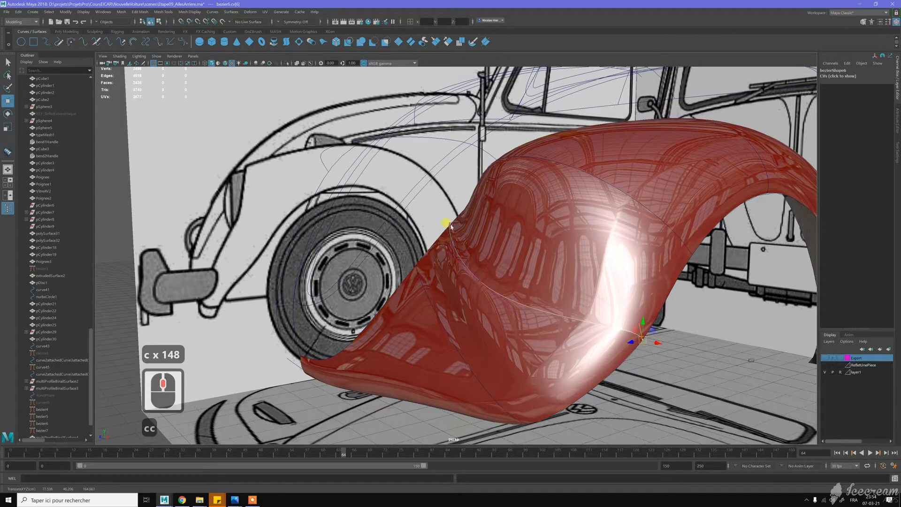
Curve-snap the same profile's inner end vertex slightly up the inner rail and select a control vertex in the curve's middle
{"action": "left_click_drag", "start_coordinate": [443, 211], "coordinate": [451, 228], "text": "alt"}
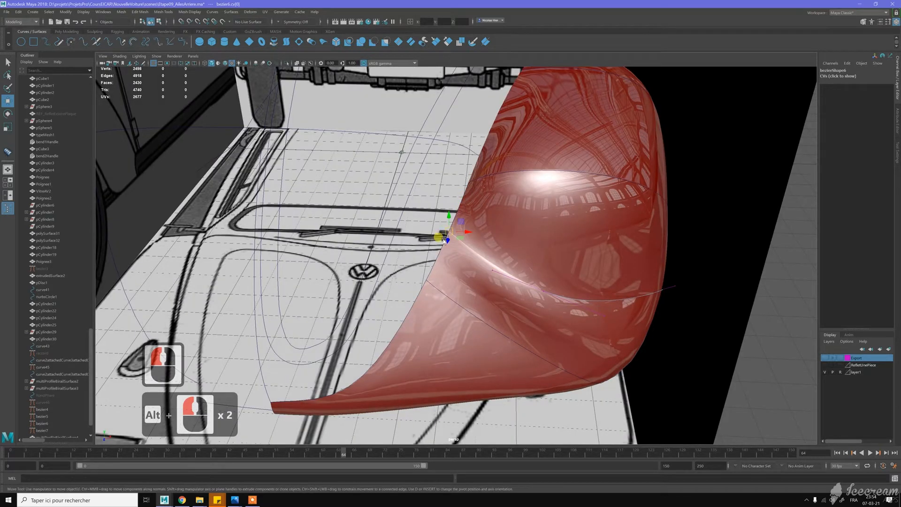
{"action": "key", "text": "c"}
{"action": "left_click_drag", "start_coordinate": [440, 243], "coordinate": [451, 226]}
{"action": "scroll", "coordinate": [529, 268], "scroll_direction": "down", "scroll_amount": 2}
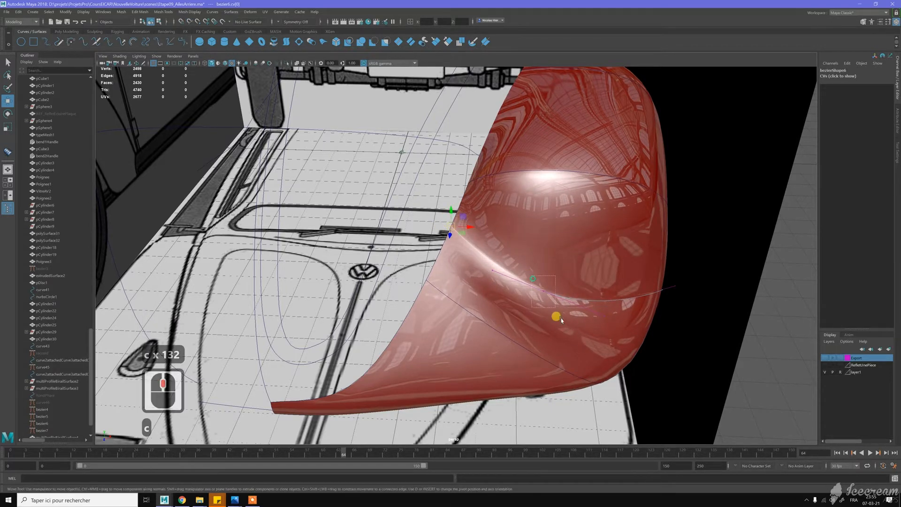
{"action": "left_click_drag", "start_coordinate": [539, 328], "coordinate": [458, 258], "text": "alt"}
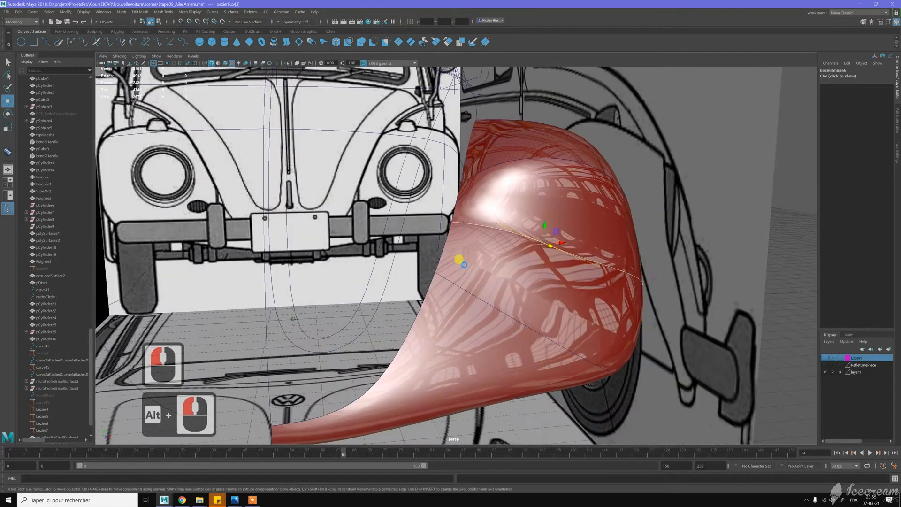
Examine the fender surface and its reflections around the two adjusted profiles from the front and side, with it selected and deselected
{"action": "left_click", "coordinate": [517, 287]}
{"action": "left_click", "coordinate": [521, 279]}
{"action": "key", "text": "w"}
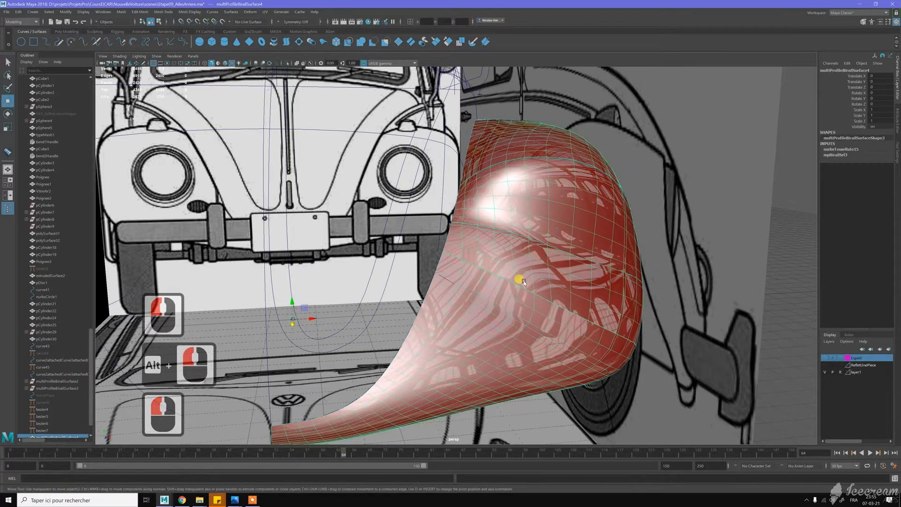
{"action": "scroll", "coordinate": [528, 298], "scroll_direction": "up", "scroll_amount": 5}
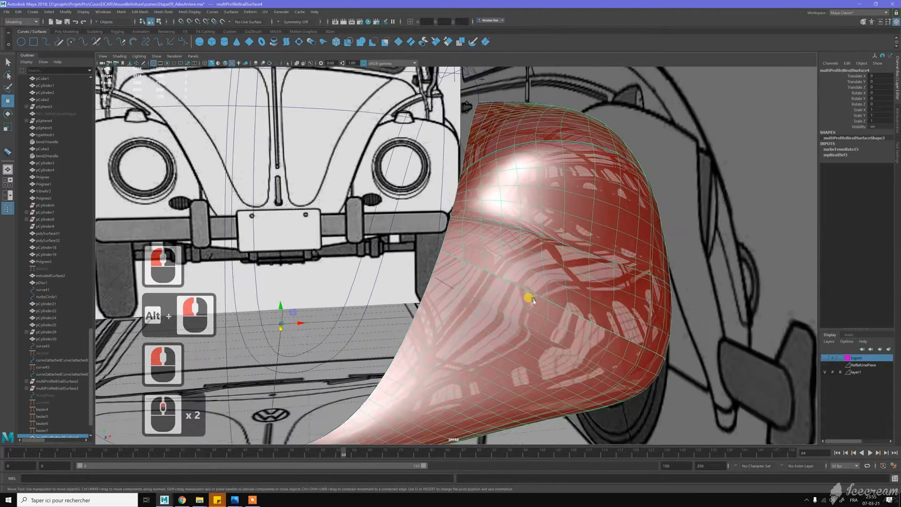
{"action": "left_click_drag", "start_coordinate": [529, 298], "coordinate": [497, 295], "text": "alt"}
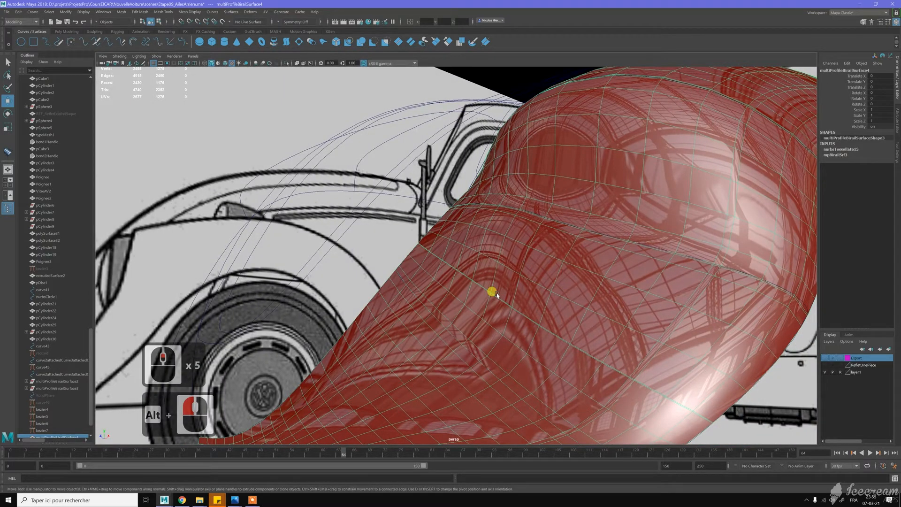
{"action": "key", "text": "9"}
{"action": "scroll", "coordinate": [496, 295], "scroll_direction": "down", "scroll_amount": 1}
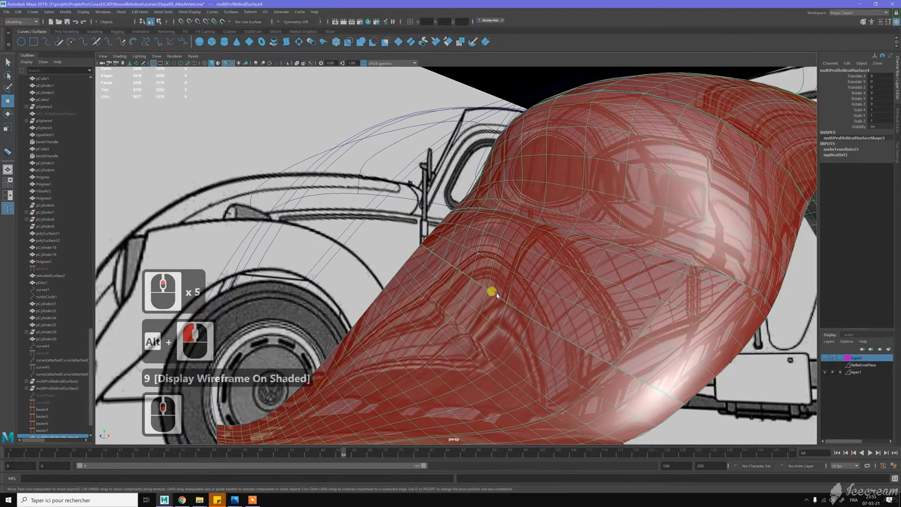
{"action": "key", "text": "9"}
{"action": "right_click", "coordinate": [519, 266]}
{"action": "left_click", "coordinate": [740, 325]}
{"action": "mouse_move", "coordinate": [605, 300]}
{"action": "left_mouse_down", "text": "alt"}
{"action": "mouse_move", "coordinate": [573, 301]}
{"action": "mouse_move", "coordinate": [602, 308]}
{"action": "left_mouse_up", "text": "alt"}
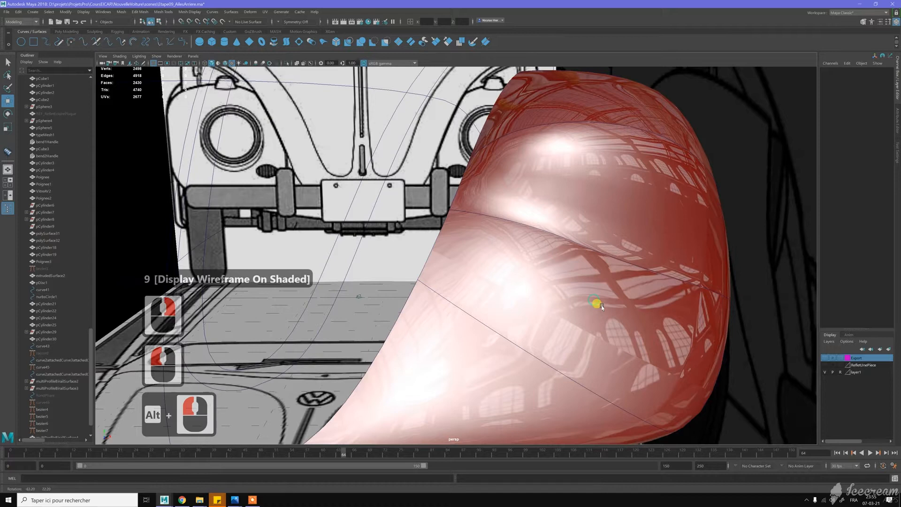
{"action": "right_click_drag", "start_coordinate": [602, 306], "coordinate": [597, 306], "text": "alt"}
{"action": "left_click_drag", "start_coordinate": [579, 316], "coordinate": [511, 209], "text": "alt"}
{"action": "scroll", "coordinate": [516, 268], "scroll_direction": "up", "scroll_amount": 3}
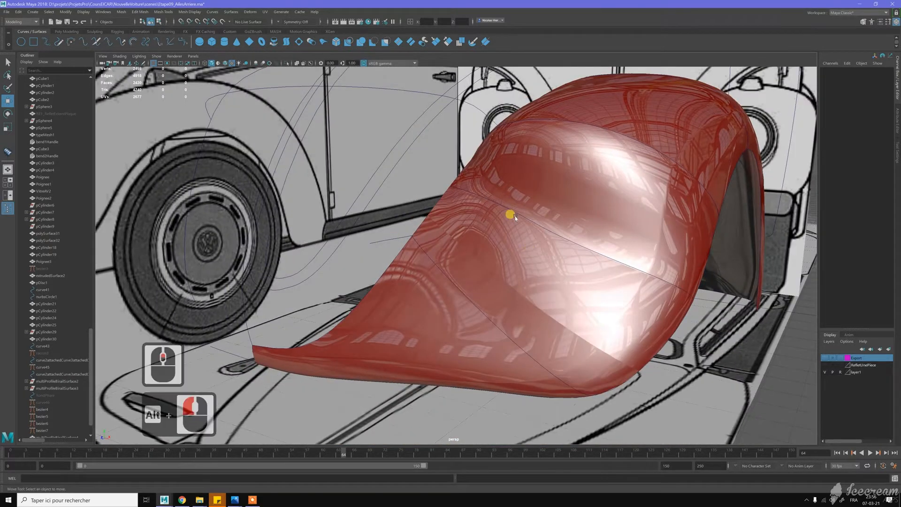
{"action": "scroll", "coordinate": [539, 241], "scroll_direction": "down", "scroll_amount": 3, "text": "alt"}
{"action": "left_click_drag", "start_coordinate": [533, 247], "coordinate": [508, 169], "text": "alt"}
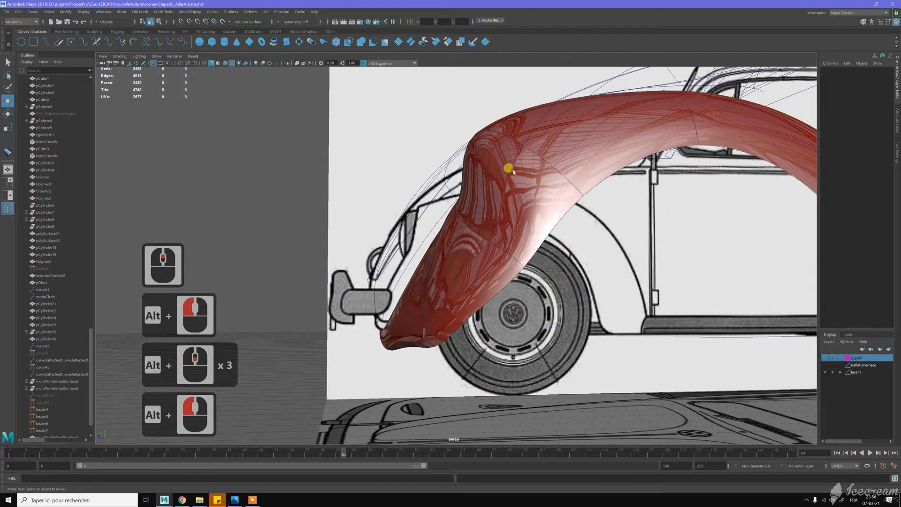
Select the fender surface to examine its mesh flow between the profiles, and deselect it to check the reflections toward the rear end
{"action": "left_click", "coordinate": [509, 167]}
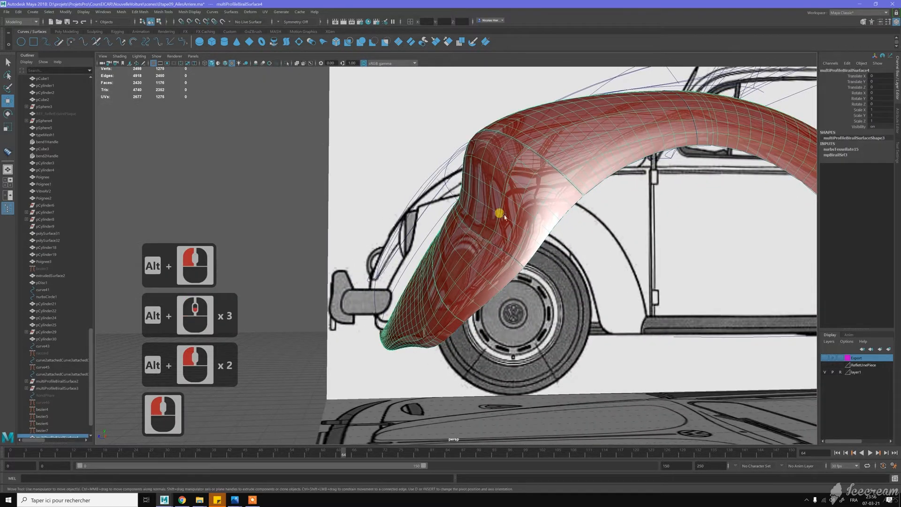
{"action": "left_click_drag", "start_coordinate": [387, 309], "coordinate": [434, 306], "text": "alt"}
{"action": "scroll", "coordinate": [434, 305], "scroll_direction": "down", "scroll_amount": 1}
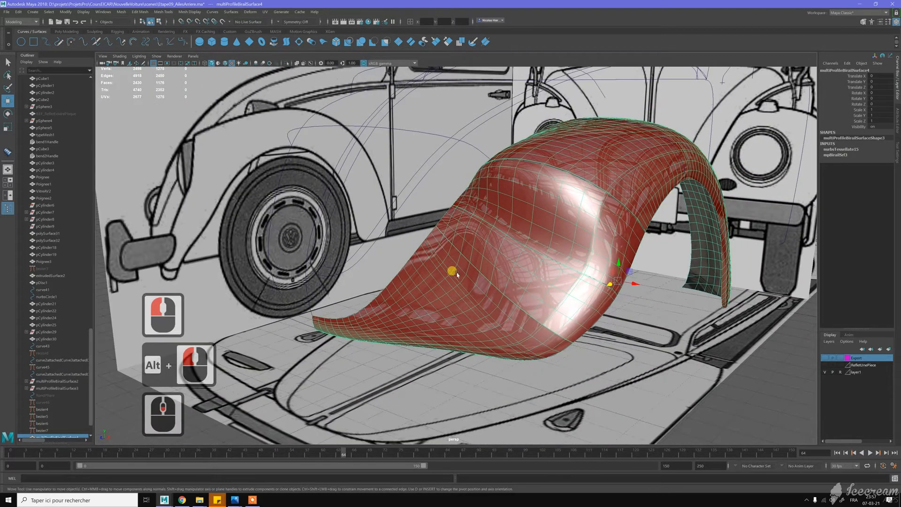
{"action": "left_click_drag", "start_coordinate": [457, 274], "coordinate": [445, 277], "text": "alt"}
{"action": "scroll", "coordinate": [478, 247], "scroll_direction": "down", "scroll_amount": 2}
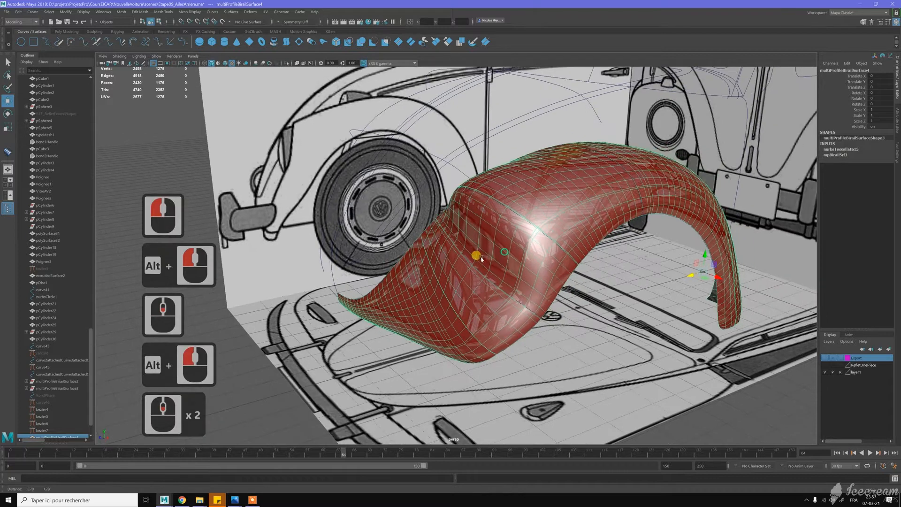
{"action": "middle_click_drag", "start_coordinate": [476, 258], "coordinate": [559, 325], "text": "alt"}
{"action": "left_click", "coordinate": [559, 325]}
{"action": "left_click_drag", "start_coordinate": [429, 317], "coordinate": [446, 258], "text": "alt"}
{"action": "middle_click_drag", "start_coordinate": [483, 272], "coordinate": [483, 271], "text": "alt"}
{"action": "left_click_drag", "start_coordinate": [483, 271], "coordinate": [483, 262], "text": "alt"}
{"action": "left_click_drag", "start_coordinate": [539, 281], "coordinate": [474, 286], "text": "alt"}
{"action": "scroll", "coordinate": [489, 265], "scroll_direction": "up", "scroll_amount": 4, "text": "alt"}
{"action": "left_click_drag", "start_coordinate": [349, 450], "coordinate": [400, 453]}
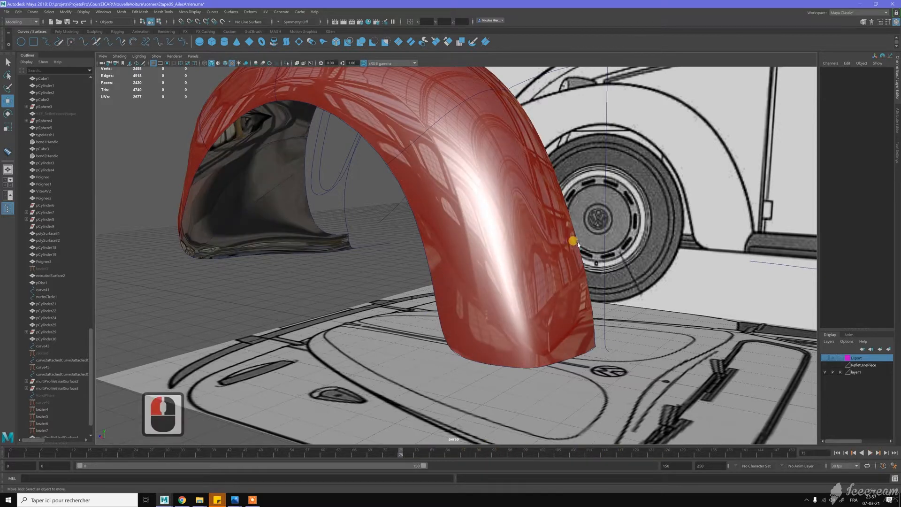
Delete the Birail fender surface while keeping its rail and profile curves
{"action": "scroll", "coordinate": [420, 267], "scroll_direction": "down", "scroll_amount": 4}
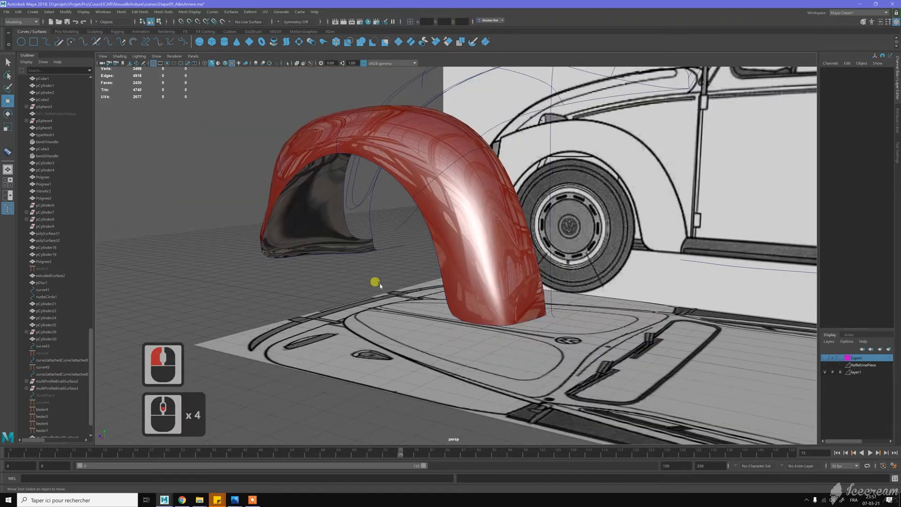
{"action": "left_click_drag", "start_coordinate": [373, 284], "coordinate": [394, 273], "text": "alt"}
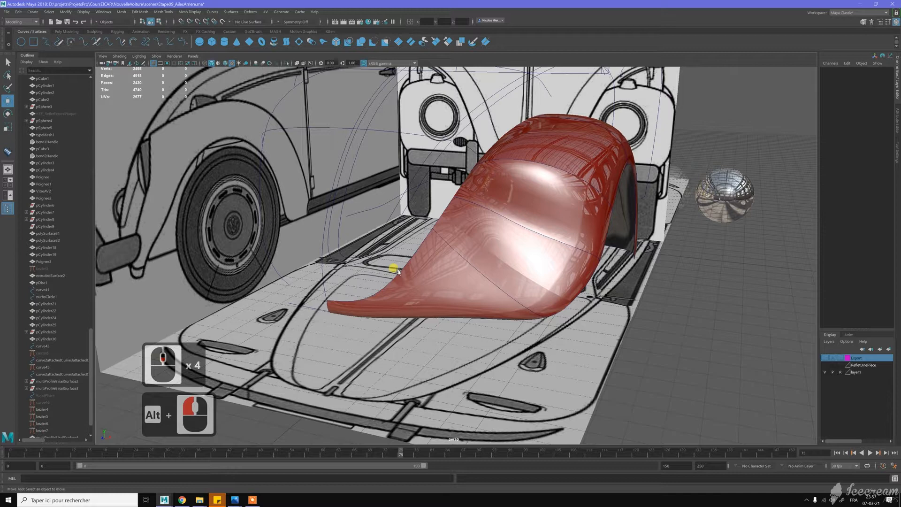
{"action": "left_click", "coordinate": [445, 287]}
{"action": "key", "text": "Delete"}
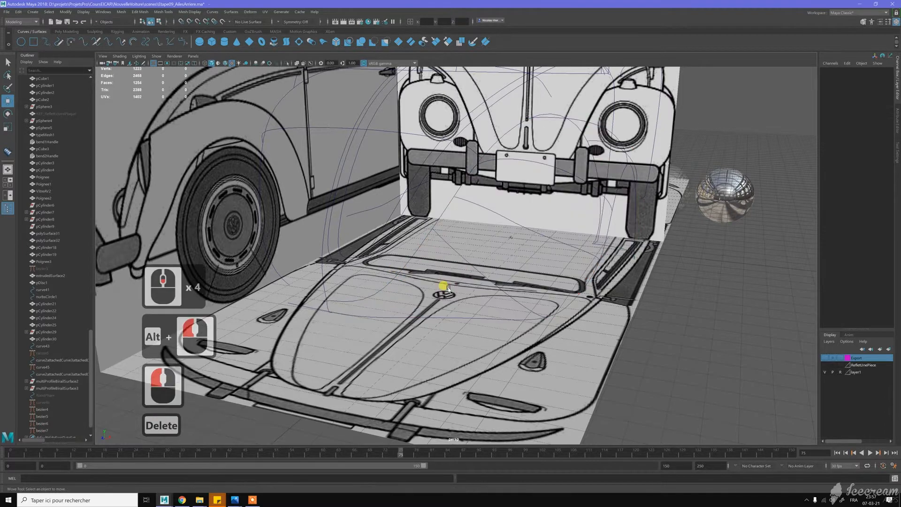
Draw a two-point Bezier curve in the front view, curve-snapping its ends to the two rails beside the bumper bracket
{"action": "middle_click_drag", "start_coordinate": [417, 298], "coordinate": [458, 287], "text": "alt"}
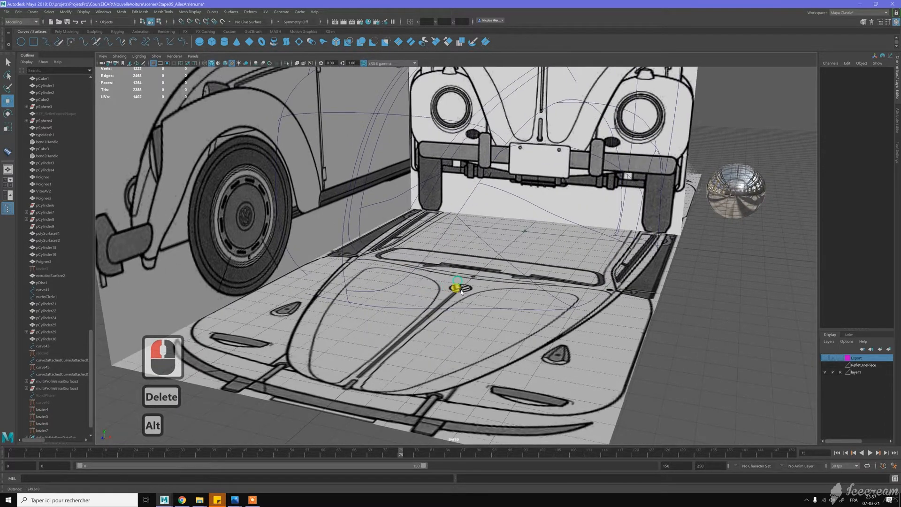
{"action": "right_click_drag", "start_coordinate": [458, 287], "coordinate": [474, 282], "text": "alt"}
{"action": "left_click", "coordinate": [191, 42]}
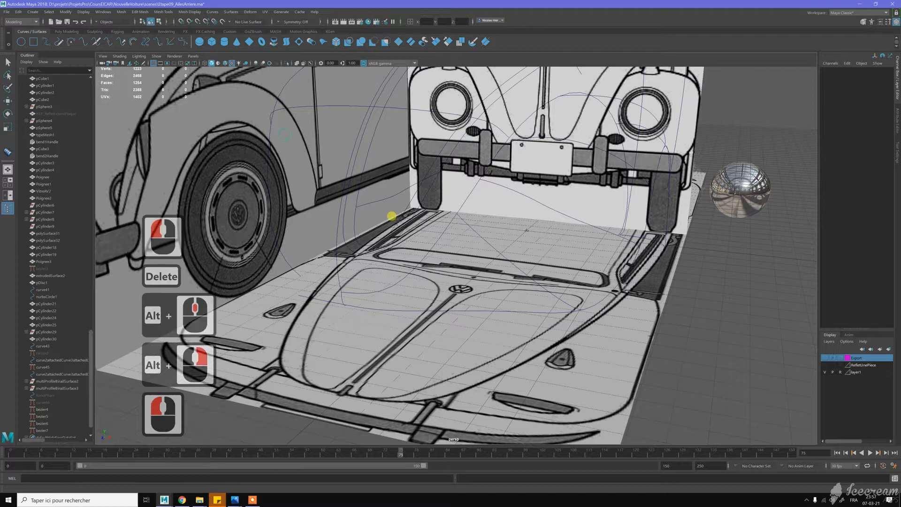
{"action": "key", "text": "space"}
{"action": "scroll", "coordinate": [342, 161], "scroll_direction": "down", "scroll_amount": 9}
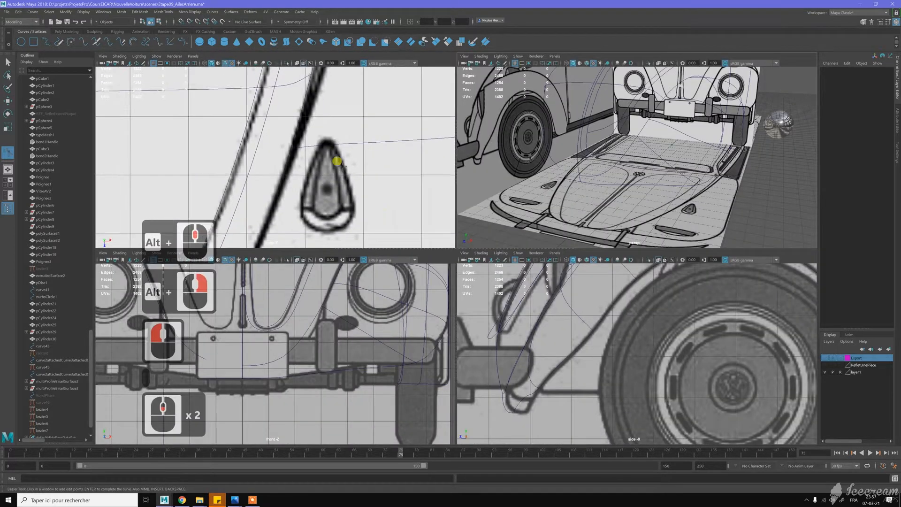
{"action": "scroll", "coordinate": [331, 351], "scroll_direction": "up", "scroll_amount": 2}
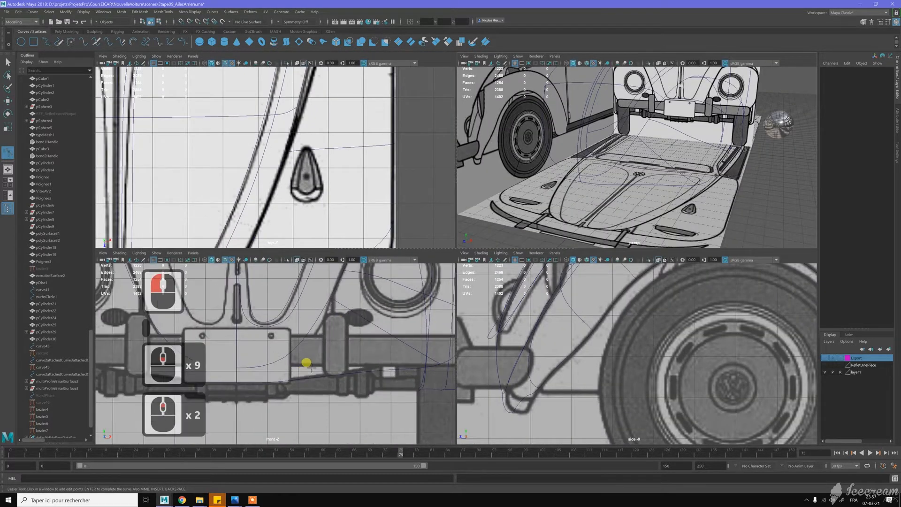
{"action": "key", "text": "c"}
{"action": "left_click", "coordinate": [299, 343]}
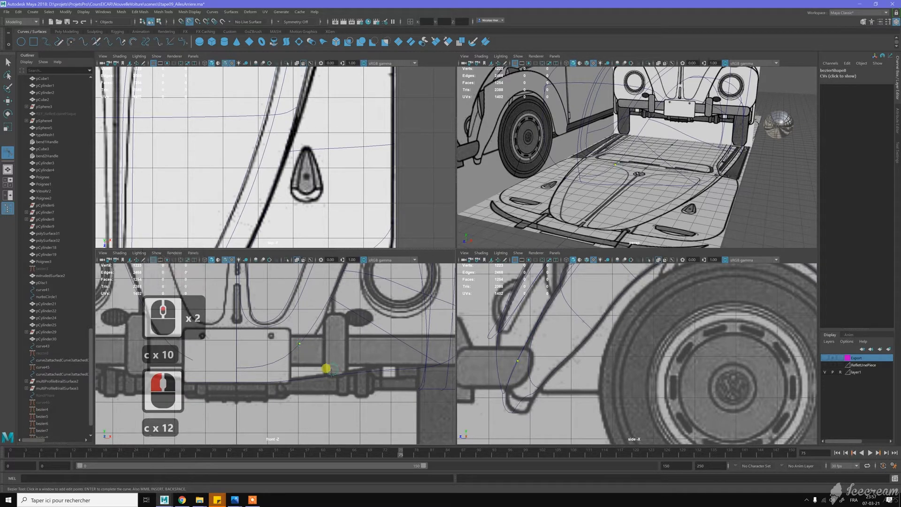
{"action": "left_click", "coordinate": [323, 371]}
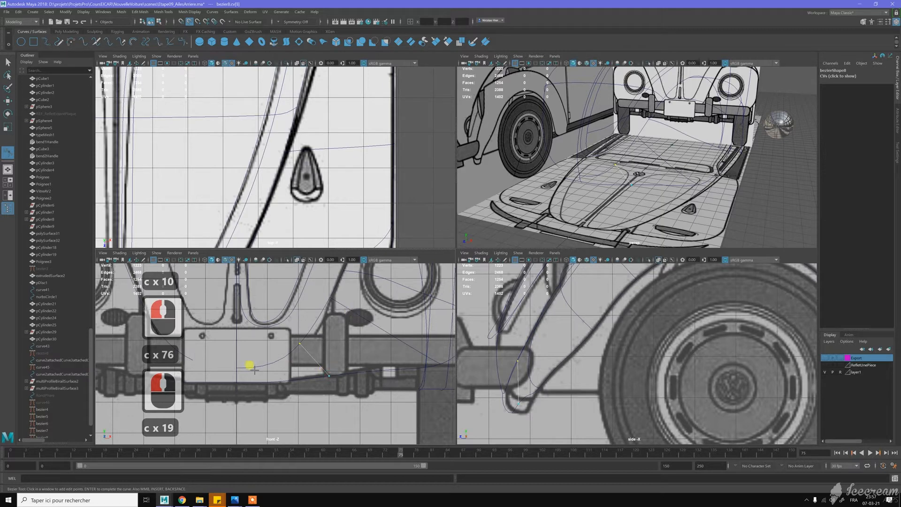
{"action": "key", "text": "w"}
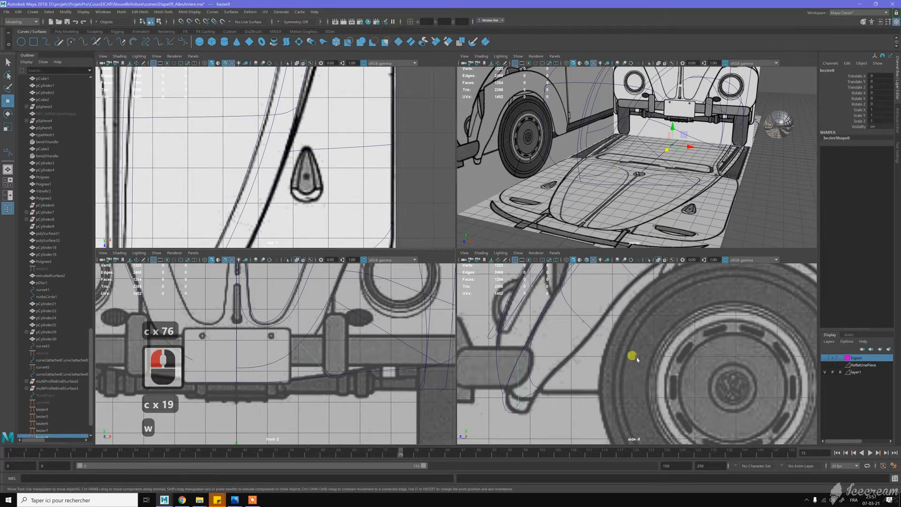
Draw a two-point Bezier curve behind the front wheel, curve-snapping its ends to the wheel-arch rail and the body-side rail
{"action": "scroll", "coordinate": [632, 358], "scroll_direction": "down", "scroll_amount": 9}
{"action": "middle_click_drag", "start_coordinate": [584, 326], "coordinate": [618, 336], "text": "alt"}
{"action": "key", "text": "g"}
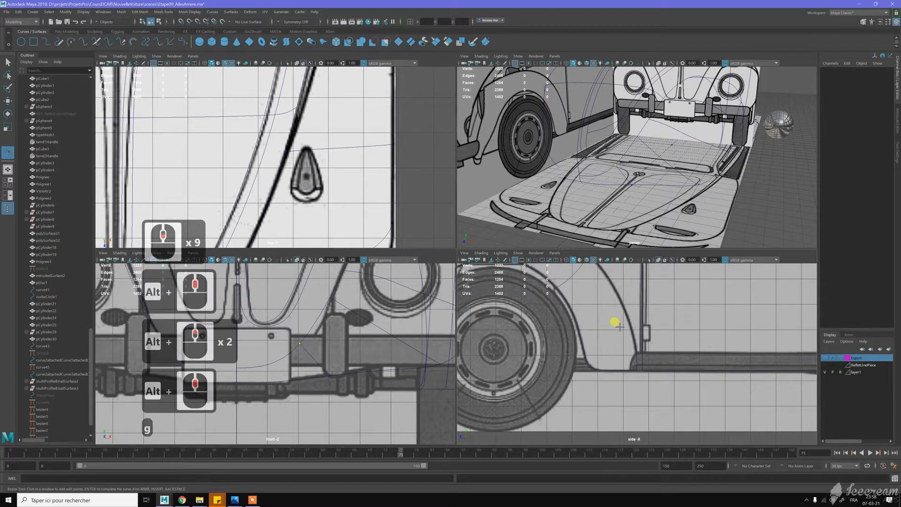
{"action": "scroll", "coordinate": [610, 319], "scroll_direction": "up", "scroll_amount": 2}
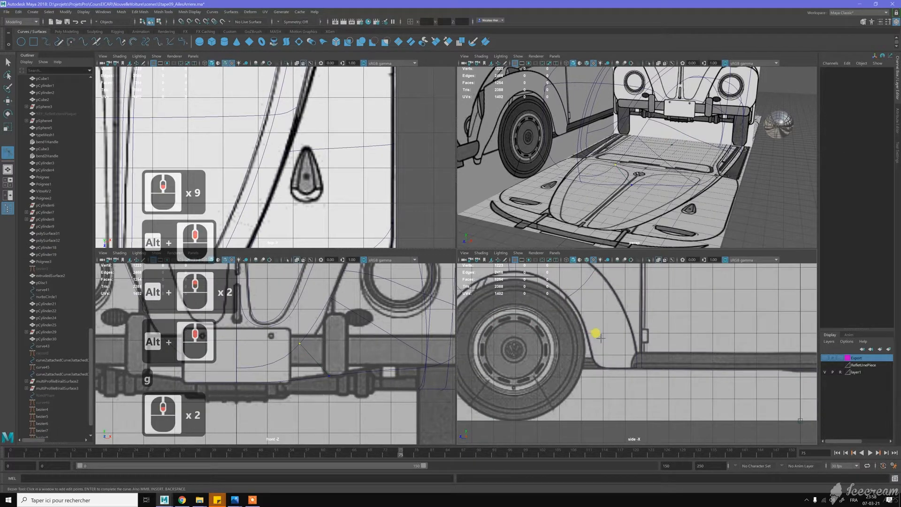
{"action": "left_click_drag", "start_coordinate": [735, 175], "coordinate": [603, 191], "text": "alt"}
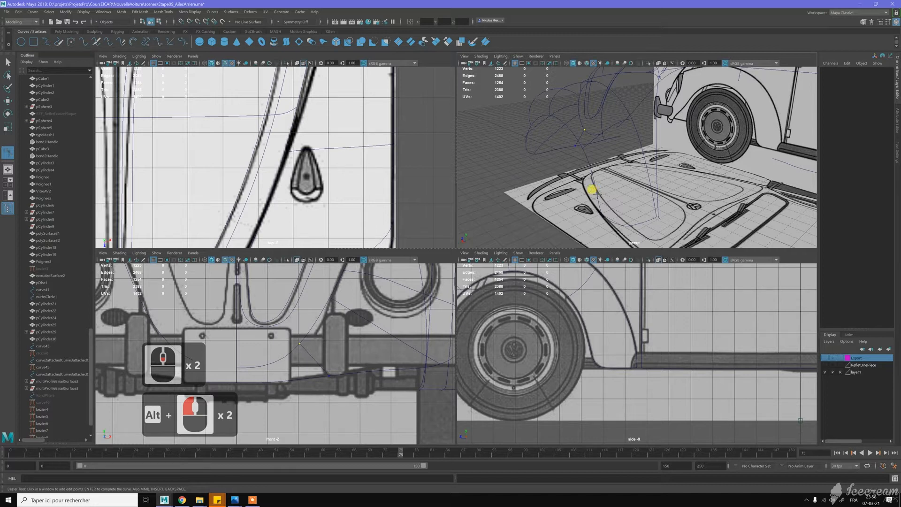
{"action": "key", "text": "c"}
{"action": "left_click", "coordinate": [600, 189]}
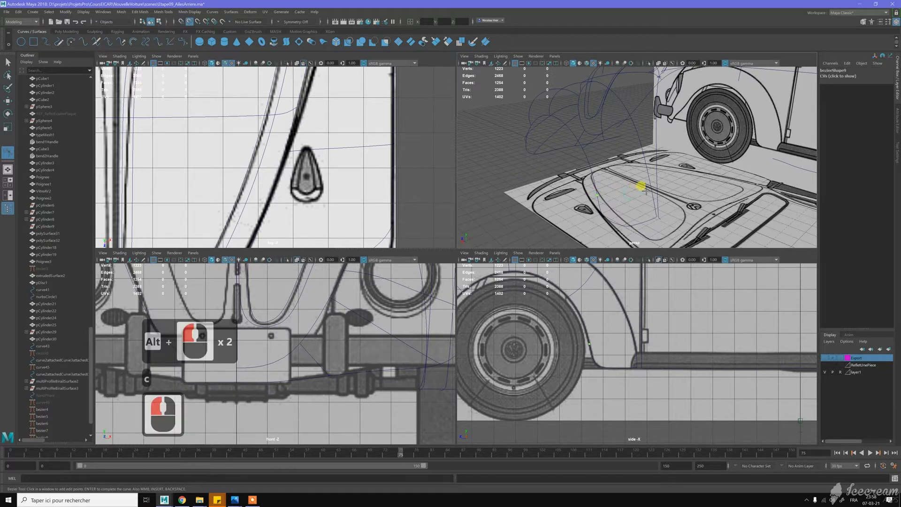
{"action": "key", "text": "c"}
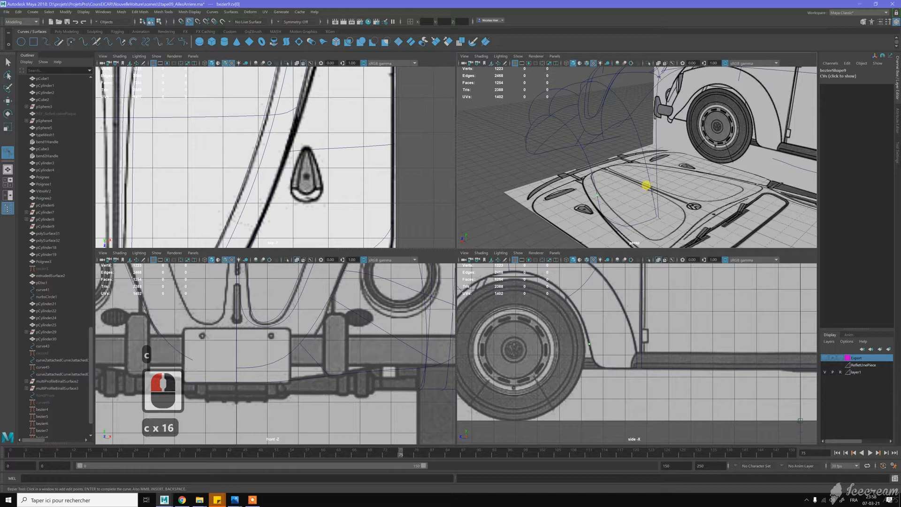
{"action": "left_click", "coordinate": [646, 184]}
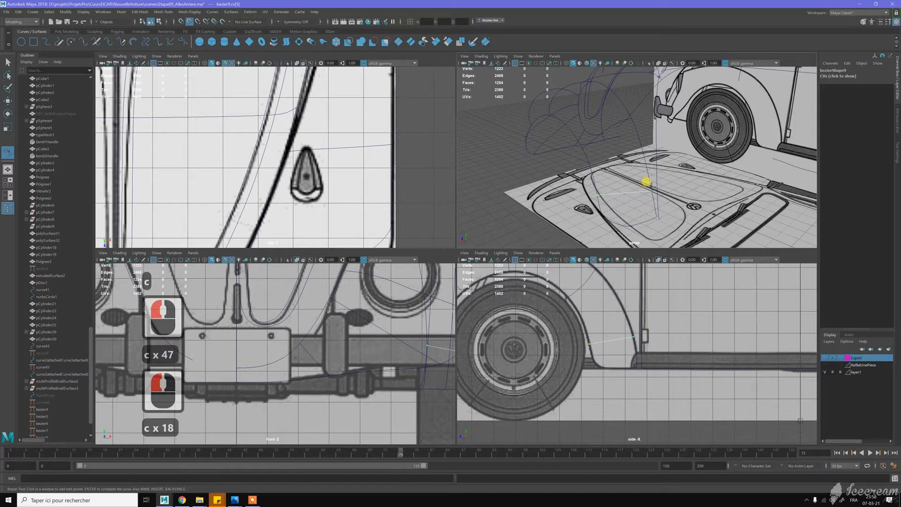
{"action": "key", "text": "w"}
Show the new rear curve's control vertices, select its anchors and give them Bezier tangents
{"action": "right_click_drag", "start_coordinate": [641, 183], "coordinate": [592, 185]}
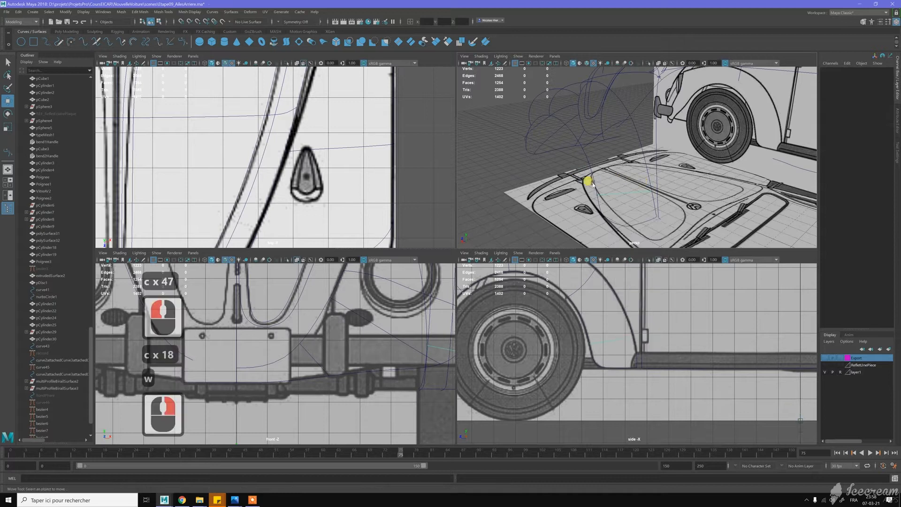
{"action": "left_click", "coordinate": [679, 208]}
{"action": "left_click", "coordinate": [642, 183]}
{"action": "right_click", "coordinate": [639, 178]}
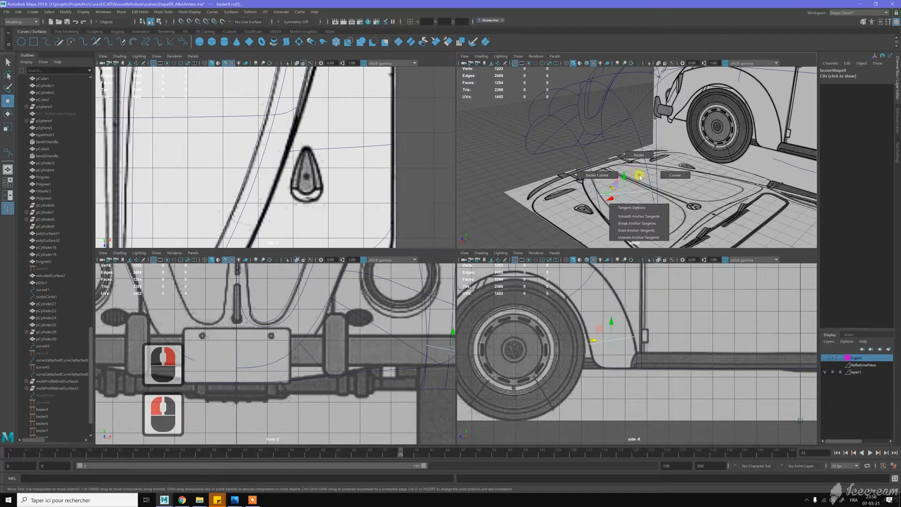
{"action": "left_click", "coordinate": [618, 176], "text": "shift"}
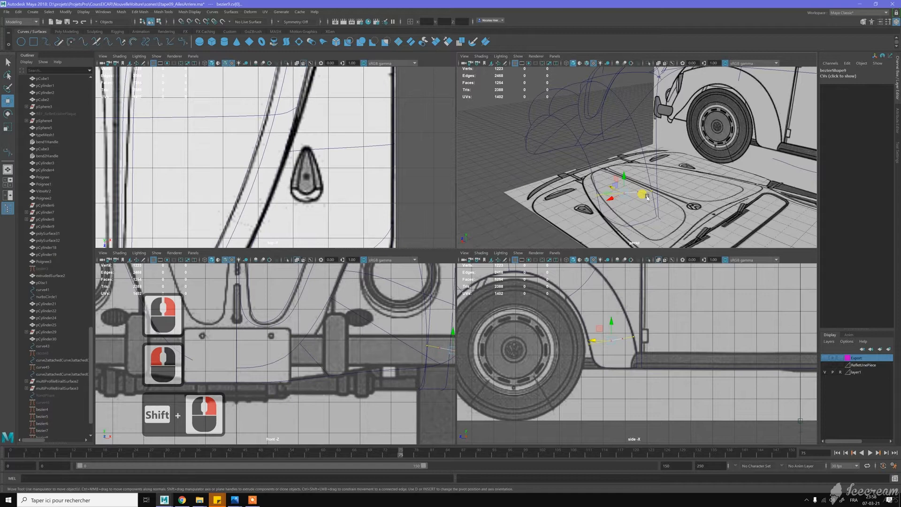
In the top view, pull both tangent handles of the rear curve outward toward the fender's corner by the door
{"action": "scroll", "coordinate": [624, 196], "scroll_direction": "up", "scroll_amount": 2}
{"action": "scroll", "coordinate": [330, 165], "scroll_direction": "down", "scroll_amount": 8}
{"action": "middle_click_drag", "start_coordinate": [329, 166], "coordinate": [306, 131], "text": "alt"}
{"action": "scroll", "coordinate": [336, 141], "scroll_direction": "up", "scroll_amount": 4, "text": "alt"}
{"action": "scroll", "coordinate": [306, 131], "scroll_direction": "up", "scroll_amount": 2, "text": "alt"}
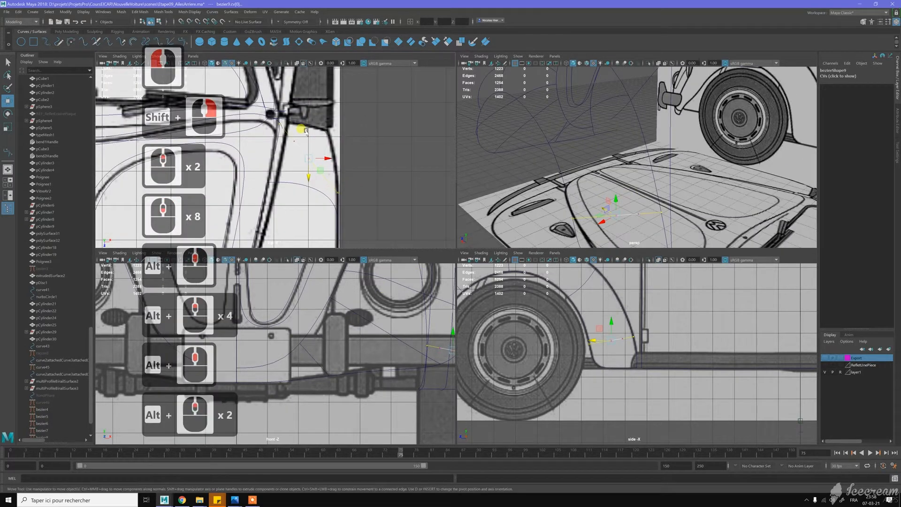
{"action": "scroll", "coordinate": [319, 156], "scroll_direction": "up", "scroll_amount": 4, "text": "alt"}
{"action": "left_click", "coordinate": [327, 150]}
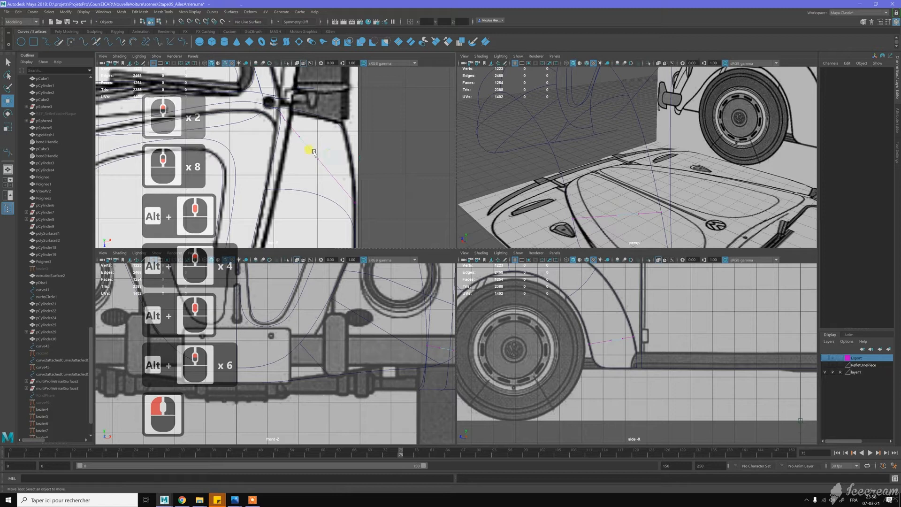
{"action": "left_click", "coordinate": [331, 160]}
{"action": "left_click_drag", "start_coordinate": [331, 159], "coordinate": [351, 149]}
{"action": "left_click", "coordinate": [299, 143]}
{"action": "left_click_drag", "start_coordinate": [321, 139], "coordinate": [341, 138]}
Fine-tune the rear curve's handles so it bulges along the fender outline in the top view, and return to object mode
{"action": "left_click", "coordinate": [344, 168]}
{"action": "left_click_drag", "start_coordinate": [350, 163], "coordinate": [351, 160]}
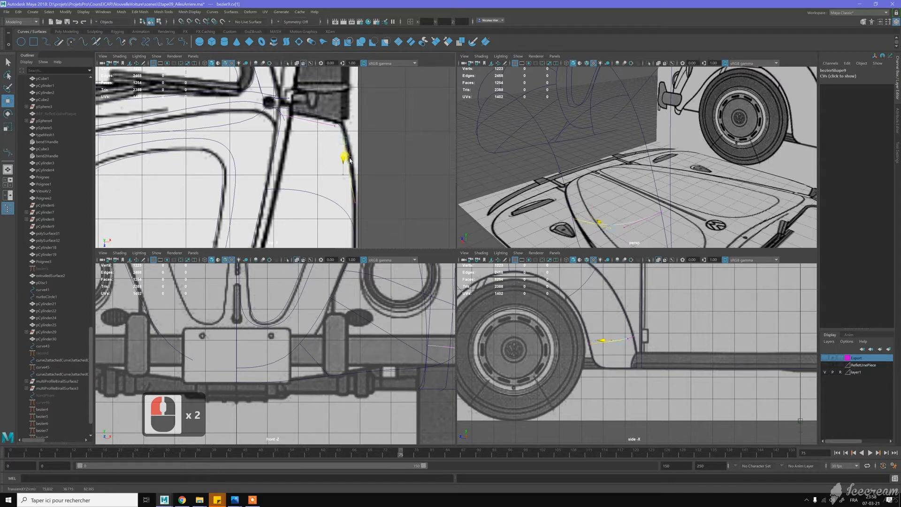
{"action": "left_click", "coordinate": [322, 130]}
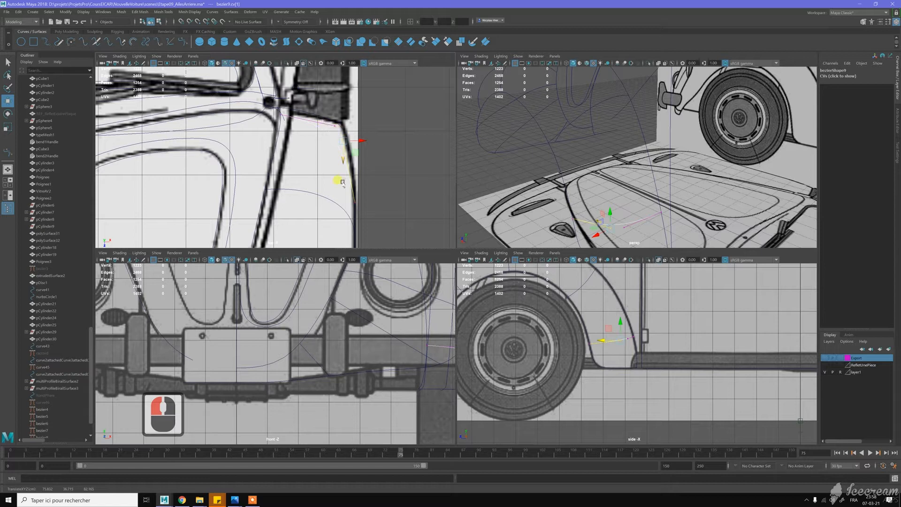
{"action": "left_click_drag", "start_coordinate": [344, 157], "coordinate": [362, 148]}
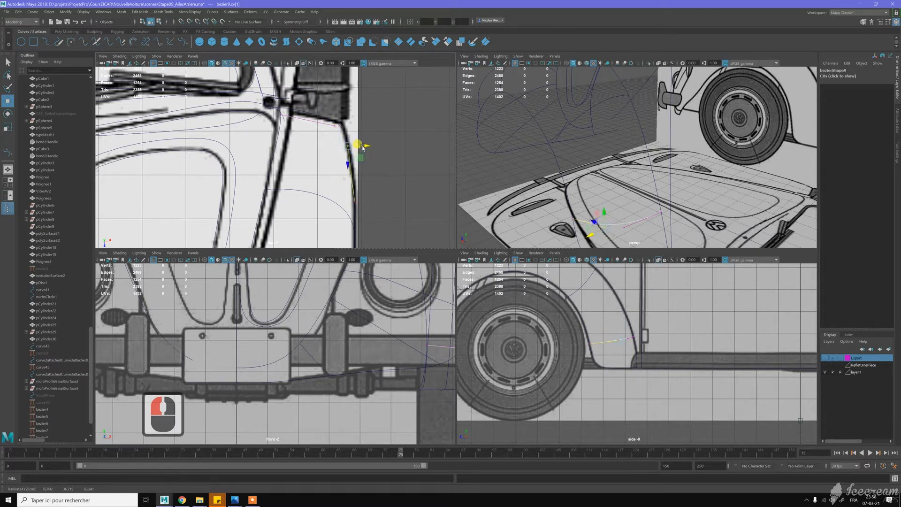
{"action": "left_click", "coordinate": [342, 126]}
{"action": "left_click", "coordinate": [347, 128]}
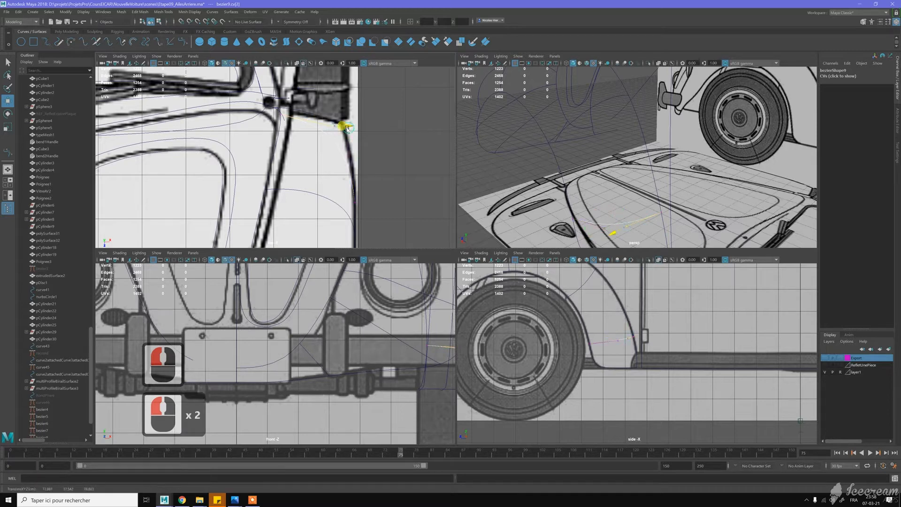
{"action": "left_click_drag", "start_coordinate": [561, 183], "coordinate": [638, 186], "text": "alt"}
{"action": "scroll", "coordinate": [592, 156], "scroll_direction": "down", "scroll_amount": 2}
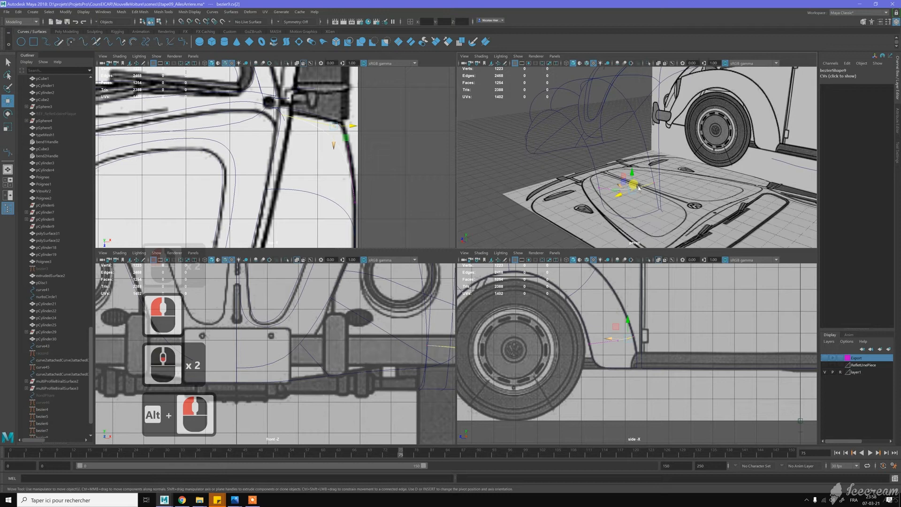
{"action": "right_click", "coordinate": [640, 188]}
{"action": "left_click", "coordinate": [509, 161]}
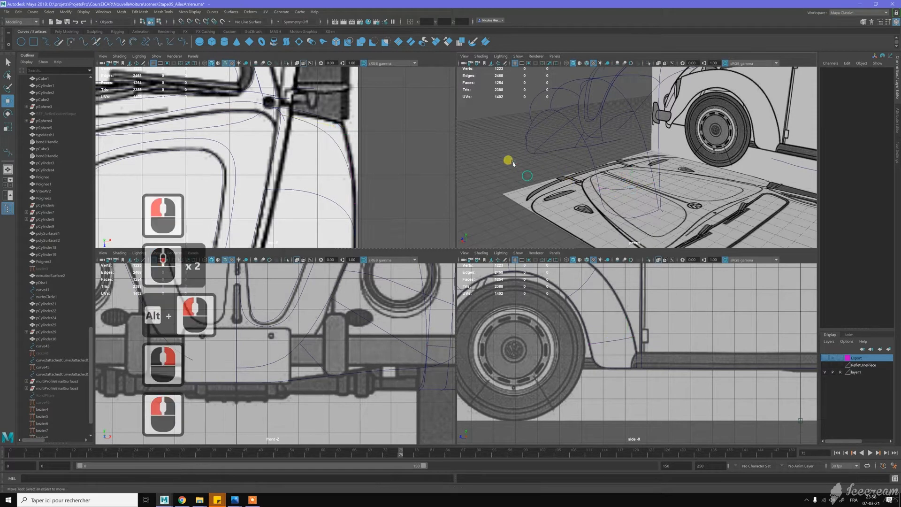
Show the control vertices of the curve beside the bumper bracket and give its anchors Bezier tangents
{"action": "left_click_drag", "start_coordinate": [509, 161], "coordinate": [533, 160], "text": "alt"}
{"action": "right_click_drag", "start_coordinate": [532, 161], "coordinate": [599, 145], "text": "alt"}
{"action": "scroll", "coordinate": [572, 150], "scroll_direction": "up", "scroll_amount": 3}
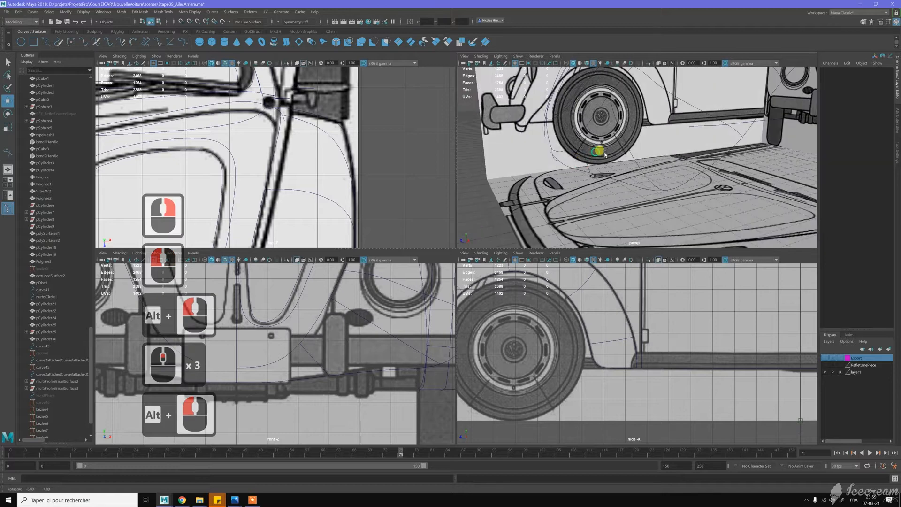
{"action": "middle_click_drag", "start_coordinate": [599, 145], "coordinate": [605, 153], "text": "alt"}
{"action": "left_click_drag", "start_coordinate": [606, 154], "coordinate": [595, 146], "text": "alt"}
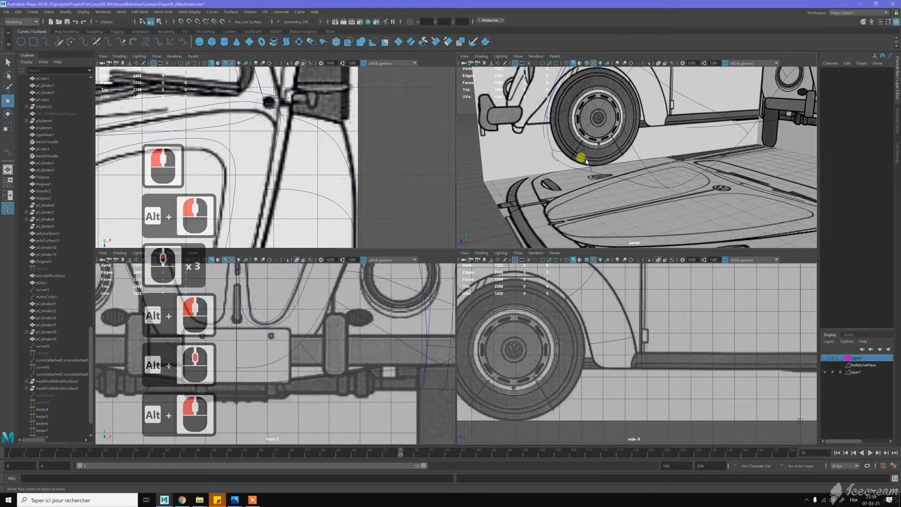
{"action": "left_click", "coordinate": [586, 161]}
{"action": "right_click_drag", "start_coordinate": [592, 141], "coordinate": [575, 136]}
{"action": "left_click", "coordinate": [584, 150]}
{"action": "right_click_drag", "start_coordinate": [571, 184], "coordinate": [572, 184]}
{"action": "left_click", "coordinate": [576, 173], "text": "shift"}
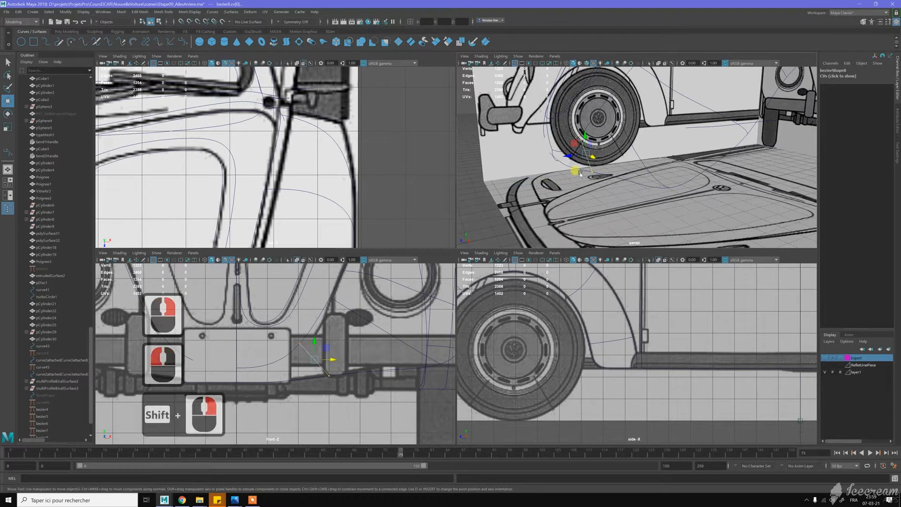
In the side view, move the bumper-side curve's lower tangent handle forward and down to round its lower end
{"action": "scroll", "coordinate": [553, 169], "scroll_direction": "up", "scroll_amount": 3}
{"action": "left_click", "coordinate": [476, 303]}
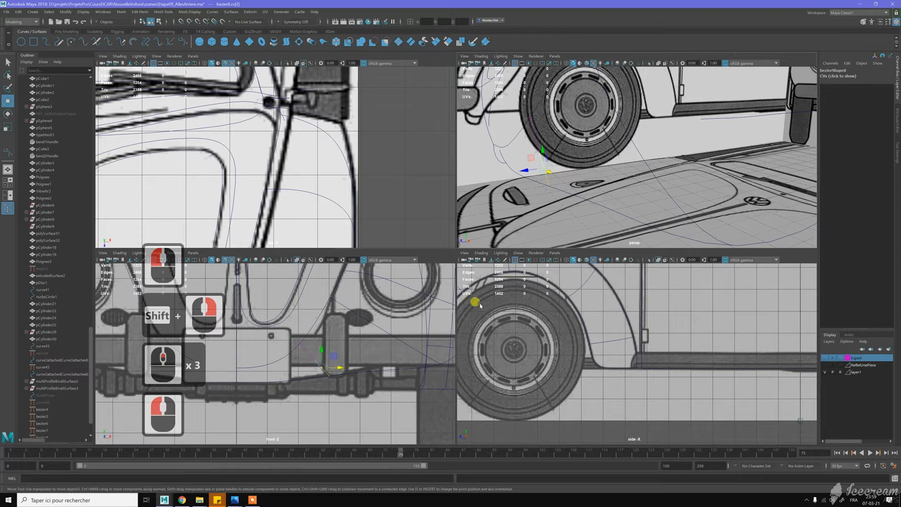
{"action": "scroll", "coordinate": [530, 337], "scroll_direction": "up", "scroll_amount": 5}
{"action": "middle_click_drag", "start_coordinate": [539, 344], "coordinate": [548, 366], "text": "alt"}
{"action": "scroll", "coordinate": [605, 365], "scroll_direction": "up", "scroll_amount": 9, "text": "alt"}
{"action": "scroll", "coordinate": [610, 365], "scroll_direction": "up", "scroll_amount": 2, "text": "alt"}
{"action": "scroll", "coordinate": [587, 353], "scroll_direction": "up", "scroll_amount": 7, "text": "alt"}
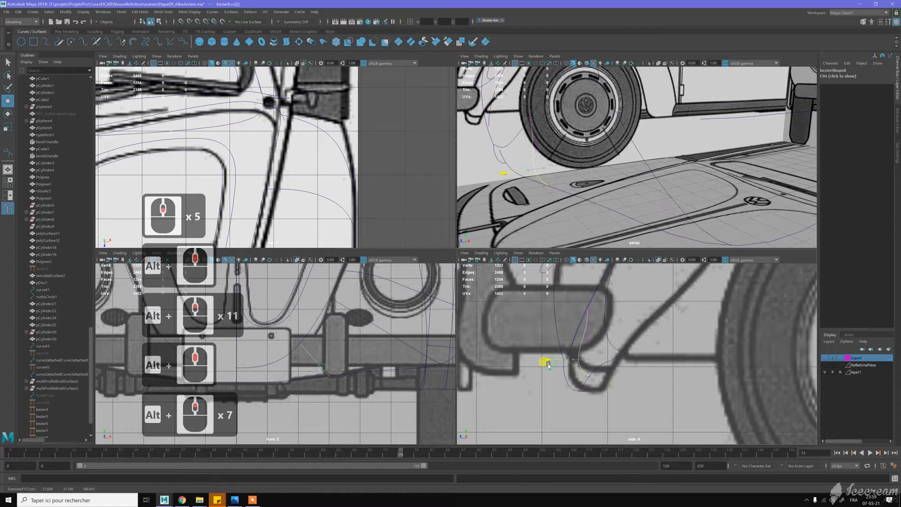
{"action": "left_click_drag", "start_coordinate": [563, 341], "coordinate": [559, 352]}
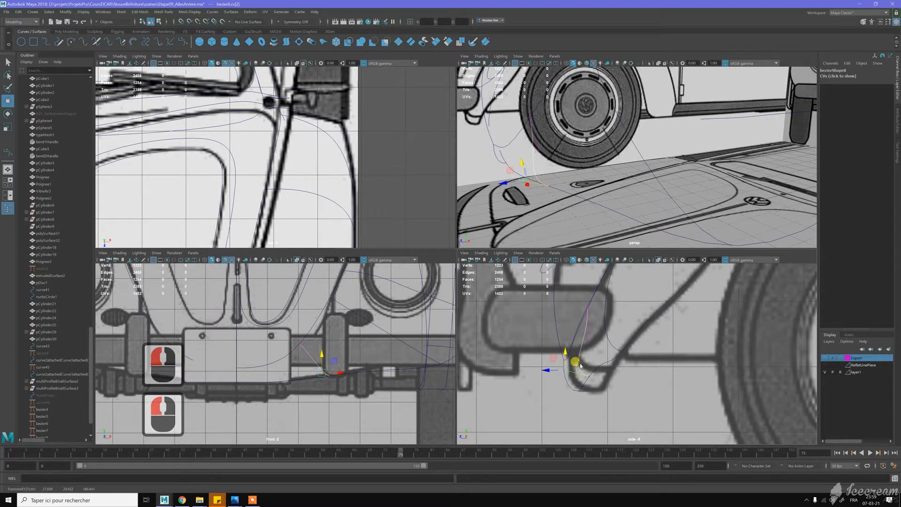
{"action": "left_click_drag", "start_coordinate": [565, 356], "coordinate": [564, 363]}
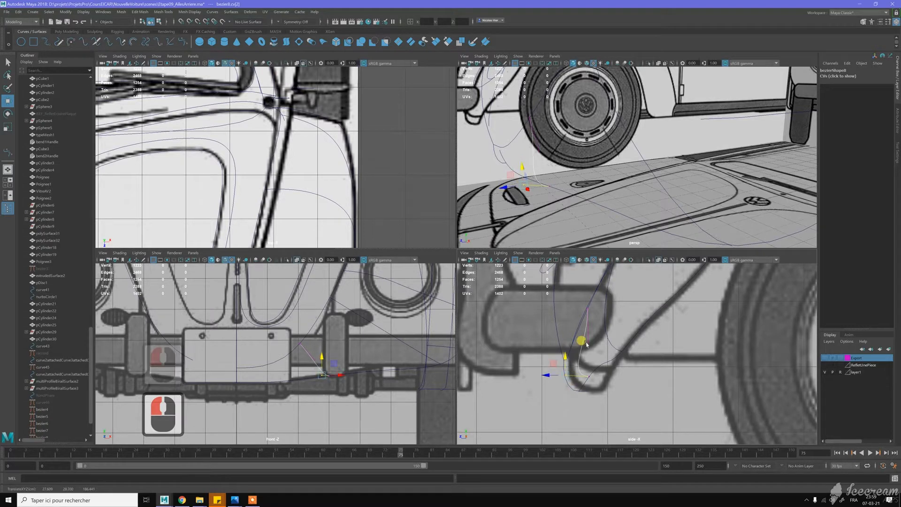
Shift the bumper-side curve's upper tangent handle slightly forward in the side view, return to object mode and deselect it
{"action": "double_click", "coordinate": [563, 340]}
{"action": "left_click_drag", "start_coordinate": [560, 340], "coordinate": [558, 340]}
{"action": "left_click", "coordinate": [557, 341]}
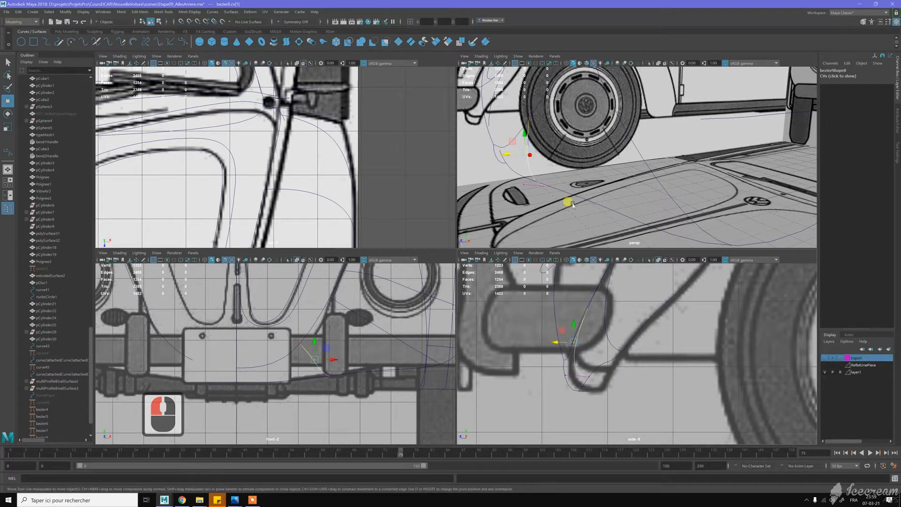
{"action": "left_click_drag", "start_coordinate": [554, 126], "coordinate": [617, 154], "text": "alt"}
{"action": "mouse_move", "coordinate": [617, 154]}
{"action": "right_mouse_down"}
{"action": "mouse_move", "coordinate": [639, 140]}
{"action": "mouse_move", "coordinate": [627, 152]}
{"action": "right_mouse_up"}
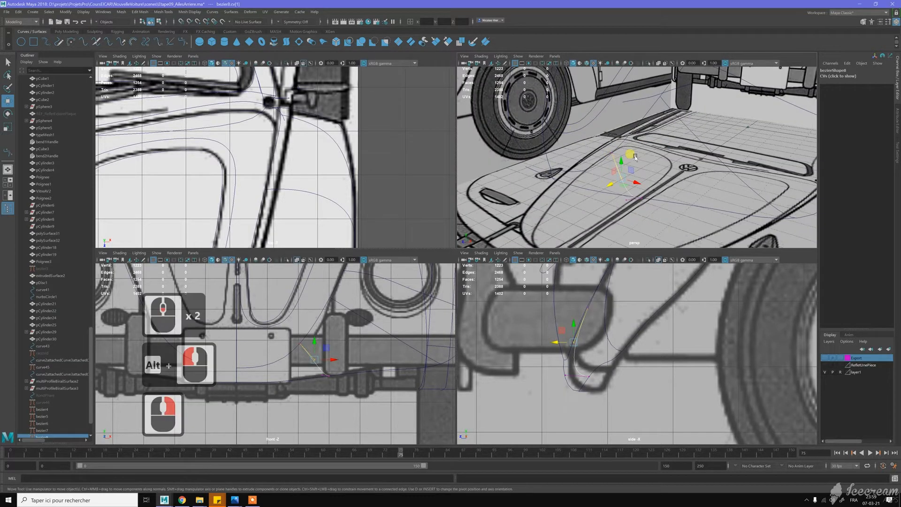
{"action": "scroll", "coordinate": [739, 217], "scroll_direction": "down", "scroll_amount": 5}
{"action": "left_click", "coordinate": [727, 180]}
Slide the wheel-arch end of the rear curve slightly up along its rail with curve snapping in the side view
{"action": "left_click_drag", "start_coordinate": [698, 161], "coordinate": [675, 162], "text": "alt"}
{"action": "left_click_drag", "start_coordinate": [758, 141], "coordinate": [695, 172], "text": "alt"}
{"action": "left_click", "coordinate": [695, 171]}
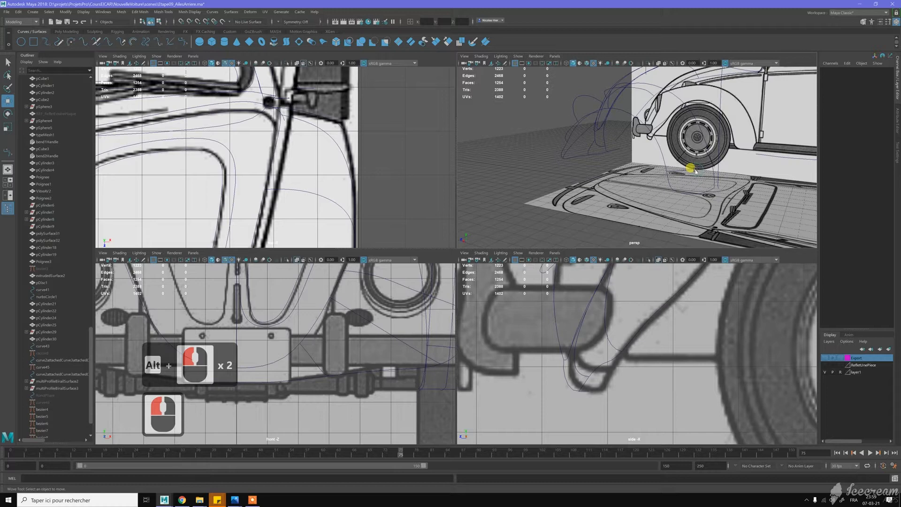
{"action": "left_click", "coordinate": [695, 170]}
{"action": "scroll", "coordinate": [670, 219], "scroll_direction": "up", "scroll_amount": 2}
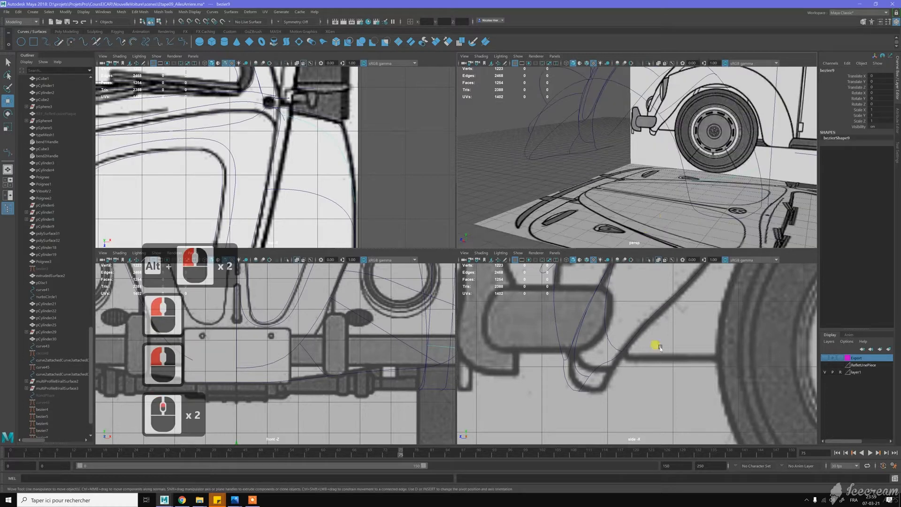
{"action": "scroll", "coordinate": [658, 346], "scroll_direction": "down", "scroll_amount": 6}
{"action": "middle_click_drag", "start_coordinate": [755, 319], "coordinate": [576, 330], "text": "alt"}
{"action": "scroll", "coordinate": [658, 343], "scroll_direction": "down", "scroll_amount": 3, "text": "alt"}
{"action": "middle_click_drag", "start_coordinate": [750, 347], "coordinate": [591, 338], "text": "alt"}
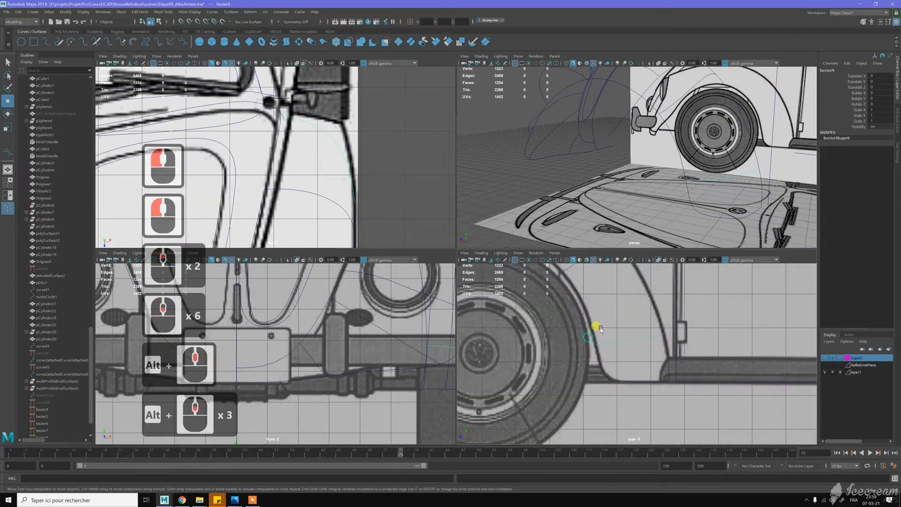
{"action": "scroll", "coordinate": [625, 335], "scroll_direction": "up", "scroll_amount": 2, "text": "alt"}
{"action": "right_click", "coordinate": [621, 334]}
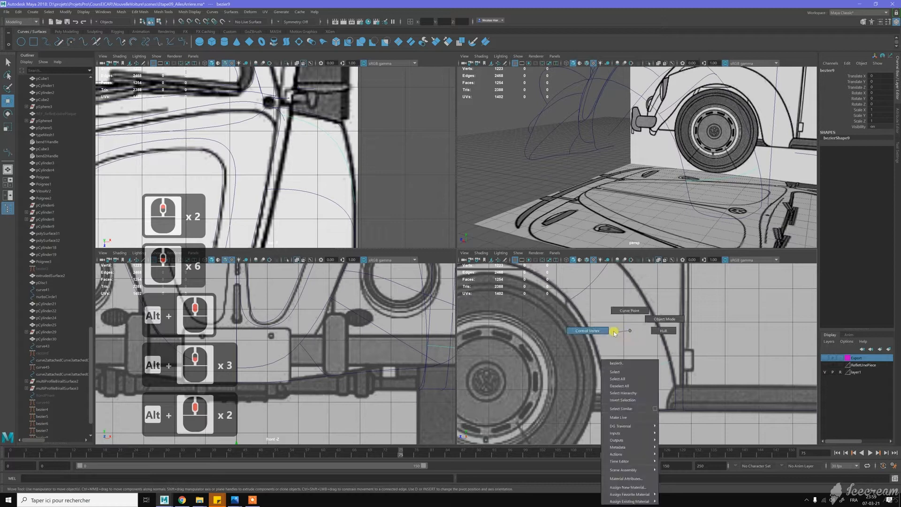
{"action": "right_click_drag", "start_coordinate": [622, 334], "coordinate": [587, 330]}
{"action": "left_click", "coordinate": [604, 378]}
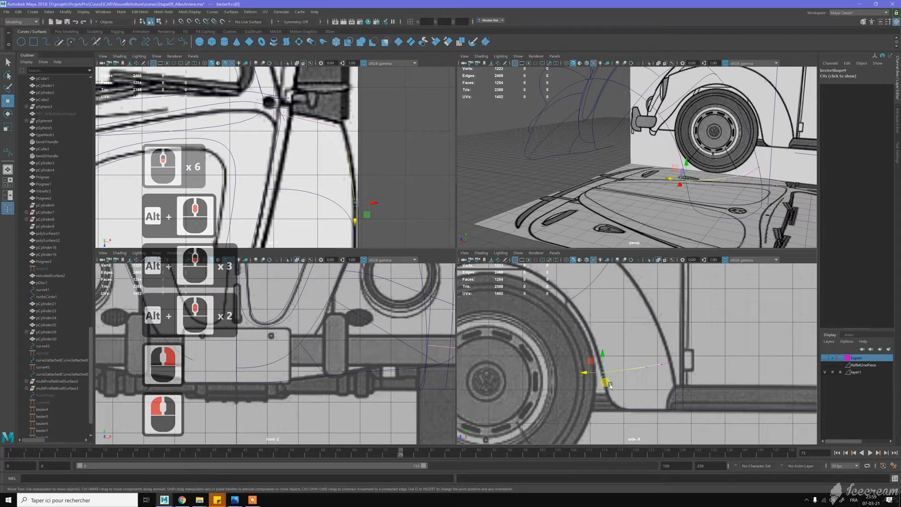
{"action": "key", "text": "c"}
{"action": "mouse_move", "coordinate": [607, 371]}
{"action": "left_mouse_down"}
{"action": "mouse_move", "coordinate": [611, 351]}
{"action": "mouse_move", "coordinate": [592, 344]}
{"action": "mouse_move", "coordinate": [600, 362]}
{"action": "left_mouse_up"}
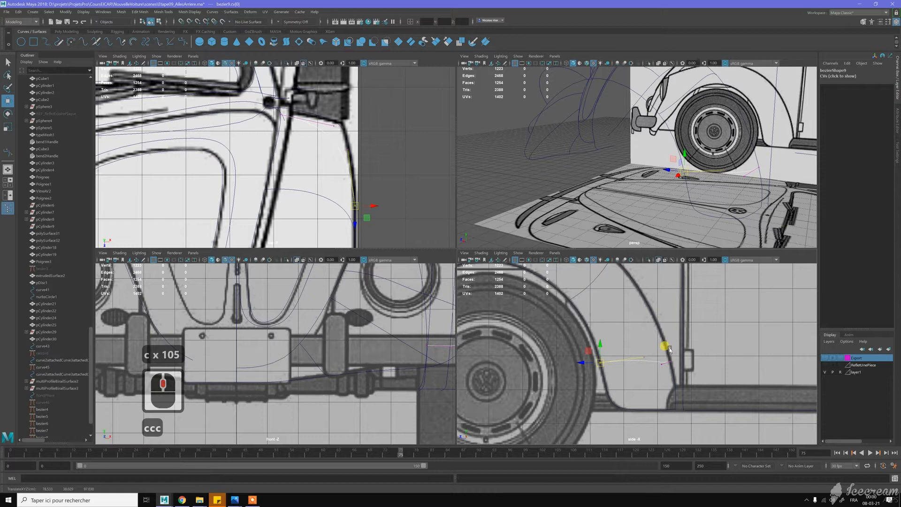
Slide the body-side end of the rear curve higher along its rail with curve snapping in the side view
{"action": "left_click", "coordinate": [676, 365]}
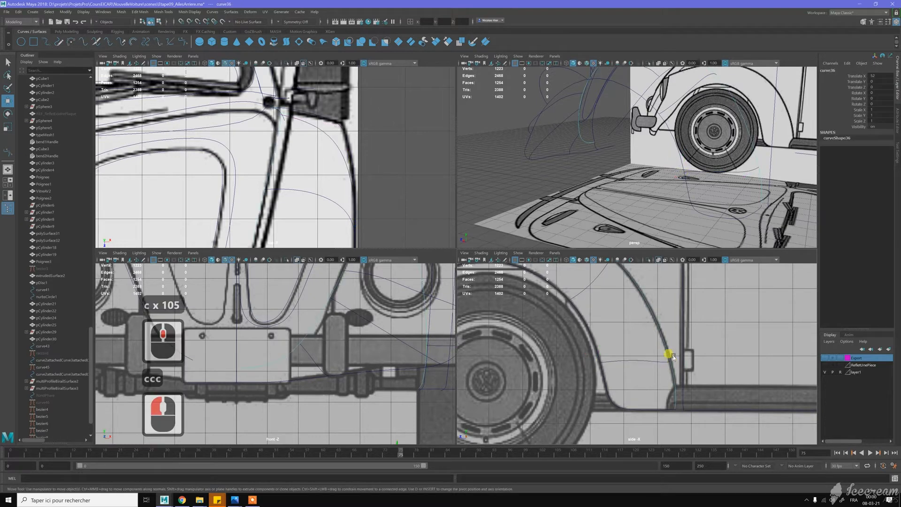
{"action": "key", "text": "z"}
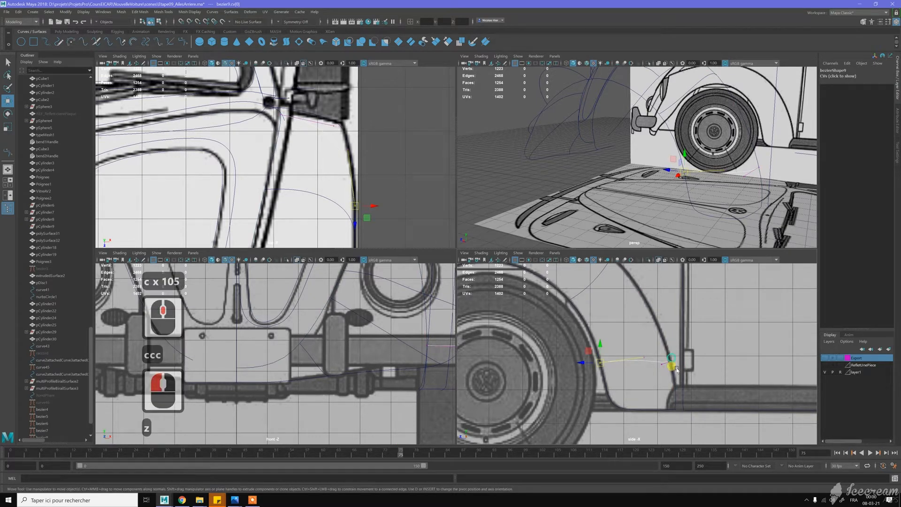
{"action": "left_click", "coordinate": [672, 363]}
{"action": "key", "text": "c"}
{"action": "left_click_drag", "start_coordinate": [657, 330], "coordinate": [654, 305]}
{"action": "middle_click", "coordinate": [655, 307]}
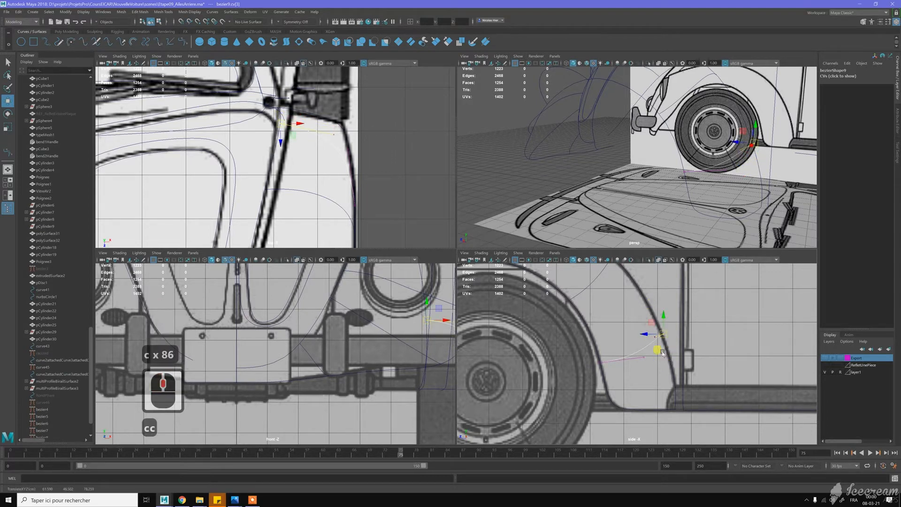
Finish adjusting the rear curve's body-side end and tangent handles in the side view and return to object mode
{"action": "left_click_drag", "start_coordinate": [654, 347], "coordinate": [655, 324]}
{"action": "left_click_drag", "start_coordinate": [653, 374], "coordinate": [658, 336]}
{"action": "left_click", "coordinate": [704, 227]}
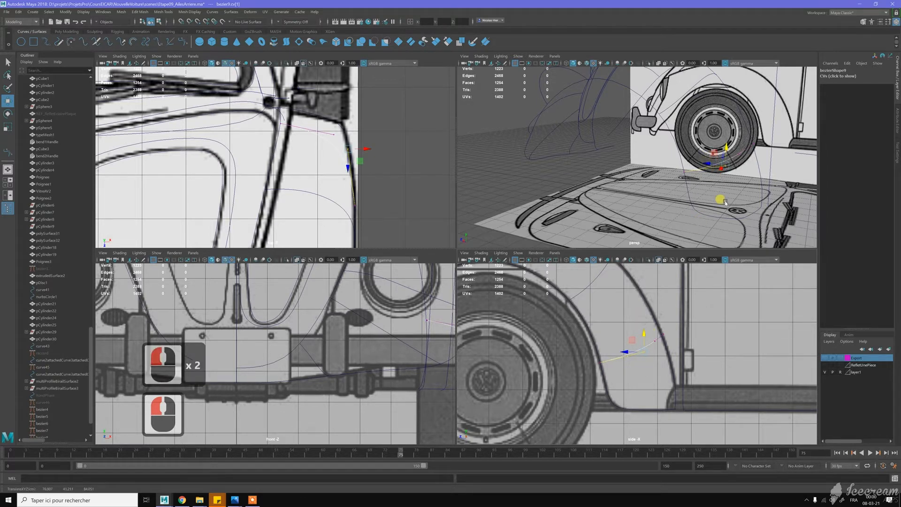
{"action": "left_click", "coordinate": [573, 161]}
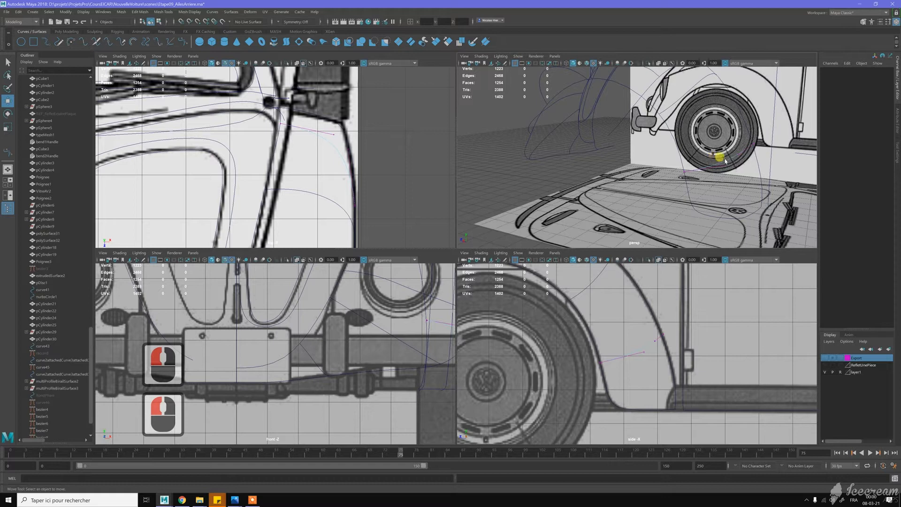
{"action": "right_click_drag", "start_coordinate": [726, 160], "coordinate": [581, 157]}
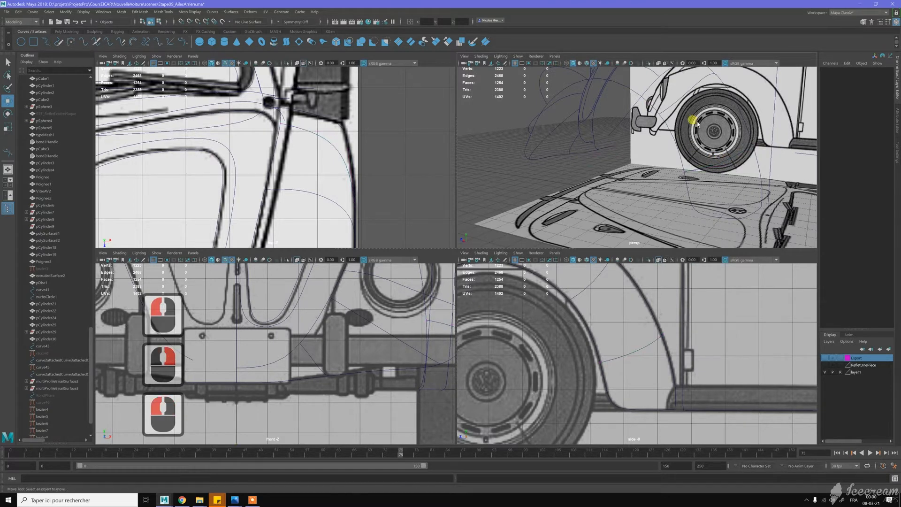
Enlarge the perspective view to full size and hide the blueprint layer so only the modelling curves show
{"action": "left_click_drag", "start_coordinate": [707, 189], "coordinate": [646, 166], "text": "alt"}
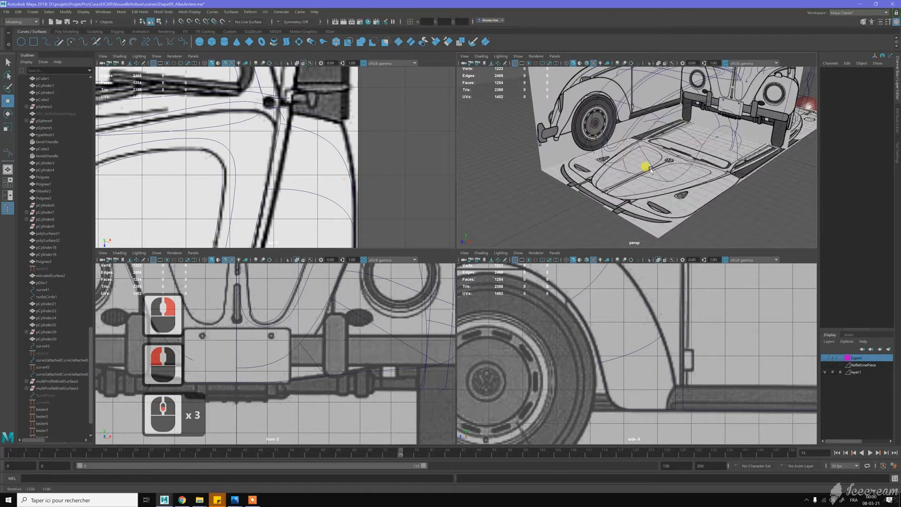
{"action": "middle_click_drag", "start_coordinate": [667, 155], "coordinate": [663, 167], "text": "alt"}
{"action": "left_click_drag", "start_coordinate": [662, 167], "coordinate": [654, 167], "text": "alt"}
{"action": "key", "text": "space"}
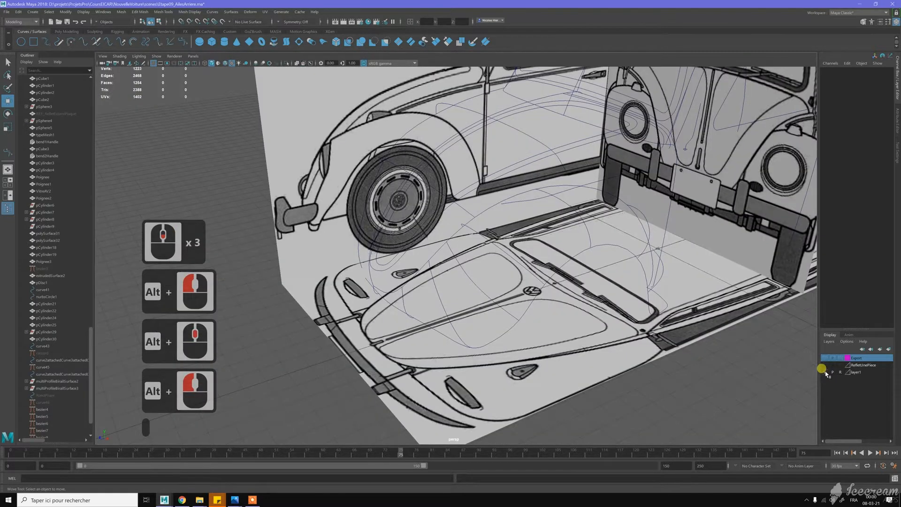
{"action": "left_click", "coordinate": [826, 372]}
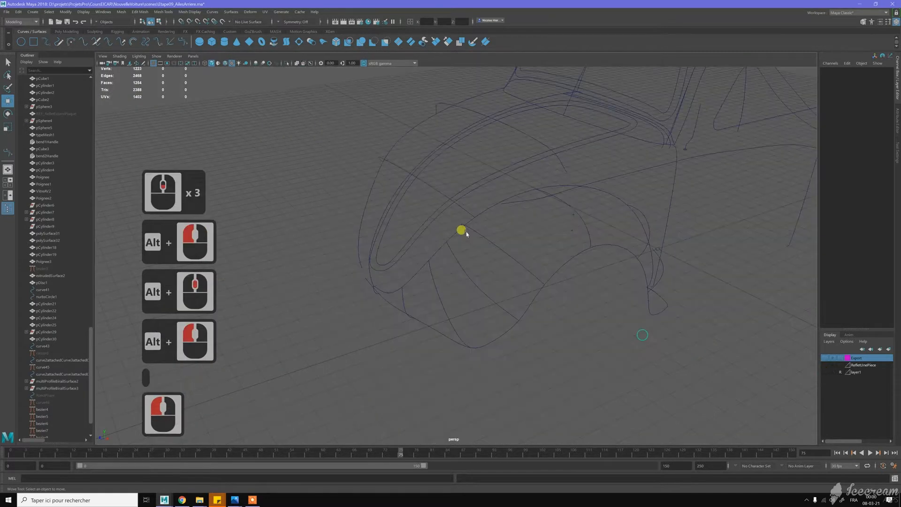
Start the Birail 3+ tool with proportional transform and polygon quad output at a count of 1000
{"action": "left_click_drag", "start_coordinate": [481, 238], "coordinate": [535, 234], "text": "alt"}
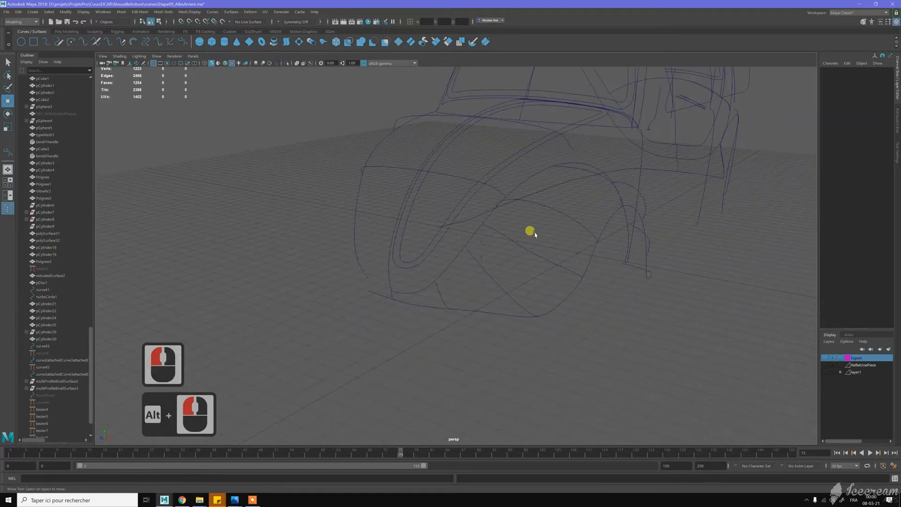
{"action": "left_click", "coordinate": [229, 11]}
{"action": "mouse_move", "coordinate": [286, 53]}
{"action": "left_click", "coordinate": [337, 72]}
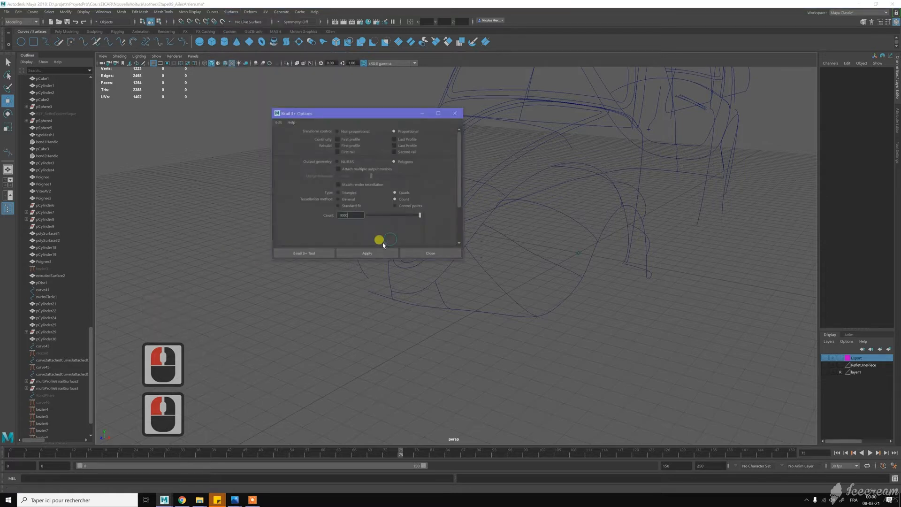
{"action": "left_click", "coordinate": [365, 256]}
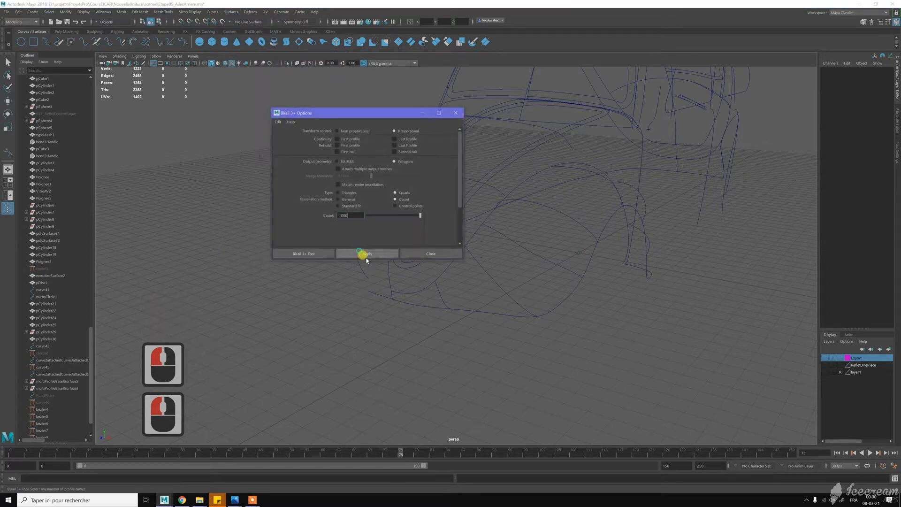
Pick all the fender's profile curves in order from the bumper end to the rear end and accept them
{"action": "left_click", "coordinate": [391, 298]}
{"action": "left_click", "coordinate": [437, 291]}
{"action": "left_click", "coordinate": [497, 279]}
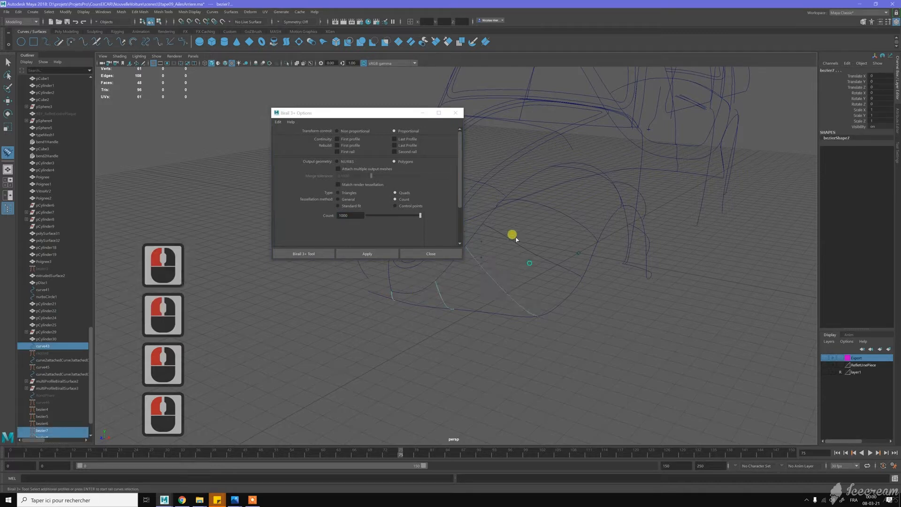
{"action": "left_click", "coordinate": [515, 240]}
{"action": "left_click", "coordinate": [547, 203]}
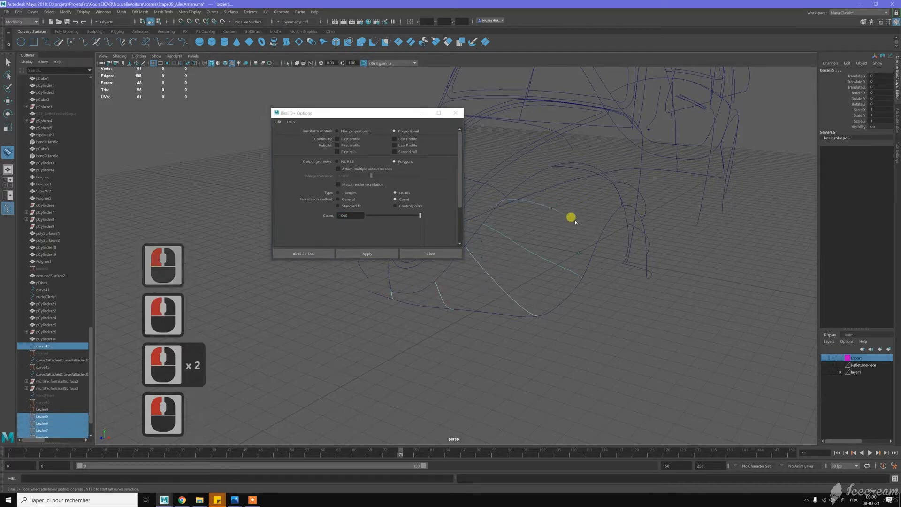
{"action": "left_click_drag", "start_coordinate": [563, 221], "coordinate": [533, 301], "text": "alt"}
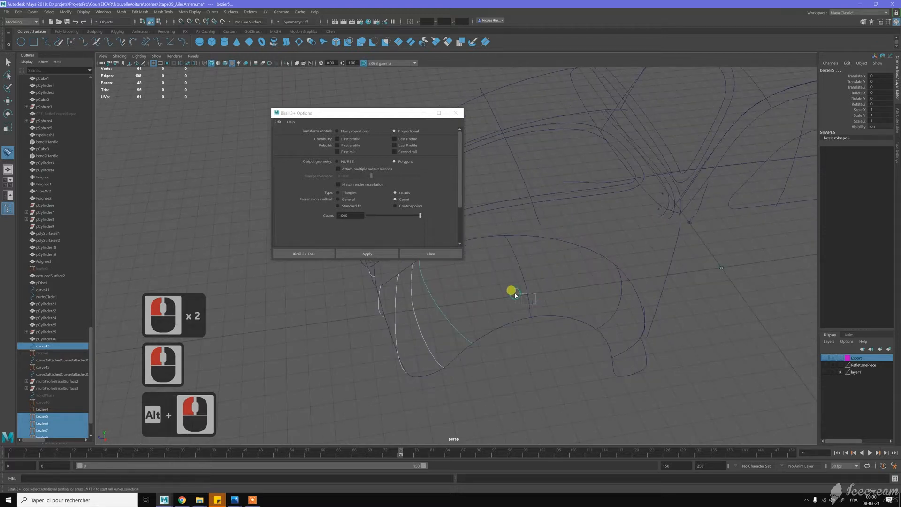
{"action": "left_click", "coordinate": [515, 294]}
{"action": "left_click_drag", "start_coordinate": [591, 298], "coordinate": [549, 272], "text": "alt"}
{"action": "left_click", "coordinate": [548, 265]}
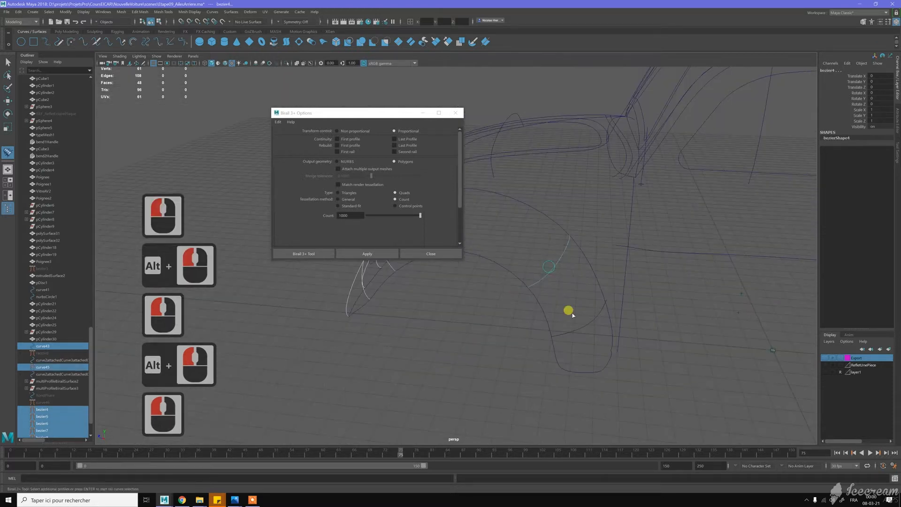
{"action": "left_click", "coordinate": [580, 328]}
{"action": "left_click", "coordinate": [592, 371]}
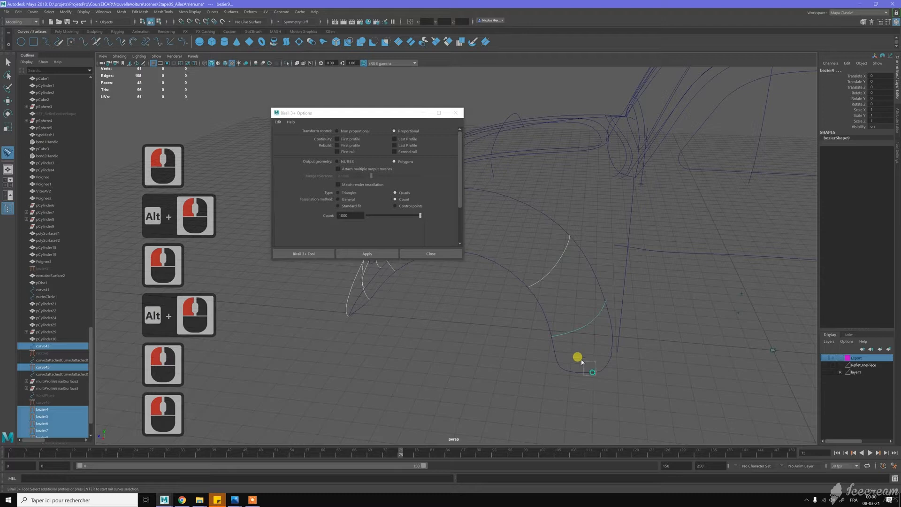
{"action": "key", "text": "Return"}
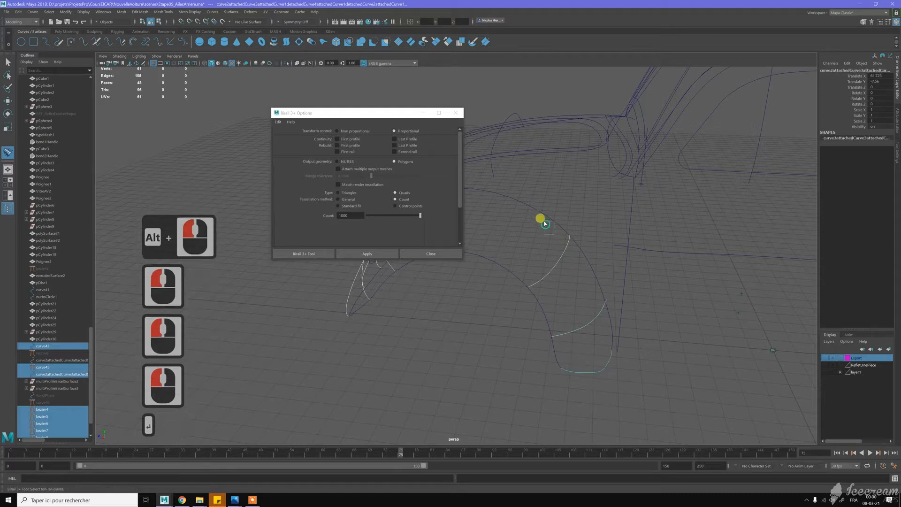
Pick the body-side and wheel-arch rails to generate the fender surface and close the Birail options
{"action": "left_click", "coordinate": [541, 218]}
{"action": "left_click", "coordinate": [498, 265]}
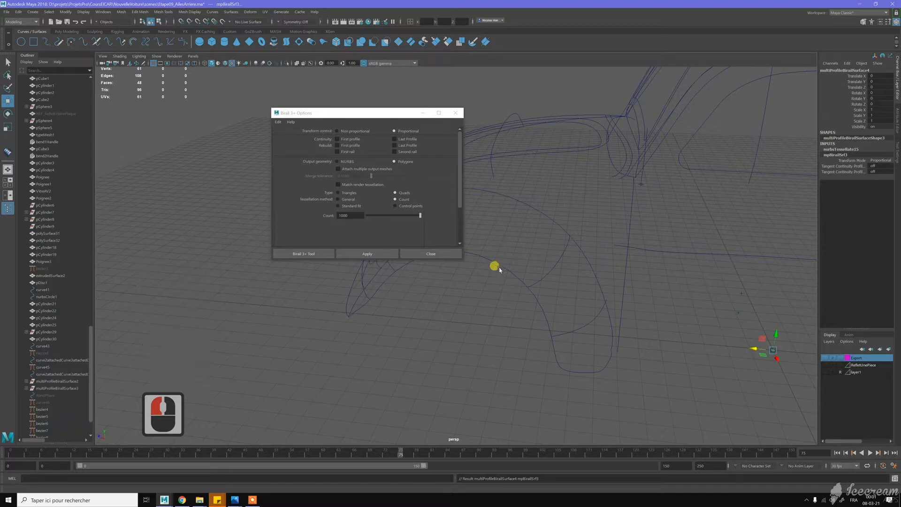
{"action": "scroll", "coordinate": [53, 321], "scroll_direction": "down", "scroll_amount": 7}
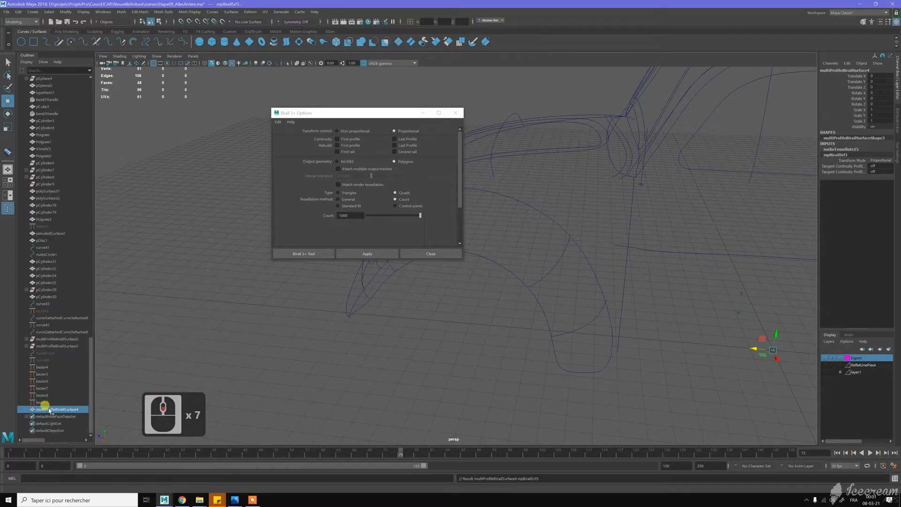
{"action": "left_click", "coordinate": [436, 254]}
Snap the wheel-arch end control vertex of the rear profile curve back onto its rail with curve snapping
{"action": "left_click_drag", "start_coordinate": [460, 283], "coordinate": [436, 266], "text": "alt"}
{"action": "middle_click_drag", "start_coordinate": [436, 265], "coordinate": [452, 282], "text": "alt"}
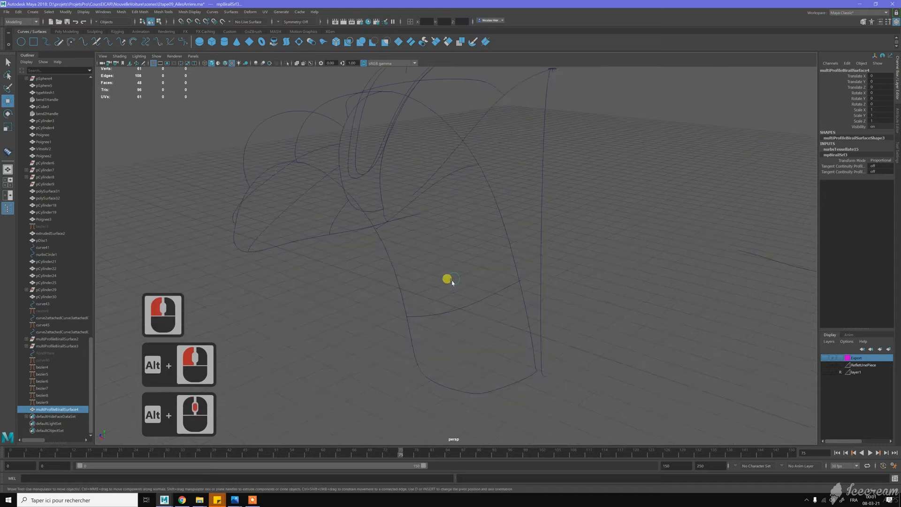
{"action": "scroll", "coordinate": [438, 275], "scroll_direction": "up", "scroll_amount": 6, "text": "alt"}
{"action": "right_click", "coordinate": [430, 264]}
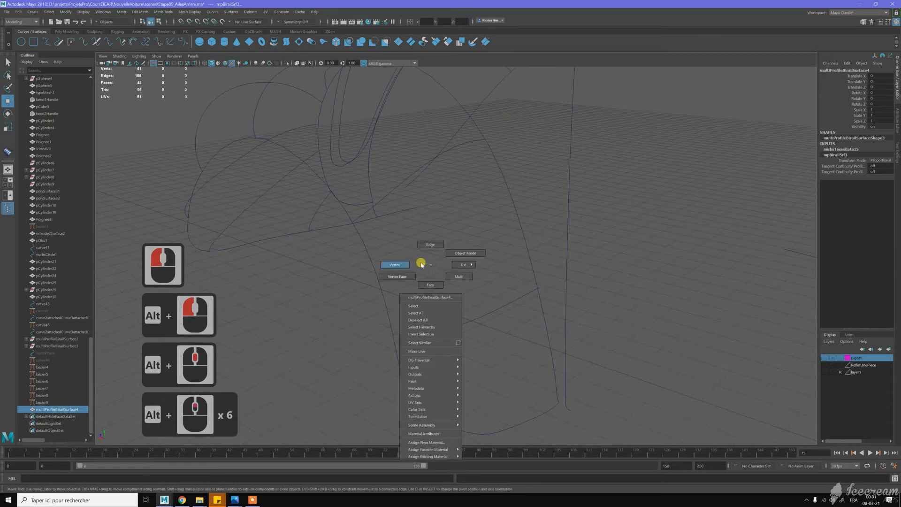
{"action": "left_click", "coordinate": [460, 346]}
{"action": "left_click", "coordinate": [449, 243]}
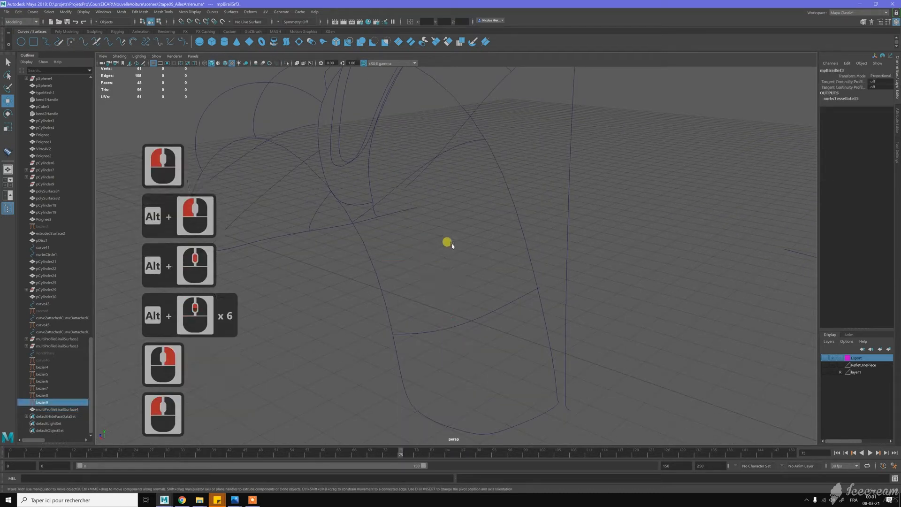
{"action": "left_click", "coordinate": [472, 313]}
{"action": "right_click_drag", "start_coordinate": [415, 238], "coordinate": [381, 240]}
{"action": "left_click", "coordinate": [396, 341]}
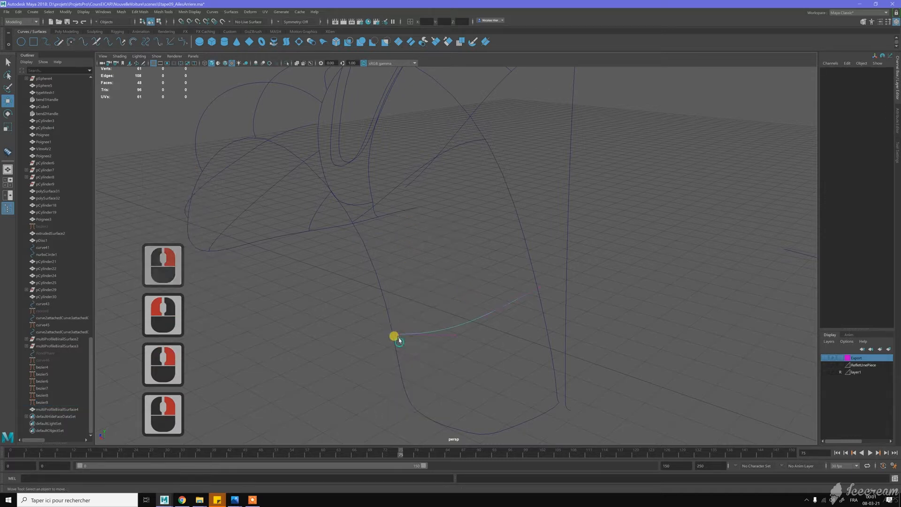
{"action": "key", "text": "c"}
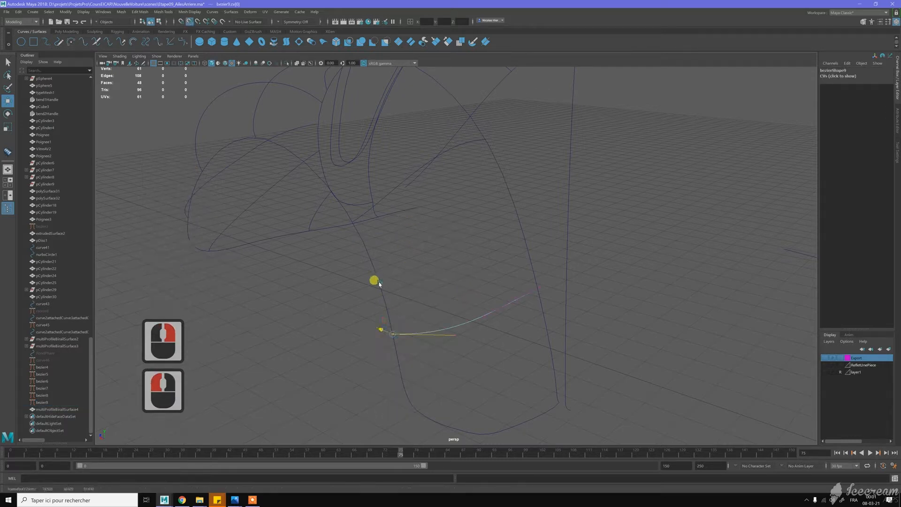
{"action": "middle_click_drag", "start_coordinate": [374, 282], "coordinate": [390, 330]}
{"action": "left_click", "coordinate": [382, 297]}
{"action": "key", "text": "c"}
{"action": "middle_click_drag", "start_coordinate": [379, 293], "coordinate": [389, 334]}
Snap the body-side end control vertex of the rear profile curve onto its rail
{"action": "left_click_drag", "start_coordinate": [527, 269], "coordinate": [549, 303]}
{"action": "key", "text": "c"}
{"action": "middle_click_drag", "start_coordinate": [531, 265], "coordinate": [536, 289]}
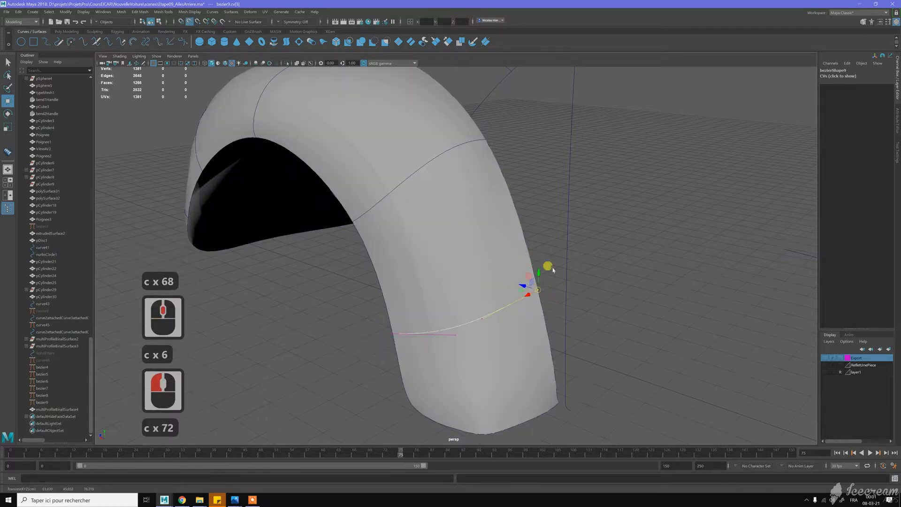
Assign the existing red car-paint material to the new fender surface and deselect it
{"action": "scroll", "coordinate": [434, 243], "scroll_direction": "down", "scroll_amount": 5}
{"action": "left_click_drag", "start_coordinate": [422, 236], "coordinate": [554, 245], "text": "alt"}
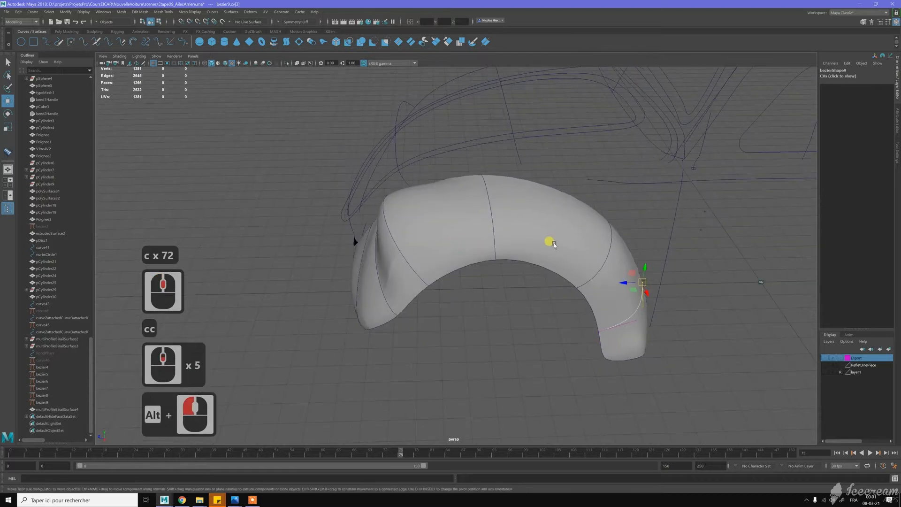
{"action": "left_click", "coordinate": [559, 245]}
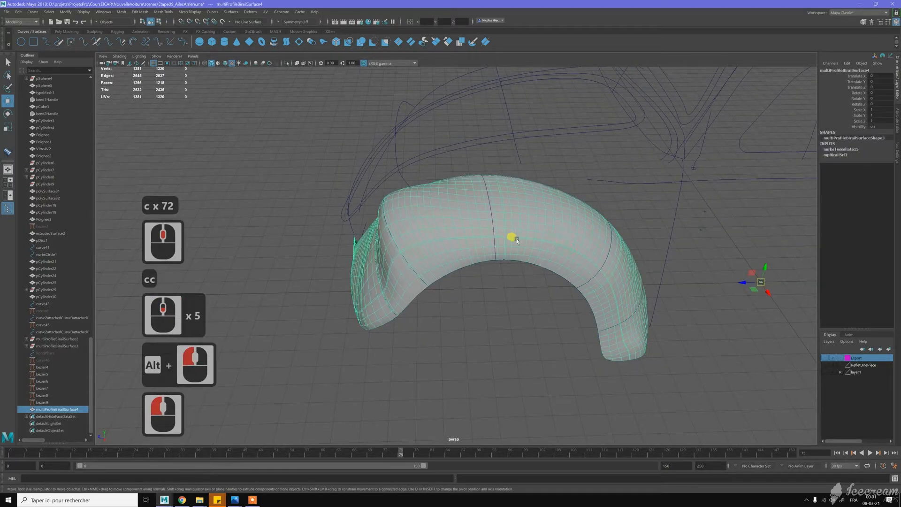
{"action": "left_click_drag", "start_coordinate": [413, 229], "coordinate": [471, 257], "text": "alt"}
{"action": "middle_click_drag", "start_coordinate": [471, 257], "coordinate": [502, 255], "text": "alt"}
{"action": "left_click_drag", "start_coordinate": [503, 256], "coordinate": [543, 249], "text": "alt"}
{"action": "left_click_drag", "start_coordinate": [423, 276], "coordinate": [424, 277], "text": "alt"}
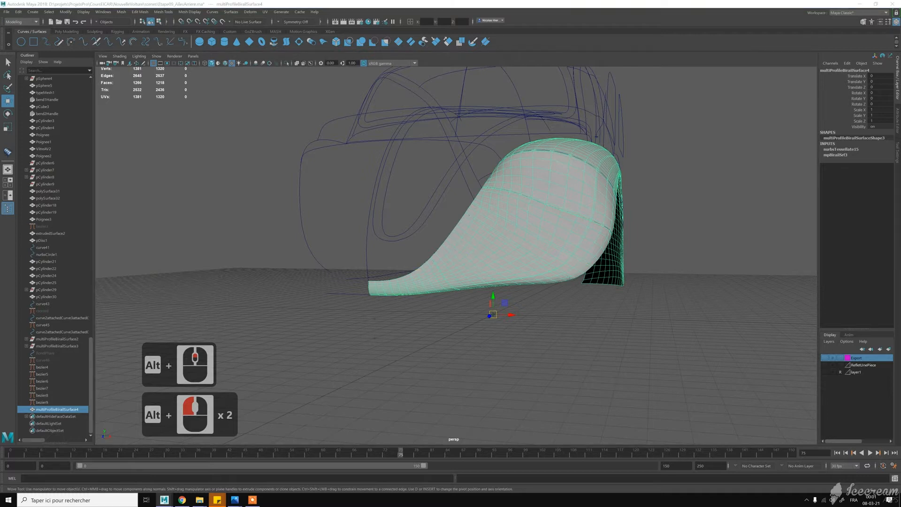
{"action": "right_click_drag", "start_coordinate": [540, 221], "coordinate": [702, 358]}
{"action": "left_click", "coordinate": [644, 325]}
Inspect the reflections along the fender from its bumper end to its rear end for bumps and creases
{"action": "left_click_drag", "start_coordinate": [644, 325], "coordinate": [503, 255], "text": "alt"}
{"action": "right_click_drag", "start_coordinate": [503, 255], "coordinate": [577, 318], "text": "alt"}
{"action": "left_click_drag", "start_coordinate": [577, 317], "coordinate": [525, 271], "text": "alt"}
{"action": "scroll", "coordinate": [525, 270], "scroll_direction": "down", "scroll_amount": 1}
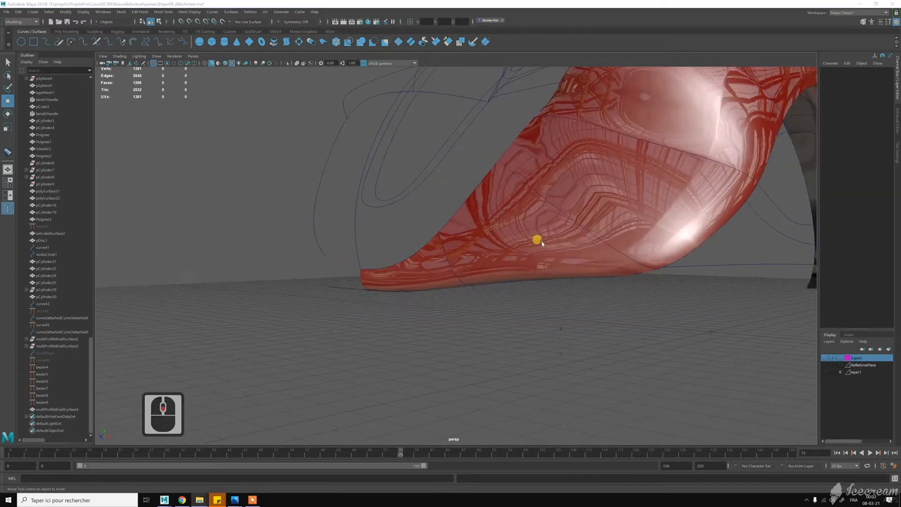
{"action": "middle_click_drag", "start_coordinate": [537, 235], "coordinate": [548, 209], "text": "alt"}
{"action": "left_click_drag", "start_coordinate": [547, 209], "coordinate": [557, 204], "text": "alt"}
{"action": "scroll", "coordinate": [578, 200], "scroll_direction": "down", "scroll_amount": 2}
{"action": "left_click_drag", "start_coordinate": [605, 176], "coordinate": [557, 216], "text": "alt"}
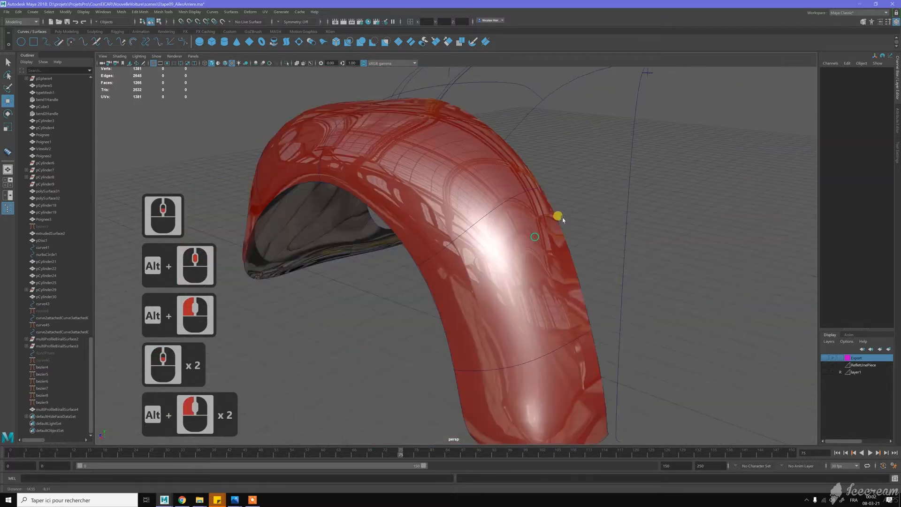
{"action": "middle_click_drag", "start_coordinate": [562, 219], "coordinate": [499, 227], "text": "alt"}
{"action": "left_click_drag", "start_coordinate": [498, 227], "coordinate": [468, 227], "text": "alt"}
{"action": "middle_click_drag", "start_coordinate": [469, 227], "coordinate": [464, 231], "text": "alt"}
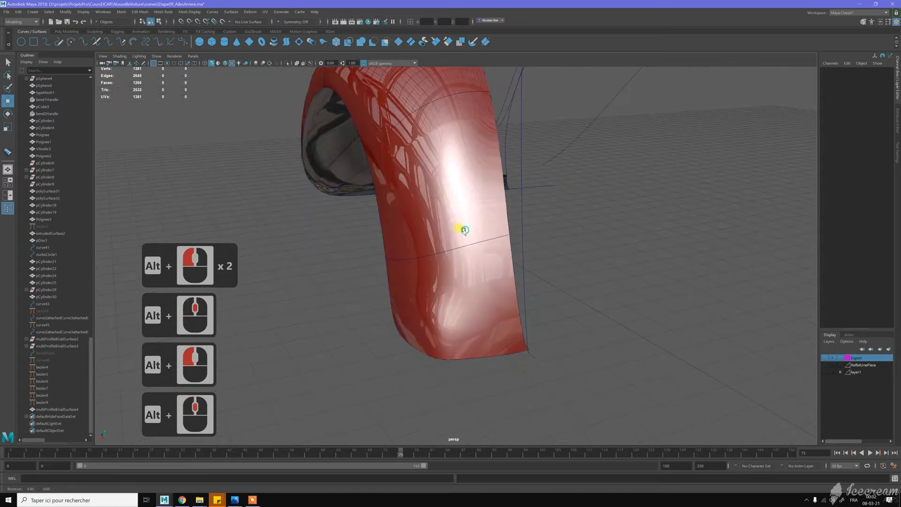
{"action": "left_click", "coordinate": [464, 230], "text": "alt"}
Move the wheel-arch tangent handle of the rear profile curve outward to reshape the fender's rear end
{"action": "left_click_drag", "start_coordinate": [536, 282], "coordinate": [493, 248], "text": "alt"}
{"action": "middle_click_drag", "start_coordinate": [492, 248], "coordinate": [490, 247], "text": "alt"}
{"action": "left_click_drag", "start_coordinate": [490, 247], "coordinate": [451, 265], "text": "alt"}
{"action": "middle_click_drag", "start_coordinate": [451, 265], "coordinate": [444, 271], "text": "alt"}
{"action": "scroll", "coordinate": [442, 272], "scroll_direction": "up", "scroll_amount": 3}
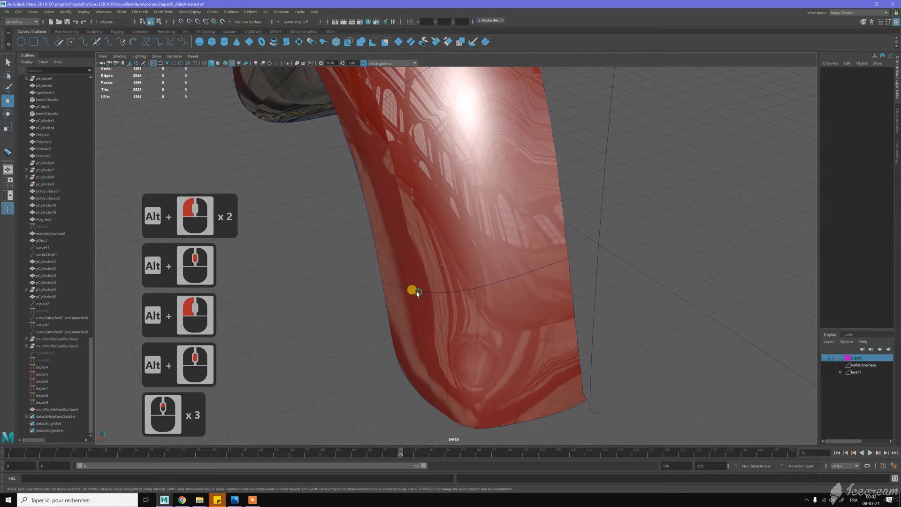
{"action": "left_click", "coordinate": [409, 291]}
{"action": "right_click_drag", "start_coordinate": [352, 257], "coordinate": [335, 258]}
{"action": "left_click", "coordinate": [452, 328]}
{"action": "left_click", "coordinate": [425, 300]}
{"action": "left_click_drag", "start_coordinate": [419, 294], "coordinate": [398, 304]}
Scrub the timeline to frame 84 to check the moving reflections on the fender's rear end
{"action": "left_click_drag", "start_coordinate": [468, 281], "coordinate": [520, 223], "text": "alt"}
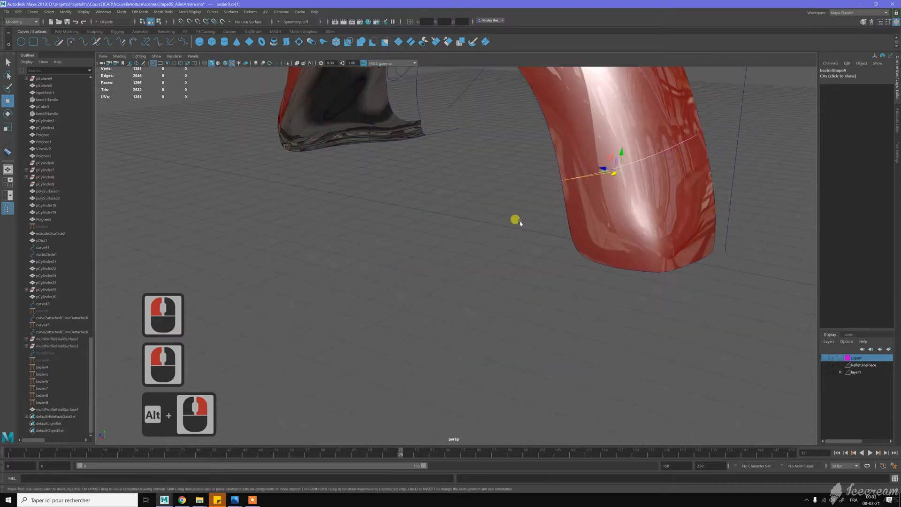
{"action": "middle_click_drag", "start_coordinate": [507, 236], "coordinate": [462, 288], "text": "alt"}
{"action": "left_click_drag", "start_coordinate": [459, 264], "coordinate": [437, 266], "text": "alt"}
{"action": "left_click", "coordinate": [406, 420]}
{"action": "left_click", "coordinate": [424, 452]}
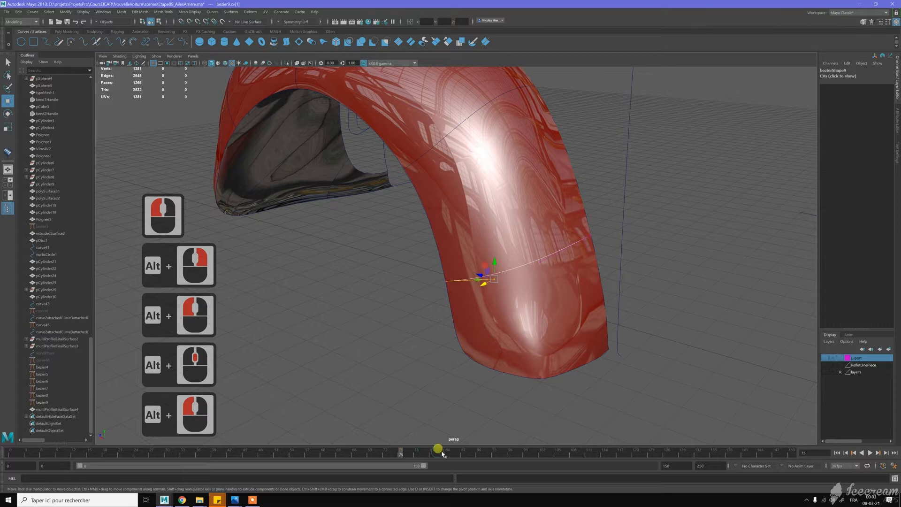
{"action": "left_click_drag", "start_coordinate": [423, 449], "coordinate": [447, 454]}
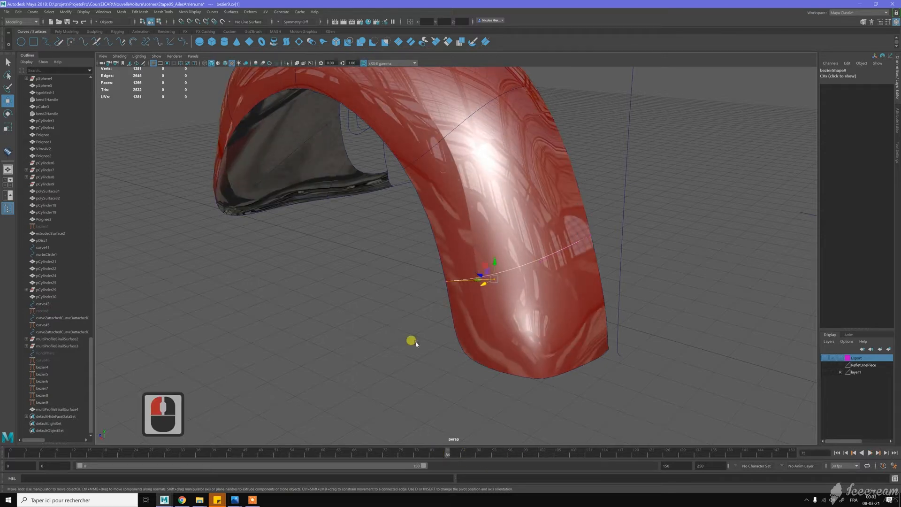
Set the polygon count in the fender surface's tessellation input (nurbsTessellate) to 1500
{"action": "scroll", "coordinate": [370, 276], "scroll_direction": "down", "scroll_amount": 2}
{"action": "left_click_drag", "start_coordinate": [374, 275], "coordinate": [451, 240], "text": "alt"}
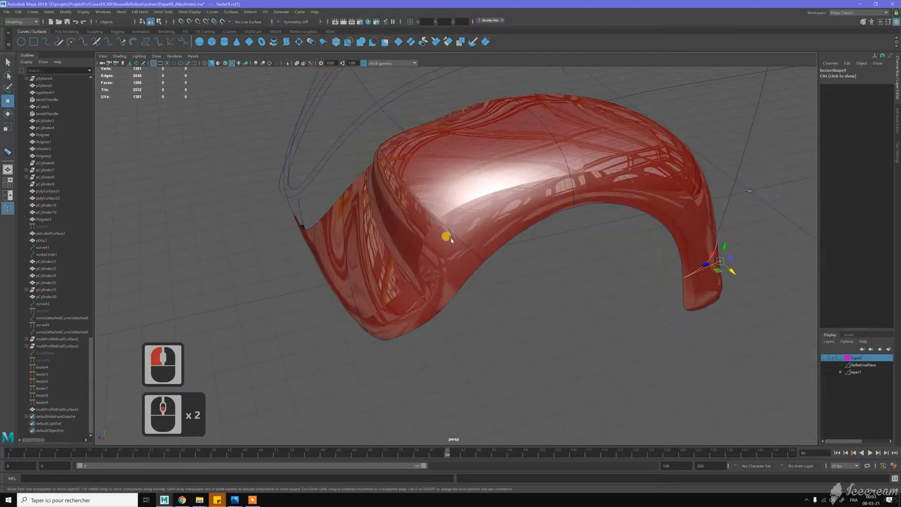
{"action": "left_click", "coordinate": [482, 196], "text": "alt"}
{"action": "left_click", "coordinate": [479, 197]}
{"action": "left_click_drag", "start_coordinate": [475, 197], "coordinate": [483, 248], "text": "alt"}
{"action": "middle_click_drag", "start_coordinate": [656, 227], "coordinate": [663, 231], "text": "alt"}
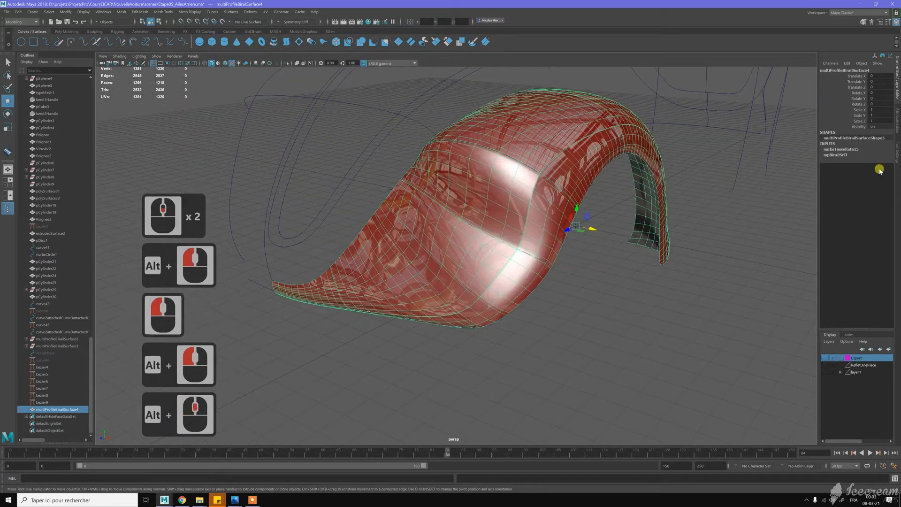
{"action": "left_click", "coordinate": [837, 155]}
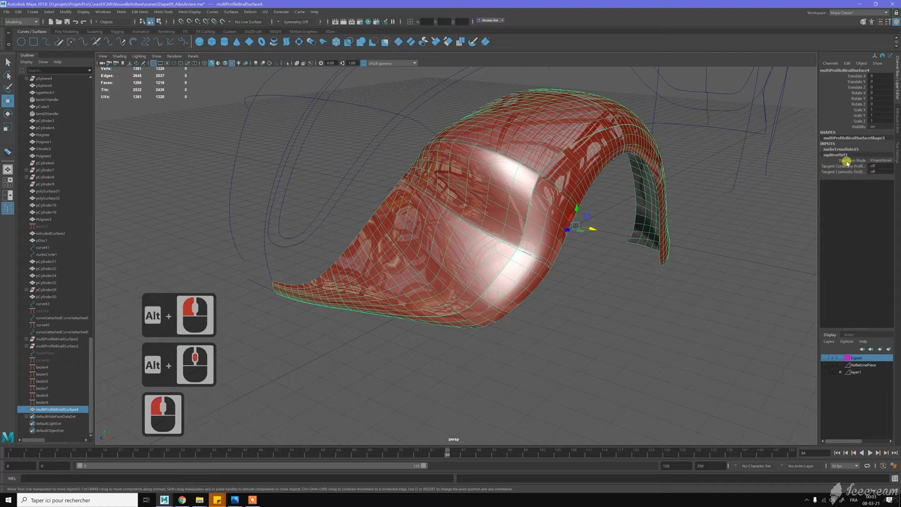
{"action": "left_click", "coordinate": [842, 149]}
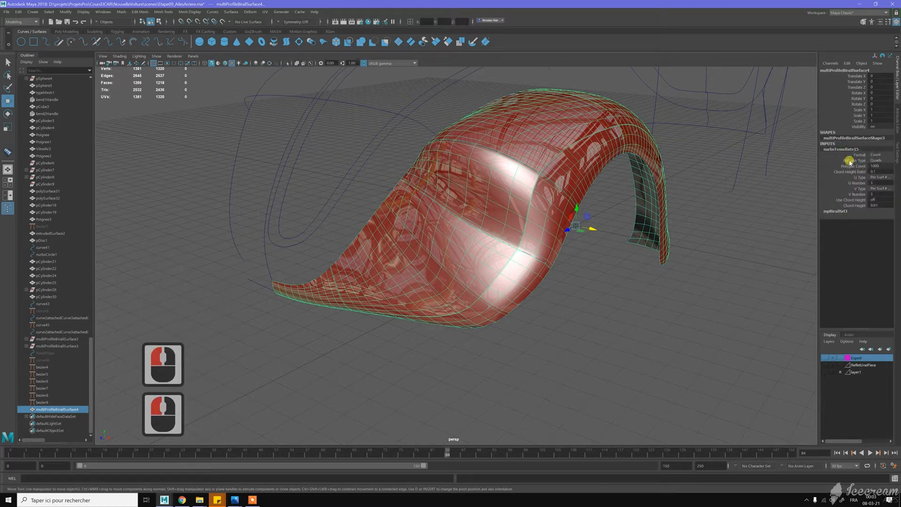
{"action": "left_click", "coordinate": [849, 166]}
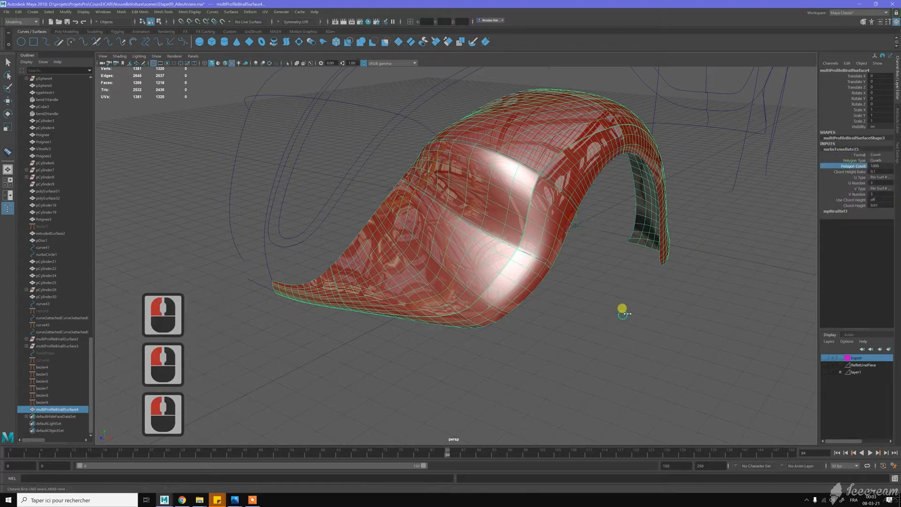
{"action": "middle_click_drag", "start_coordinate": [775, 303], "coordinate": [836, 294]}
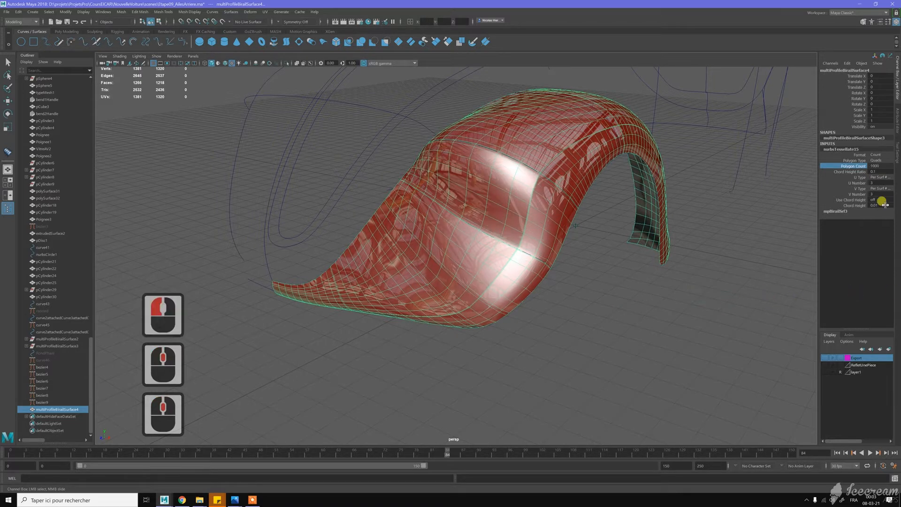
{"action": "left_click", "coordinate": [878, 167]}
{"action": "type", "text": "1500"}
{"action": "key", "text": "Return"}
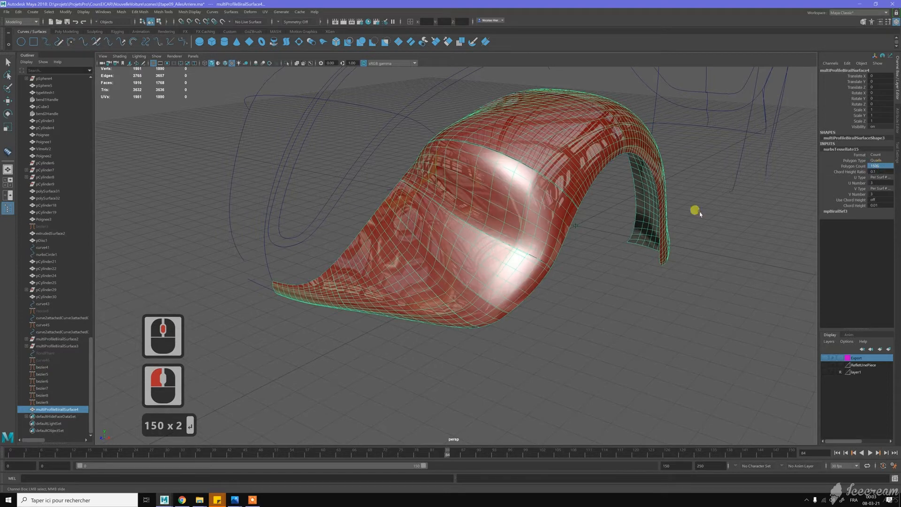
Raise the fender surface's tessellation polygon count to 2000 and deselect the surface
{"action": "left_click", "coordinate": [877, 166]}
{"action": "type", "text": "2000"}
{"action": "key", "text": "Return"}
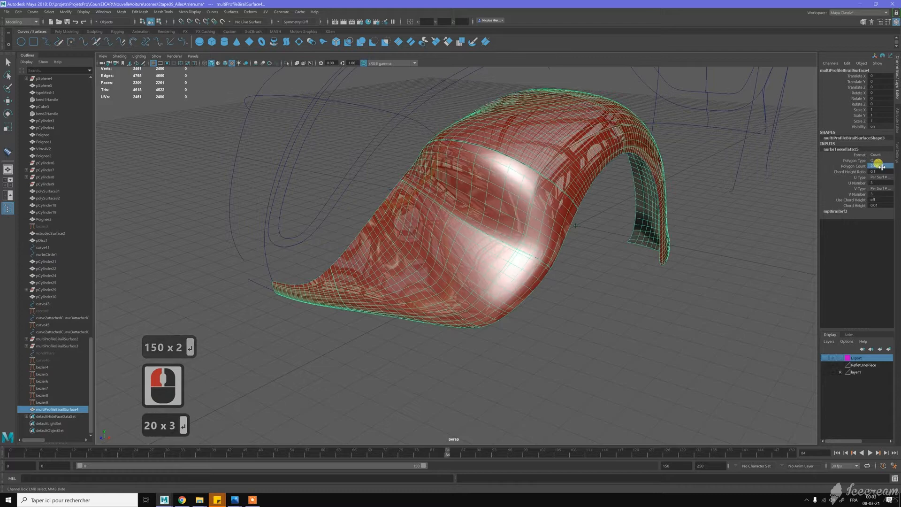
{"action": "left_click", "coordinate": [612, 321]}
Examine the fender's denser mesh and reflections from the bumper end over the wheel arch to the rear end
{"action": "scroll", "coordinate": [569, 206], "scroll_direction": "up", "scroll_amount": 2}
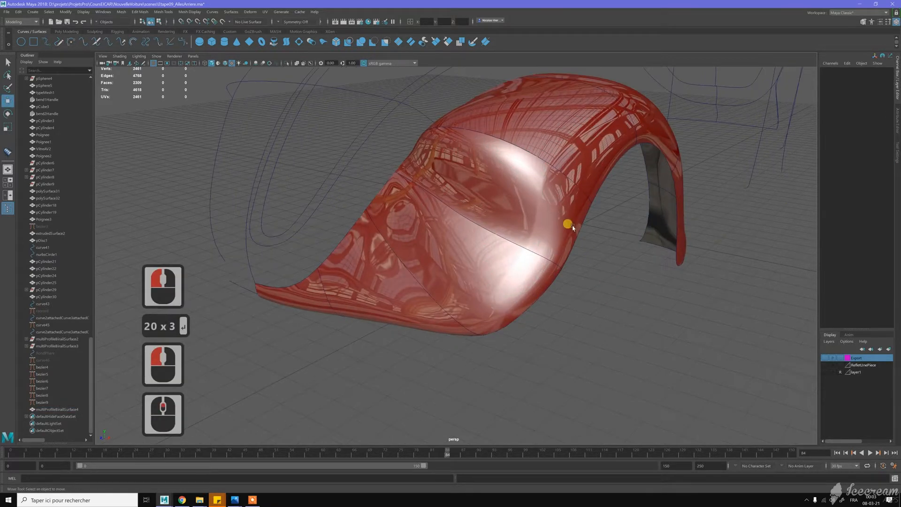
{"action": "left_click", "coordinate": [569, 207]}
{"action": "left_click_drag", "start_coordinate": [546, 193], "coordinate": [537, 200], "text": "alt"}
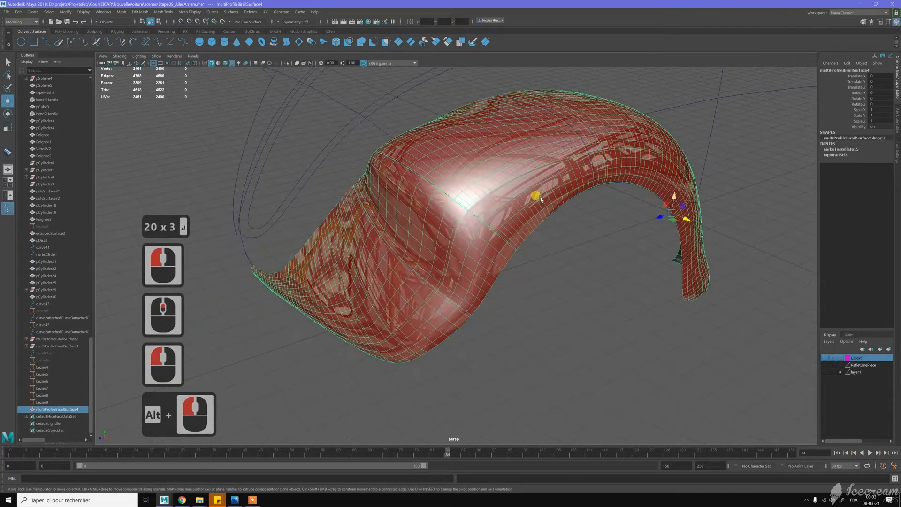
{"action": "mouse_move", "coordinate": [516, 226]}
{"action": "left_mouse_down", "text": "alt"}
{"action": "mouse_move", "coordinate": [503, 215]}
{"action": "mouse_move", "coordinate": [509, 229]}
{"action": "left_mouse_up", "text": "alt"}
{"action": "middle_click_drag", "start_coordinate": [509, 229], "coordinate": [491, 227], "text": "alt"}
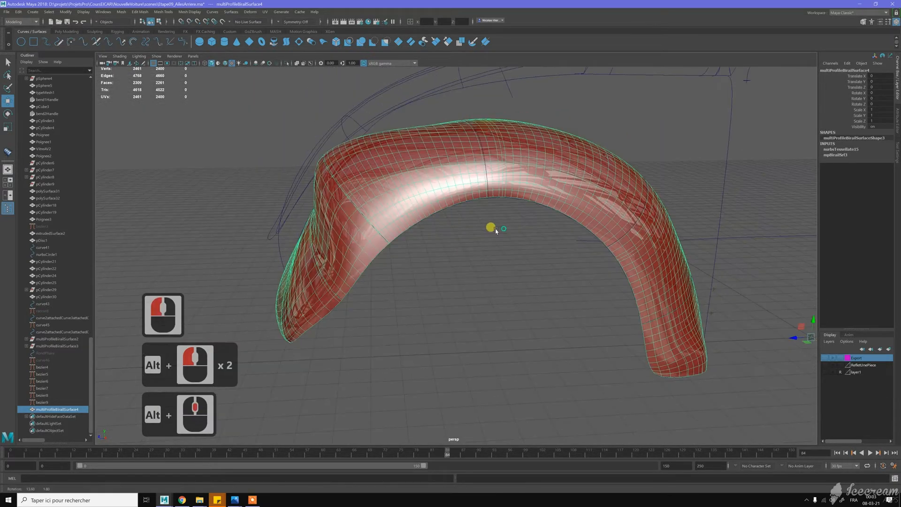
{"action": "left_click_drag", "start_coordinate": [491, 227], "coordinate": [598, 266], "text": "alt"}
{"action": "left_click_drag", "start_coordinate": [399, 211], "coordinate": [442, 288], "text": "alt"}
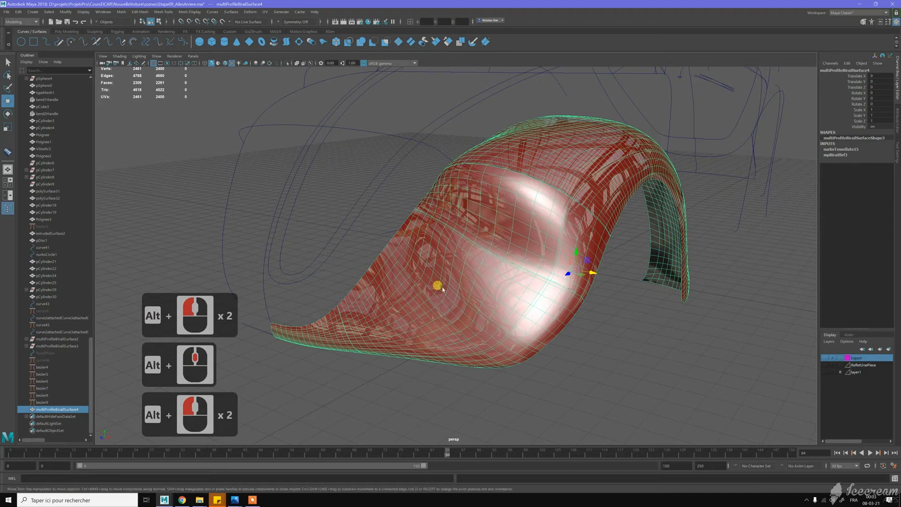
{"action": "left_click_drag", "start_coordinate": [509, 247], "coordinate": [618, 258], "text": "alt"}
{"action": "middle_click_drag", "start_coordinate": [617, 258], "coordinate": [603, 267], "text": "alt"}
{"action": "scroll", "coordinate": [603, 268], "scroll_direction": "up", "scroll_amount": 3, "text": "alt"}
{"action": "right_click_drag", "start_coordinate": [604, 267], "coordinate": [595, 239], "text": "alt"}
{"action": "middle_click_drag", "start_coordinate": [594, 239], "coordinate": [549, 249], "text": "alt"}
{"action": "mouse_move", "coordinate": [549, 249]}
{"action": "right_mouse_down", "text": "alt"}
{"action": "mouse_move", "coordinate": [539, 237]}
{"action": "mouse_move", "coordinate": [549, 235]}
{"action": "right_mouse_up", "text": "alt"}
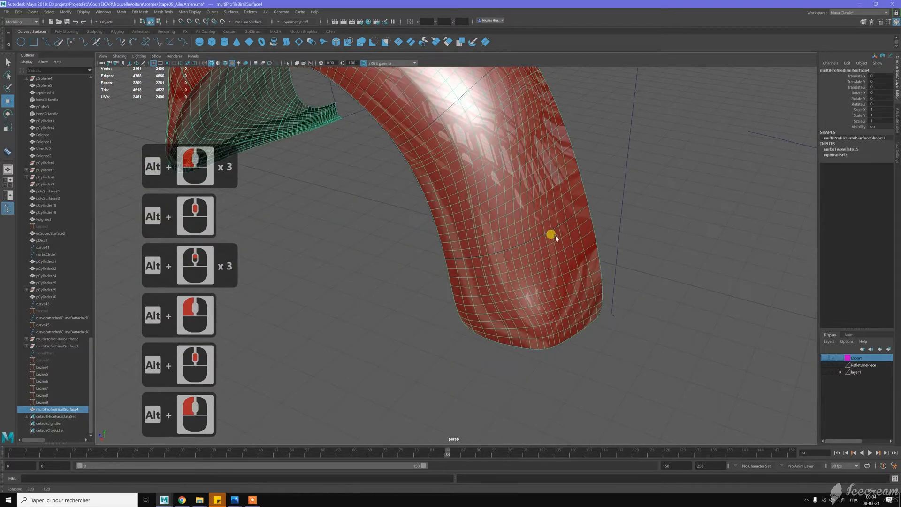
{"action": "middle_click_drag", "start_coordinate": [549, 235], "coordinate": [546, 237], "text": "alt"}
{"action": "right_click_drag", "start_coordinate": [546, 237], "coordinate": [544, 240], "text": "alt"}
Show the control vertices of the rear profile curve and move its body-side tangent handle outward
{"action": "left_click", "coordinate": [543, 196]}
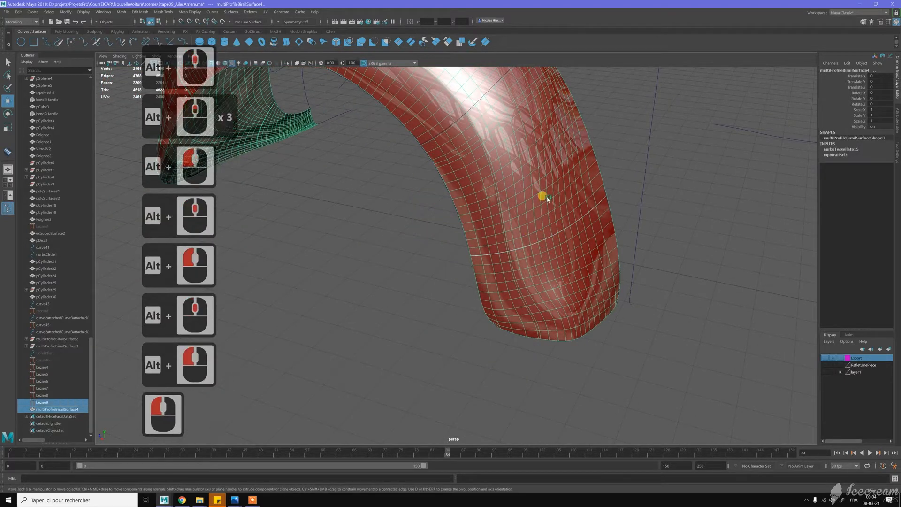
{"action": "left_click", "coordinate": [545, 198], "text": "shift"}
{"action": "scroll", "coordinate": [577, 221], "scroll_direction": "down", "scroll_amount": 3}
{"action": "left_click_drag", "start_coordinate": [623, 220], "coordinate": [557, 187], "text": "alt"}
{"action": "middle_click", "coordinate": [557, 187], "text": "alt"}
{"action": "right_click_drag", "start_coordinate": [557, 186], "coordinate": [534, 188]}
{"action": "left_click", "coordinate": [514, 258]}
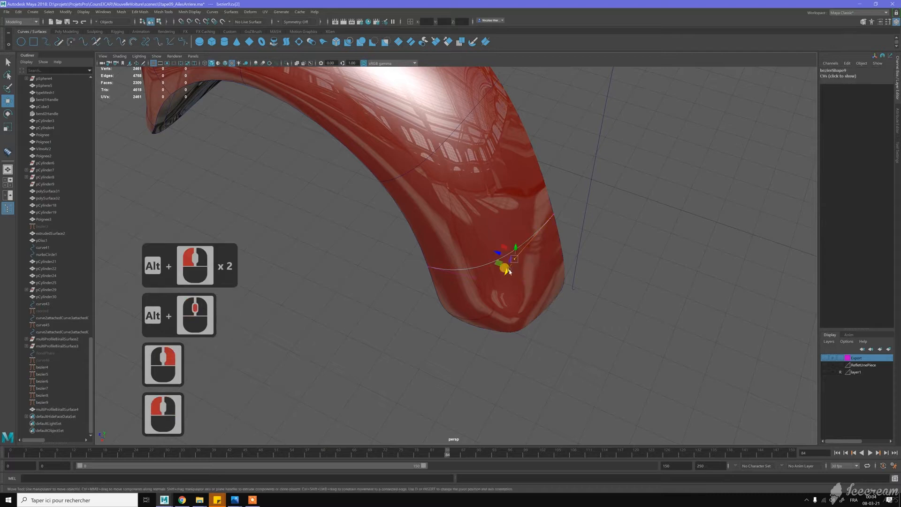
{"action": "left_click_drag", "start_coordinate": [497, 284], "coordinate": [484, 303]}
Check the reshaped fender from behind and pull the rear profile curve's body-side tangent handle back toward the surface
{"action": "left_click", "coordinate": [516, 227]}
{"action": "left_click_drag", "start_coordinate": [517, 227], "coordinate": [471, 207], "text": "alt"}
{"action": "middle_click_drag", "start_coordinate": [471, 207], "coordinate": [482, 246], "text": "alt"}
{"action": "scroll", "coordinate": [483, 173], "scroll_direction": "up", "scroll_amount": 2}
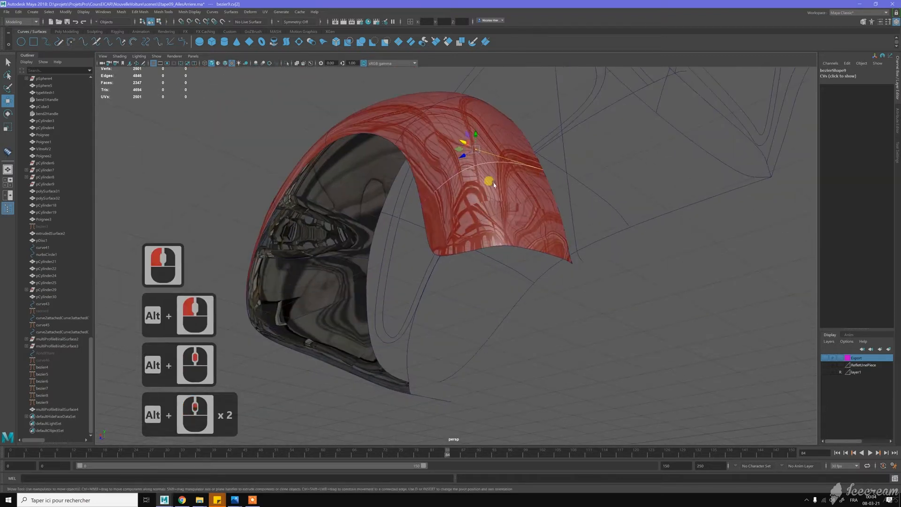
{"action": "left_click", "coordinate": [531, 204]}
{"action": "left_click_drag", "start_coordinate": [531, 203], "coordinate": [511, 349], "text": "alt"}
{"action": "key", "text": "z"}
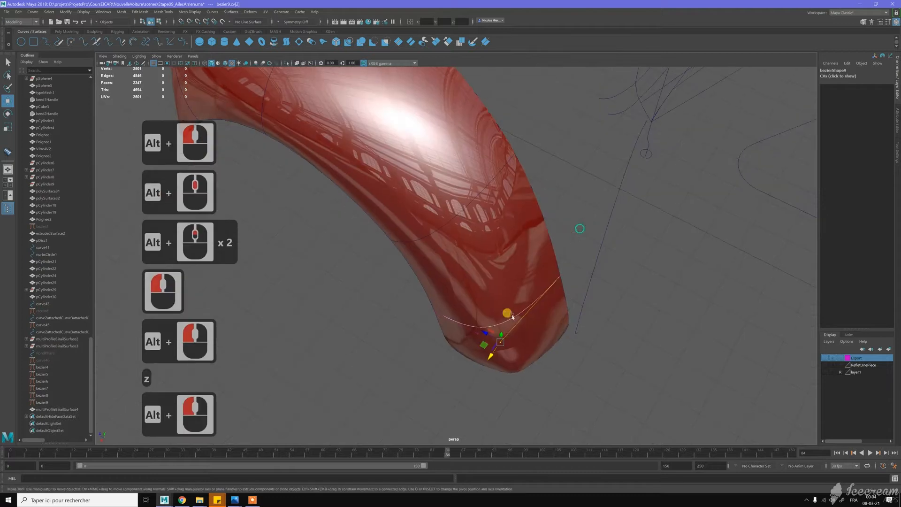
{"action": "left_click", "coordinate": [480, 333]}
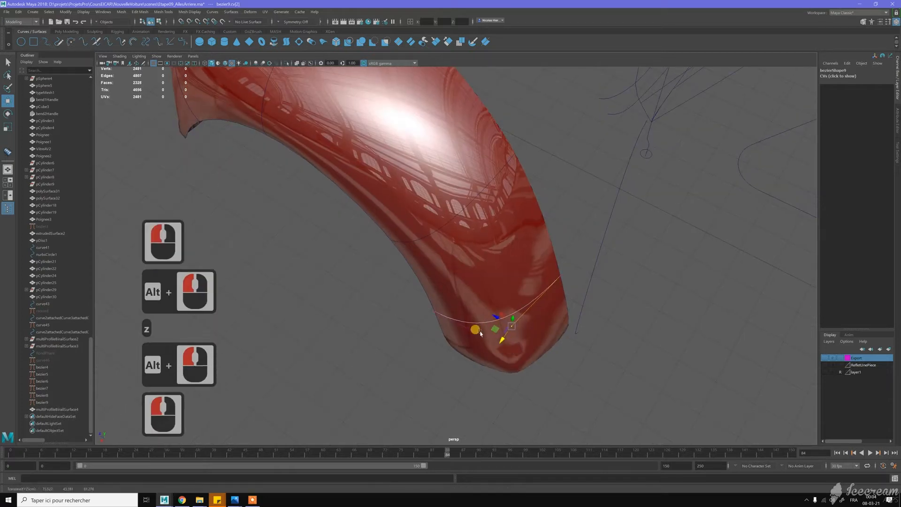
Reposition the wheel-arch tangent handle of the rear profile curve
{"action": "double_click", "coordinate": [479, 333]}
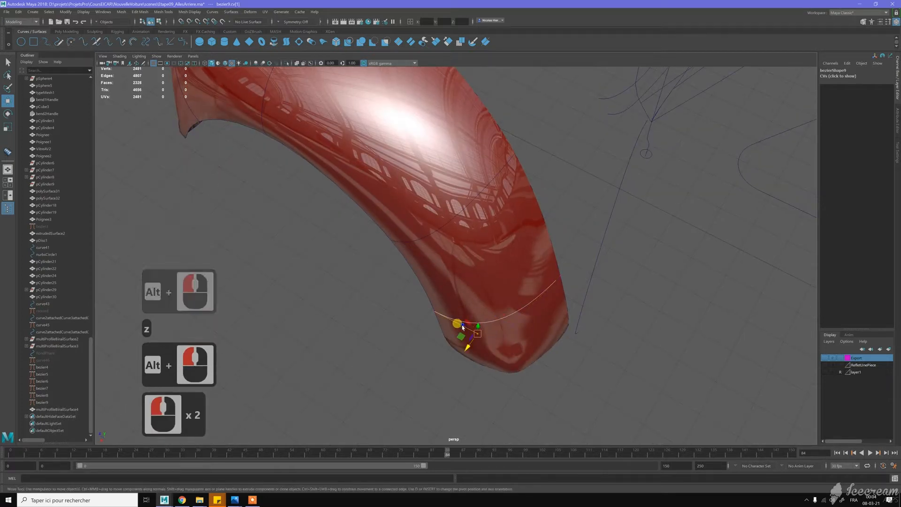
{"action": "left_click_drag", "start_coordinate": [480, 333], "coordinate": [500, 297]}
{"action": "left_click", "coordinate": [482, 211]}
Overlay the wireframe on the shaded fender and select the rear profile curve's wheel-arch tangent handle for further shaping
{"action": "left_click", "coordinate": [502, 295]}
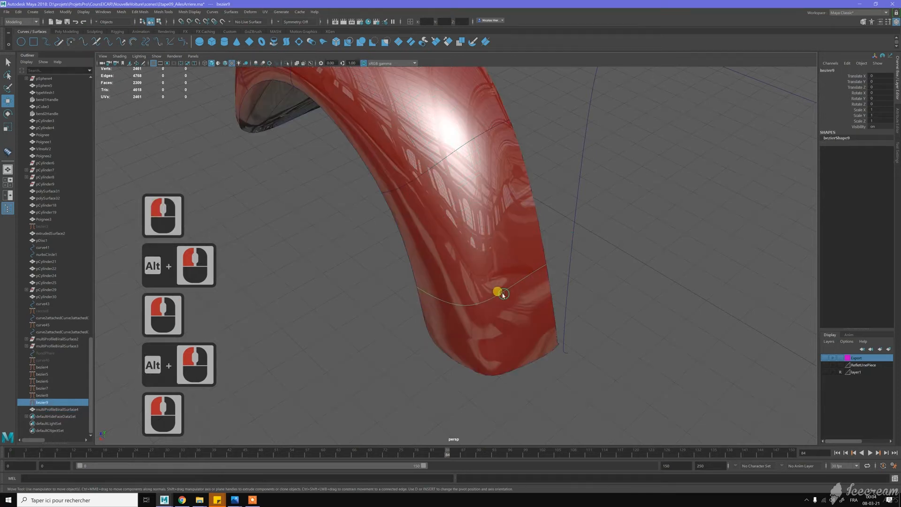
{"action": "key", "text": "9"}
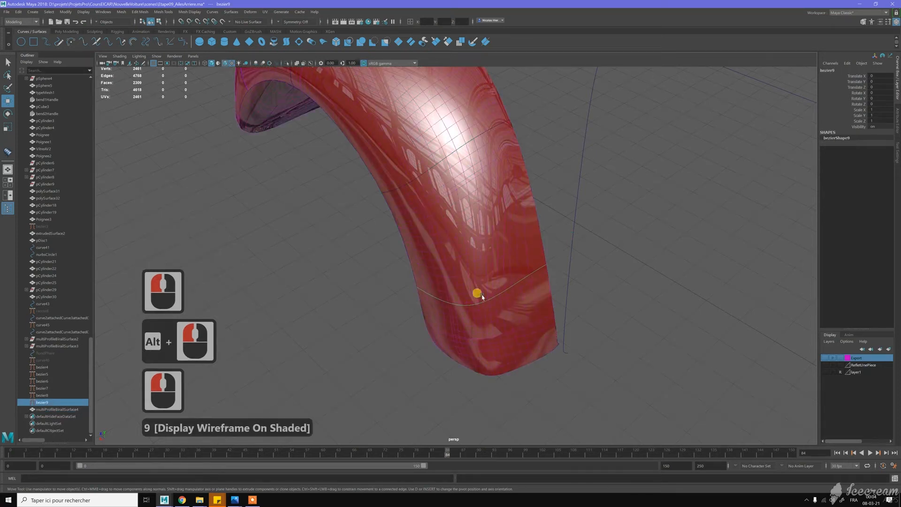
{"action": "right_click", "coordinate": [544, 232]}
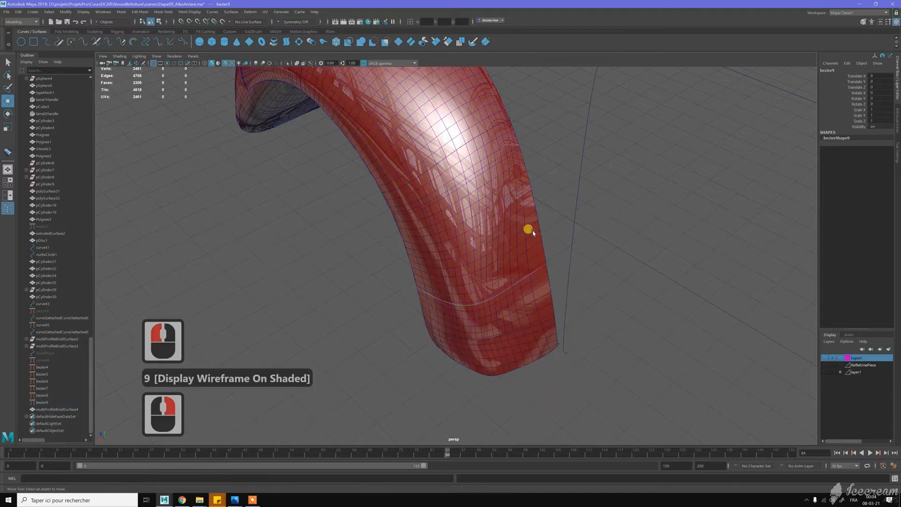
{"action": "left_click_drag", "start_coordinate": [484, 299], "coordinate": [463, 317]}
{"action": "left_click", "coordinate": [484, 315]}
{"action": "left_click", "coordinate": [465, 324]}
{"action": "left_click", "coordinate": [480, 306]}
{"action": "left_click_drag", "start_coordinate": [530, 278], "coordinate": [500, 261], "text": "alt"}
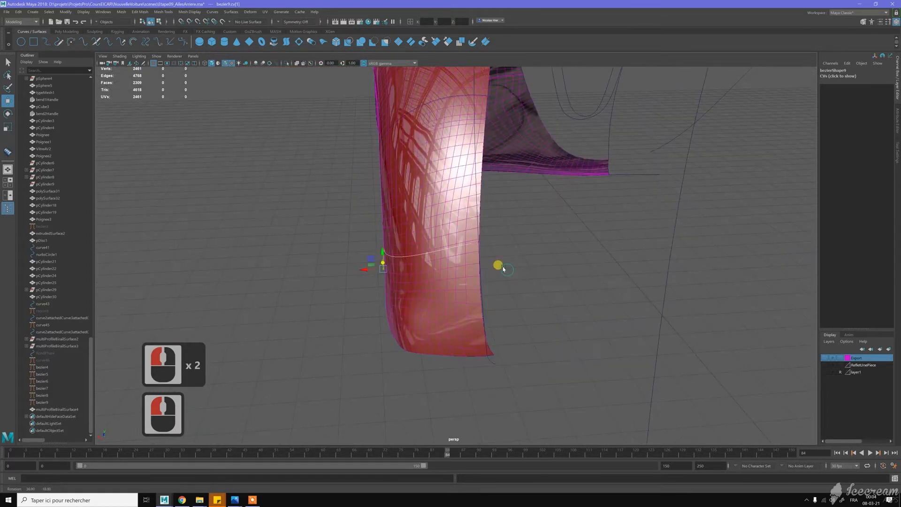
Move the rear profile curve's wheel-arch tangent handle outward to round the fender's rear end
{"action": "left_click_drag", "start_coordinate": [391, 258], "coordinate": [458, 220]}
{"action": "left_click_drag", "start_coordinate": [483, 257], "coordinate": [523, 270], "text": "alt"}
{"action": "left_click", "coordinate": [403, 340], "text": "alt"}
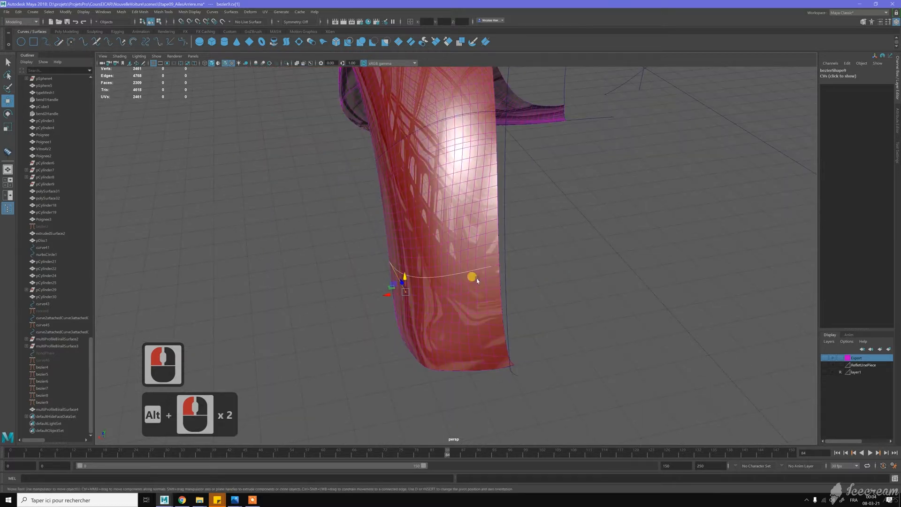
{"action": "left_click_drag", "start_coordinate": [479, 251], "coordinate": [505, 202], "text": "alt"}
{"action": "left_click", "coordinate": [504, 207], "text": "alt"}
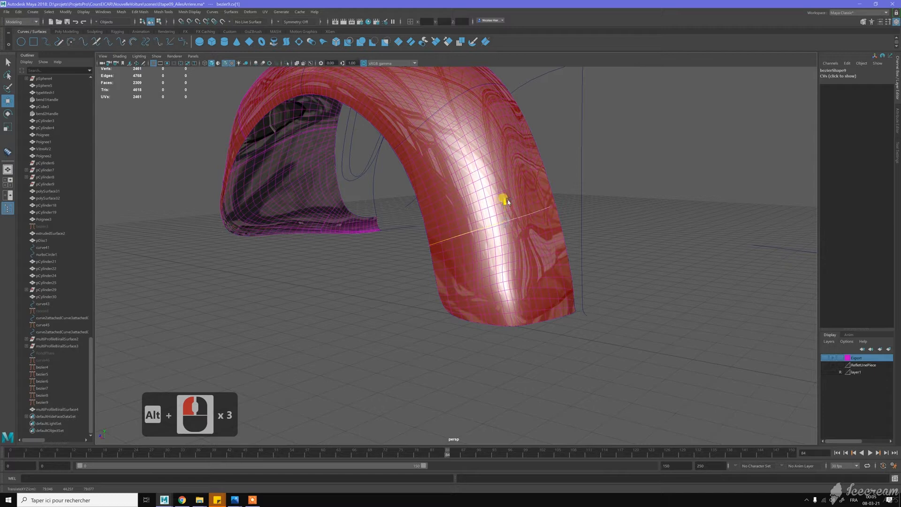
Hide the wireframe overlay and inspect the reflections along the fender's outer side
{"action": "mouse_move", "coordinate": [502, 202]}
{"action": "left_mouse_down", "text": "alt"}
{"action": "mouse_move", "coordinate": [444, 201]}
{"action": "mouse_move", "coordinate": [461, 202]}
{"action": "mouse_move", "coordinate": [447, 231]}
{"action": "left_mouse_up", "text": "alt"}
{"action": "key", "text": "9"}
{"action": "middle_click_drag", "start_coordinate": [446, 232], "coordinate": [482, 182], "text": "alt"}
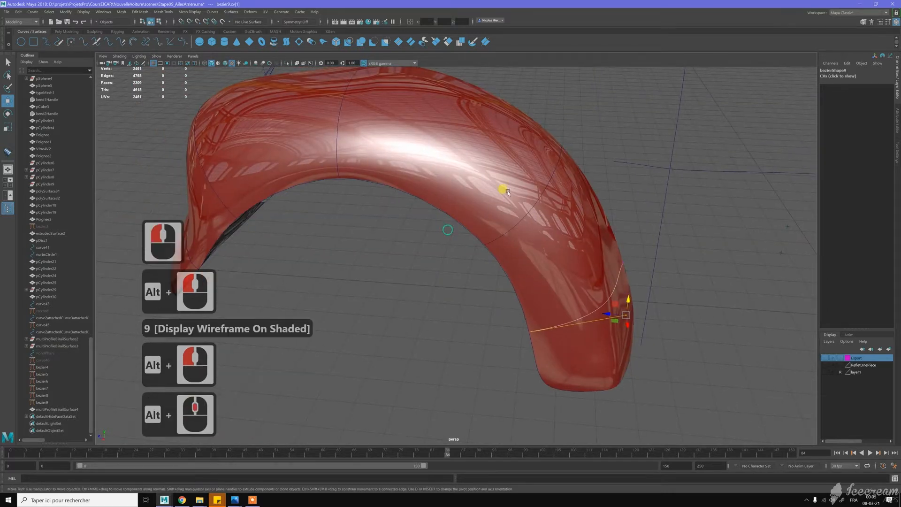
{"action": "left_click_drag", "start_coordinate": [481, 182], "coordinate": [510, 187], "text": "alt"}
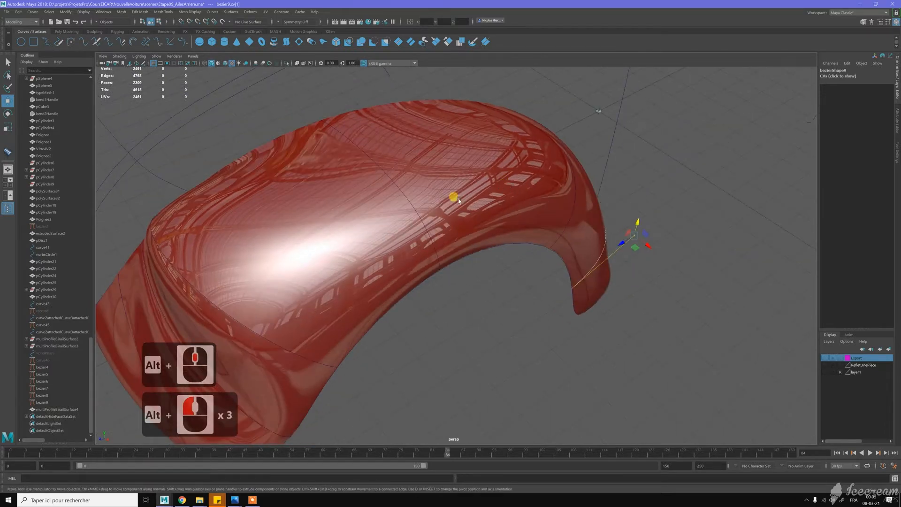
{"action": "left_click", "coordinate": [453, 224]}
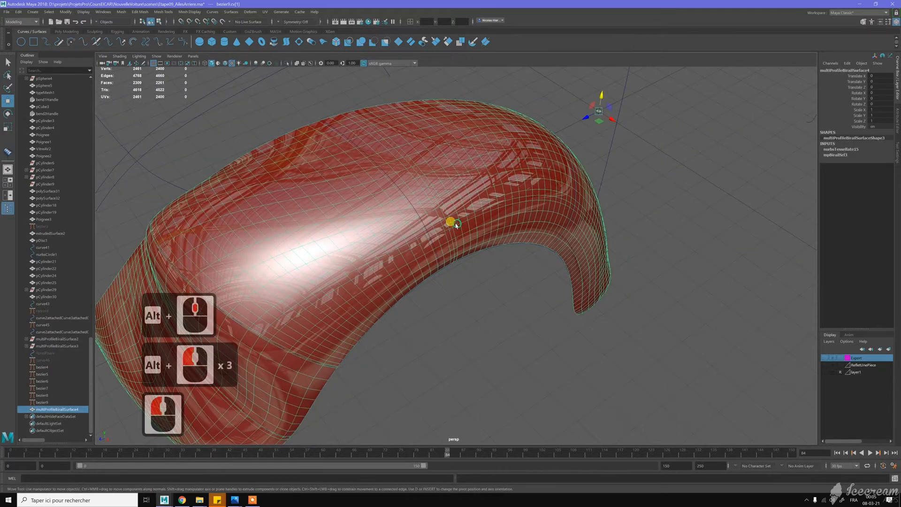
{"action": "left_click", "coordinate": [497, 295]}
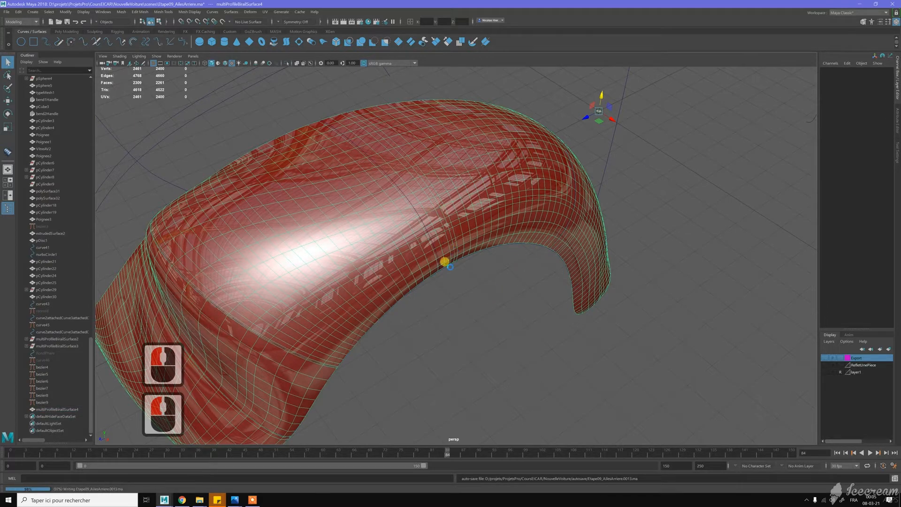
{"action": "key", "text": "w"}
{"action": "left_click", "coordinate": [535, 243]}
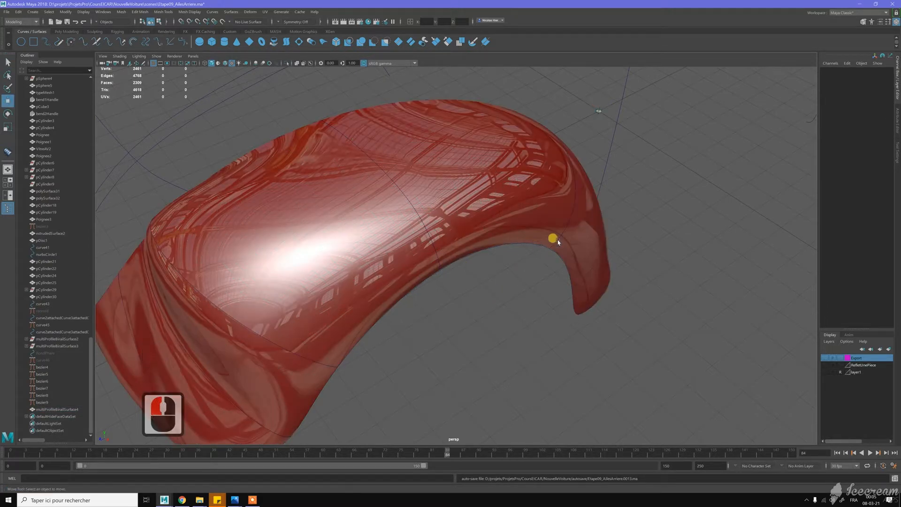
Show the control vertices of the profile curve above the rear end and adjust its wheel-arch tangent handle
{"action": "left_click", "coordinate": [602, 227]}
{"action": "right_click", "coordinate": [626, 217]}
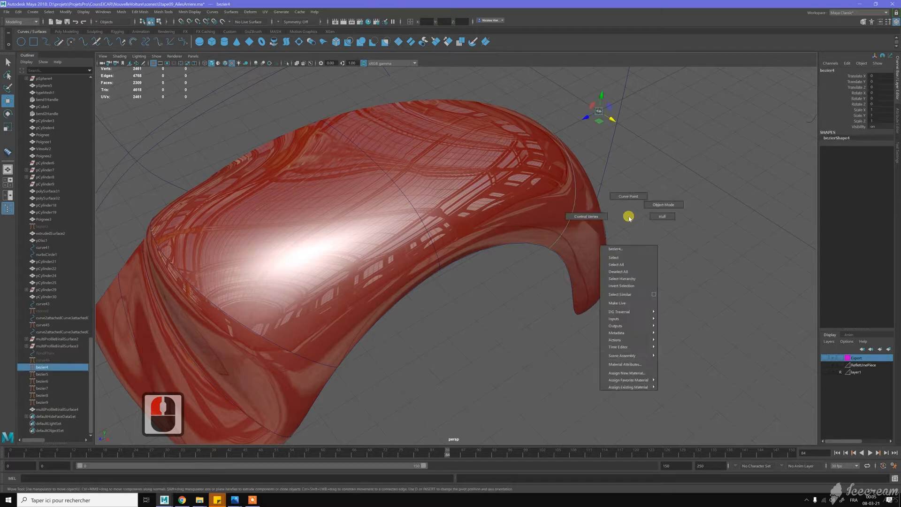
{"action": "left_click", "coordinate": [589, 212]}
{"action": "left_click", "coordinate": [581, 228]}
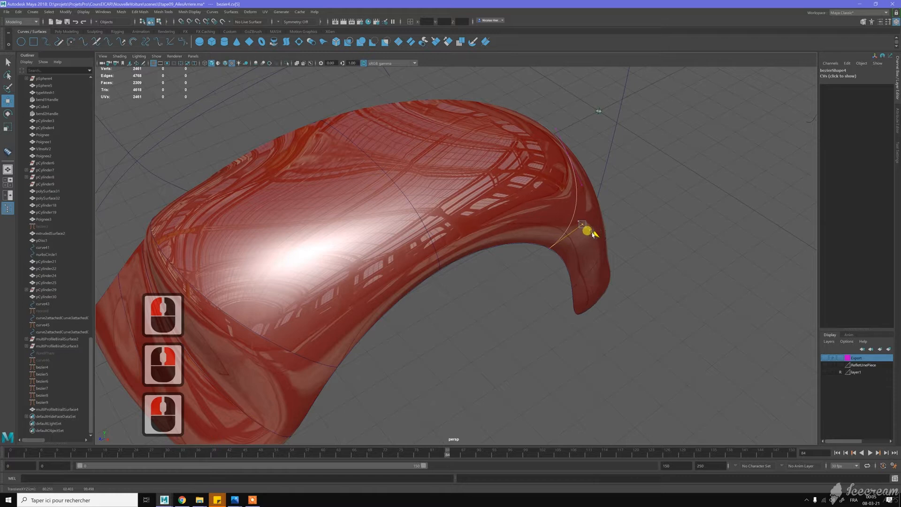
{"action": "left_click_drag", "start_coordinate": [589, 231], "coordinate": [512, 230], "text": "alt"}
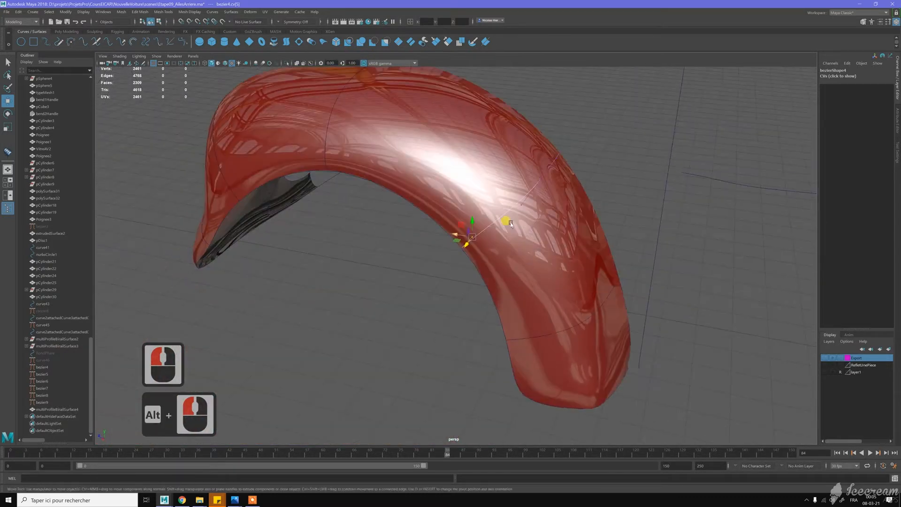
{"action": "left_click_drag", "start_coordinate": [561, 188], "coordinate": [535, 183], "text": "alt"}
Adjust the body-side tangent handle of the profile curve above the rear end and check the fender's reflections
{"action": "left_click", "coordinate": [468, 221]}
{"action": "left_click_drag", "start_coordinate": [468, 222], "coordinate": [533, 192], "text": "alt"}
{"action": "left_click", "coordinate": [516, 199]}
{"action": "left_click_drag", "start_coordinate": [463, 171], "coordinate": [475, 165], "text": "alt"}
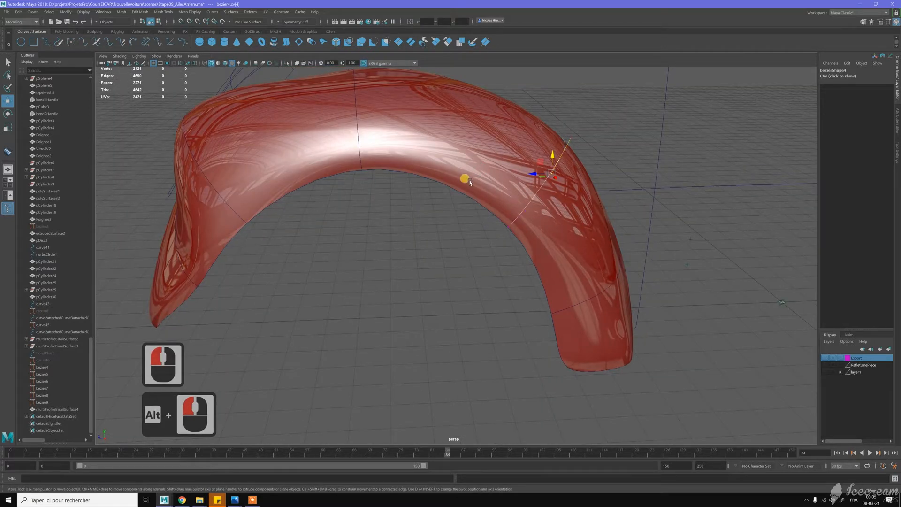
{"action": "scroll", "coordinate": [351, 235], "scroll_direction": "down", "scroll_amount": 3}
{"action": "left_click_drag", "start_coordinate": [352, 235], "coordinate": [346, 259], "text": "alt"}
{"action": "scroll", "coordinate": [361, 252], "scroll_direction": "up", "scroll_amount": 1}
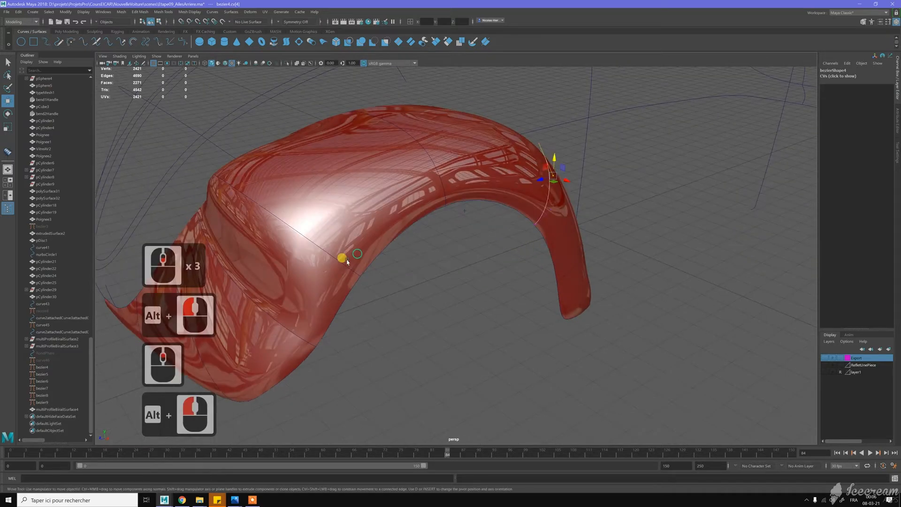
Inspect the paint reflections across the fender's front face and its low flared end
{"action": "middle_click_drag", "start_coordinate": [345, 259], "coordinate": [399, 256], "text": "alt"}
{"action": "mouse_move", "coordinate": [416, 268]}
{"action": "left_mouse_down", "text": "alt"}
{"action": "mouse_move", "coordinate": [376, 253]}
{"action": "mouse_move", "coordinate": [419, 253]}
{"action": "mouse_move", "coordinate": [402, 264]}
{"action": "left_mouse_up", "text": "alt"}
{"action": "scroll", "coordinate": [420, 254], "scroll_direction": "down", "scroll_amount": 2}
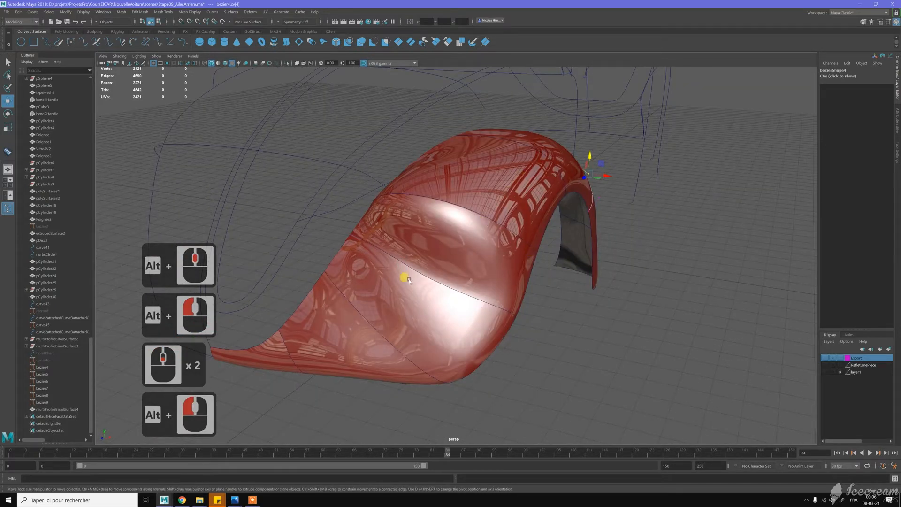
{"action": "mouse_move", "coordinate": [444, 251]}
{"action": "left_mouse_down", "text": "alt"}
{"action": "mouse_move", "coordinate": [431, 244]}
{"action": "mouse_move", "coordinate": [438, 250]}
{"action": "left_mouse_up", "text": "alt"}
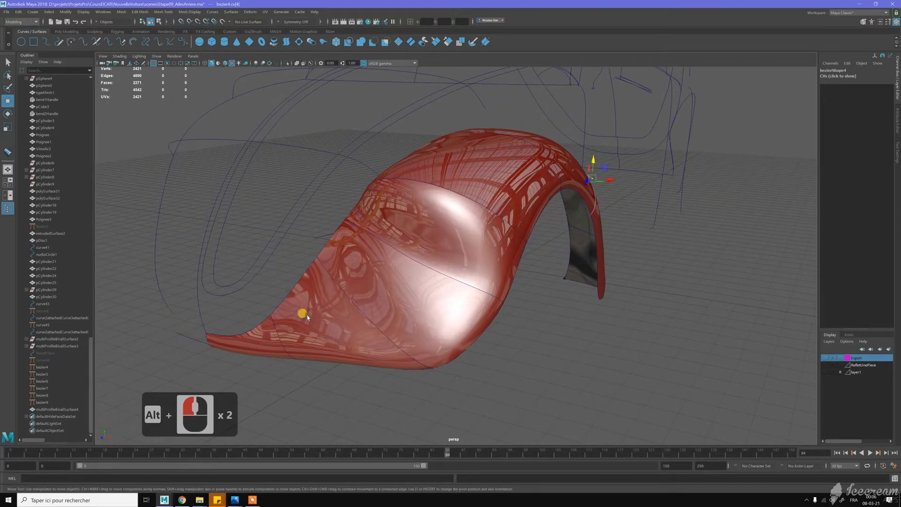
{"action": "left_click_drag", "start_coordinate": [307, 317], "coordinate": [366, 262], "text": "alt"}
{"action": "middle_click_drag", "start_coordinate": [366, 261], "coordinate": [345, 281], "text": "alt"}
{"action": "scroll", "coordinate": [348, 281], "scroll_direction": "up", "scroll_amount": 4}
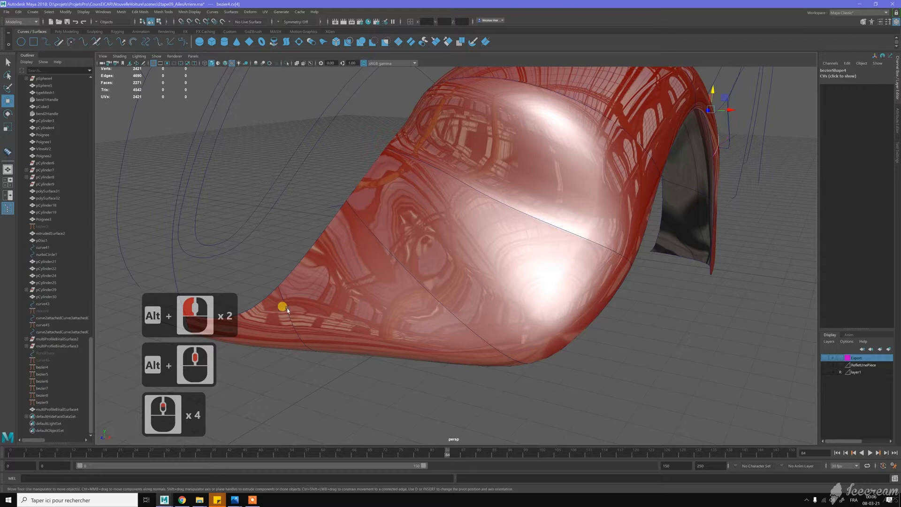
Show the control vertices of the profile curve nearest the fender's flared tip and adjust its body-side tangent handle
{"action": "left_click", "coordinate": [268, 298]}
{"action": "key", "text": "z"}
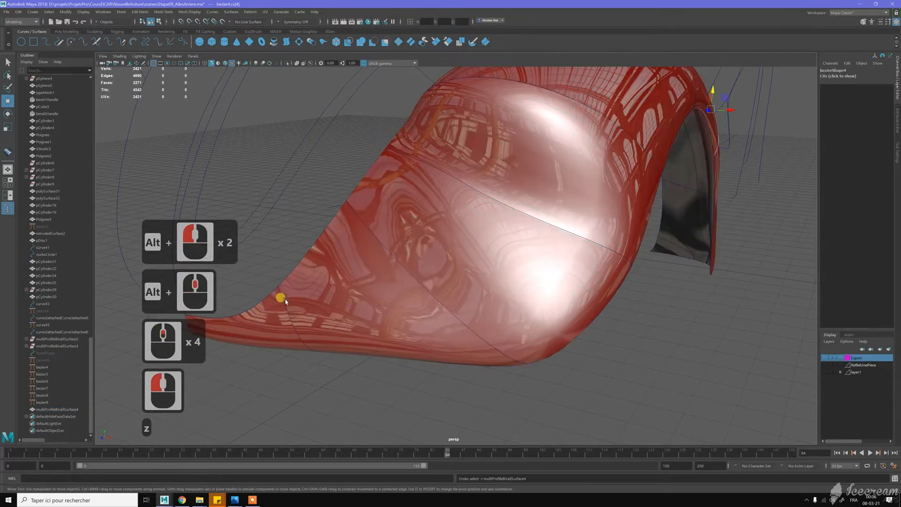
{"action": "left_click", "coordinate": [287, 295]}
{"action": "left_click", "coordinate": [289, 289], "text": "shift"}
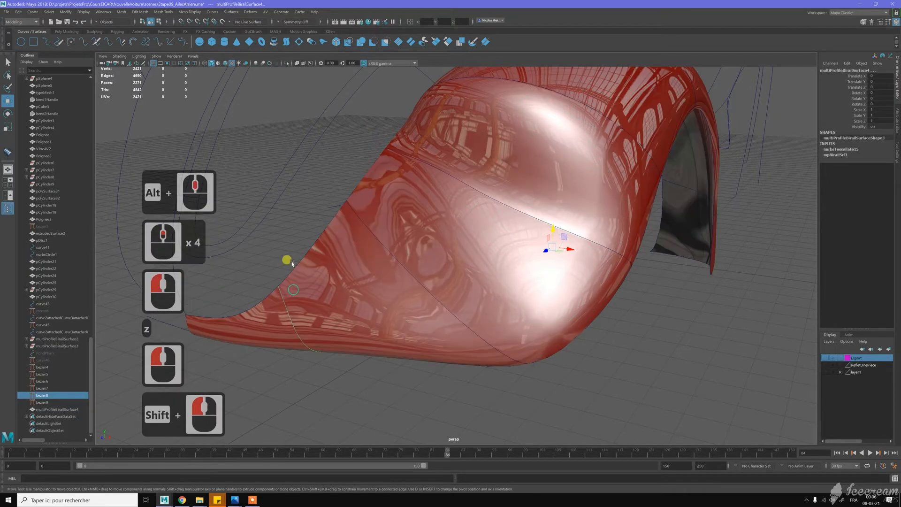
{"action": "right_click", "coordinate": [286, 249]}
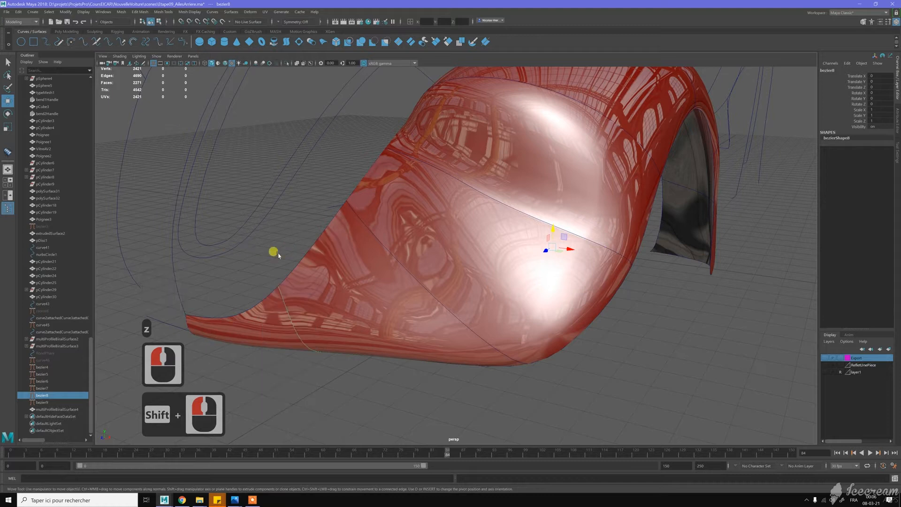
{"action": "left_click", "coordinate": [287, 281]}
{"action": "left_click_drag", "start_coordinate": [301, 331], "coordinate": [275, 330]}
{"action": "left_click", "coordinate": [276, 327], "text": "shift"}
{"action": "left_click_drag", "start_coordinate": [342, 272], "coordinate": [351, 274], "text": "alt"}
{"action": "mouse_move", "coordinate": [357, 307]}
{"action": "left_mouse_down"}
{"action": "mouse_move", "coordinate": [370, 308]}
{"action": "mouse_move", "coordinate": [348, 312]}
{"action": "left_mouse_up"}
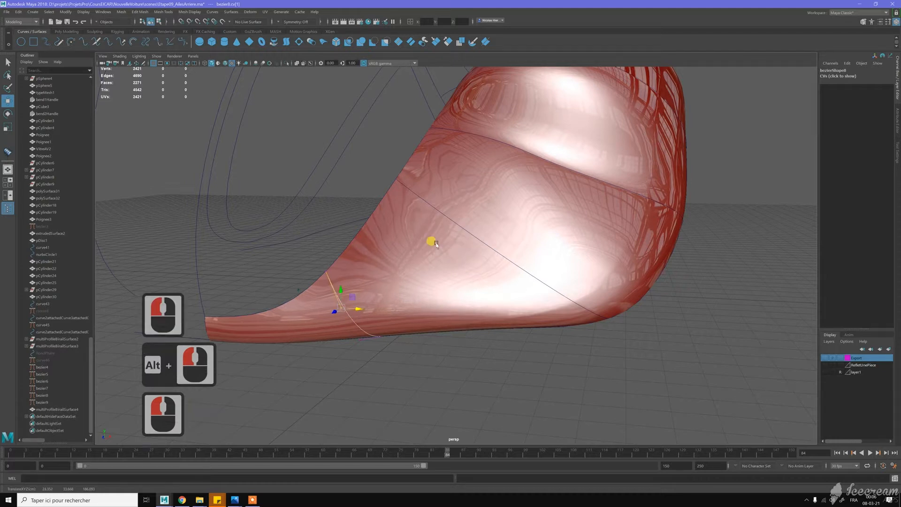
Select the next profile curve above the flared end and show its control vertices
{"action": "scroll", "coordinate": [421, 248], "scroll_direction": "down", "scroll_amount": 2, "text": "alt"}
{"action": "left_click_drag", "start_coordinate": [420, 248], "coordinate": [418, 241], "text": "alt"}
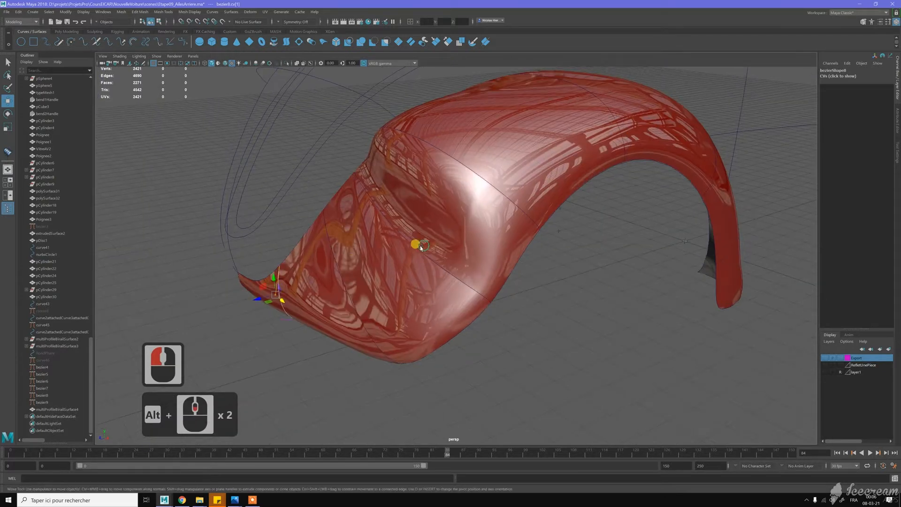
{"action": "left_click", "coordinate": [338, 271]}
{"action": "key", "text": "z"}
{"action": "scroll", "coordinate": [328, 261], "scroll_direction": "up", "scroll_amount": 3}
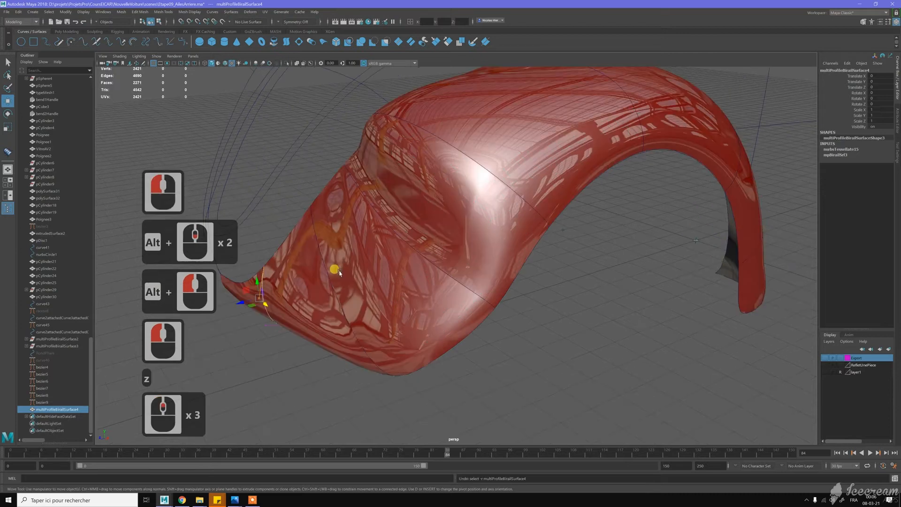
{"action": "right_click_drag", "start_coordinate": [296, 244], "coordinate": [397, 298]}
{"action": "left_click", "coordinate": [302, 235]}
{"action": "left_click", "coordinate": [310, 272]}
{"action": "left_click", "coordinate": [310, 282]}
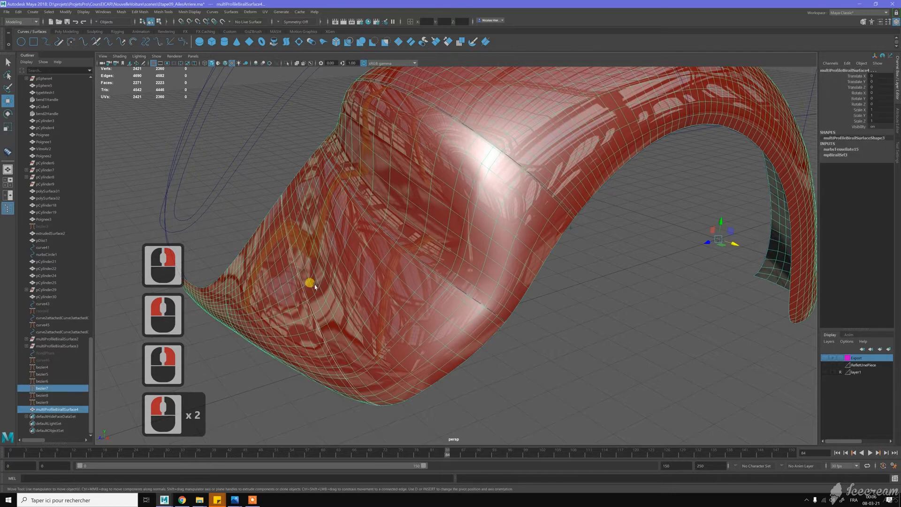
{"action": "left_click", "coordinate": [281, 238], "text": "shift"}
{"action": "right_click_drag", "start_coordinate": [583, 332], "coordinate": [512, 332]}
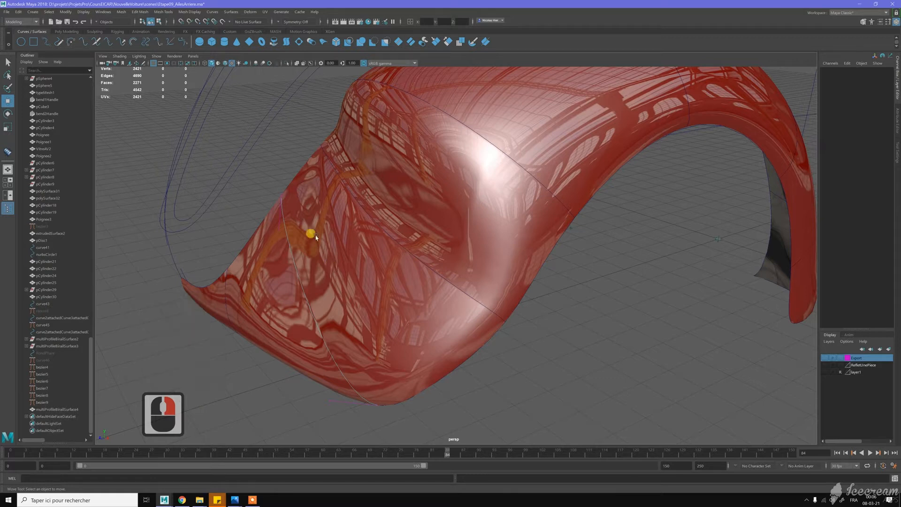
Adjust the body-side tangent handle of the second profile curve from the flared tip
{"action": "left_click", "coordinate": [277, 232]}
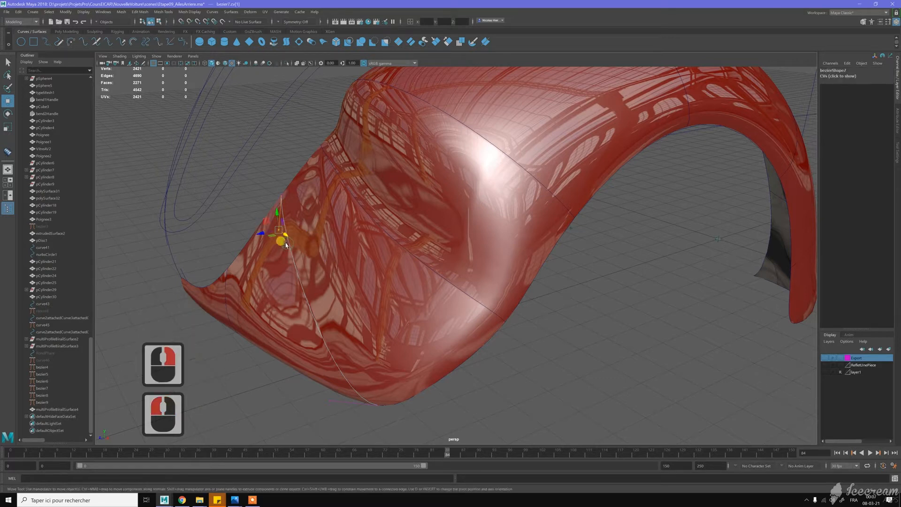
{"action": "left_click_drag", "start_coordinate": [265, 237], "coordinate": [258, 235]}
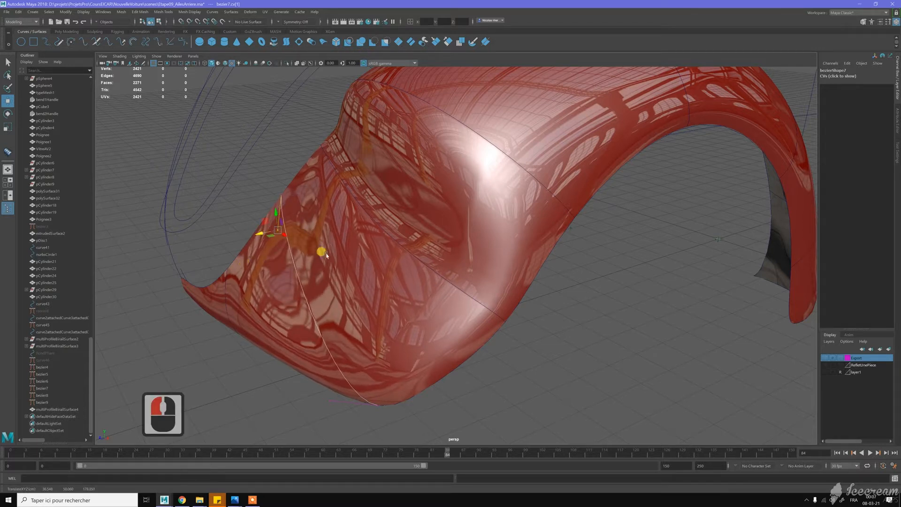
{"action": "left_click_drag", "start_coordinate": [356, 212], "coordinate": [386, 202], "text": "alt"}
{"action": "mouse_move", "coordinate": [385, 202]}
{"action": "right_mouse_down", "text": "alt"}
{"action": "mouse_move", "coordinate": [390, 195]}
{"action": "mouse_move", "coordinate": [374, 202]}
{"action": "mouse_move", "coordinate": [385, 202]}
{"action": "right_mouse_up", "text": "alt"}
{"action": "right_click_drag", "start_coordinate": [443, 188], "coordinate": [439, 183], "text": "alt"}
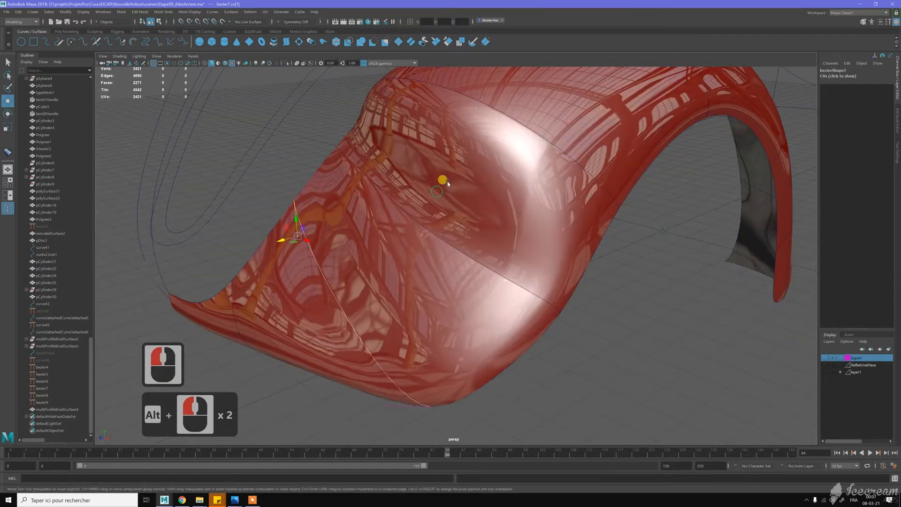
Examine the reflections around the second profile curve from the front, the side and low angles
{"action": "middle_click_drag", "start_coordinate": [416, 177], "coordinate": [431, 207], "text": "alt"}
{"action": "left_click_drag", "start_coordinate": [430, 206], "coordinate": [493, 151], "text": "alt"}
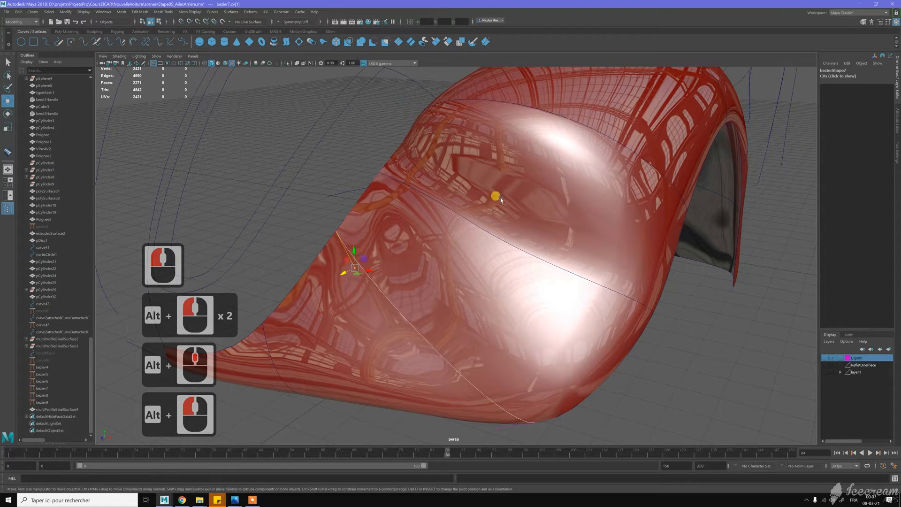
{"action": "left_click_drag", "start_coordinate": [492, 200], "coordinate": [491, 201], "text": "alt"}
{"action": "middle_click_drag", "start_coordinate": [490, 202], "coordinate": [495, 204], "text": "alt"}
{"action": "left_click_drag", "start_coordinate": [494, 203], "coordinate": [475, 181], "text": "alt"}
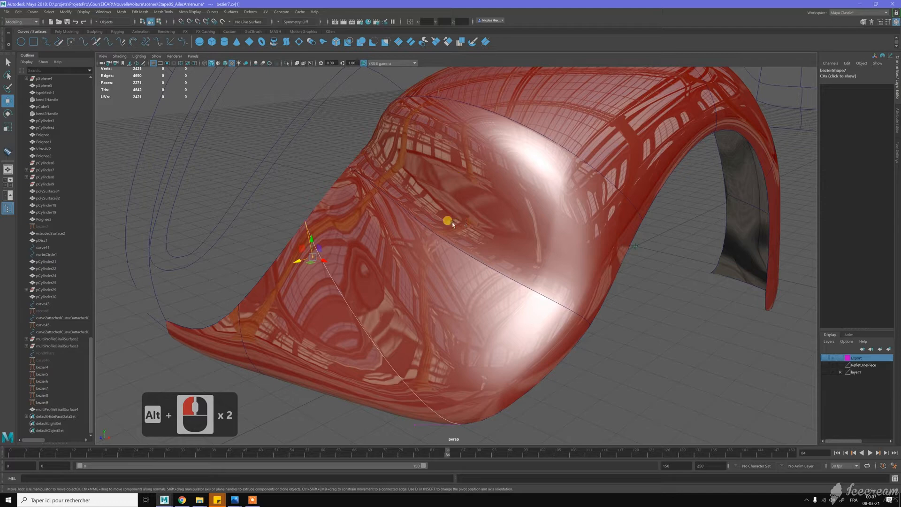
{"action": "left_click_drag", "start_coordinate": [466, 185], "coordinate": [356, 233], "text": "alt"}
{"action": "left_click_drag", "start_coordinate": [417, 225], "coordinate": [409, 224], "text": "alt"}
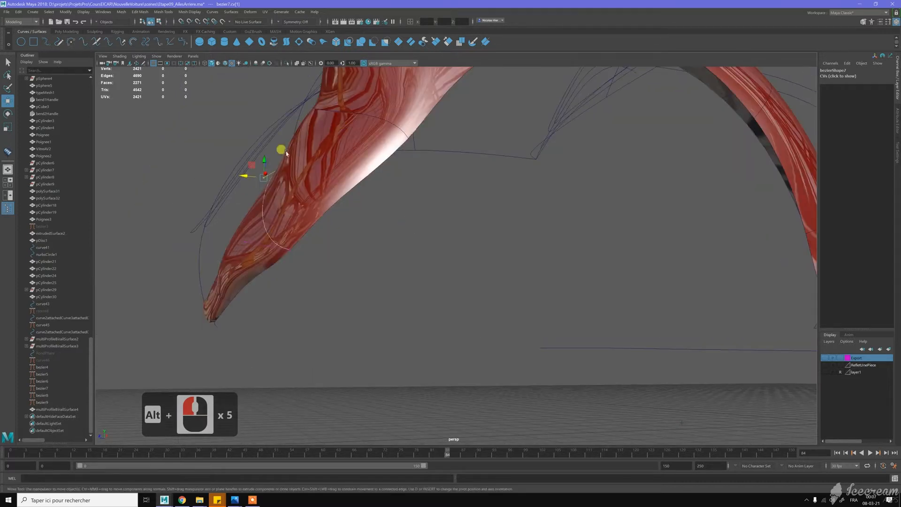
{"action": "left_click_drag", "start_coordinate": [276, 199], "coordinate": [330, 198], "text": "alt"}
{"action": "left_click", "coordinate": [390, 210], "text": "alt"}
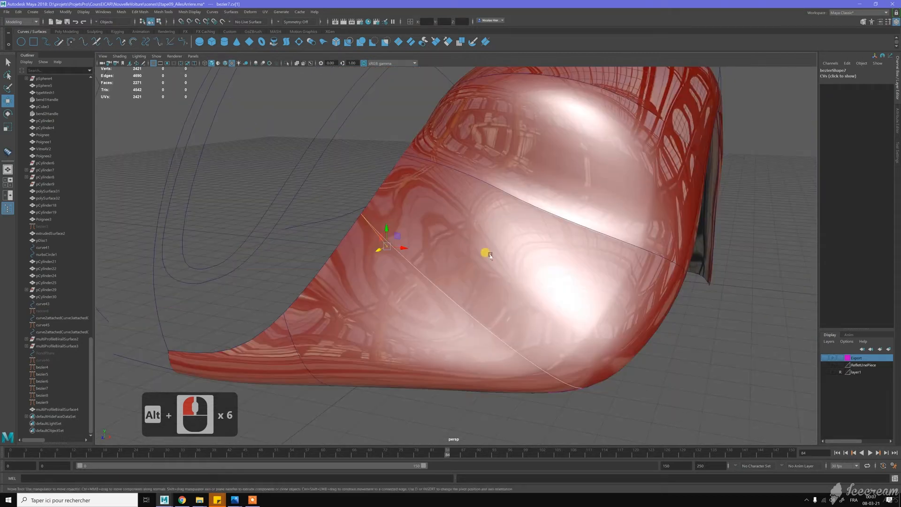
{"action": "left_click_drag", "start_coordinate": [490, 256], "coordinate": [468, 241], "text": "alt"}
{"action": "left_click", "coordinate": [397, 231], "text": "alt"}
{"action": "left_click_drag", "start_coordinate": [395, 230], "coordinate": [486, 240], "text": "alt"}
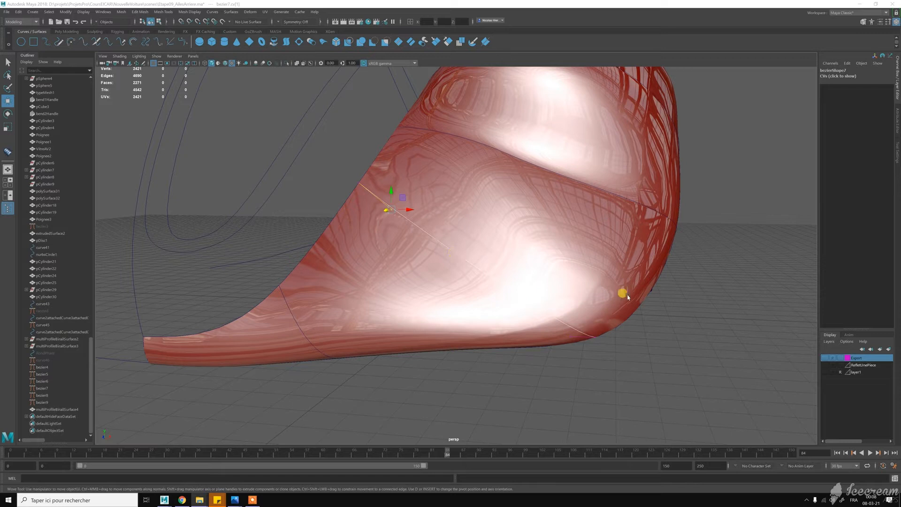
Insert a knot midway along the second profile curve from the flared tip and select the new control vertex
{"action": "right_click", "coordinate": [697, 314]}
{"action": "left_click", "coordinate": [698, 294]}
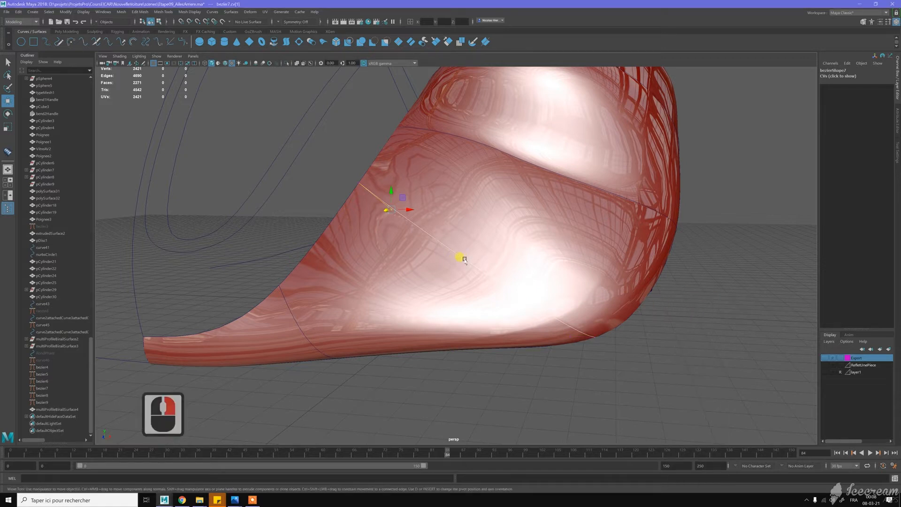
{"action": "left_click", "coordinate": [488, 235]}
{"action": "right_click_drag", "start_coordinate": [491, 237], "coordinate": [491, 220], "text": "shift"}
{"action": "right_click_drag", "start_coordinate": [468, 255], "coordinate": [468, 255]}
{"action": "right_click_drag", "start_coordinate": [723, 272], "coordinate": [701, 271]}
{"action": "left_click", "coordinate": [467, 264]}
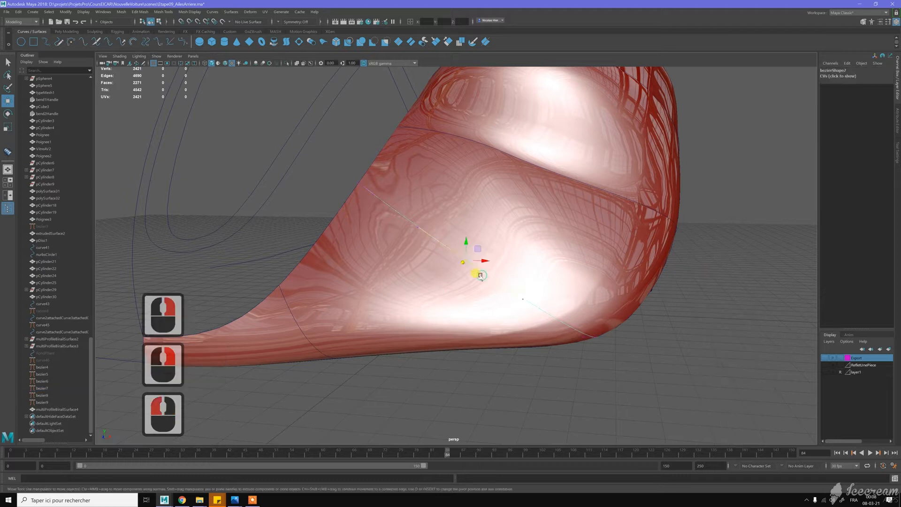
Move the control vertex added midway along the second profile curve to reshape the fender's front face
{"action": "scroll", "coordinate": [459, 297], "scroll_direction": "down", "scroll_amount": 5}
{"action": "left_click_drag", "start_coordinate": [284, 298], "coordinate": [292, 138], "text": "alt"}
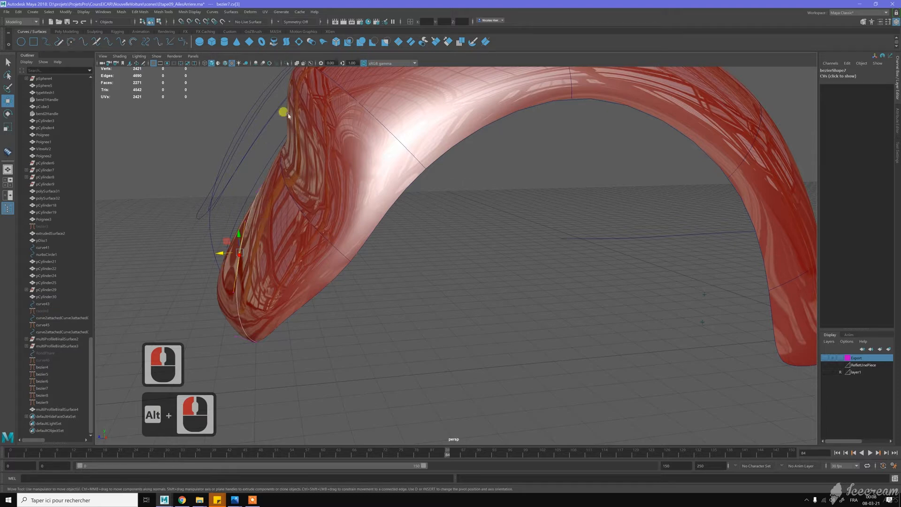
{"action": "left_click_drag", "start_coordinate": [338, 155], "coordinate": [523, 230], "text": "alt"}
{"action": "middle_click_drag", "start_coordinate": [523, 230], "coordinate": [556, 233], "text": "alt"}
{"action": "left_click_drag", "start_coordinate": [556, 233], "coordinate": [507, 220], "text": "alt"}
{"action": "middle_click_drag", "start_coordinate": [507, 220], "coordinate": [524, 182], "text": "alt"}
{"action": "left_click_drag", "start_coordinate": [525, 183], "coordinate": [494, 145]}
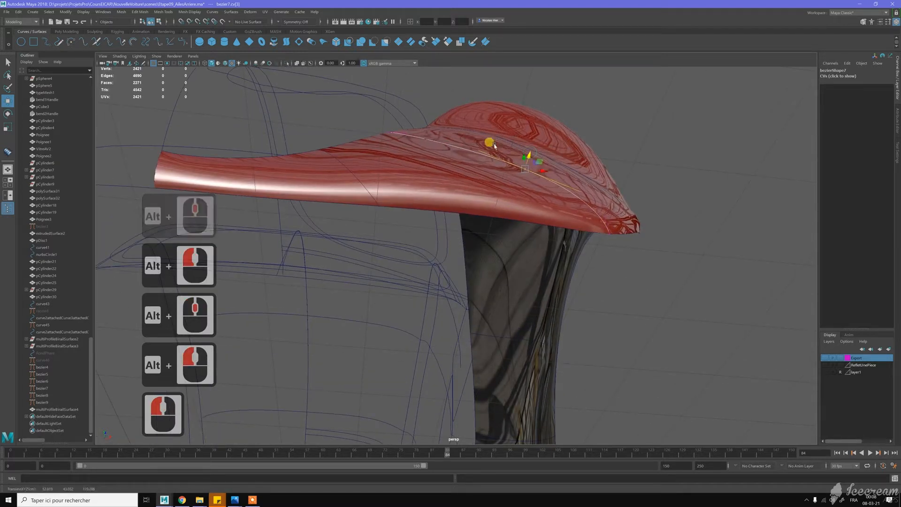
Adjust the body-side tangent handle of the vertex added on the second profile curve
{"action": "left_click", "coordinate": [473, 141]}
{"action": "left_click", "coordinate": [471, 137]}
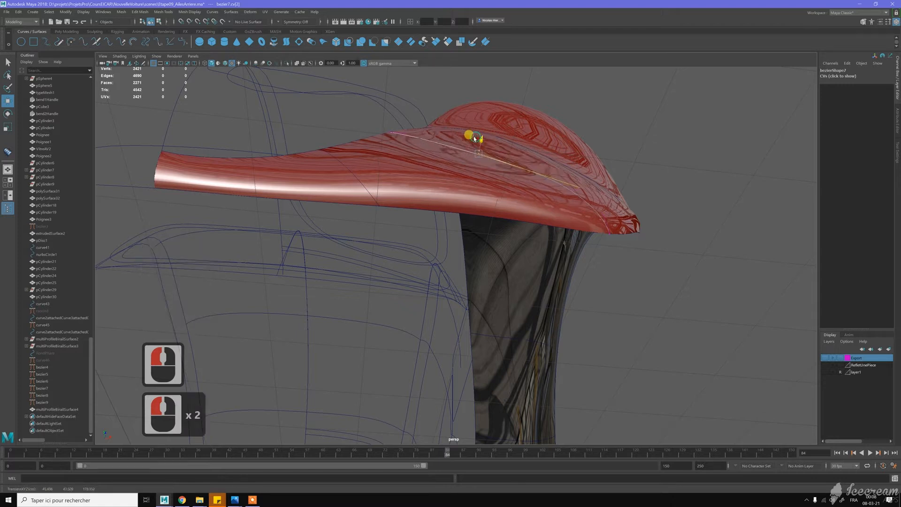
{"action": "left_click", "coordinate": [475, 138]}
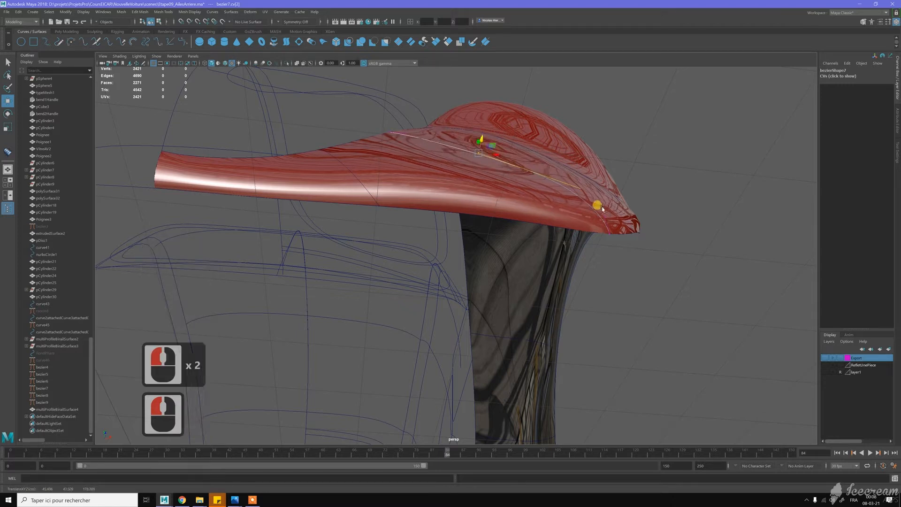
Try to adjust the control vertex at the wheel-arch end of the second profile curve
{"action": "left_click", "coordinate": [607, 221]}
{"action": "left_click_drag", "start_coordinate": [621, 221], "coordinate": [619, 308]}
{"action": "key", "text": "z"}
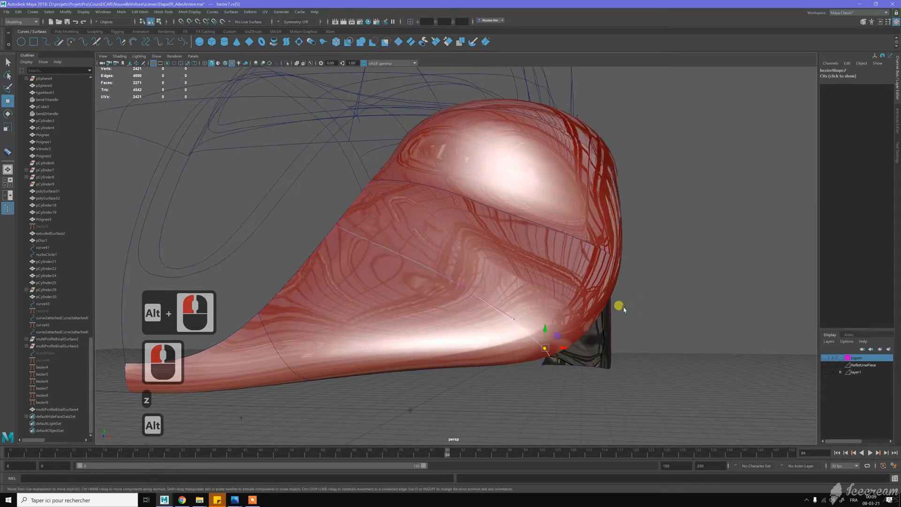
Insert a knot midway along the third profile curve from the flared tip and show its control vertices
{"action": "left_click_drag", "start_coordinate": [374, 304], "coordinate": [534, 267], "text": "alt"}
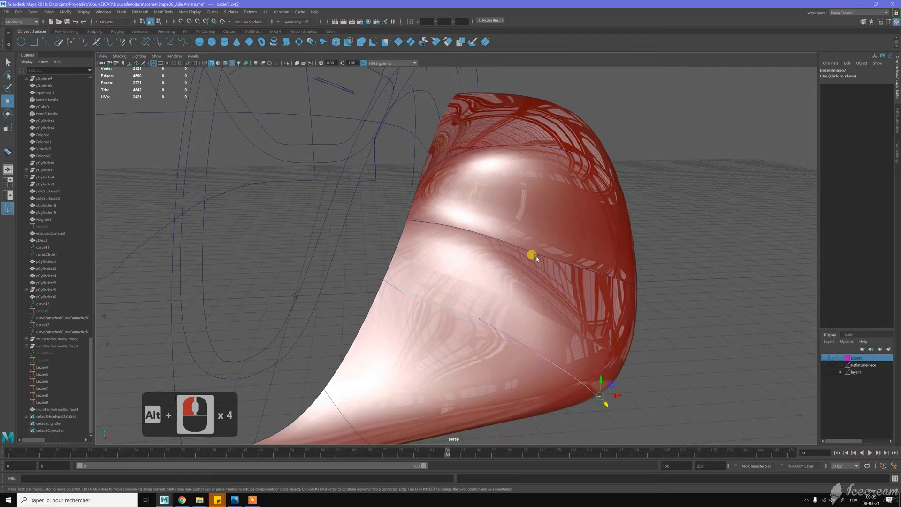
{"action": "left_click", "coordinate": [535, 253]}
{"action": "left_click_drag", "start_coordinate": [519, 247], "coordinate": [474, 251], "text": "alt"}
{"action": "right_click_drag", "start_coordinate": [475, 251], "coordinate": [502, 251], "text": "alt"}
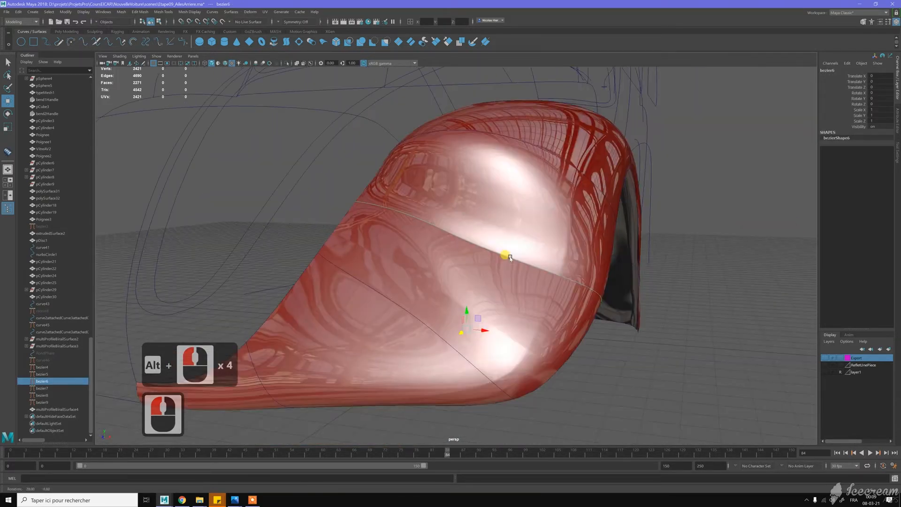
{"action": "right_click_drag", "start_coordinate": [653, 258], "coordinate": [653, 246]}
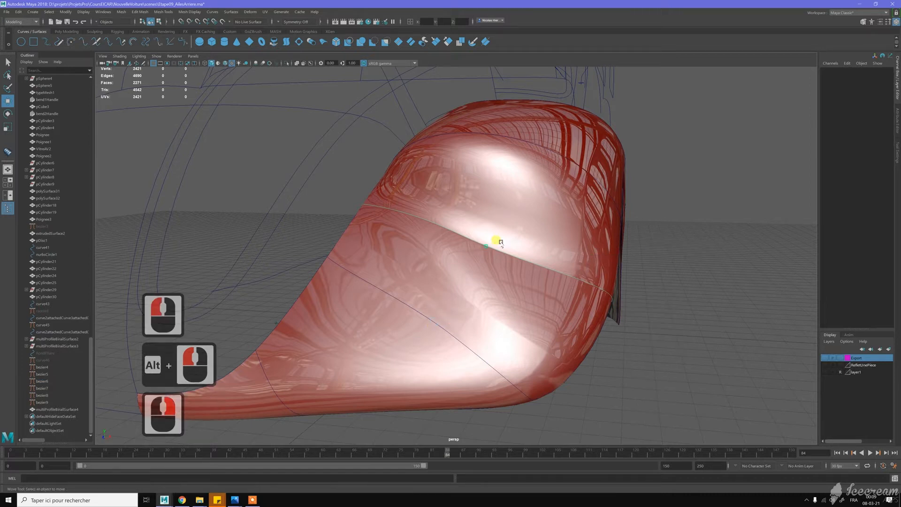
{"action": "left_click", "coordinate": [498, 241]}
{"action": "right_click", "coordinate": [674, 270]}
{"action": "right_click_drag", "start_coordinate": [674, 271], "coordinate": [672, 250], "text": "shift"}
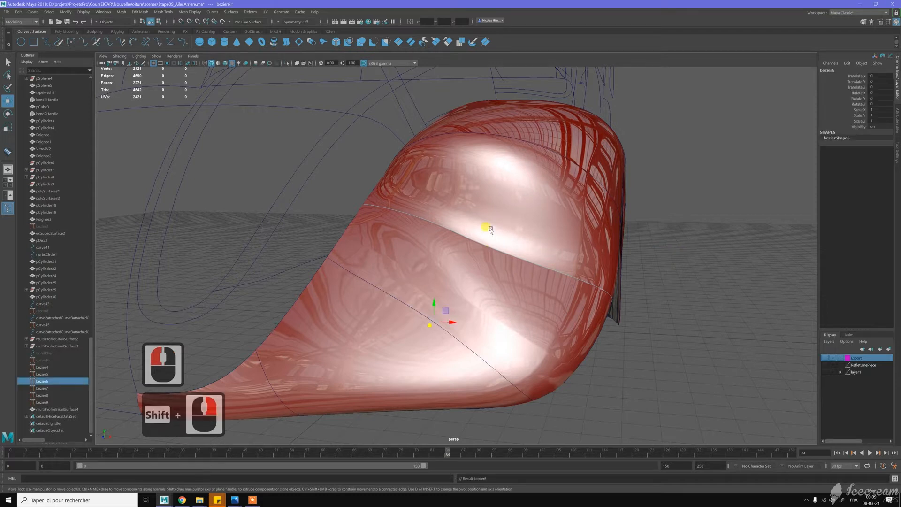
{"action": "right_click_drag", "start_coordinate": [492, 231], "coordinate": [663, 256]}
Delete the control vertex on the body side of the third profile curve's middle point and select that middle point
{"action": "scroll", "coordinate": [488, 244], "scroll_direction": "up", "scroll_amount": 4}
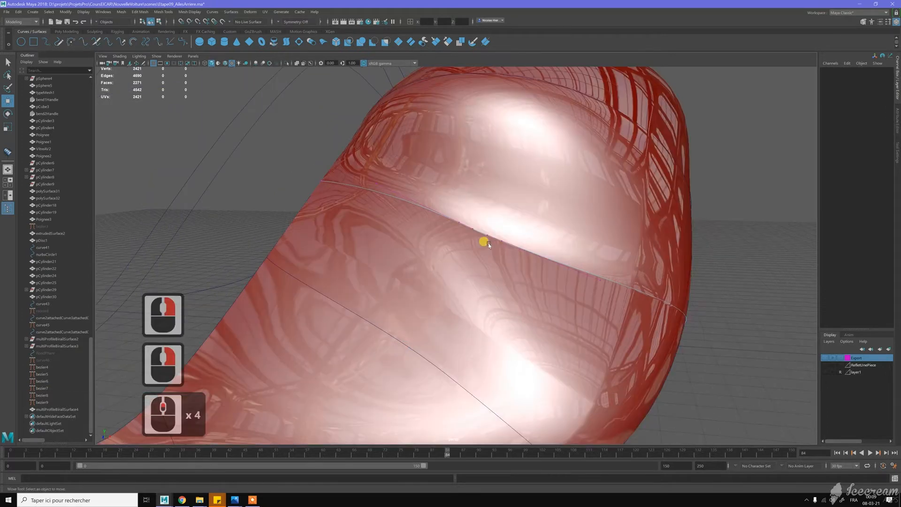
{"action": "left_click_drag", "start_coordinate": [475, 252], "coordinate": [475, 252], "text": "alt"}
{"action": "scroll", "coordinate": [475, 252], "scroll_direction": "up", "scroll_amount": 2}
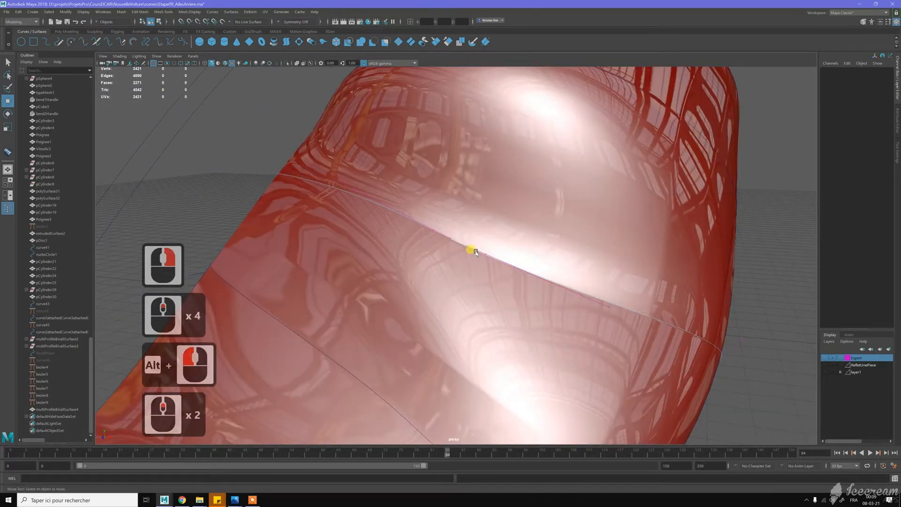
{"action": "left_click", "coordinate": [432, 233]}
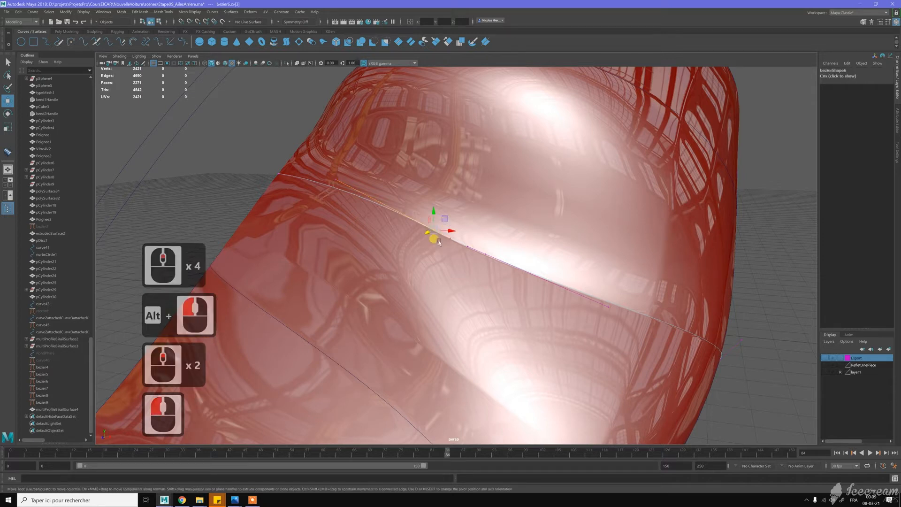
{"action": "key", "text": "Delete"}
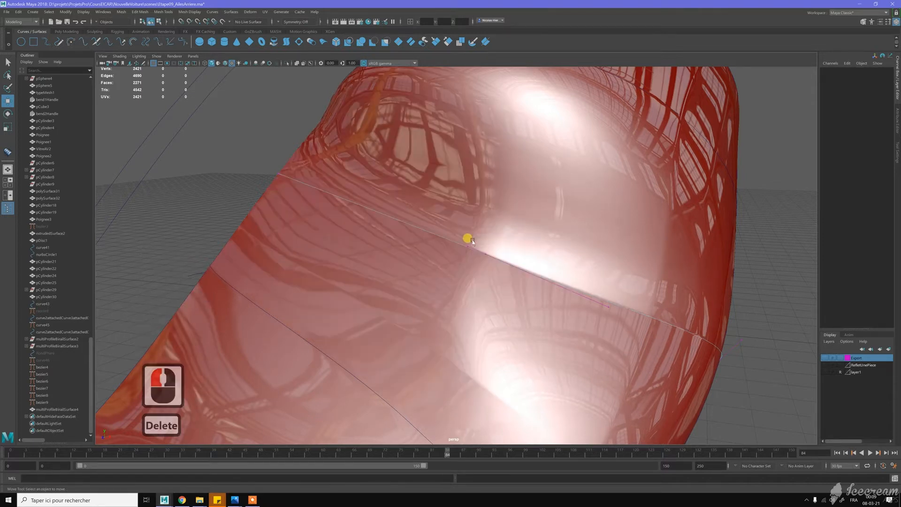
{"action": "left_click", "coordinate": [488, 261]}
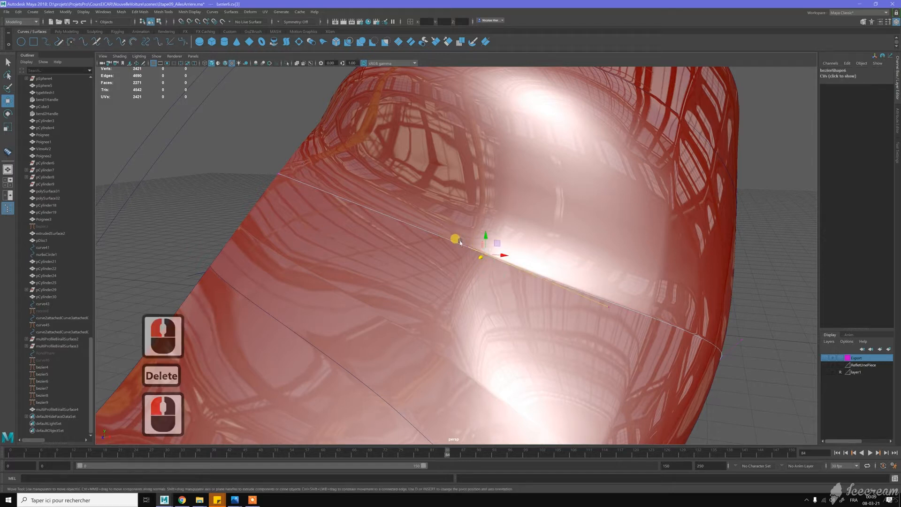
Reposition the middle point of the third profile curve and adjust the tangent handles on both sides of it
{"action": "left_click", "coordinate": [477, 259]}
{"action": "left_click_drag", "start_coordinate": [481, 251], "coordinate": [431, 216]}
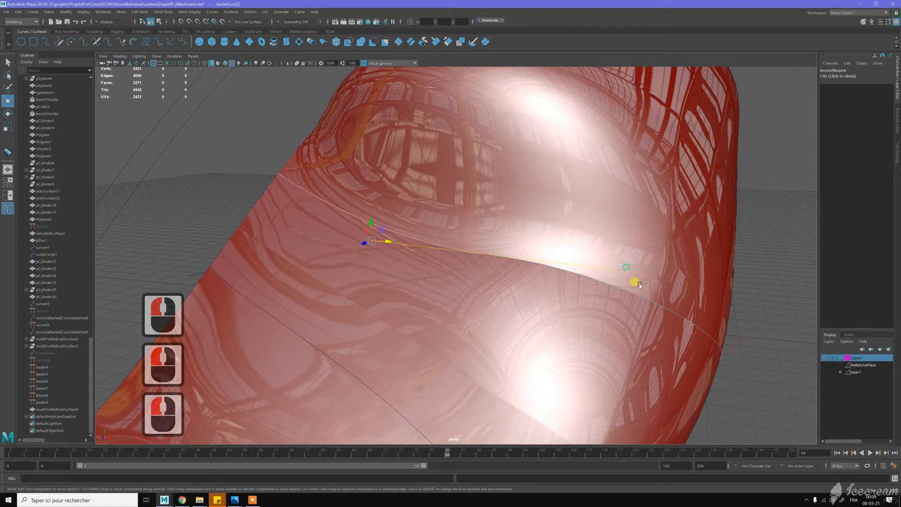
{"action": "left_click", "coordinate": [641, 275]}
{"action": "left_click_drag", "start_coordinate": [604, 272], "coordinate": [579, 267]}
{"action": "left_click", "coordinate": [375, 241]}
{"action": "left_click_drag", "start_coordinate": [380, 243], "coordinate": [361, 189]}
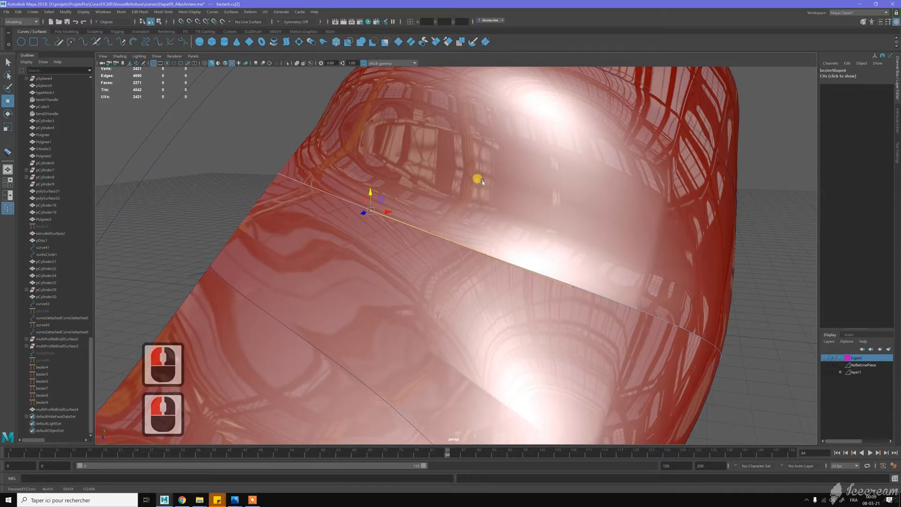
Adjust the depth and height of the selected tangent handle on the third profile curve from a side view
{"action": "scroll", "coordinate": [476, 178], "scroll_direction": "down", "scroll_amount": 5}
{"action": "left_click", "coordinate": [468, 256]}
{"action": "left_click_drag", "start_coordinate": [468, 255], "coordinate": [373, 247], "text": "alt"}
{"action": "left_click", "coordinate": [304, 224], "text": "alt"}
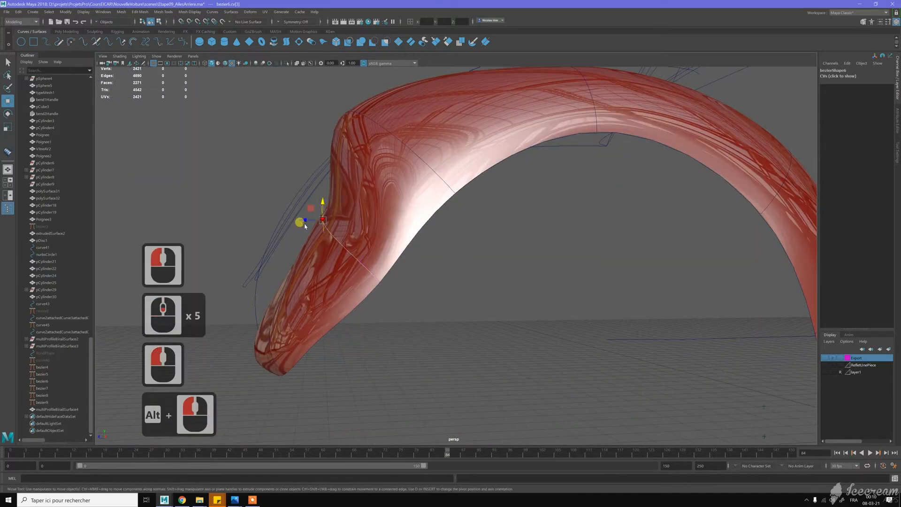
{"action": "left_click_drag", "start_coordinate": [305, 222], "coordinate": [324, 209]}
{"action": "left_click", "coordinate": [323, 202]}
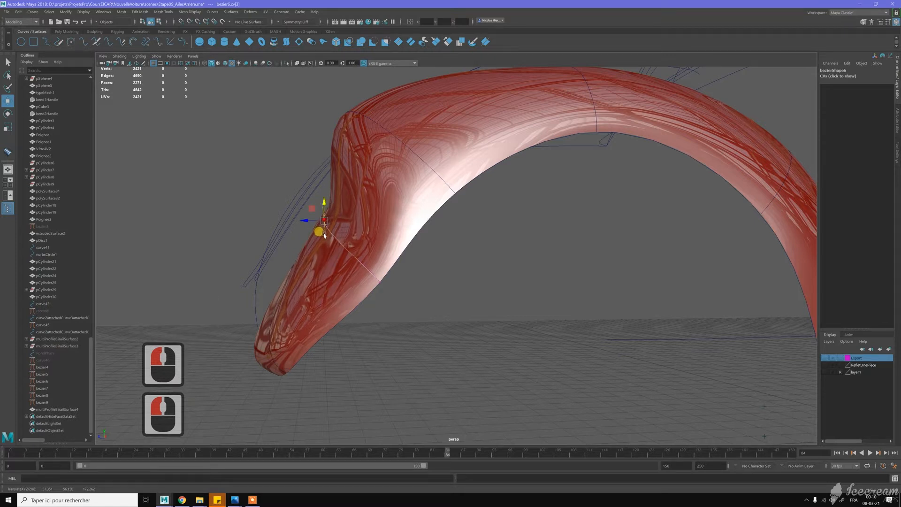
{"action": "left_click", "coordinate": [321, 229]}
{"action": "key", "text": "z"}
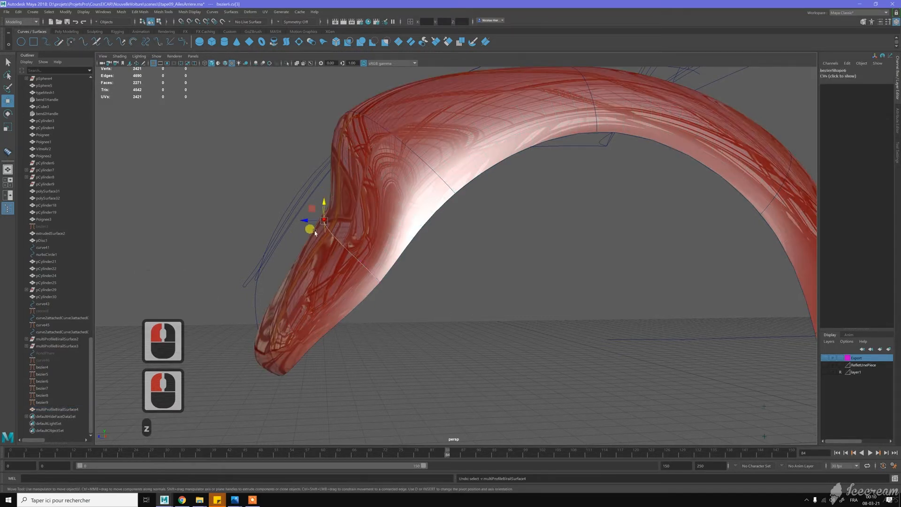
Refine the third curve's handles, raising the body-side tangent handle to straighten the curve across the fender
{"action": "left_click", "coordinate": [321, 209]}
{"action": "left_click_drag", "start_coordinate": [326, 212], "coordinate": [418, 232]}
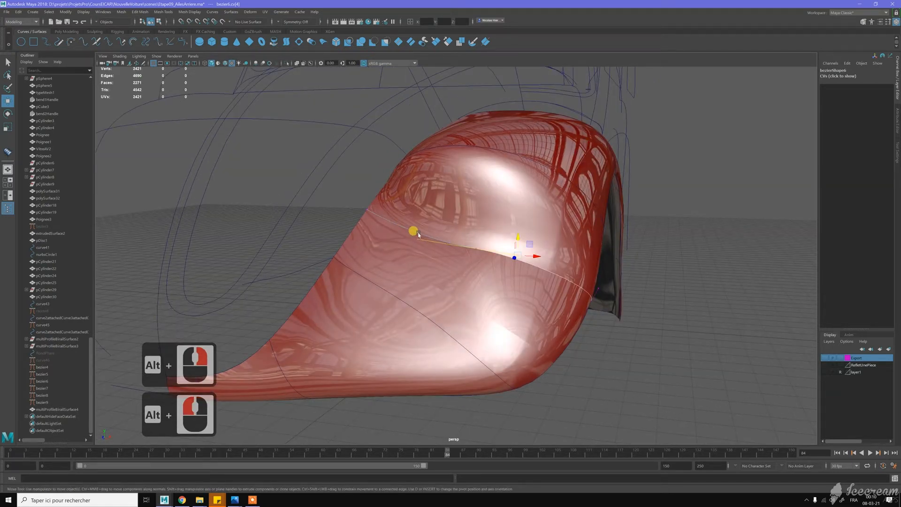
{"action": "key", "text": "F7"}
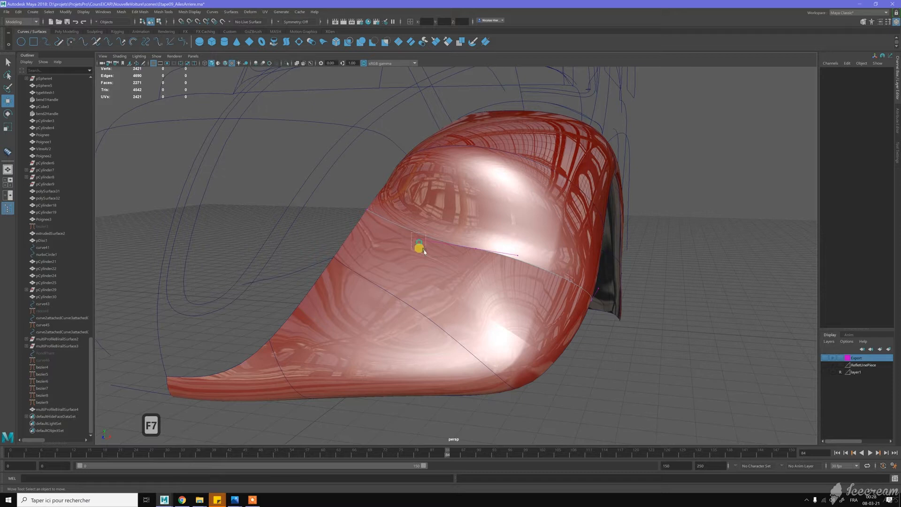
{"action": "left_click", "coordinate": [416, 239]}
{"action": "left_click_drag", "start_coordinate": [414, 227], "coordinate": [413, 214]}
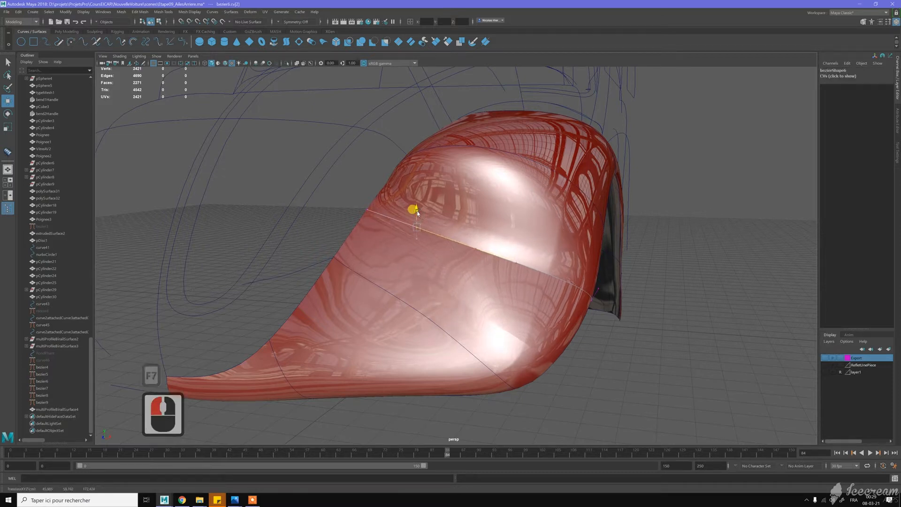
{"action": "left_click_drag", "start_coordinate": [419, 216], "coordinate": [417, 213]}
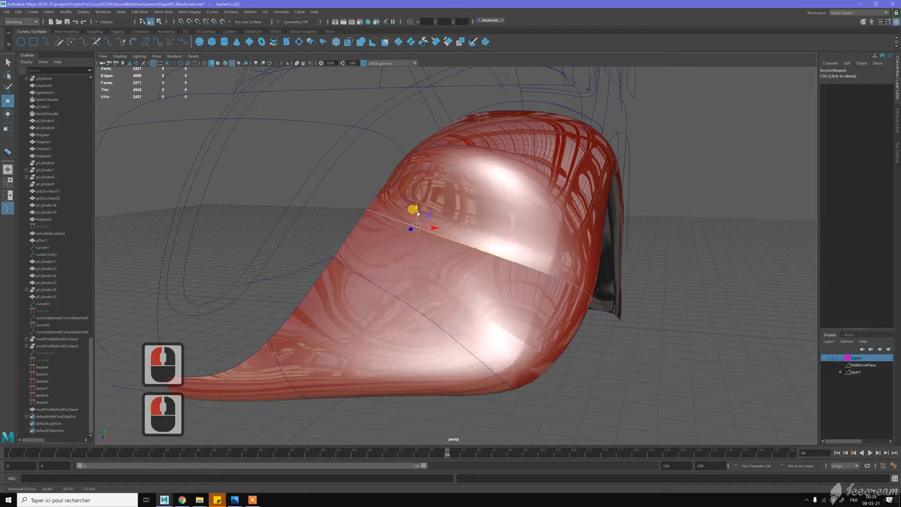
Show the control vertices of the next profile curve toward the flared tip and curve-snap its body-side end lower along the body rail
{"action": "left_click", "coordinate": [346, 268]}
{"action": "right_click", "coordinate": [336, 222]}
{"action": "right_click_drag", "start_coordinate": [336, 223], "coordinate": [321, 224]}
{"action": "left_click", "coordinate": [339, 267]}
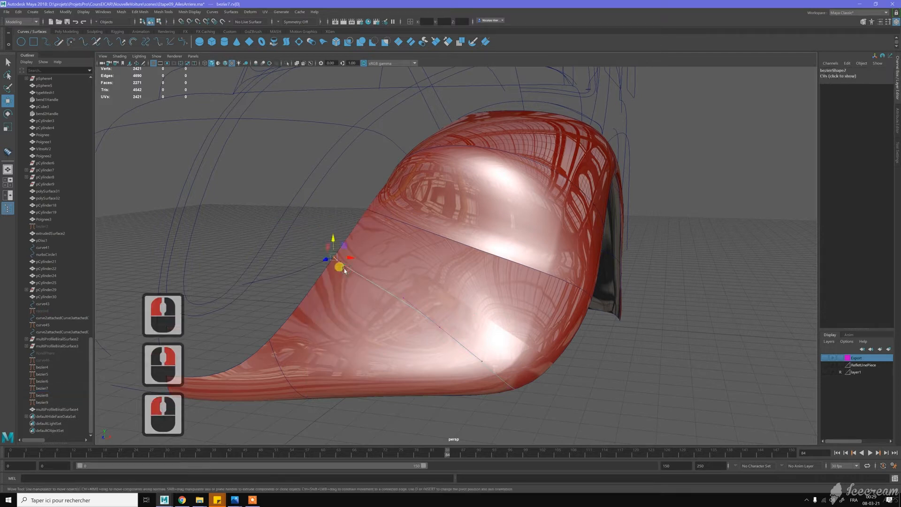
{"action": "key", "text": "c"}
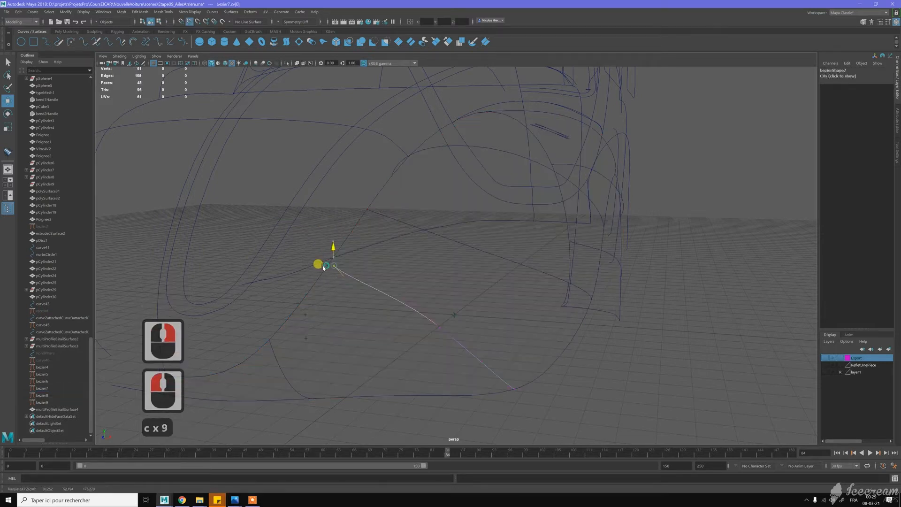
{"action": "middle_click_drag", "start_coordinate": [331, 257], "coordinate": [334, 254]}
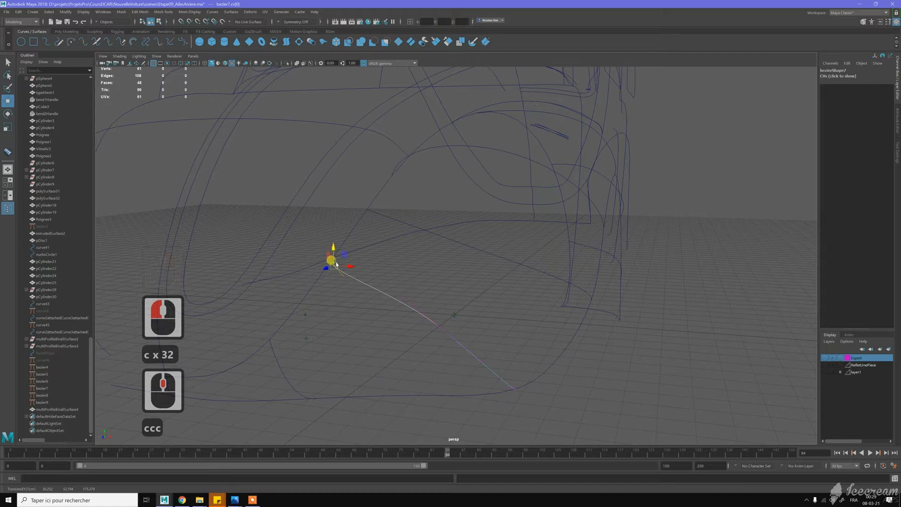
{"action": "left_click", "coordinate": [337, 245]}
{"action": "key", "text": "c"}
{"action": "left_click_drag", "start_coordinate": [342, 241], "coordinate": [317, 276]}
{"action": "middle_click", "coordinate": [318, 277]}
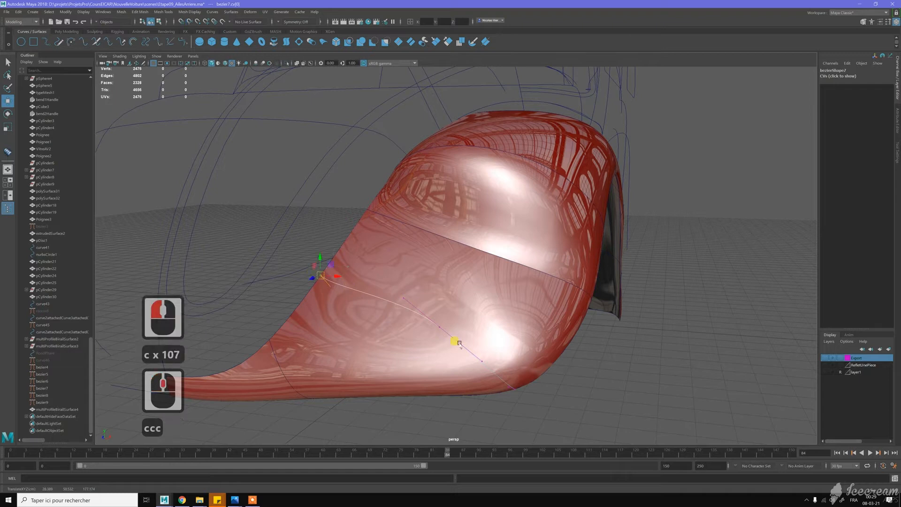
Curve-snap the outer end vertex of the same profile curve along the outer rail toward the flared tip
{"action": "left_click", "coordinate": [514, 389]}
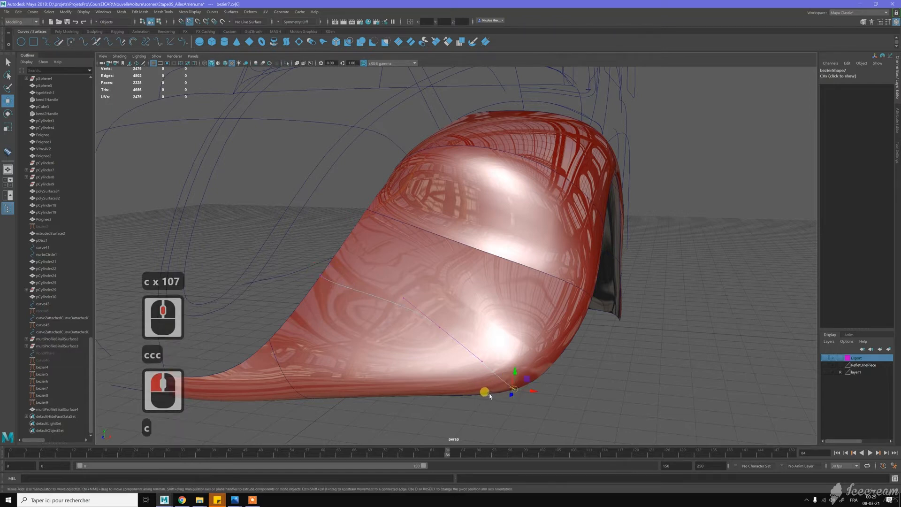
{"action": "key", "text": "c"}
{"action": "left_click", "coordinate": [485, 396]}
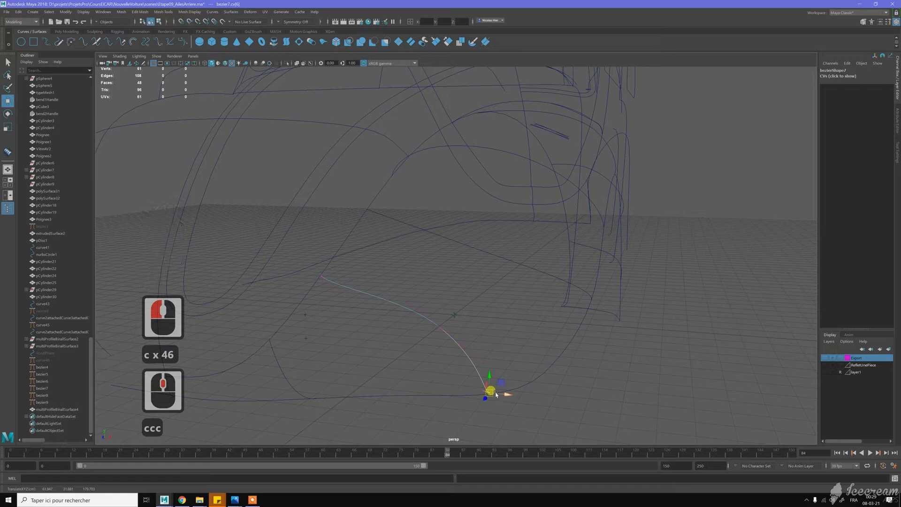
{"action": "mouse_move", "coordinate": [492, 393]}
{"action": "left_mouse_down"}
{"action": "mouse_move", "coordinate": [516, 379]}
{"action": "mouse_move", "coordinate": [516, 390]}
{"action": "mouse_move", "coordinate": [499, 401]}
{"action": "mouse_move", "coordinate": [495, 394]}
{"action": "left_mouse_up"}
{"action": "key", "text": "c"}
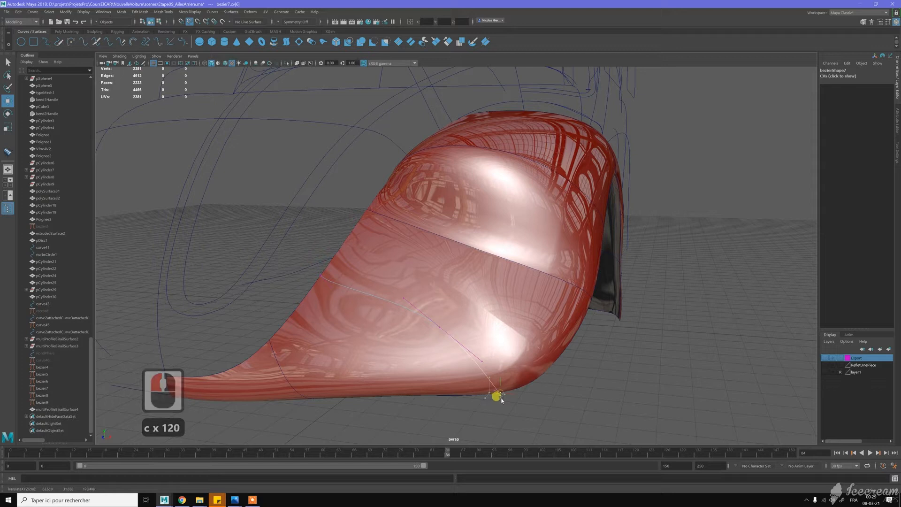
{"action": "middle_click_drag", "start_coordinate": [494, 394], "coordinate": [462, 348]}
{"action": "key", "text": "c"}
Shift this curve's middle point toward the body, adjust its body-side tangent handle, and correct the middle point's depth to smooth the reflections
{"action": "left_click", "coordinate": [446, 333]}
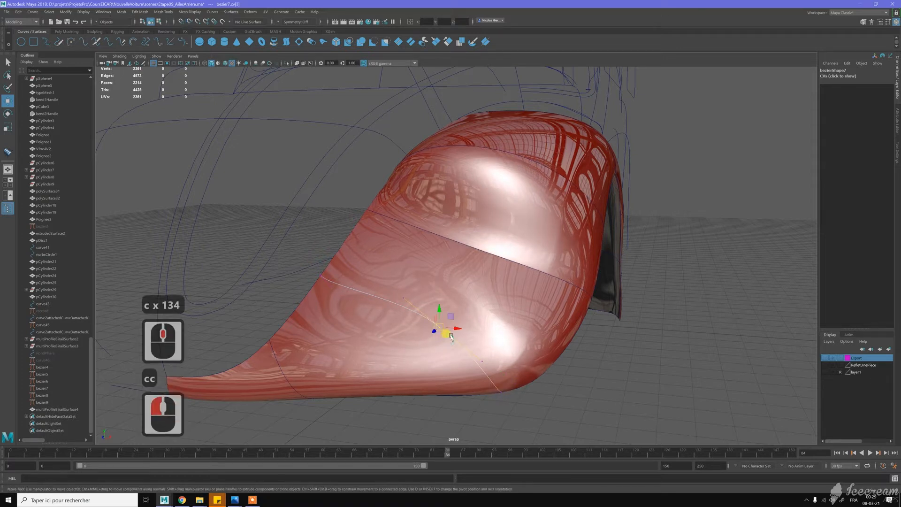
{"action": "left_click_drag", "start_coordinate": [453, 327], "coordinate": [383, 297]}
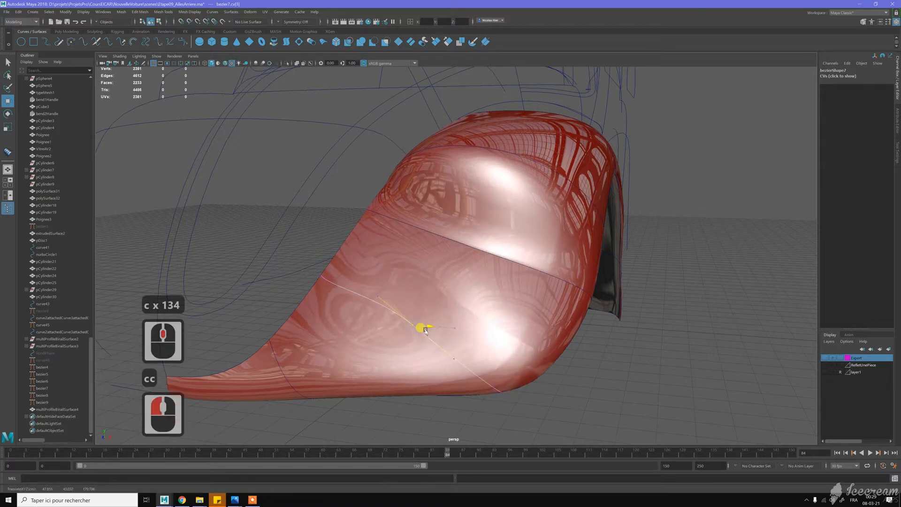
{"action": "left_click", "coordinate": [372, 285]}
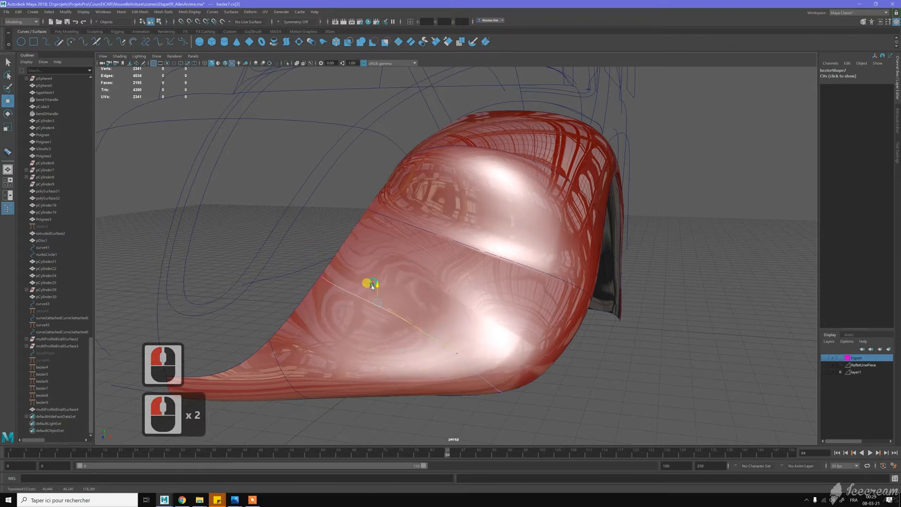
{"action": "left_click", "coordinate": [408, 310]}
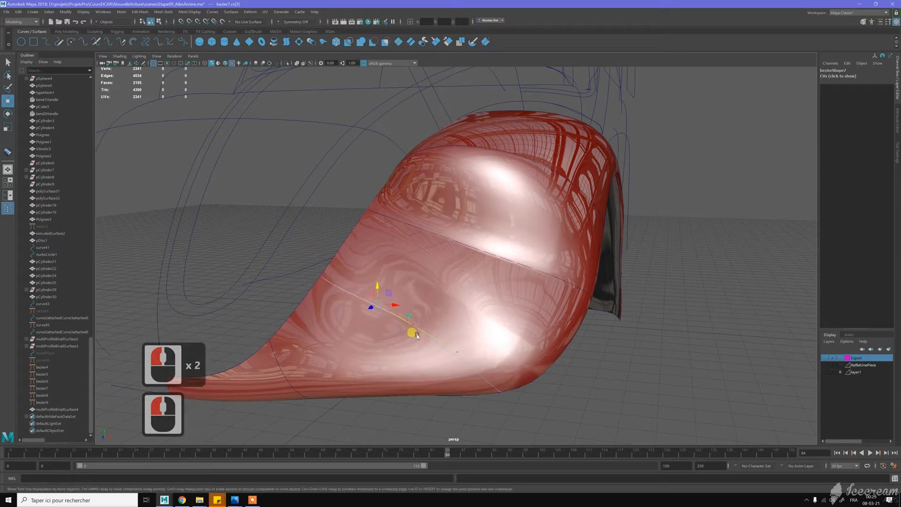
{"action": "left_click", "coordinate": [411, 307]}
{"action": "left_click_drag", "start_coordinate": [411, 309], "coordinate": [400, 334]}
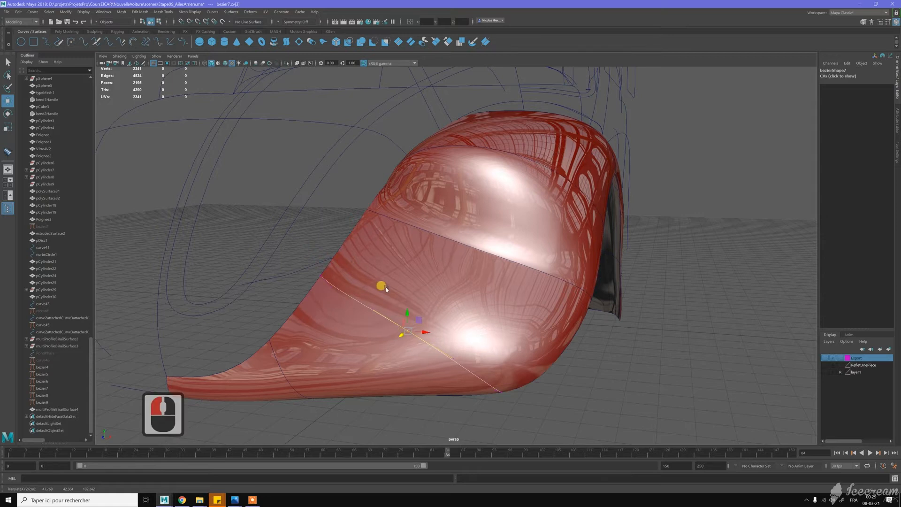
Reposition the control vertices along the middle and outer part of the bezier7 profile curve to smooth the fender surface
{"action": "left_click_drag", "start_coordinate": [386, 289], "coordinate": [406, 273], "text": "alt"}
{"action": "middle_click_drag", "start_coordinate": [446, 225], "coordinate": [433, 265], "text": "alt"}
{"action": "scroll", "coordinate": [434, 265], "scroll_direction": "up", "scroll_amount": 1, "text": "alt"}
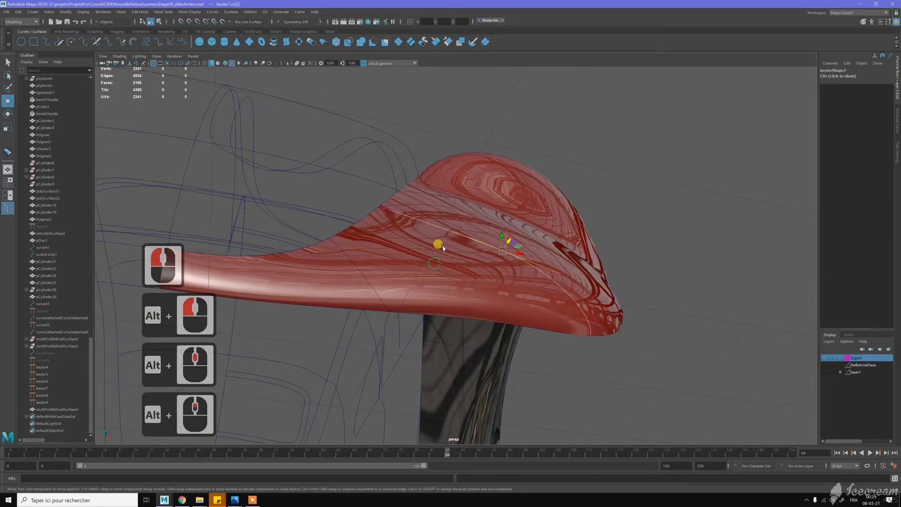
{"action": "left_click_drag", "start_coordinate": [434, 264], "coordinate": [443, 245], "text": "alt"}
{"action": "left_click_drag", "start_coordinate": [501, 180], "coordinate": [538, 199]}
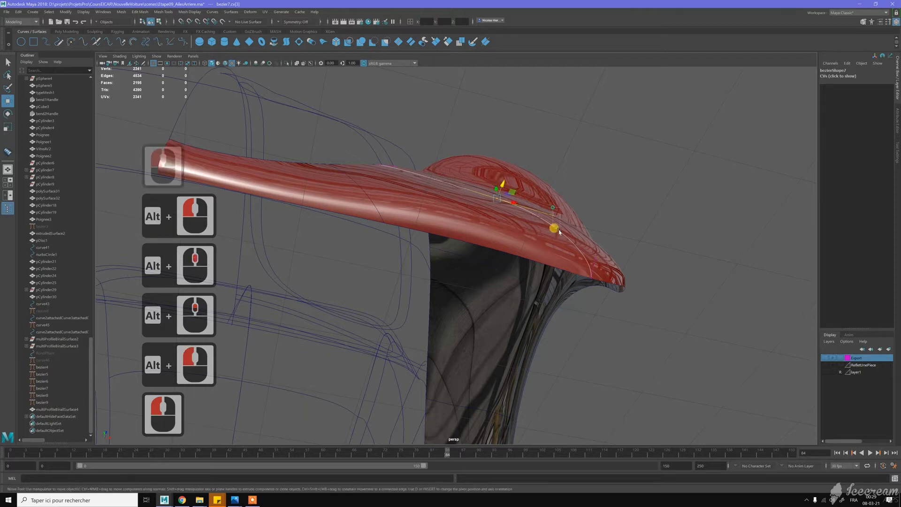
{"action": "left_click", "coordinate": [554, 218]}
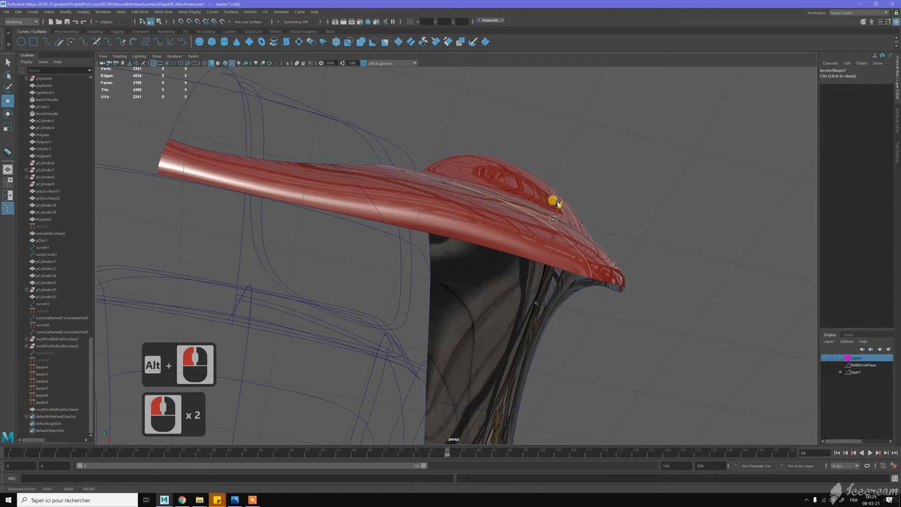
{"action": "left_click", "coordinate": [558, 204]}
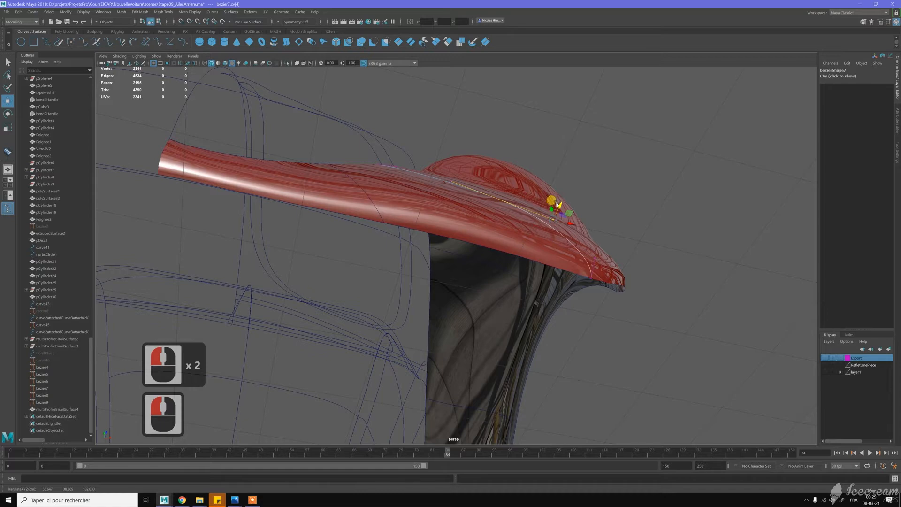
Move the control vertex near the inner end of bezier7, checking the fender with wireframe on shaded turned on and back off
{"action": "left_click_drag", "start_coordinate": [468, 196], "coordinate": [406, 233], "text": "alt"}
{"action": "middle_click_drag", "start_coordinate": [405, 218], "coordinate": [416, 207], "text": "alt"}
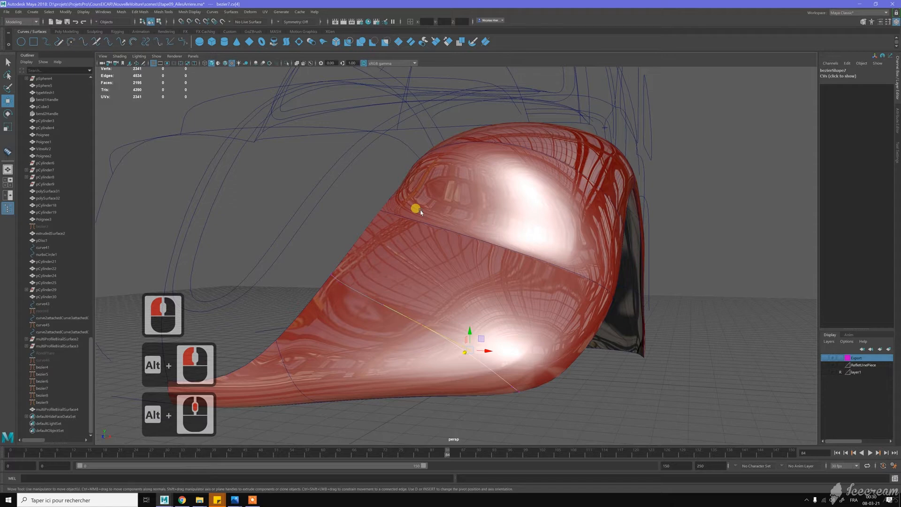
{"action": "key", "text": "9"}
{"action": "left_click_drag", "start_coordinate": [465, 255], "coordinate": [361, 255], "text": "alt"}
{"action": "left_click", "coordinate": [335, 298]}
{"action": "left_click_drag", "start_coordinate": [357, 307], "coordinate": [370, 281]}
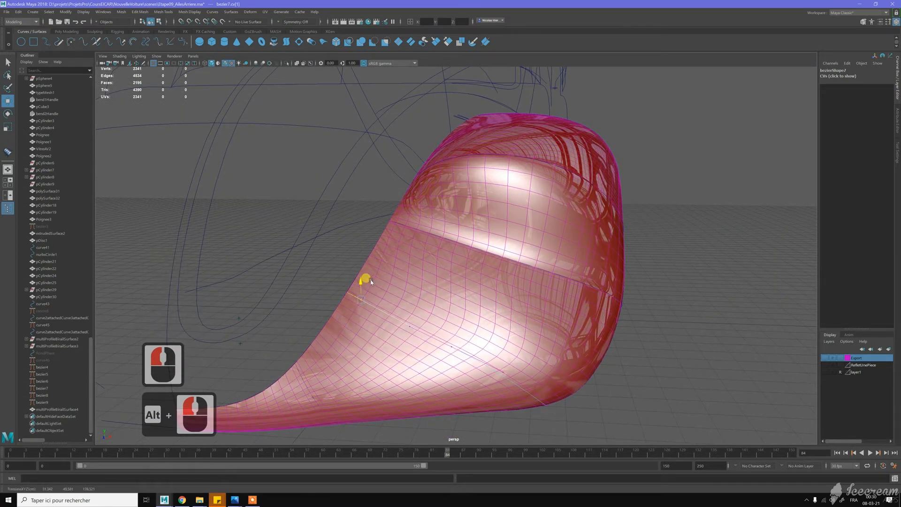
{"action": "mouse_move", "coordinate": [427, 280]}
{"action": "left_mouse_down", "text": "alt"}
{"action": "mouse_move", "coordinate": [434, 272]}
{"action": "mouse_move", "coordinate": [422, 262]}
{"action": "mouse_move", "coordinate": [372, 276]}
{"action": "left_mouse_up", "text": "alt"}
{"action": "key", "text": "9"}
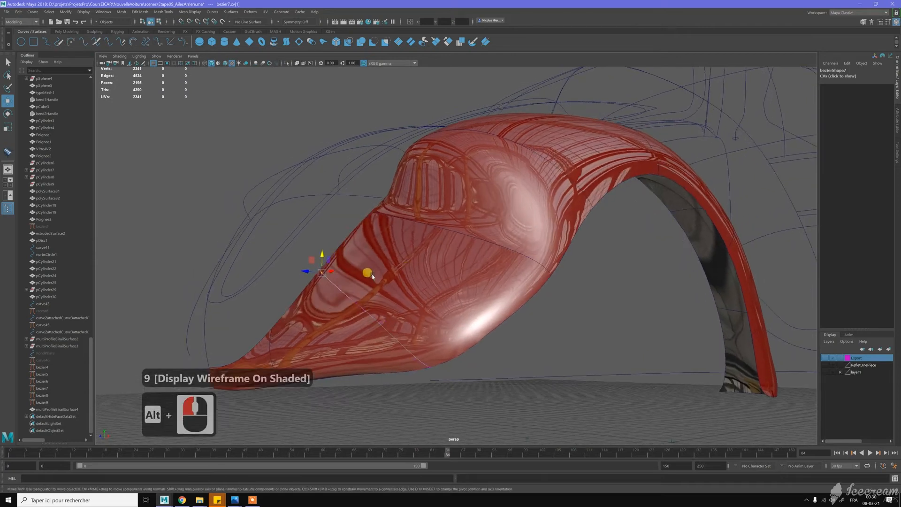
Fine-tune the control vertices next to the inner end of bezier7 to even out the reflections
{"action": "left_click", "coordinate": [334, 285]}
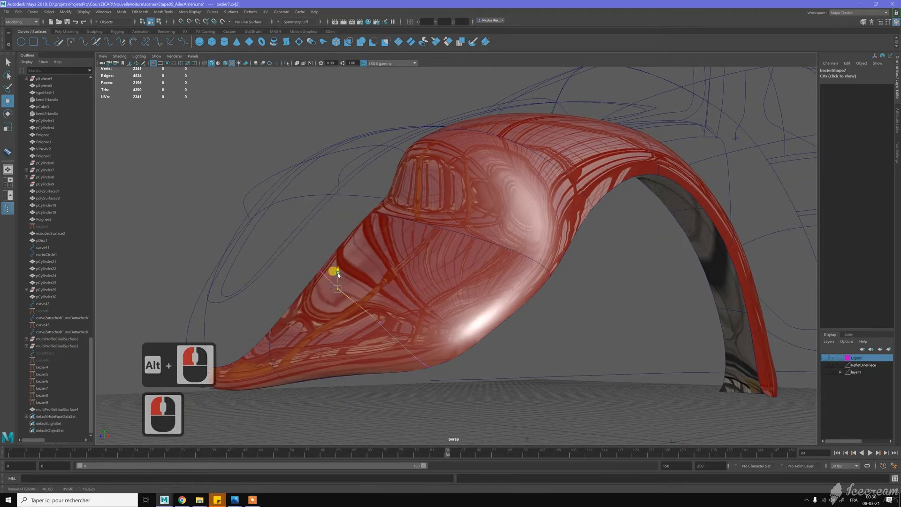
{"action": "left_click", "coordinate": [337, 275]}
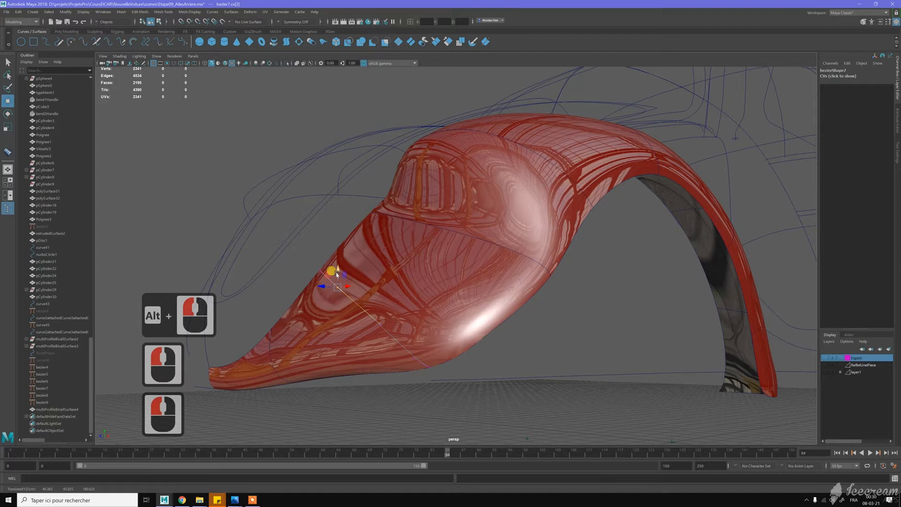
{"action": "left_click", "coordinate": [339, 302]}
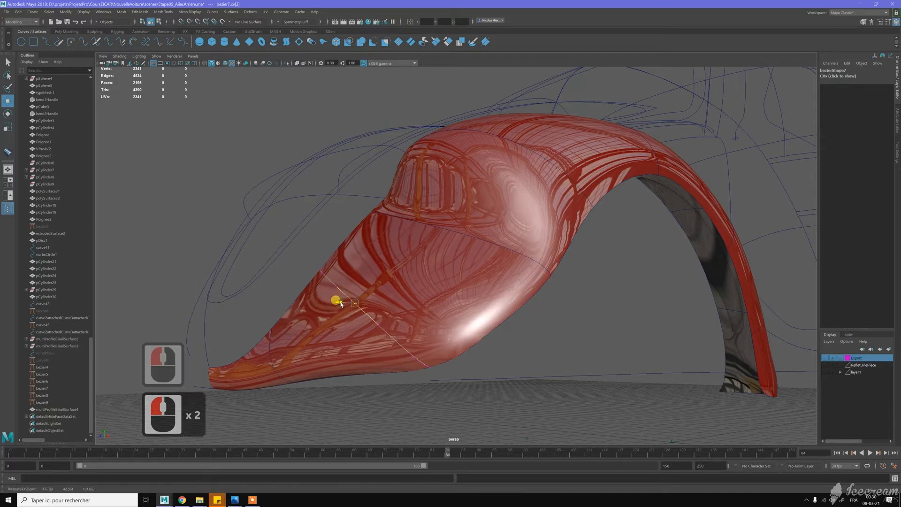
{"action": "left_click_drag", "start_coordinate": [342, 304], "coordinate": [357, 268]}
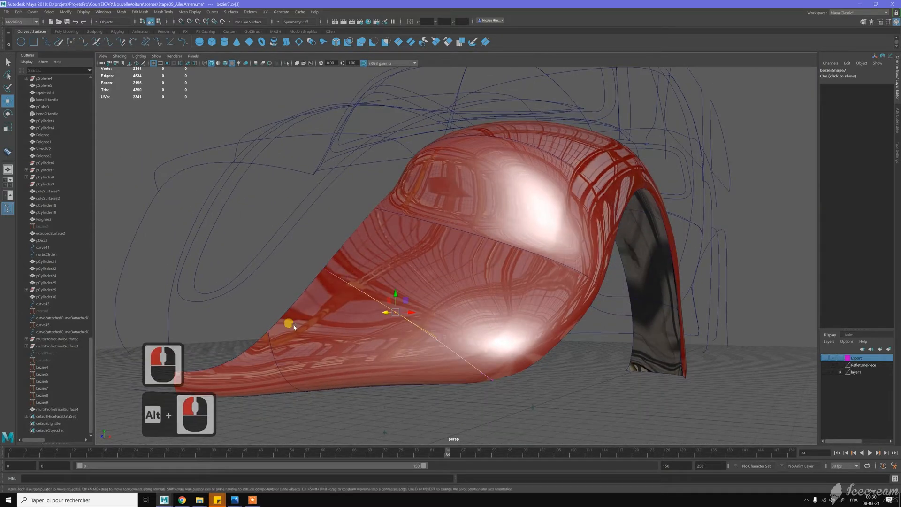
Show the control vertices of bezier8 near the fender's narrow tip and reposition the ones at its upper end, undoing unsatisfactory moves
{"action": "left_click", "coordinate": [269, 345]}
{"action": "right_click", "coordinate": [269, 291]}
{"action": "left_click", "coordinate": [248, 295]}
{"action": "left_click_drag", "start_coordinate": [266, 360], "coordinate": [271, 343]}
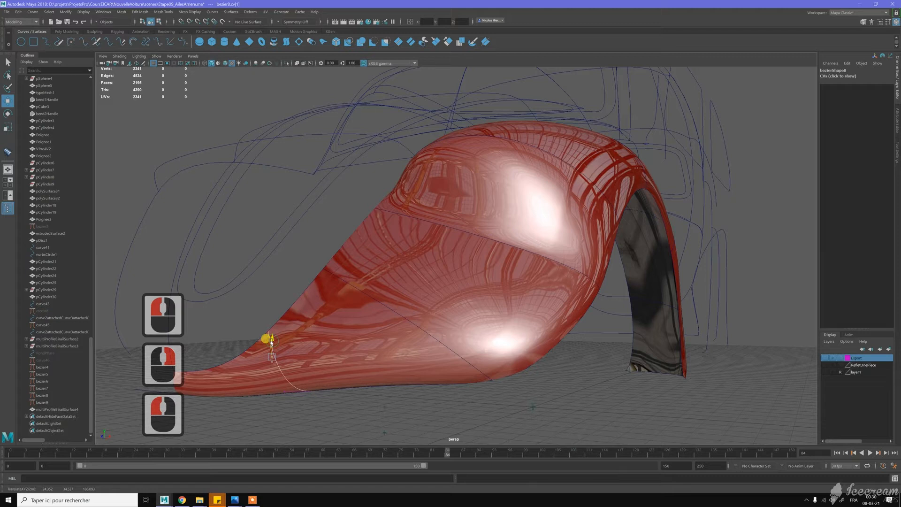
{"action": "key", "text": "z"}
{"action": "left_click_drag", "start_coordinate": [272, 360], "coordinate": [266, 348]}
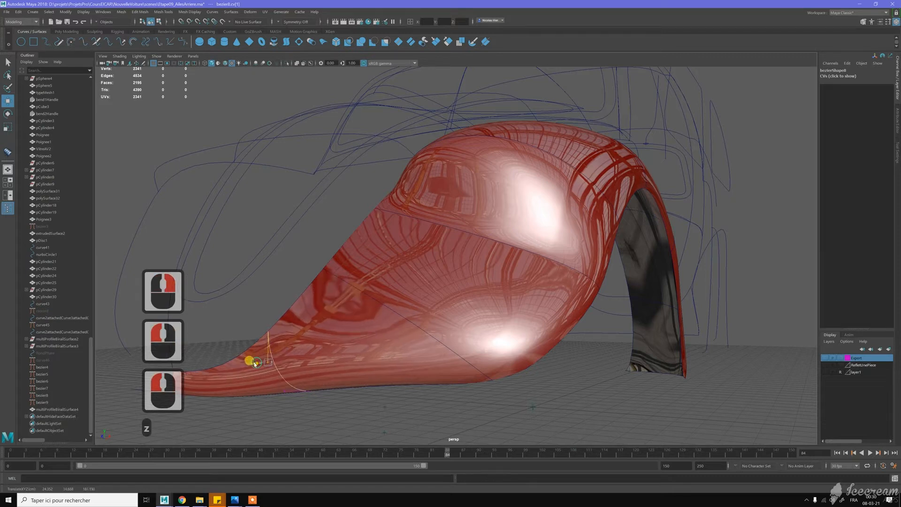
{"action": "key", "text": "z"}
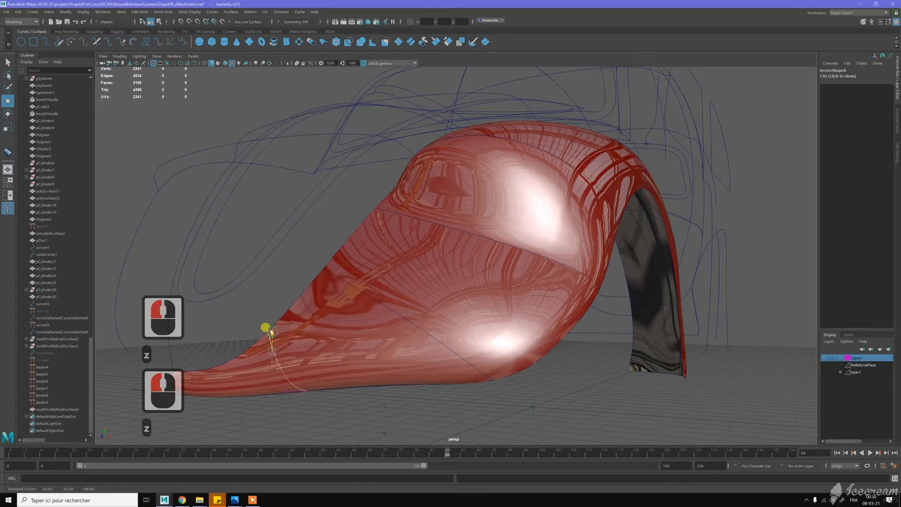
{"action": "left_click_drag", "start_coordinate": [266, 333], "coordinate": [342, 351]}
{"action": "left_click", "coordinate": [276, 337]}
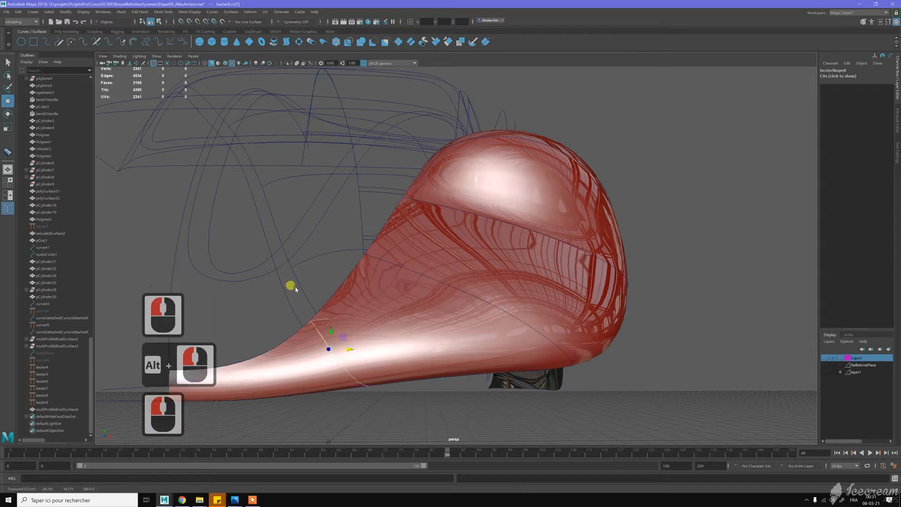
Try to convert curve43 at the fender's narrow tip from NURBS to Bezier
{"action": "scroll", "coordinate": [321, 313], "scroll_direction": "down", "scroll_amount": 2}
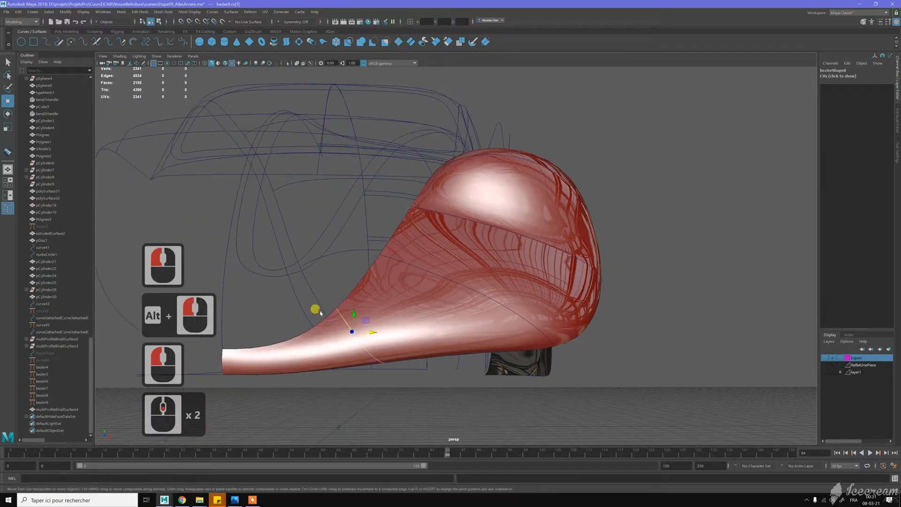
{"action": "left_click_drag", "start_coordinate": [321, 313], "coordinate": [366, 281], "text": "alt"}
{"action": "middle_click_drag", "start_coordinate": [366, 281], "coordinate": [365, 298], "text": "alt"}
{"action": "scroll", "coordinate": [357, 300], "scroll_direction": "up", "scroll_amount": 3, "text": "alt"}
{"action": "left_click_drag", "start_coordinate": [350, 301], "coordinate": [388, 263], "text": "alt"}
{"action": "middle_click_drag", "start_coordinate": [387, 263], "coordinate": [384, 265], "text": "alt"}
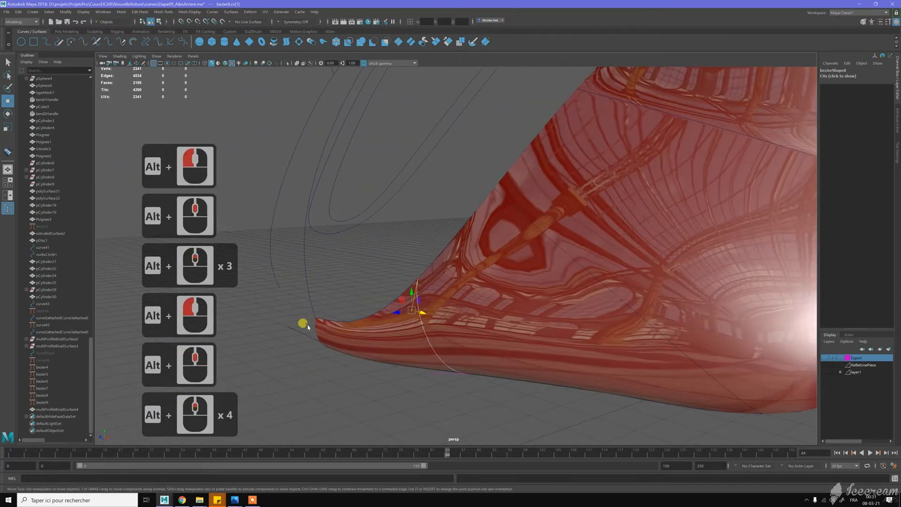
{"action": "left_click", "coordinate": [334, 327]}
{"action": "left_click", "coordinate": [340, 304], "text": "shift"}
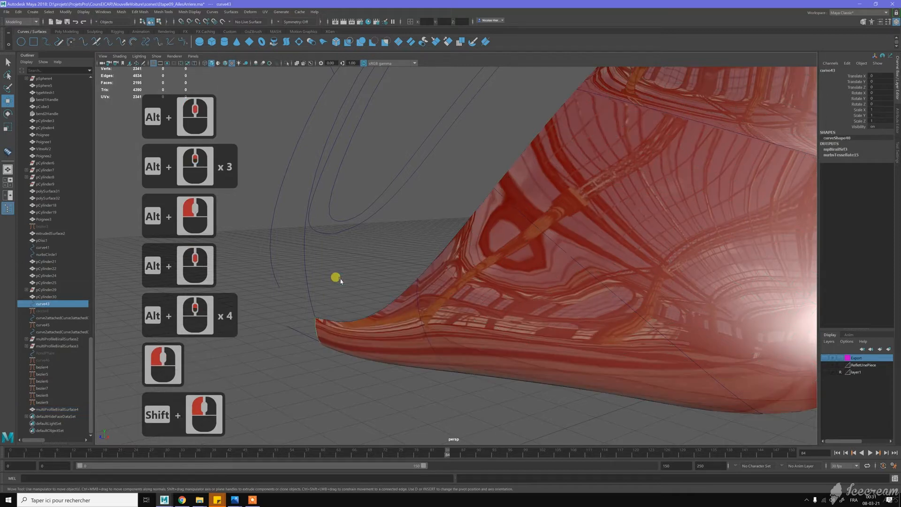
{"action": "right_click", "coordinate": [341, 281]}
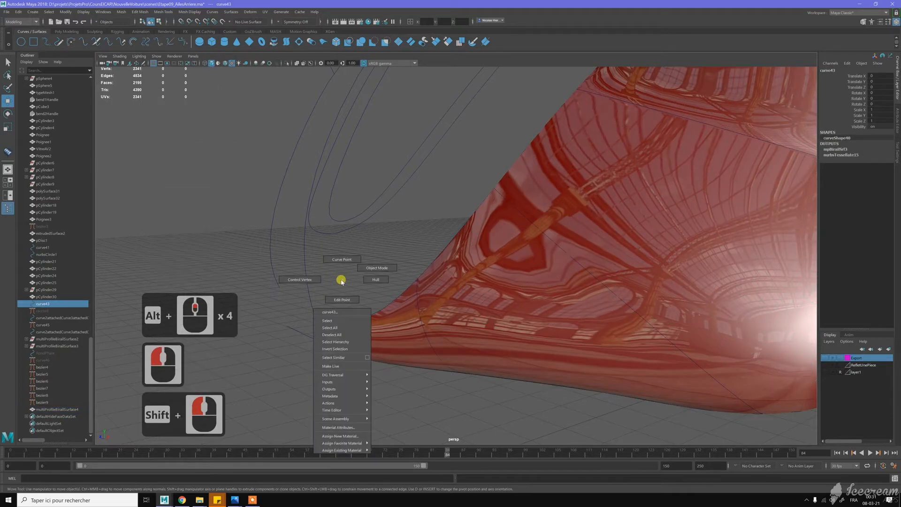
{"action": "right_click", "coordinate": [340, 281], "text": "shift"}
{"action": "right_click", "coordinate": [342, 293], "text": "shift"}
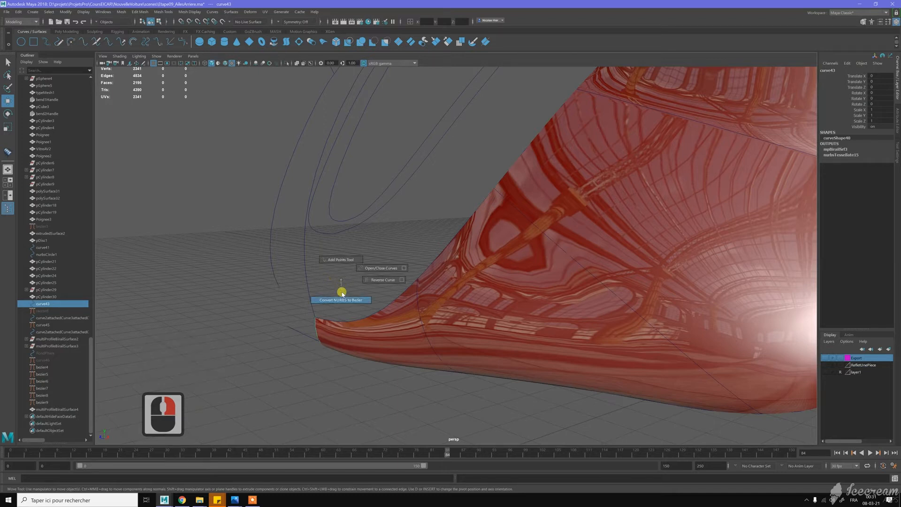
{"action": "left_click_drag", "start_coordinate": [341, 293], "coordinate": [360, 283], "text": "alt"}
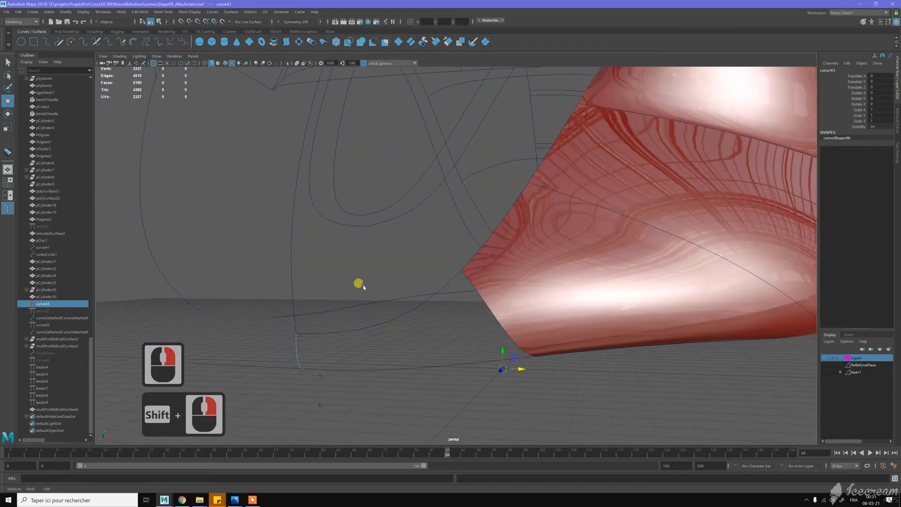
{"action": "key", "text": "z"}
Examine the fender's birail surface and its reflections from several angles, with and without the surface selected
{"action": "scroll", "coordinate": [346, 322], "scroll_direction": "down", "scroll_amount": 3}
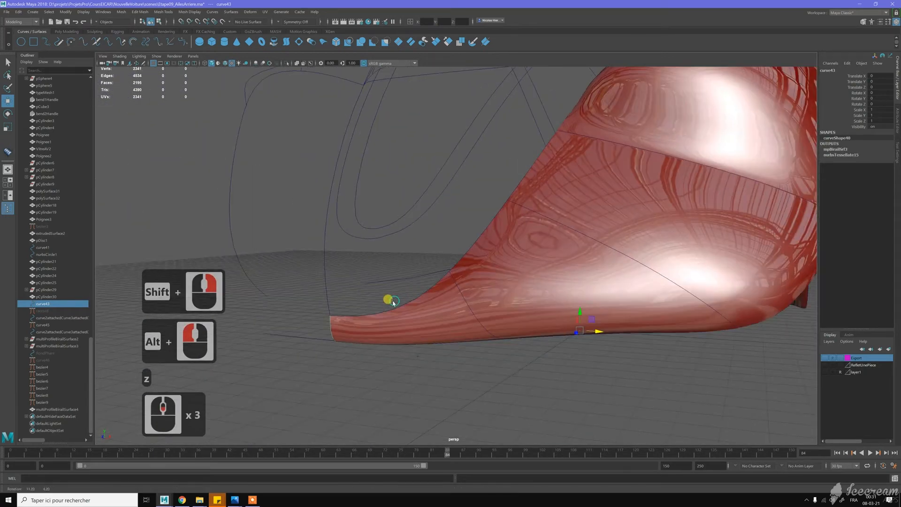
{"action": "left_click_drag", "start_coordinate": [388, 301], "coordinate": [384, 281], "text": "alt"}
{"action": "left_click_drag", "start_coordinate": [535, 300], "coordinate": [488, 253], "text": "alt"}
{"action": "middle_click_drag", "start_coordinate": [488, 253], "coordinate": [454, 267], "text": "alt"}
{"action": "left_click_drag", "start_coordinate": [454, 268], "coordinate": [514, 249], "text": "alt"}
{"action": "middle_click_drag", "start_coordinate": [513, 249], "coordinate": [502, 258], "text": "alt"}
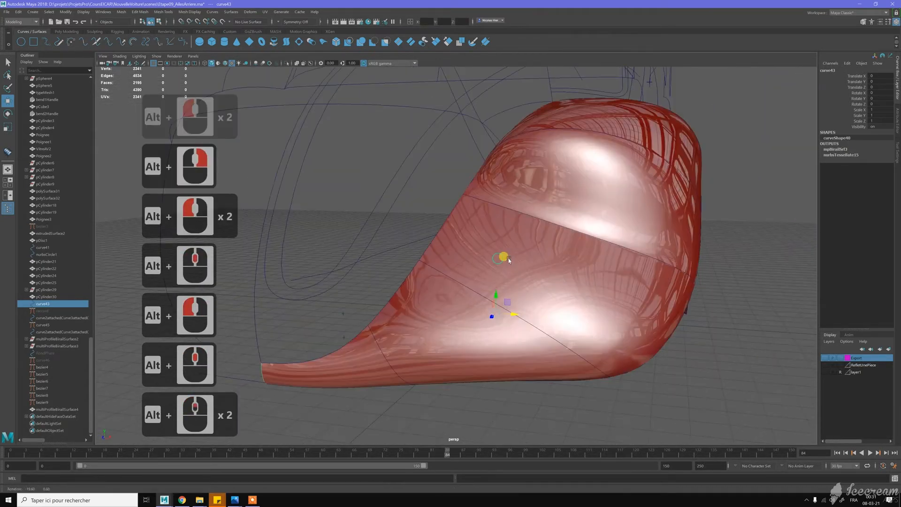
{"action": "left_click", "coordinate": [555, 224]}
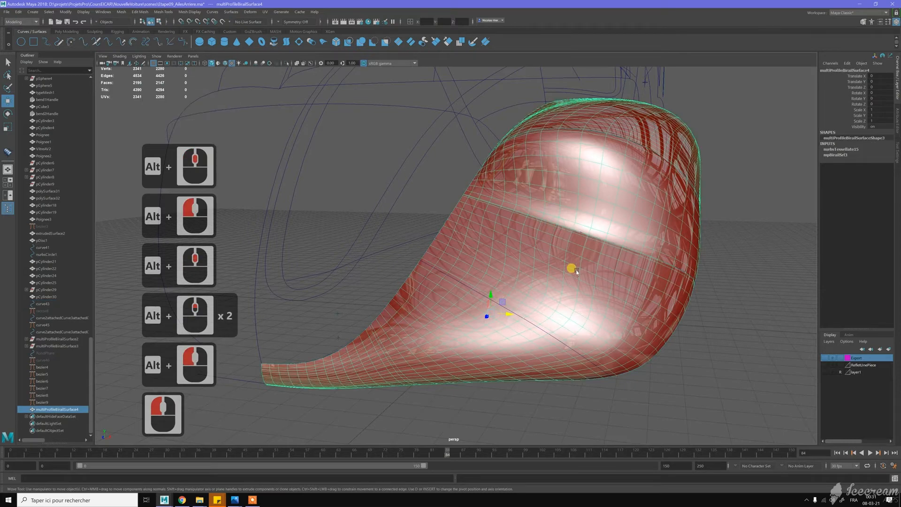
{"action": "scroll", "coordinate": [576, 272], "scroll_direction": "down", "scroll_amount": 3}
{"action": "left_click", "coordinate": [669, 300]}
{"action": "left_click_drag", "start_coordinate": [669, 299], "coordinate": [558, 270], "text": "alt"}
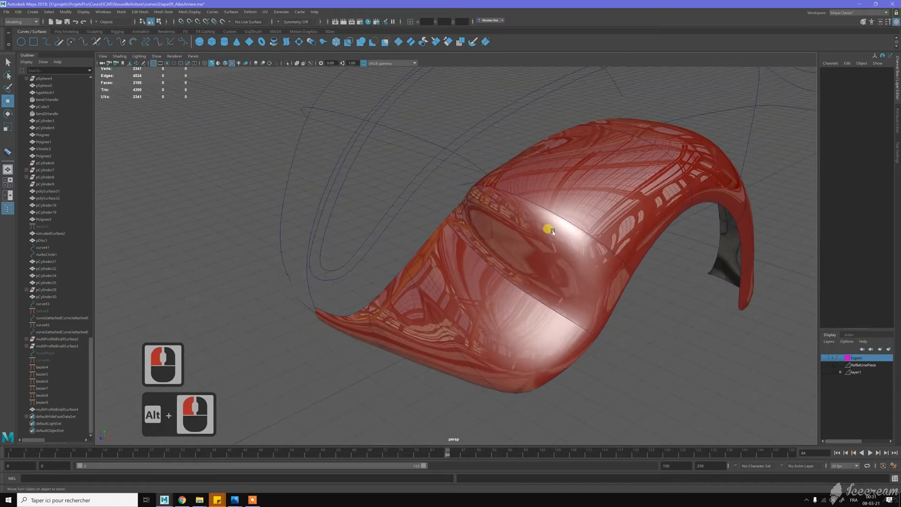
{"action": "left_click", "coordinate": [538, 239]}
{"action": "scroll", "coordinate": [675, 235], "scroll_direction": "down", "scroll_amount": 2}
{"action": "left_click_drag", "start_coordinate": [675, 235], "coordinate": [596, 319], "text": "alt"}
{"action": "middle_click_drag", "start_coordinate": [595, 319], "coordinate": [451, 238], "text": "alt"}
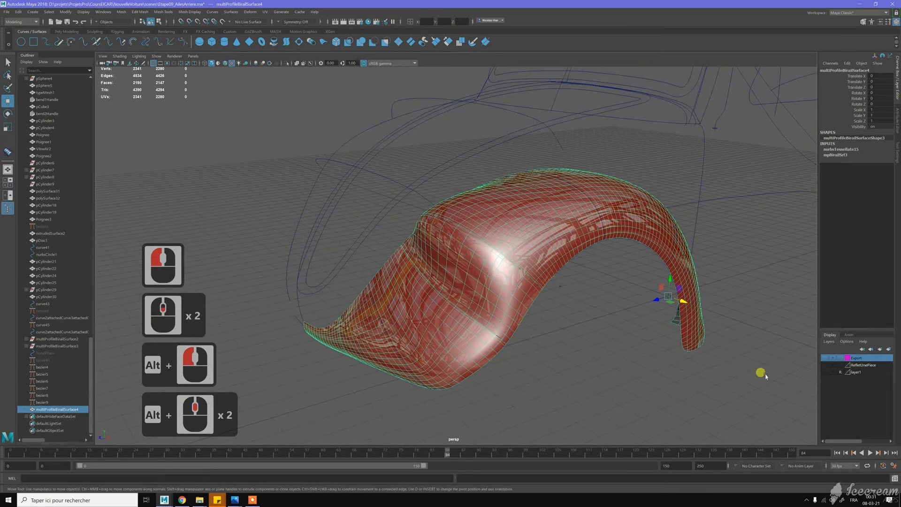
Show the blueprint images on layer1 and unhide the RondPhare circle
{"action": "left_click", "coordinate": [825, 372]}
{"action": "scroll", "coordinate": [485, 279], "scroll_direction": "up", "scroll_amount": 2}
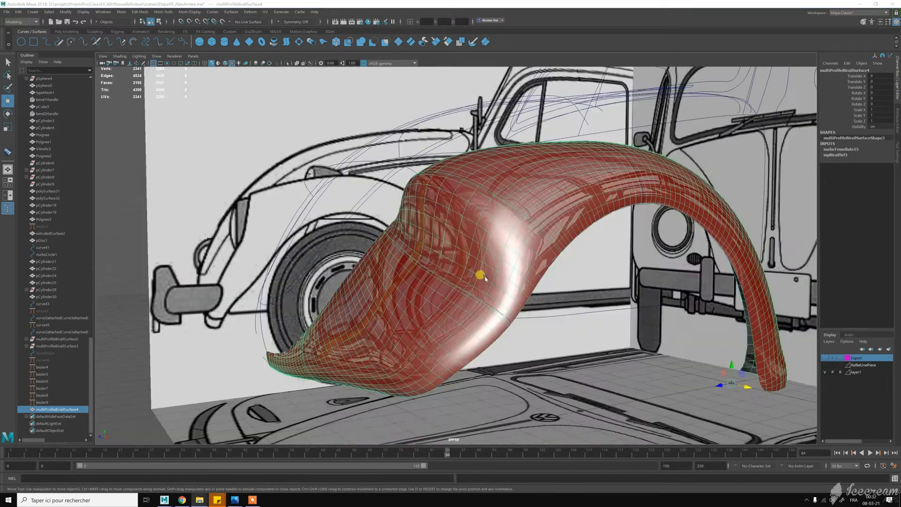
{"action": "key", "text": "alt"}
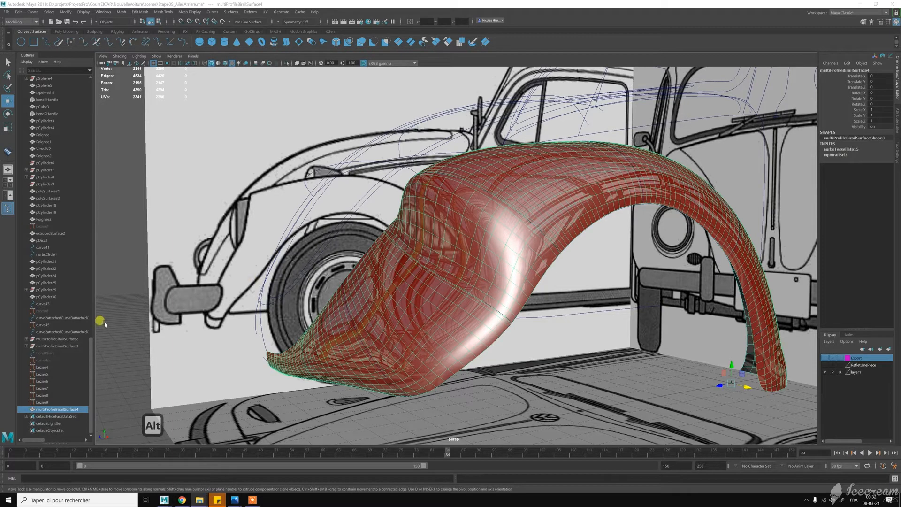
{"action": "left_click_drag", "start_coordinate": [29, 362], "coordinate": [49, 357]}
{"action": "left_click", "coordinate": [52, 352]}
{"action": "key", "text": "shift+h"}
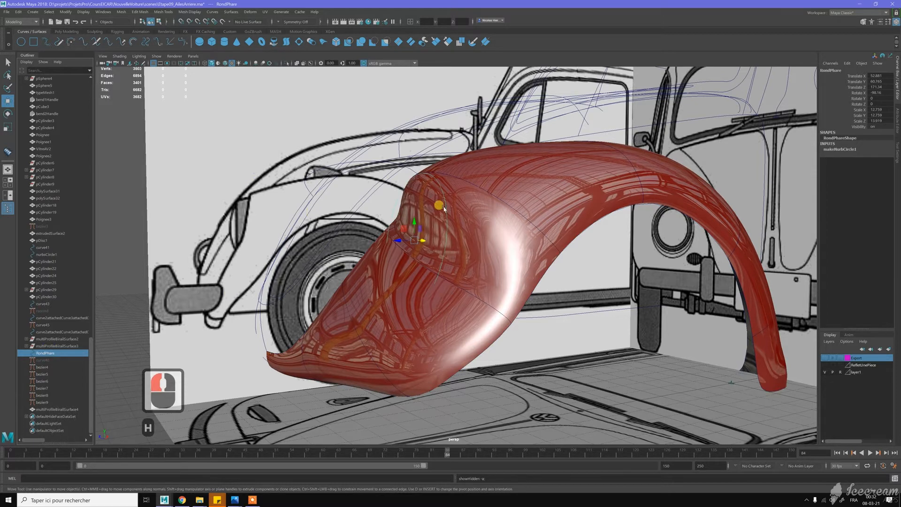
Examine the headlight area of the fender surface against the car blueprints from closer and wider views
{"action": "left_click_drag", "start_coordinate": [319, 221], "coordinate": [338, 232]}
{"action": "left_click_drag", "start_coordinate": [331, 235], "coordinate": [315, 241], "text": "alt"}
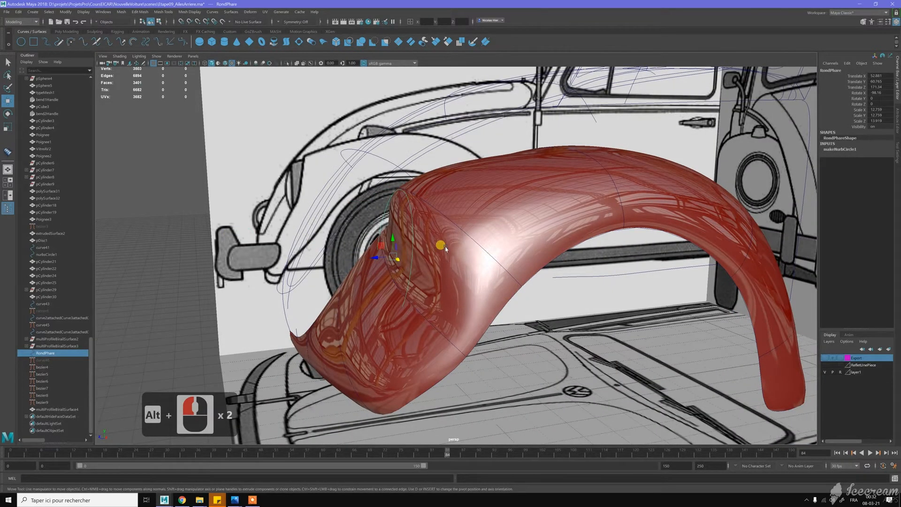
{"action": "scroll", "coordinate": [441, 248], "scroll_direction": "down", "scroll_amount": 2}
{"action": "left_click_drag", "start_coordinate": [409, 246], "coordinate": [438, 252], "text": "alt"}
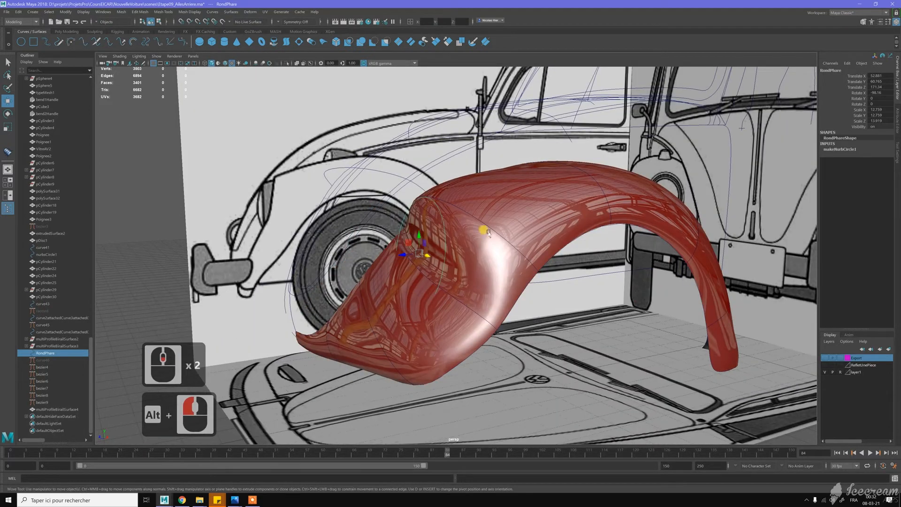
{"action": "left_click", "coordinate": [437, 233]}
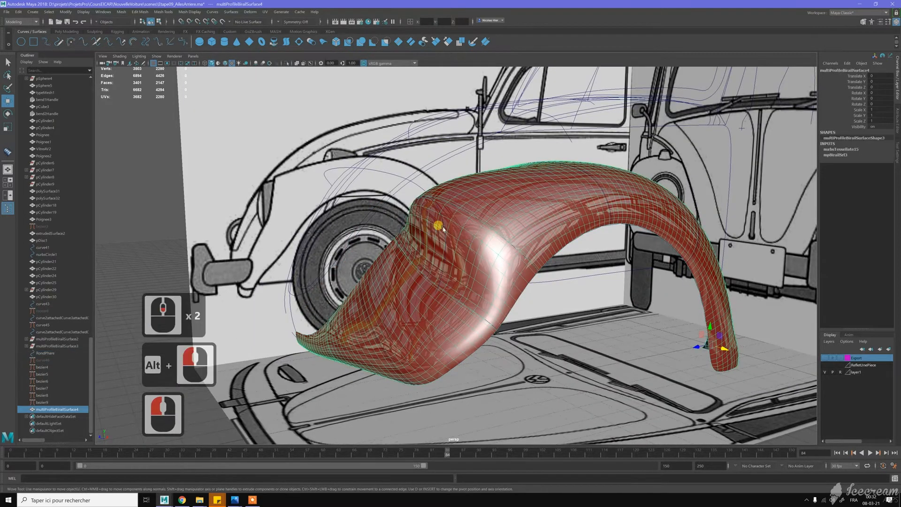
{"action": "left_click", "coordinate": [445, 227]}
{"action": "left_click", "coordinate": [408, 245]}
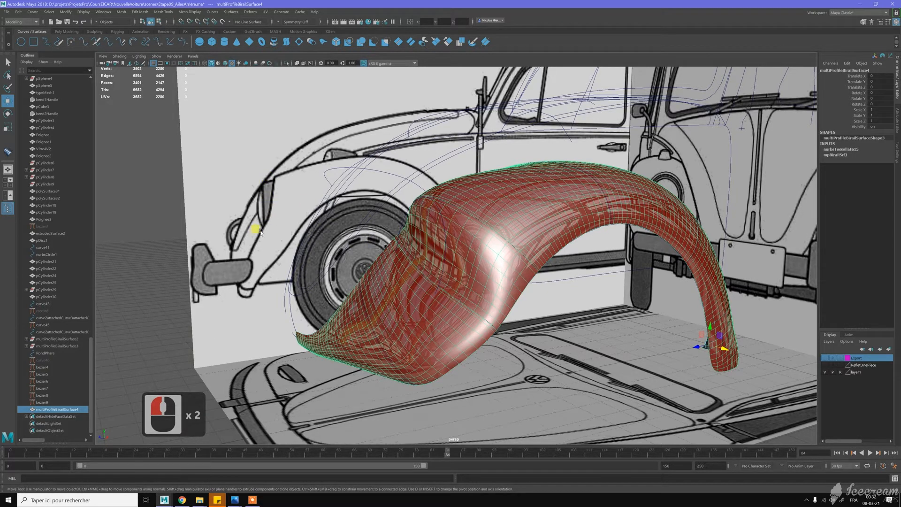
{"action": "scroll", "coordinate": [357, 305], "scroll_direction": "down", "scroll_amount": 4}
{"action": "middle_click_drag", "start_coordinate": [358, 306], "coordinate": [384, 298], "text": "alt"}
{"action": "mouse_move", "coordinate": [384, 299]}
{"action": "left_mouse_down", "text": "alt"}
{"action": "mouse_move", "coordinate": [404, 308]}
{"action": "mouse_move", "coordinate": [390, 303]}
{"action": "left_mouse_up", "text": "alt"}
{"action": "scroll", "coordinate": [390, 303], "scroll_direction": "up", "scroll_amount": 3}
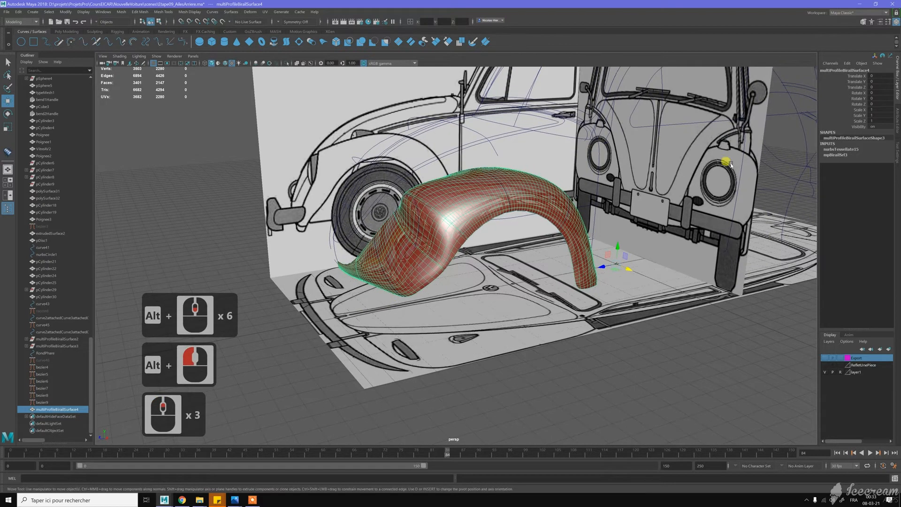
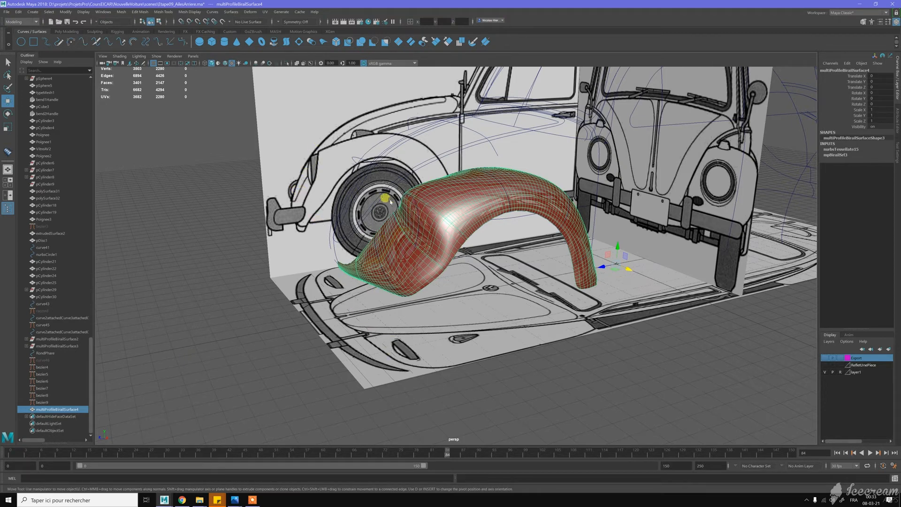
Extrude the RondPhare circle into a NURBS tube by distance along the Z axis with a length of 30
{"action": "scroll", "coordinate": [422, 246], "scroll_direction": "up", "scroll_amount": 8}
{"action": "middle_click_drag", "start_coordinate": [400, 251], "coordinate": [400, 200], "text": "alt"}
{"action": "left_click_drag", "start_coordinate": [400, 200], "coordinate": [443, 204], "text": "alt"}
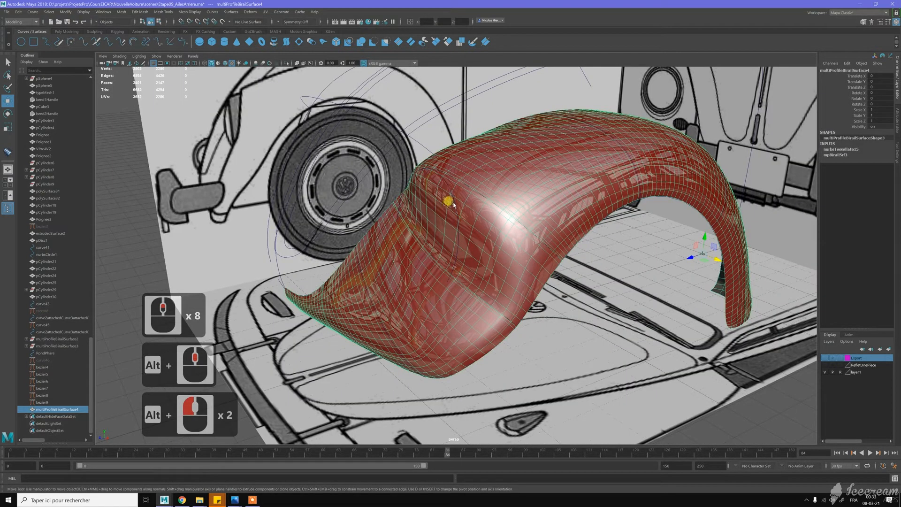
{"action": "left_click", "coordinate": [453, 204]}
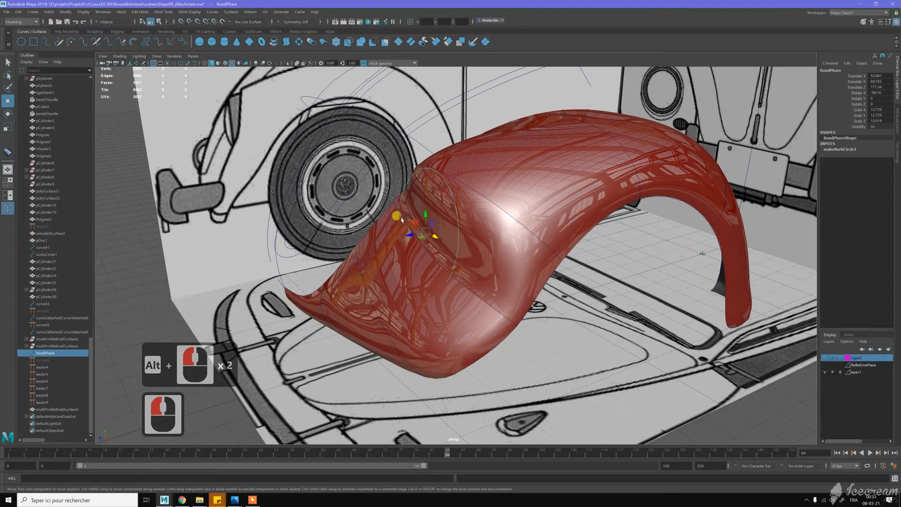
{"action": "left_click_drag", "start_coordinate": [347, 238], "coordinate": [322, 207], "text": "alt"}
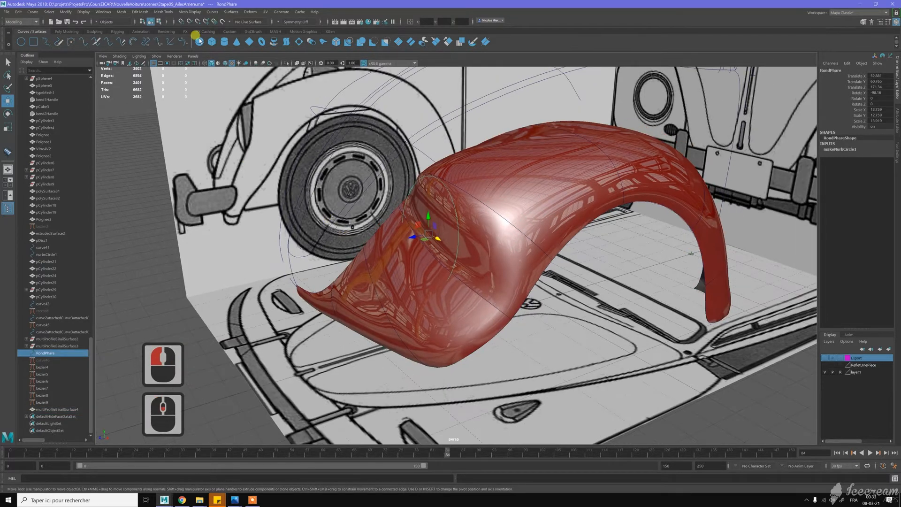
{"action": "left_click", "coordinate": [231, 12]}
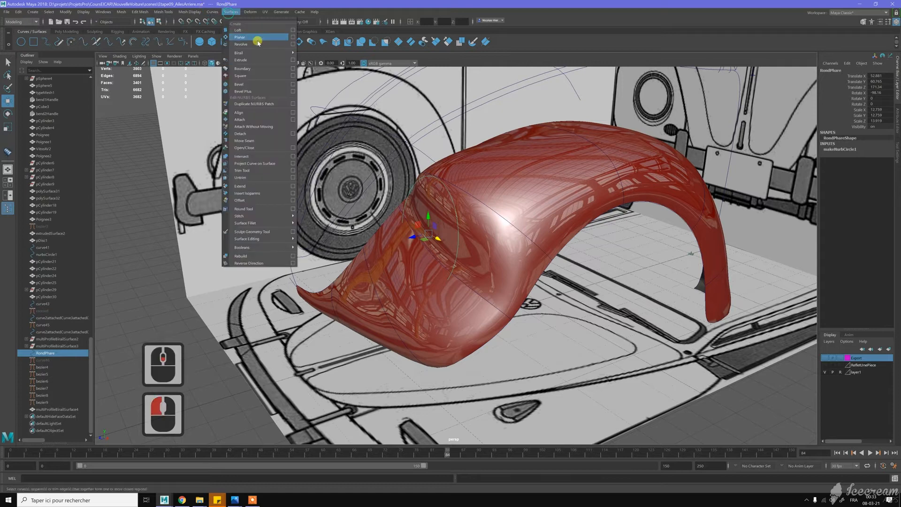
{"action": "left_click", "coordinate": [292, 60]}
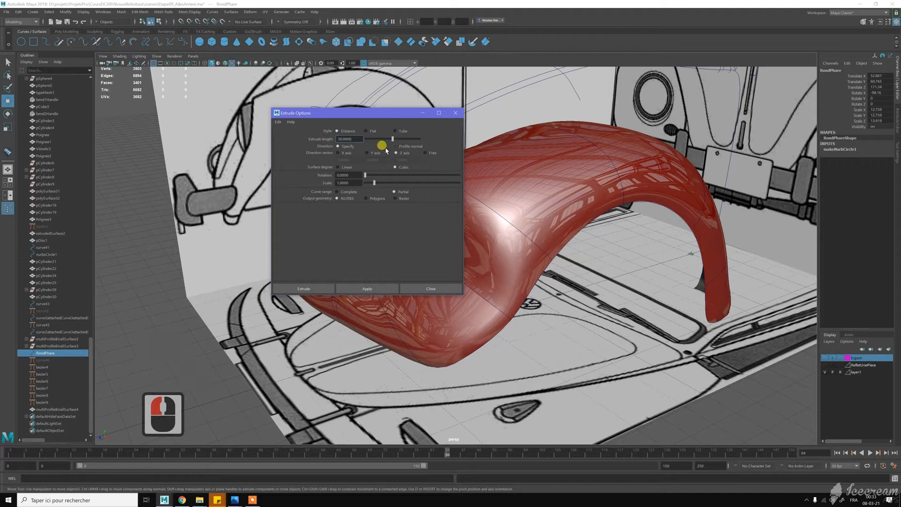
{"action": "left_click", "coordinate": [367, 287]}
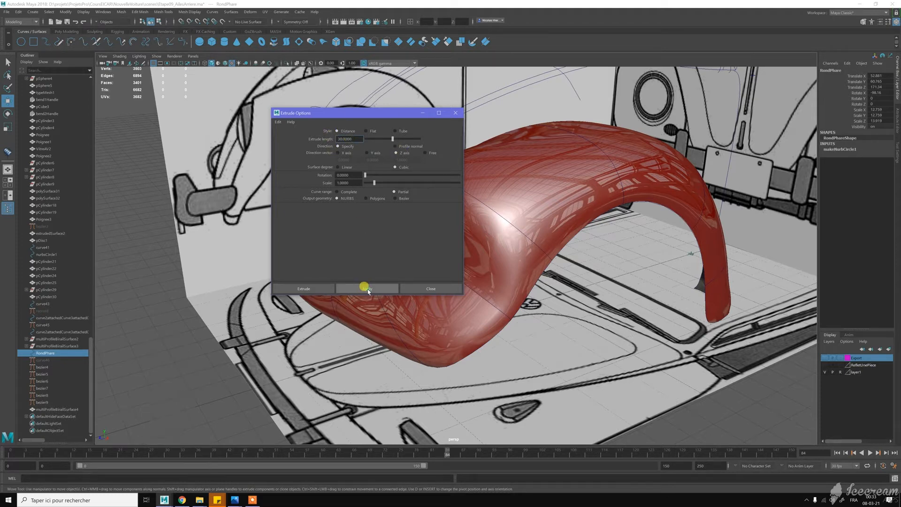
{"action": "left_click", "coordinate": [432, 288]}
{"action": "left_click_drag", "start_coordinate": [382, 211], "coordinate": [327, 196], "text": "alt"}
{"action": "right_click", "coordinate": [327, 196], "text": "alt"}
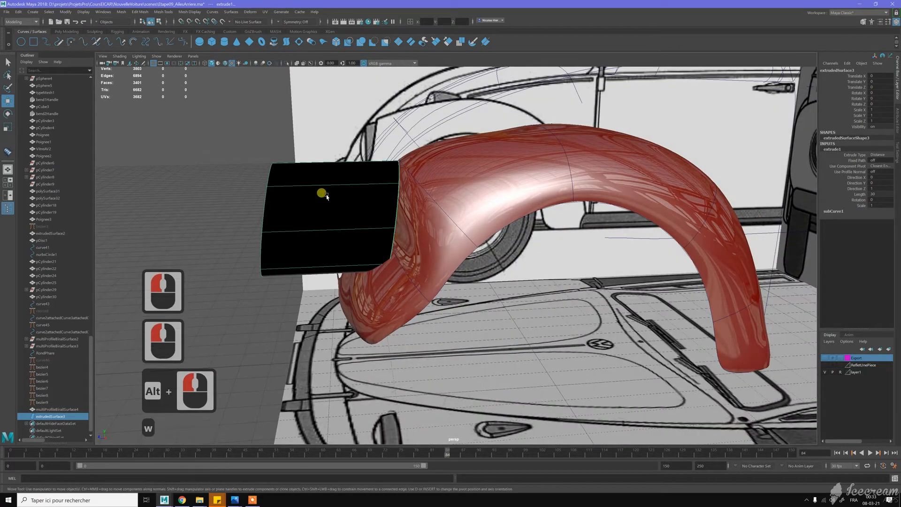
Move the extruded headlight tube along Z to about -17.076 so it passes through the fender
{"action": "key", "text": "w"}
{"action": "scroll", "coordinate": [327, 196], "scroll_direction": "down", "scroll_amount": 3}
{"action": "left_click_drag", "start_coordinate": [758, 319], "coordinate": [790, 317]}
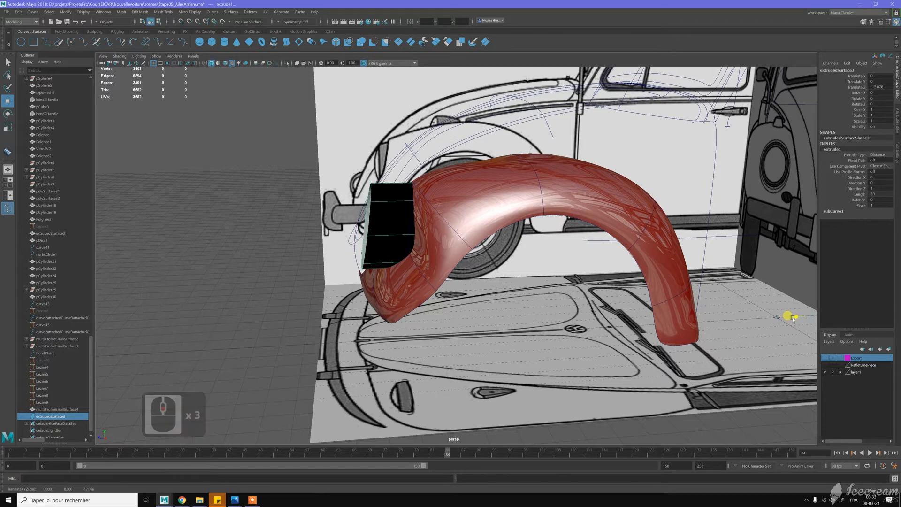
{"action": "left_click_drag", "start_coordinate": [424, 193], "coordinate": [524, 197], "text": "alt"}
{"action": "left_click", "coordinate": [534, 157], "text": "alt"}
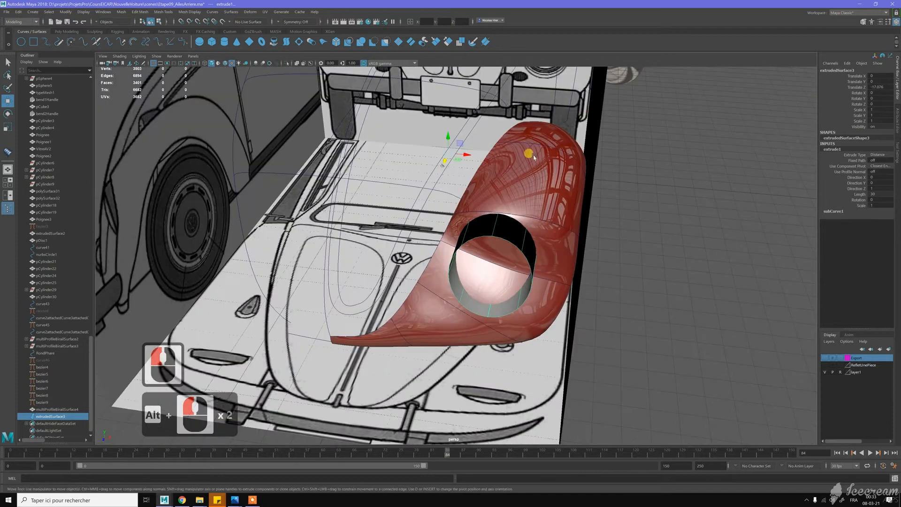
Delete the polygon birail surface of the fender, keeping its curves and the headlight tube
{"action": "left_click", "coordinate": [514, 163]}
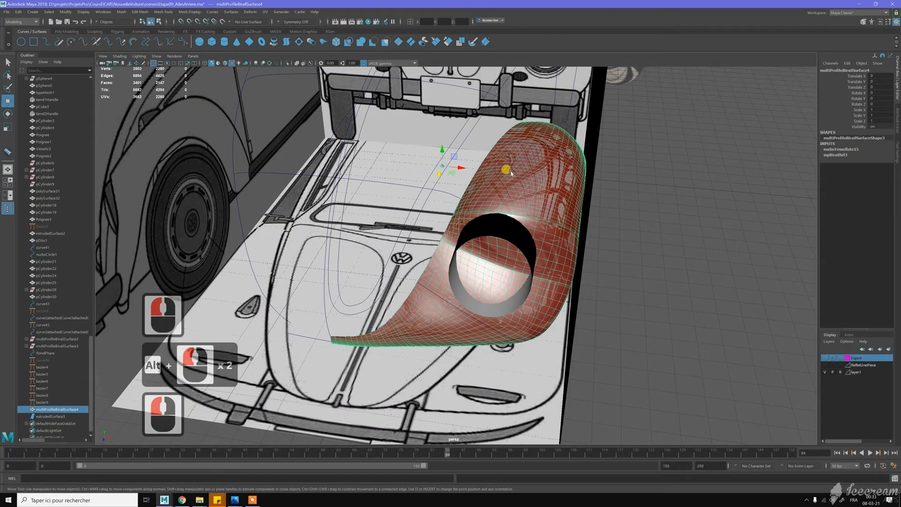
{"action": "left_click_drag", "start_coordinate": [511, 173], "coordinate": [494, 166], "text": "alt"}
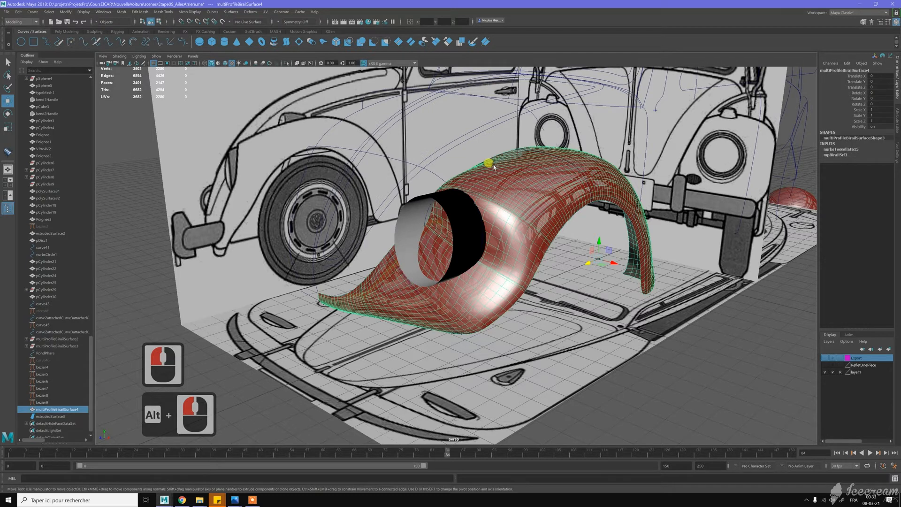
{"action": "key", "text": "Delete"}
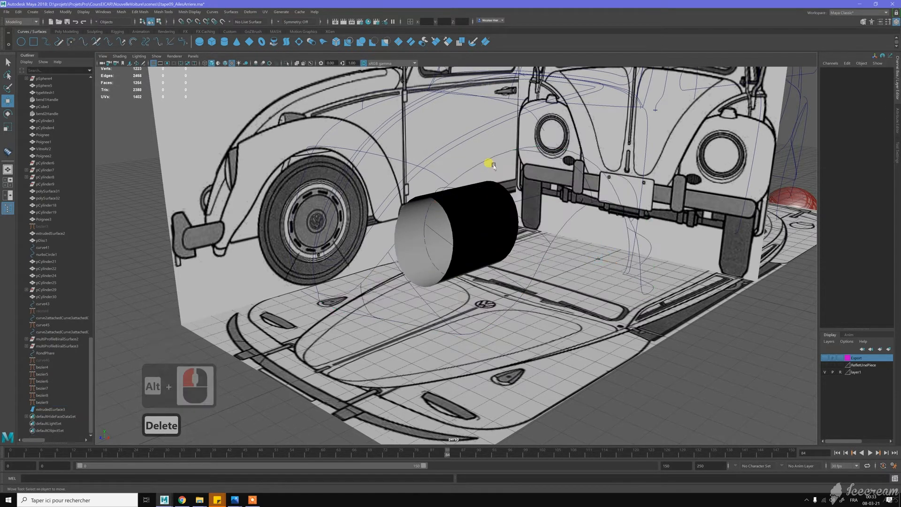
{"action": "middle_click_drag", "start_coordinate": [327, 282], "coordinate": [346, 237], "text": "alt"}
{"action": "scroll", "coordinate": [344, 247], "scroll_direction": "up", "scroll_amount": 6, "text": "alt"}
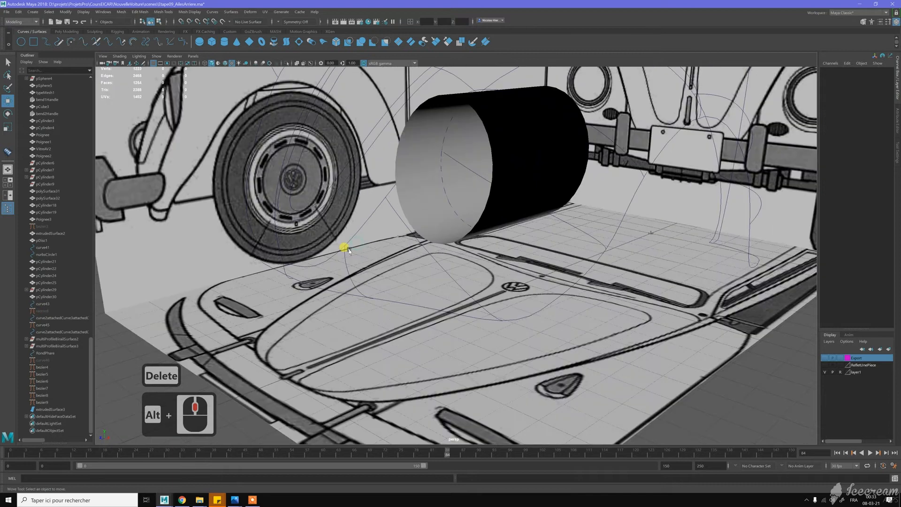
{"action": "left_click", "coordinate": [268, 273]}
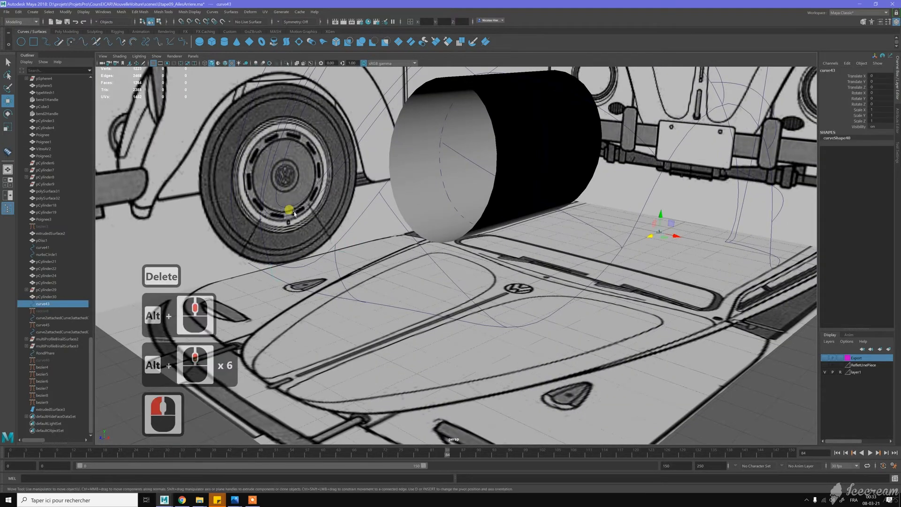
{"action": "right_click_drag", "start_coordinate": [294, 211], "coordinate": [292, 231]}
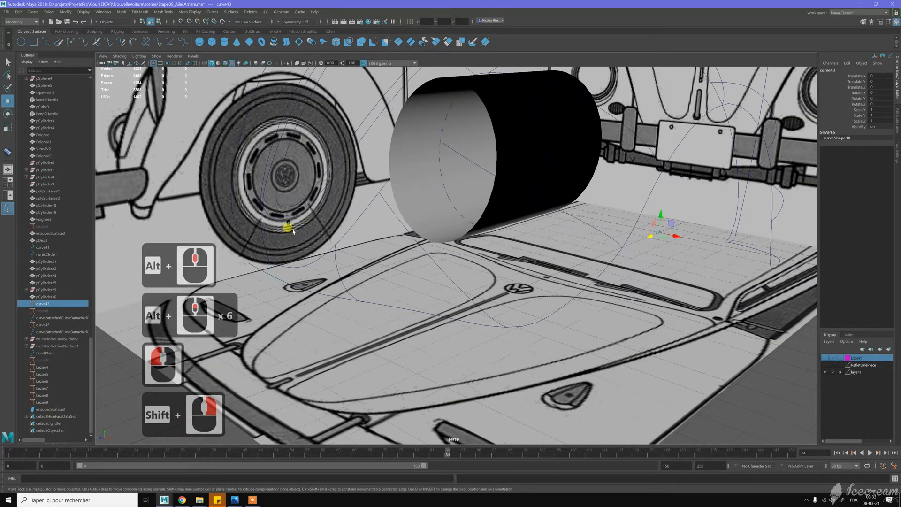
{"action": "key", "text": "w"}
{"action": "scroll", "coordinate": [296, 291], "scroll_direction": "down", "scroll_amount": 3}
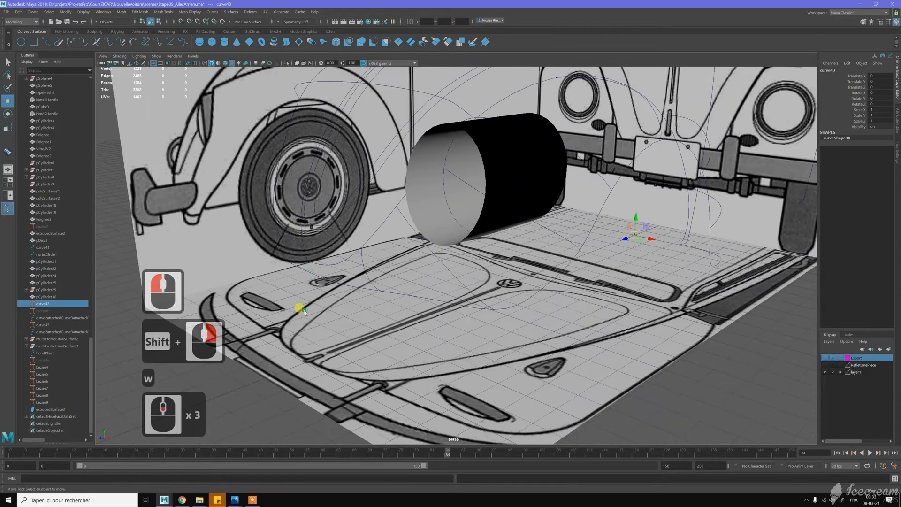
{"action": "left_click", "coordinate": [301, 309]}
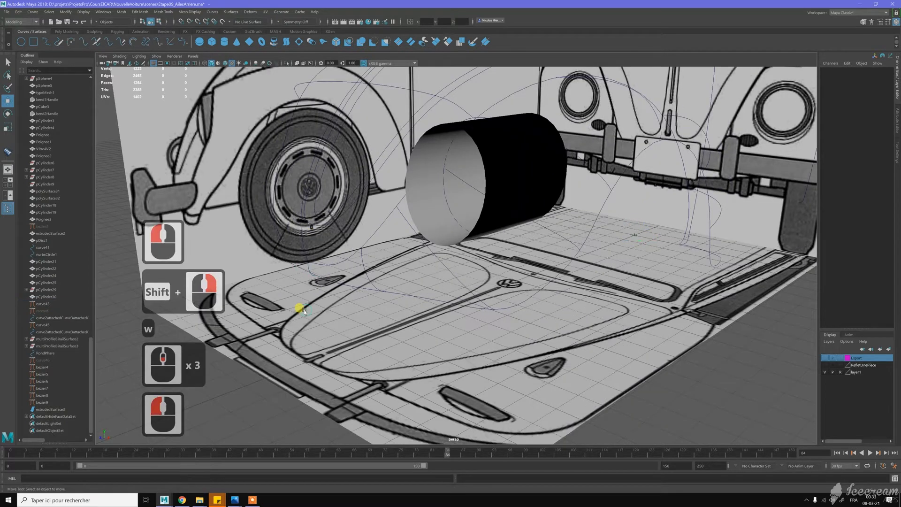
Set the Birail 3+ output geometry to NURBS and start the tool with proportional transform control
{"action": "left_click", "coordinate": [230, 12]}
{"action": "mouse_move", "coordinate": [288, 54]}
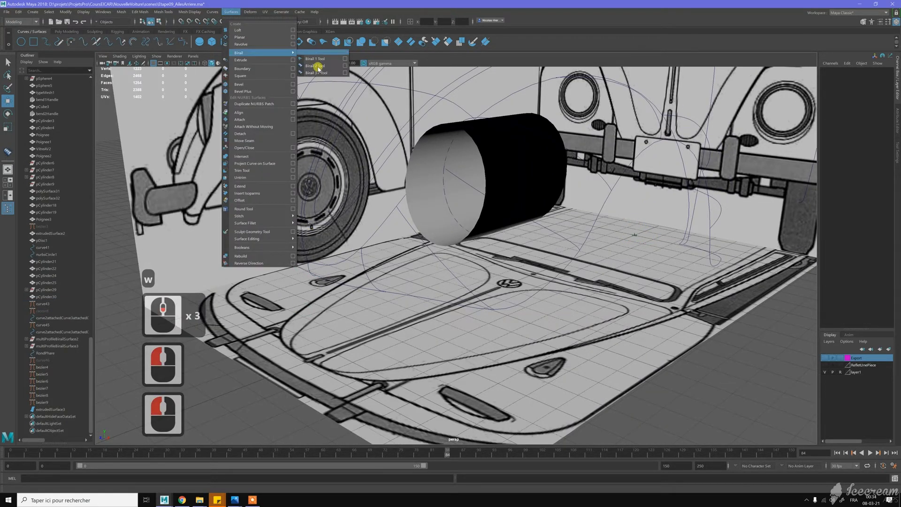
{"action": "left_click", "coordinate": [345, 73]}
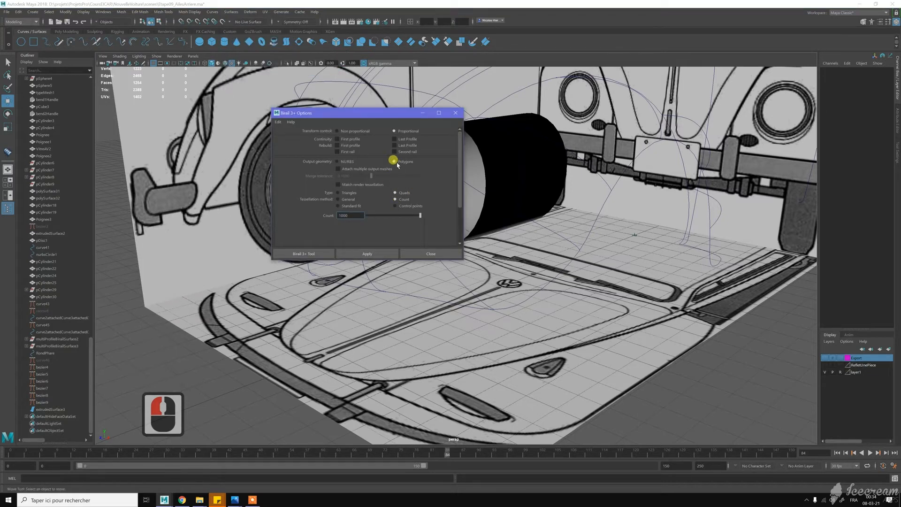
{"action": "left_click", "coordinate": [338, 161]}
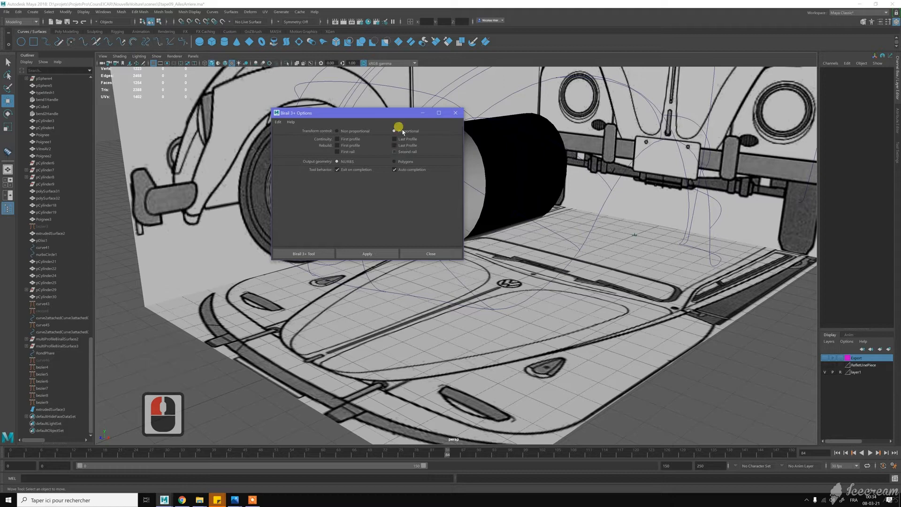
{"action": "left_click_drag", "start_coordinate": [355, 111], "coordinate": [198, 80]}
{"action": "left_click", "coordinate": [235, 222]}
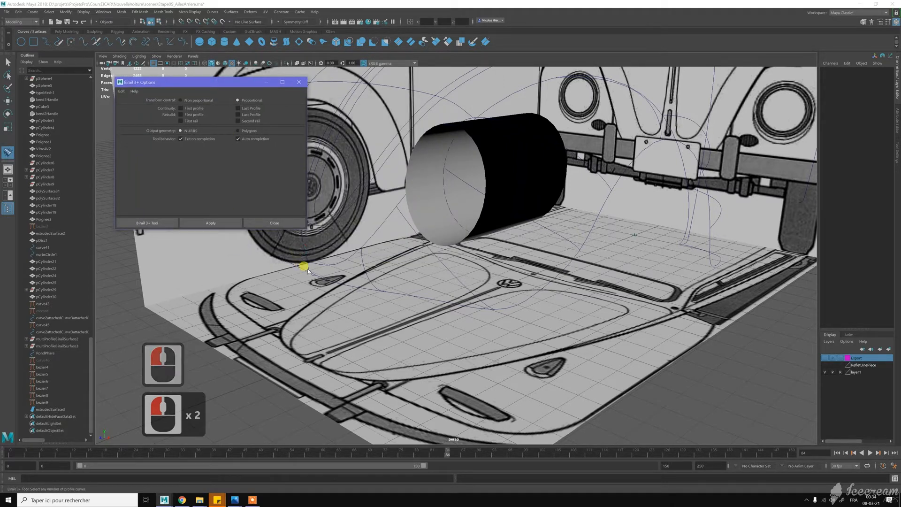
Pick curve43 and the front Bezier profiles bezier8, bezier7, bezier6 and bezier5 in order from the narrow tip, hiding layer1
{"action": "left_click", "coordinate": [582, 322]}
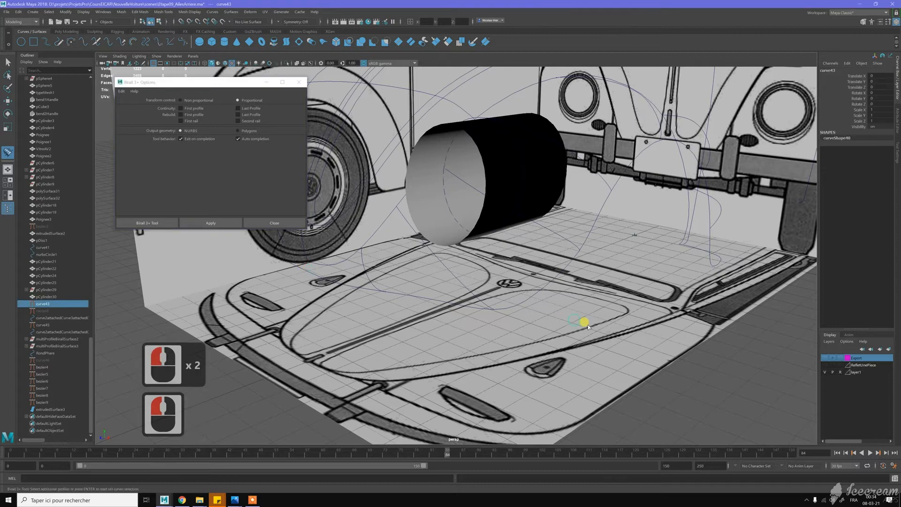
{"action": "left_click", "coordinate": [824, 372]}
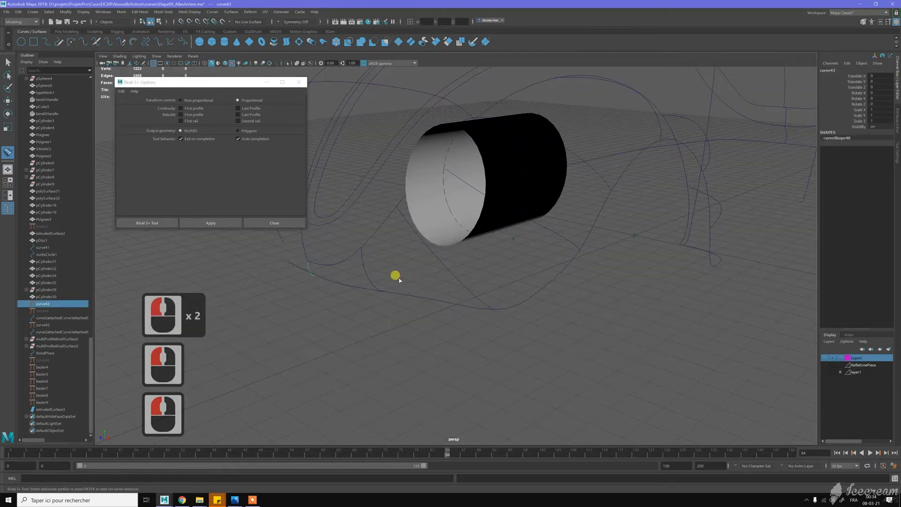
{"action": "left_click", "coordinate": [357, 265]}
{"action": "left_click", "coordinate": [454, 264]}
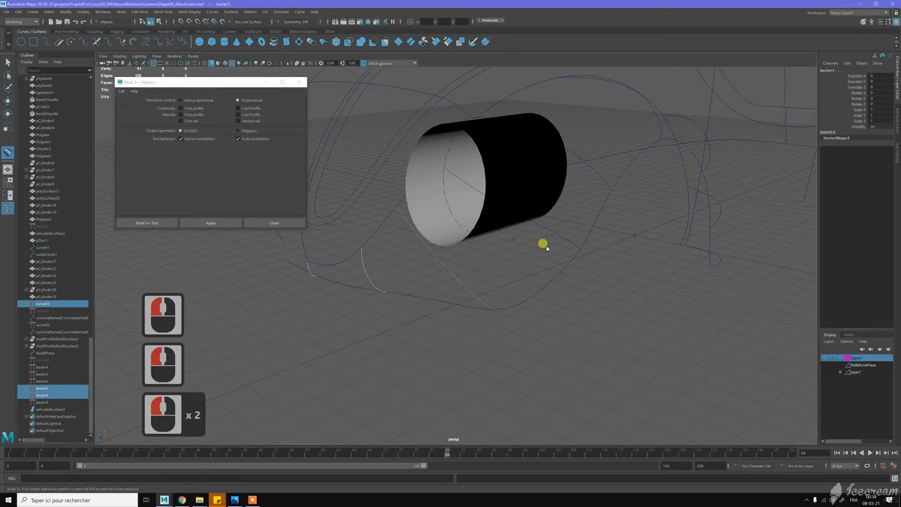
{"action": "left_click", "coordinate": [569, 201]}
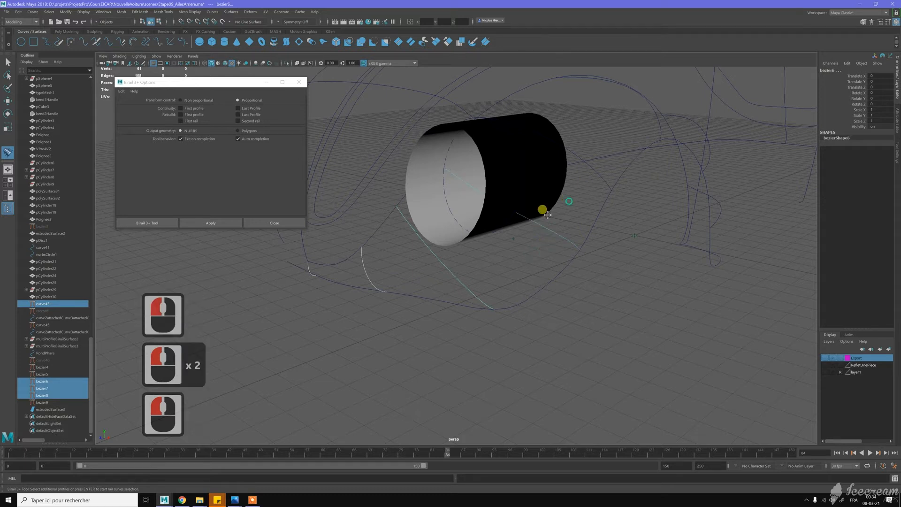
{"action": "left_click_drag", "start_coordinate": [548, 214], "coordinate": [539, 227], "text": "alt"}
{"action": "left_click", "coordinate": [537, 200]}
{"action": "scroll", "coordinate": [579, 266], "scroll_direction": "down", "scroll_amount": 2}
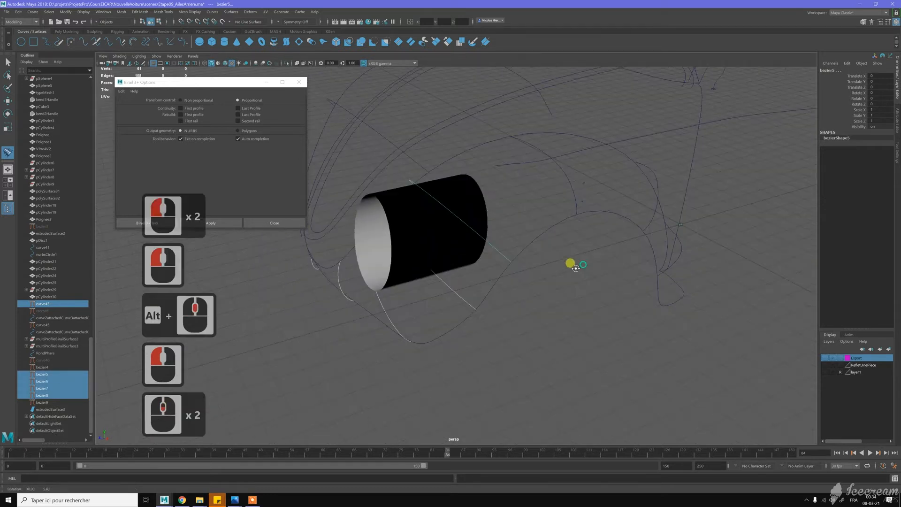
Add curve45, the two remaining Bezier profiles and the attached end curve to the birail profiles, and accept the profile set
{"action": "left_click_drag", "start_coordinate": [575, 267], "coordinate": [539, 239], "text": "alt"}
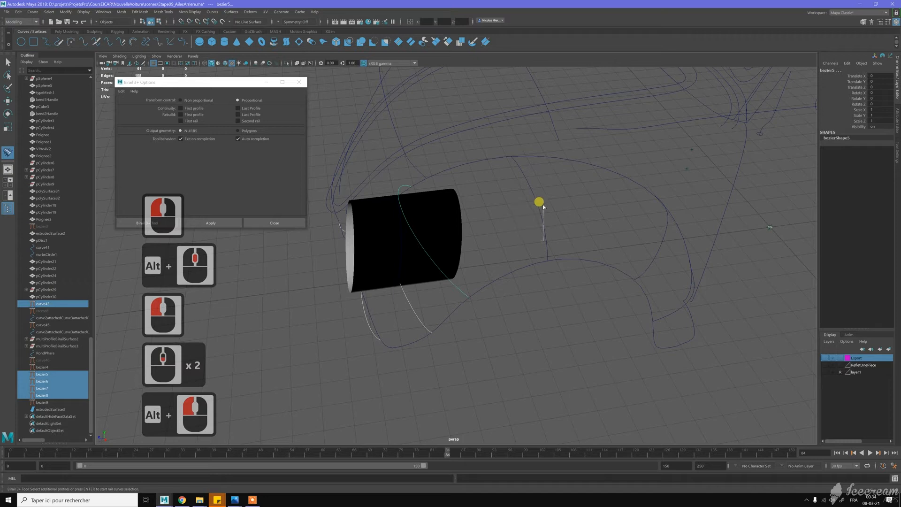
{"action": "left_click", "coordinate": [535, 204]}
{"action": "left_click_drag", "start_coordinate": [536, 204], "coordinate": [577, 215], "text": "alt"}
{"action": "left_click", "coordinate": [585, 211]}
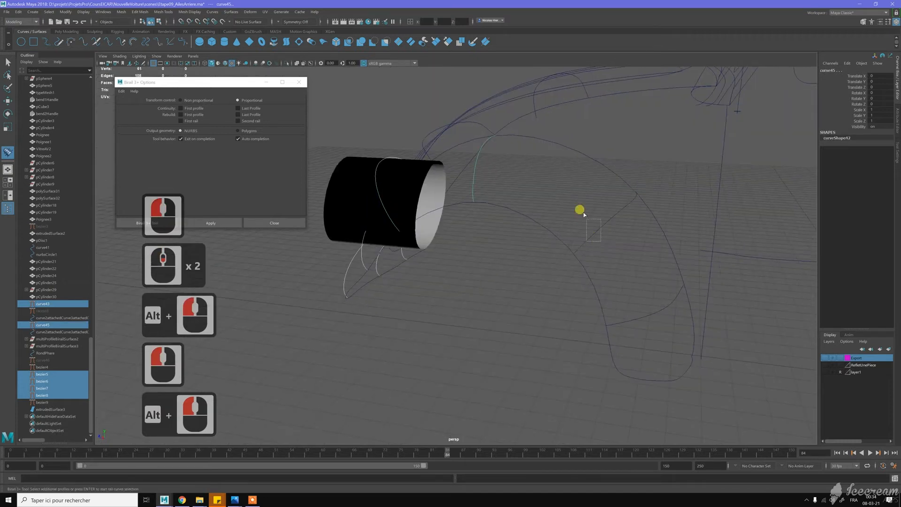
{"action": "left_click", "coordinate": [657, 361]}
{"action": "key", "text": "Return"}
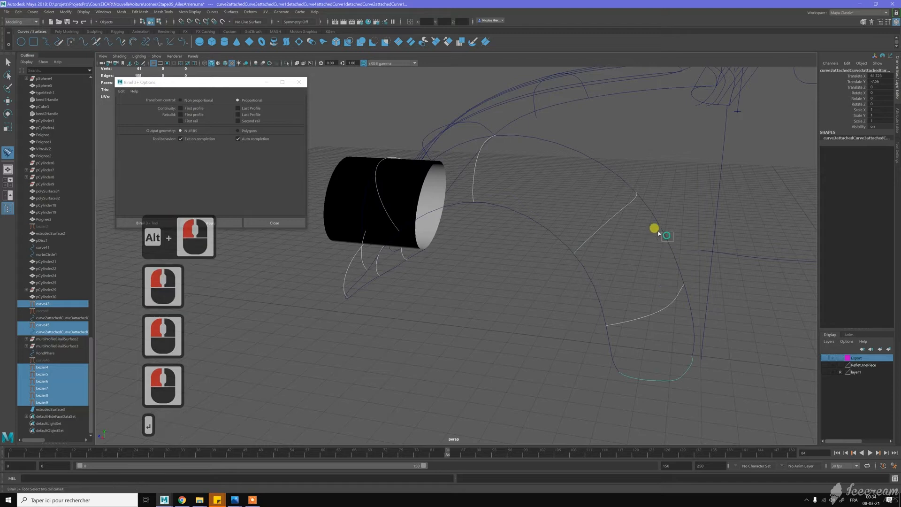
Pick the fender's outer and inner long curves as the two rails to build the NURBS birail surface
{"action": "left_click", "coordinate": [653, 234]}
{"action": "left_click", "coordinate": [583, 283]}
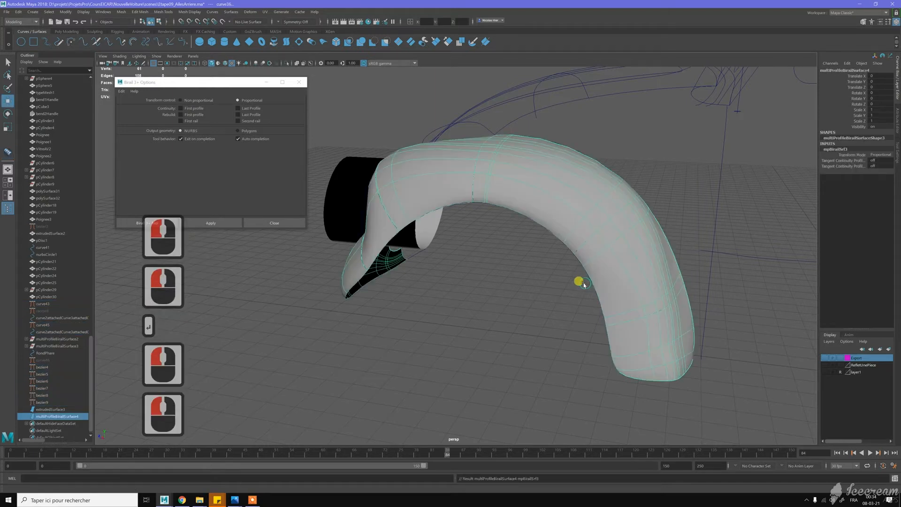
{"action": "key", "text": "w"}
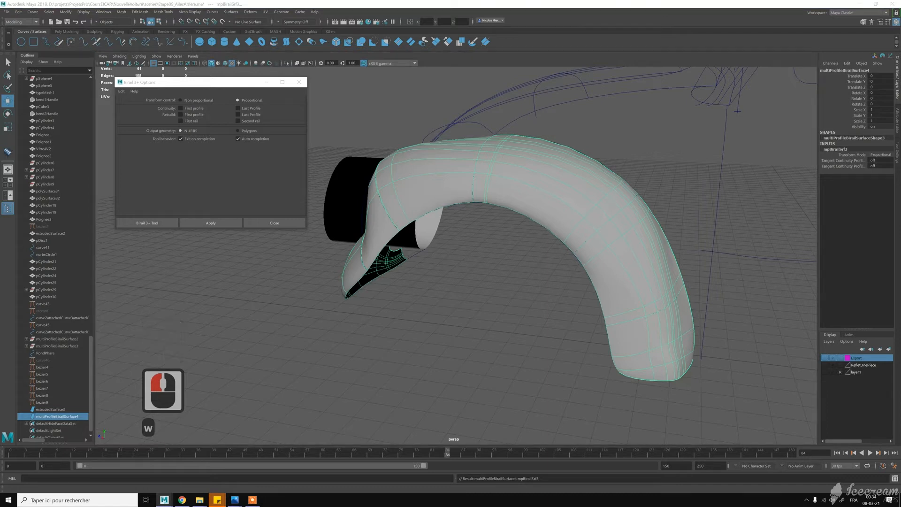
Assign the red reflective material to the new NURBS fender surface
{"action": "left_click", "coordinate": [665, 168]}
{"action": "left_click", "coordinate": [671, 151]}
{"action": "mouse_move", "coordinate": [671, 151]}
{"action": "left_mouse_down", "text": "alt"}
{"action": "mouse_move", "coordinate": [631, 165]}
{"action": "mouse_move", "coordinate": [620, 159]}
{"action": "mouse_move", "coordinate": [638, 157]}
{"action": "mouse_move", "coordinate": [680, 177]}
{"action": "mouse_move", "coordinate": [715, 158]}
{"action": "mouse_move", "coordinate": [704, 155]}
{"action": "mouse_move", "coordinate": [555, 237]}
{"action": "left_mouse_up", "text": "alt"}
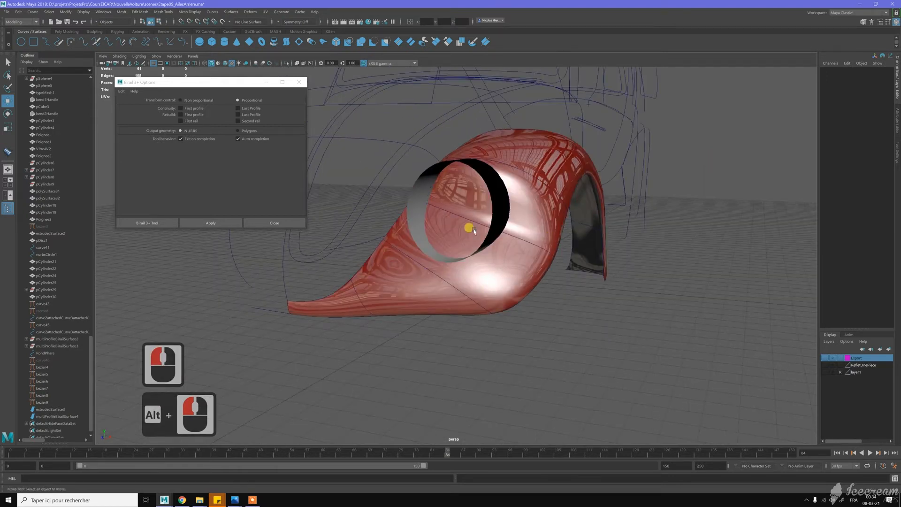
Close the Birail 3+ options and examine where the headlight tube intersects the NURBS fender
{"action": "scroll", "coordinate": [474, 231], "scroll_direction": "up", "scroll_amount": 4}
{"action": "left_click_drag", "start_coordinate": [438, 223], "coordinate": [439, 230], "text": "alt"}
{"action": "middle_click_drag", "start_coordinate": [303, 213], "coordinate": [291, 219], "text": "alt"}
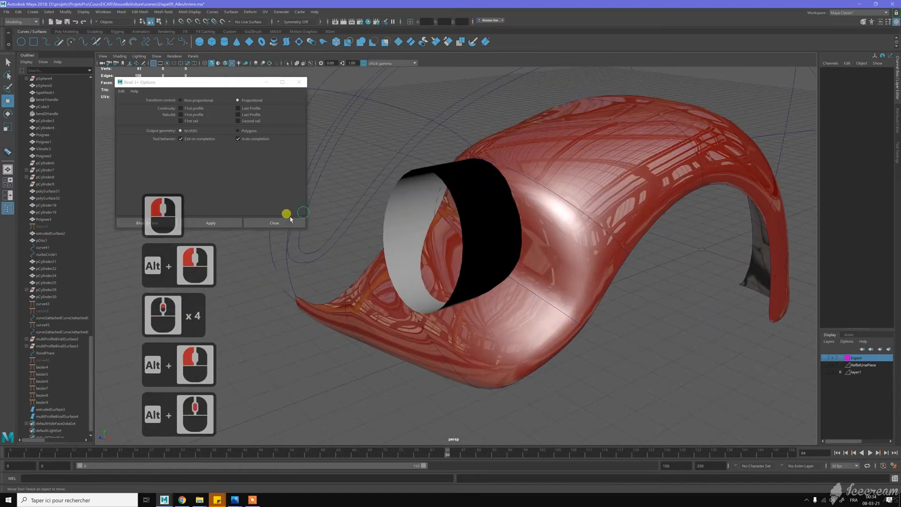
{"action": "left_click", "coordinate": [291, 220]}
{"action": "key", "text": "w"}
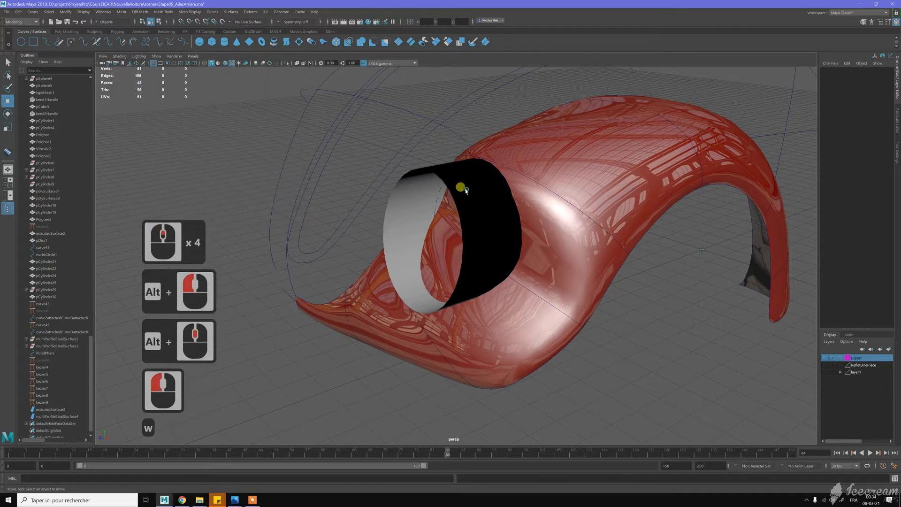
{"action": "left_click", "coordinate": [466, 190]}
{"action": "left_click", "coordinate": [629, 332]}
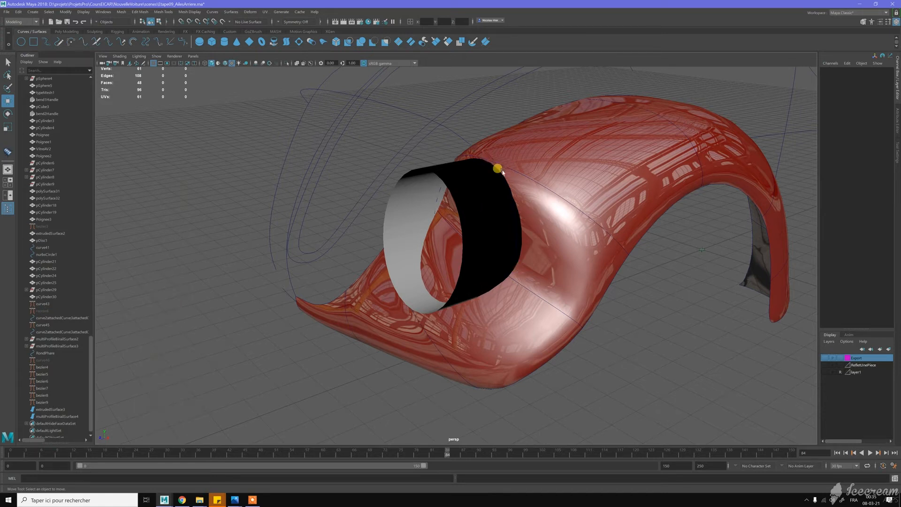
Start the NURBS Boolean Difference tool for the headlight tube and the fender surface
{"action": "left_click", "coordinate": [520, 285]}
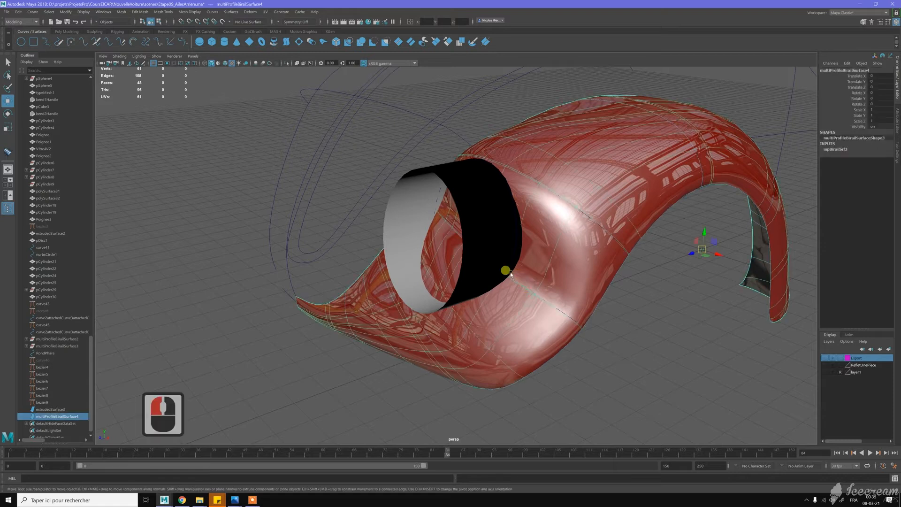
{"action": "left_click", "coordinate": [631, 318]}
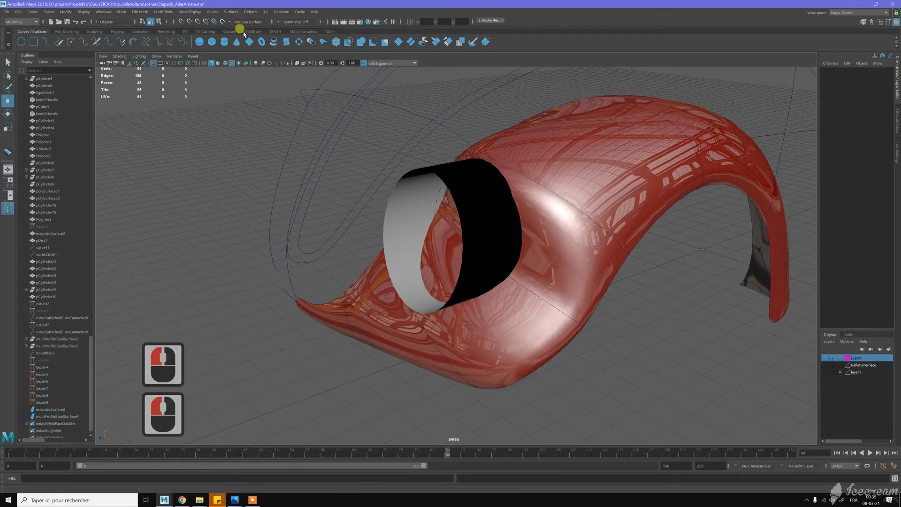
{"action": "left_click", "coordinate": [228, 11]}
{"action": "left_click", "coordinate": [229, 11]}
{"action": "left_click", "coordinate": [233, 10]}
{"action": "left_click", "coordinate": [234, 11]}
{"action": "left_click", "coordinate": [237, 12]}
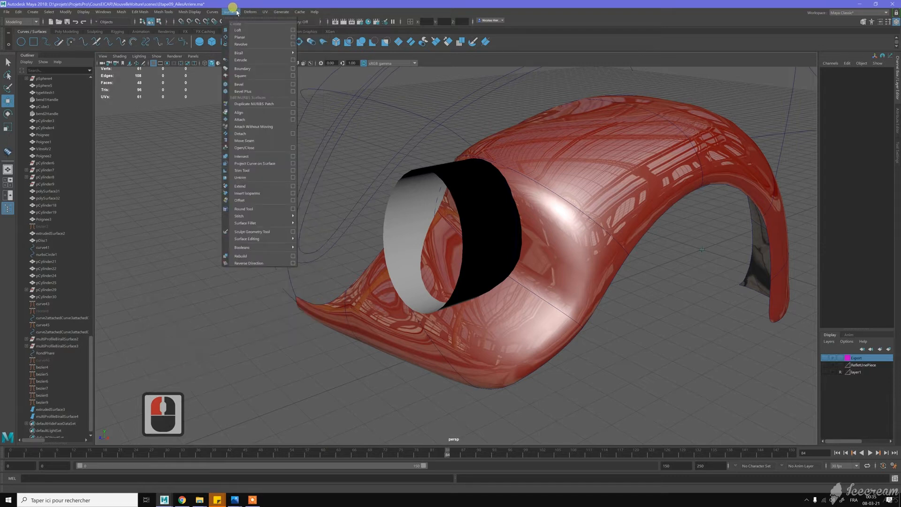
{"action": "mouse_move", "coordinate": [268, 246]}
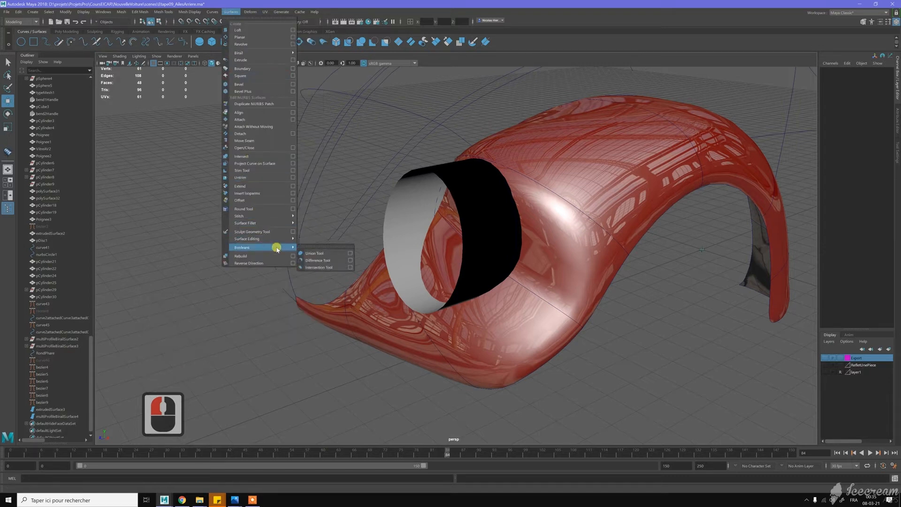
{"action": "left_click", "coordinate": [320, 261]}
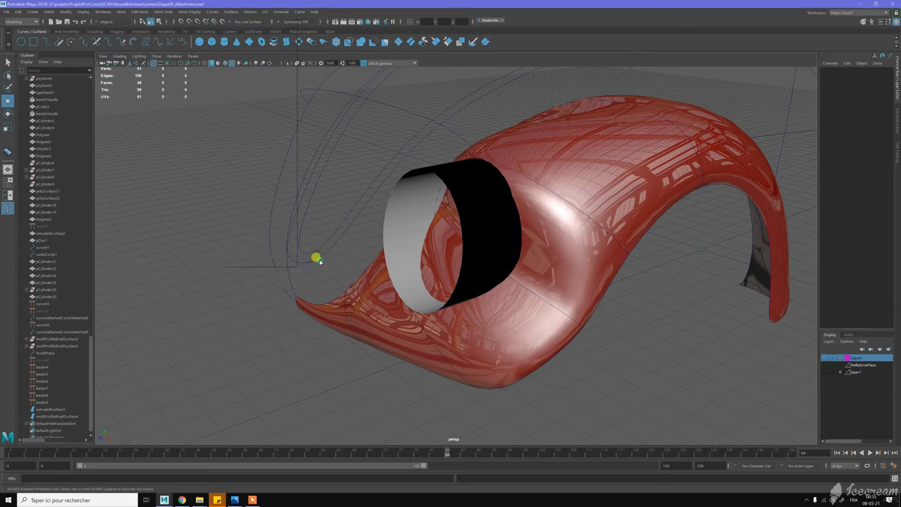
{"action": "left_click", "coordinate": [470, 230]}
{"action": "left_click", "coordinate": [536, 241], "text": "shift"}
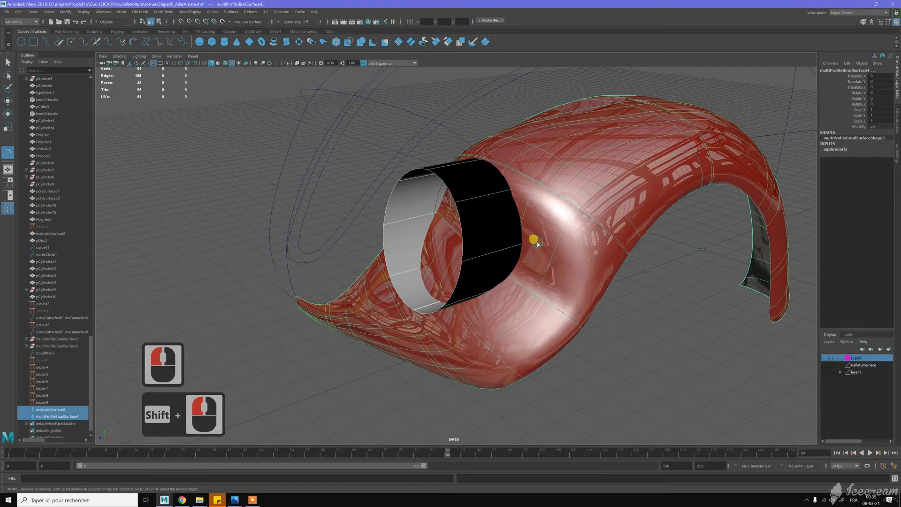
{"action": "key", "text": "z"}
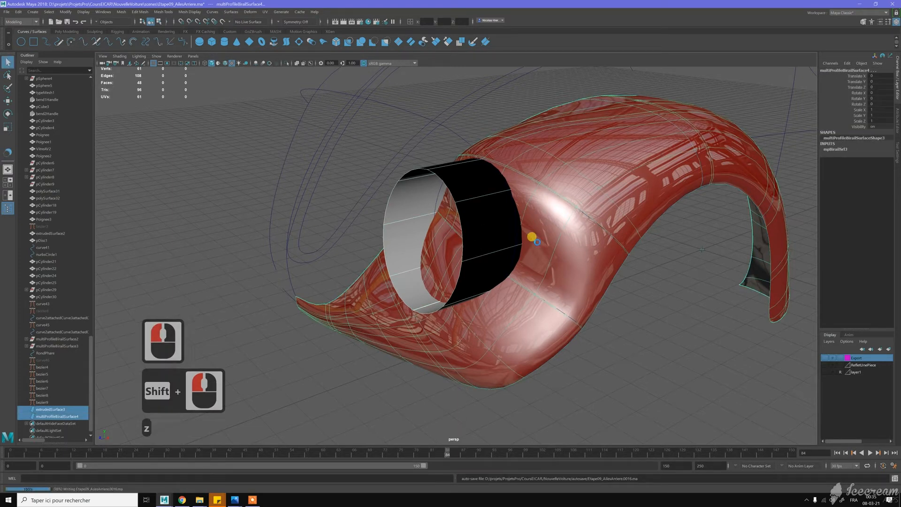
Apply the Boolean with the headlight tube as first object and the fender as second, and set its operation to Intersect
{"action": "left_click", "coordinate": [517, 249]}
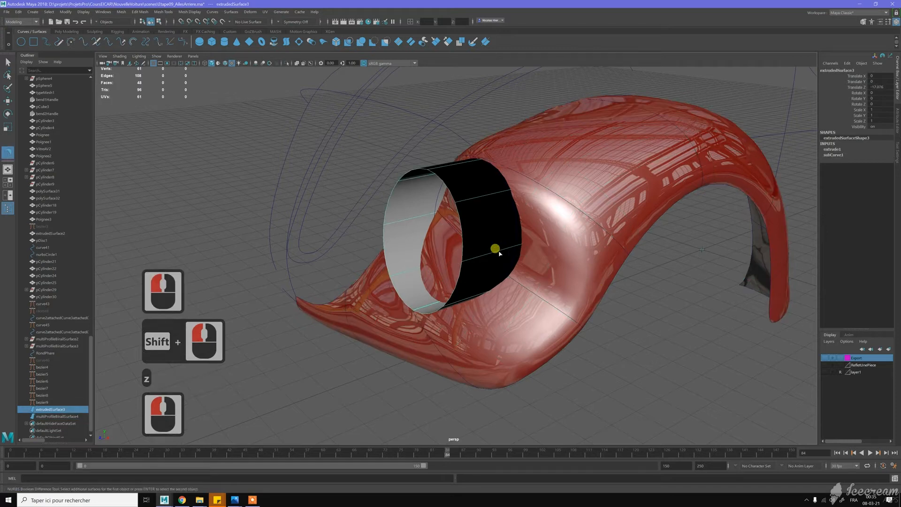
{"action": "key", "text": "Return"}
{"action": "left_click", "coordinate": [539, 250]}
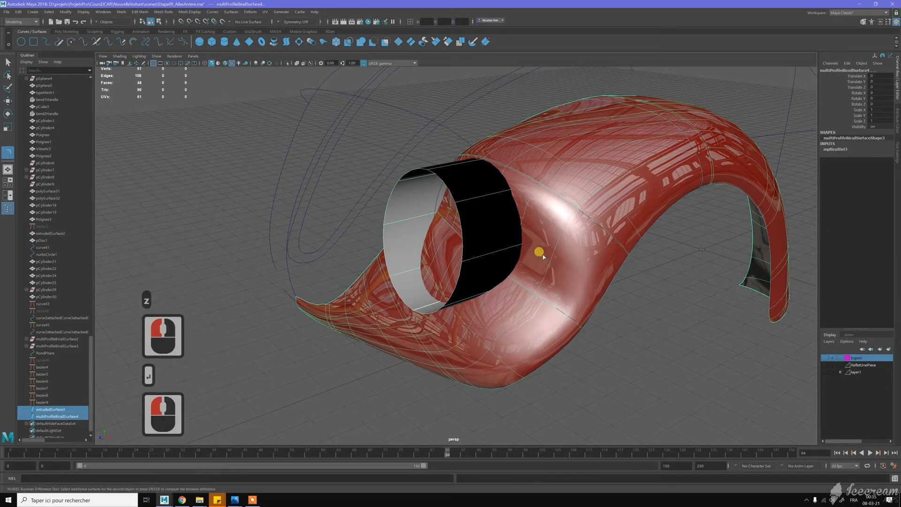
{"action": "key", "text": "Return"}
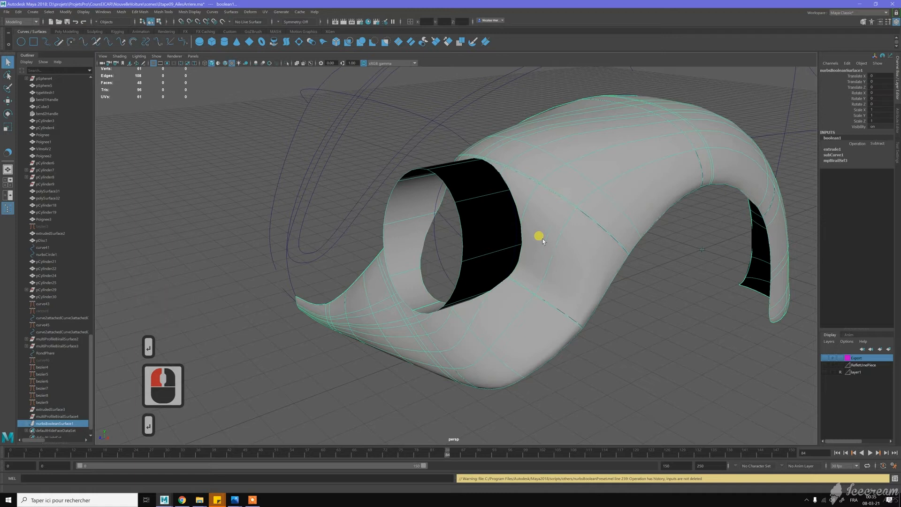
{"action": "left_click", "coordinate": [857, 143]}
{"action": "middle_click_drag", "start_coordinate": [710, 253], "coordinate": [765, 249]}
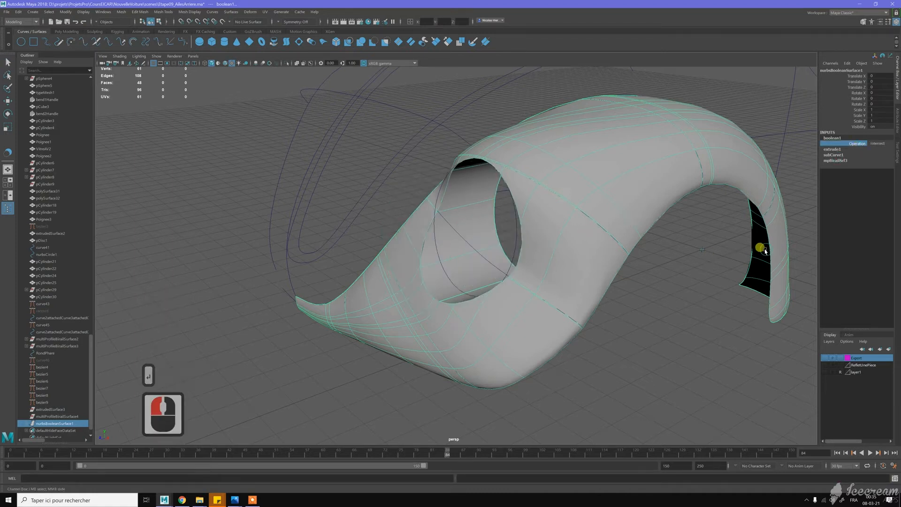
Assign the red reflective material to the fender part of the Boolean result
{"action": "left_click_drag", "start_coordinate": [521, 190], "coordinate": [527, 161], "text": "alt"}
{"action": "key", "text": "w"}
{"action": "left_click", "coordinate": [584, 176]}
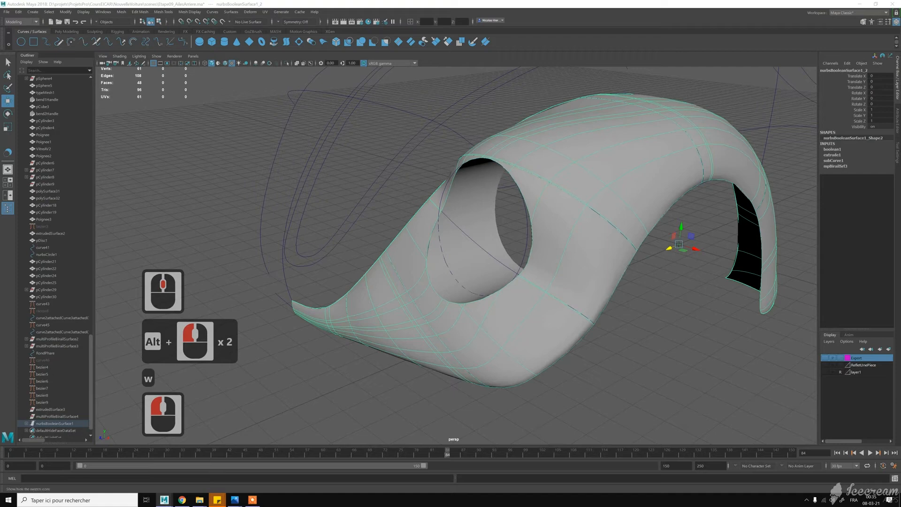
{"action": "right_click_drag", "start_coordinate": [649, 270], "coordinate": [655, 274]}
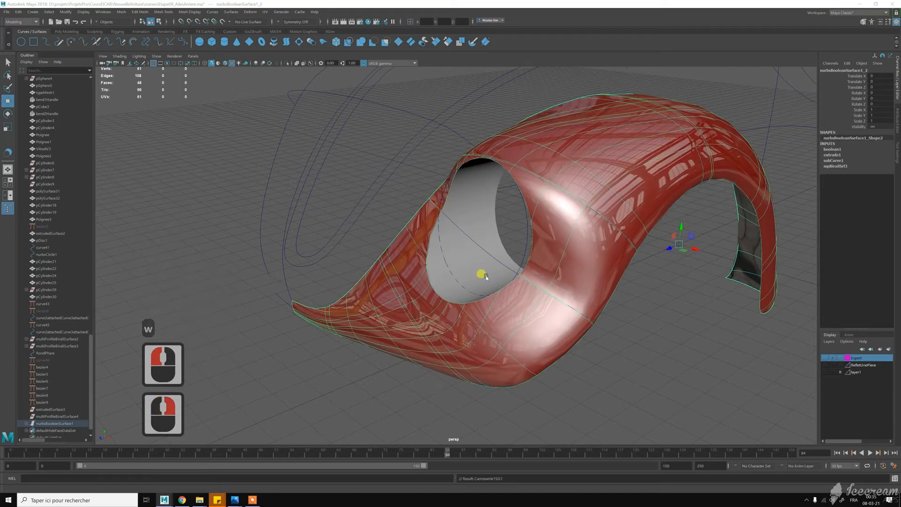
{"action": "left_click", "coordinate": [637, 328]}
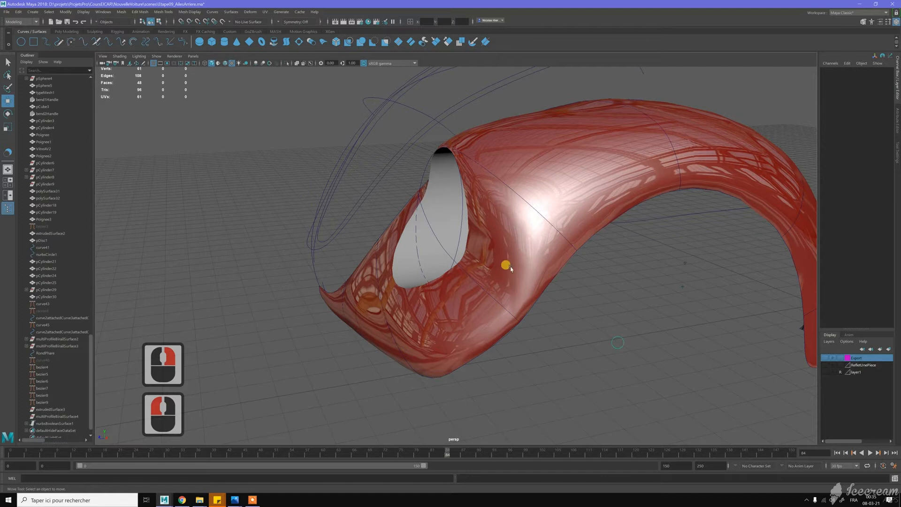
Switch to the four-view layout, frame the fender in the side view and show the blueprint images on layer1
{"action": "left_click", "coordinate": [507, 263], "text": "alt"}
{"action": "key", "text": "space"}
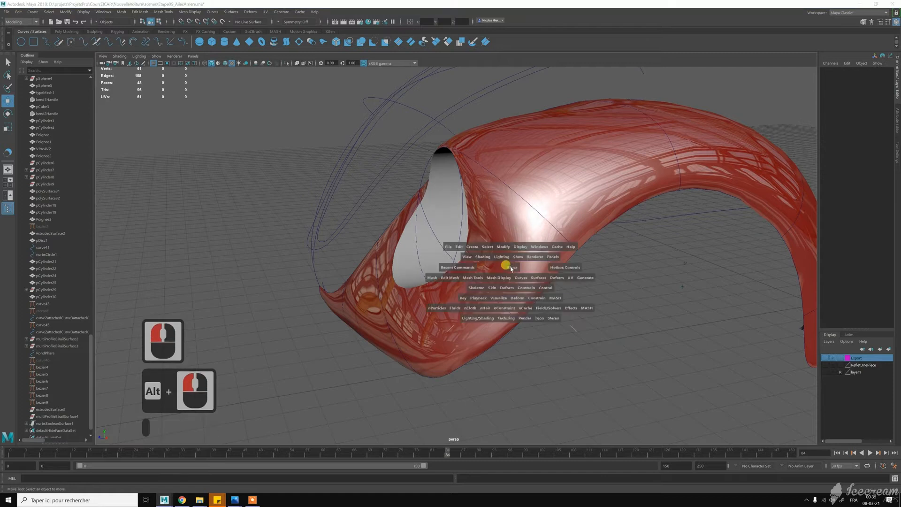
{"action": "scroll", "coordinate": [593, 351], "scroll_direction": "down", "scroll_amount": 7}
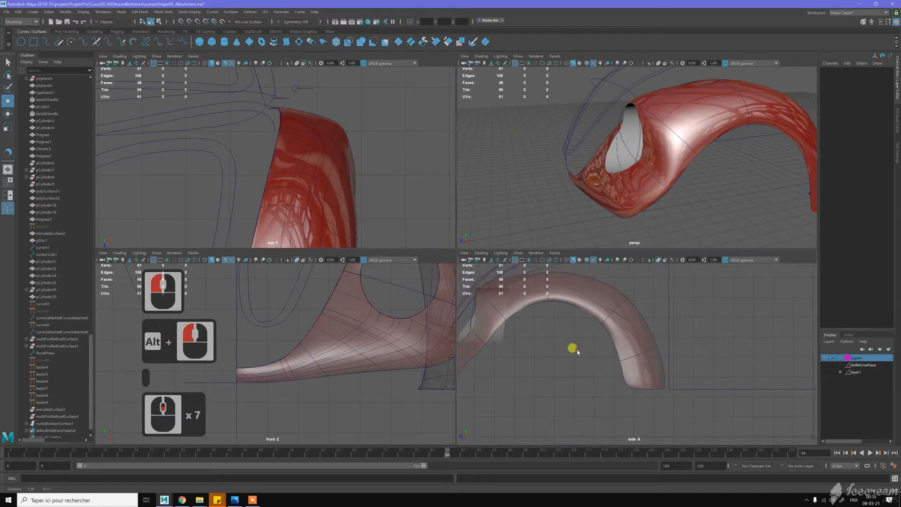
{"action": "middle_click_drag", "start_coordinate": [573, 348], "coordinate": [599, 353], "text": "alt"}
{"action": "scroll", "coordinate": [548, 336], "scroll_direction": "up", "scroll_amount": 2}
{"action": "scroll", "coordinate": [548, 335], "scroll_direction": "up", "scroll_amount": 2}
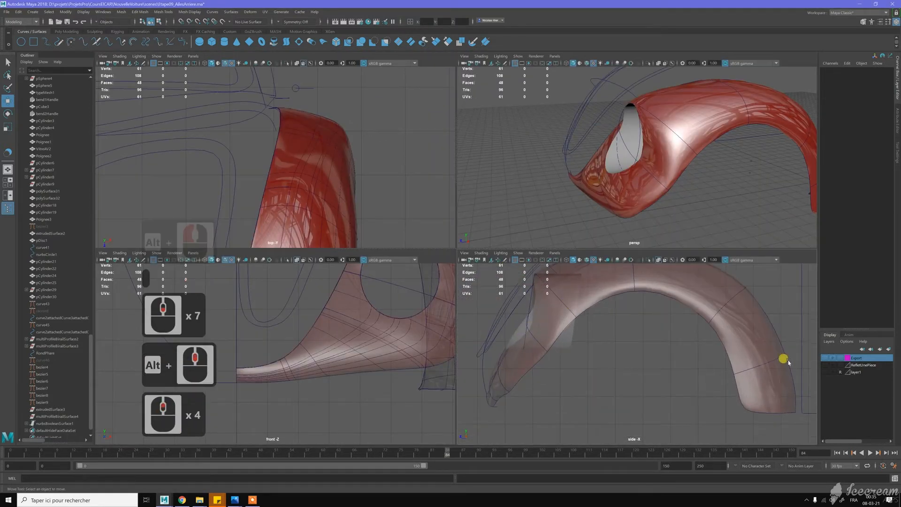
{"action": "middle_click_drag", "start_coordinate": [639, 355], "coordinate": [674, 377], "text": "alt"}
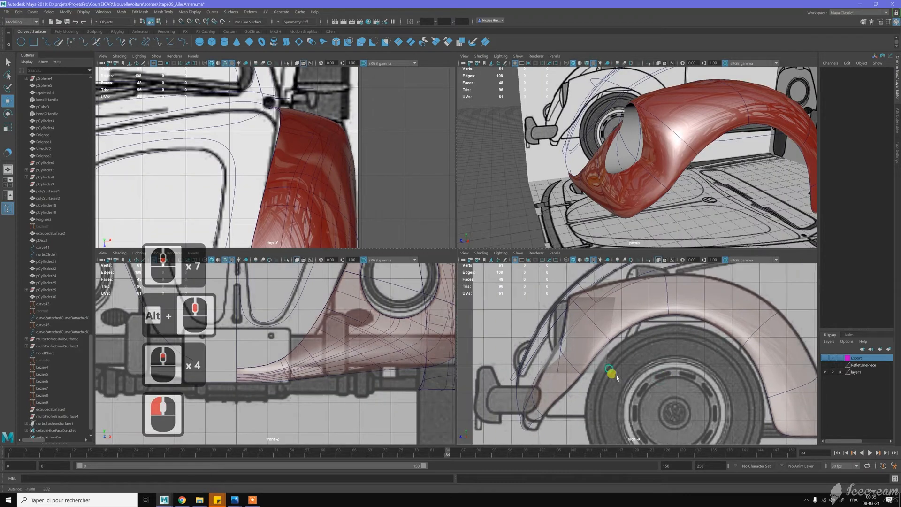
Examine how the fender and its headlight opening match the blueprints in the side, front and perspective views
{"action": "left_click", "coordinate": [623, 309]}
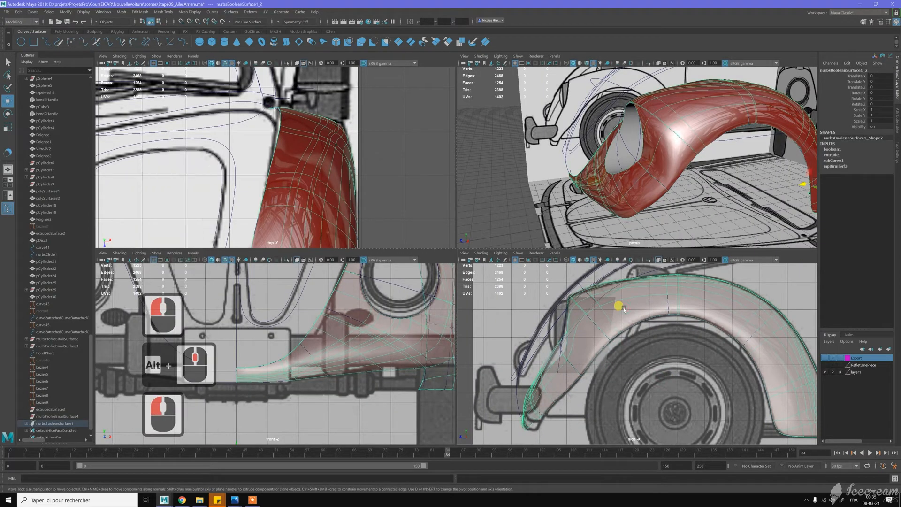
{"action": "key", "text": "9"}
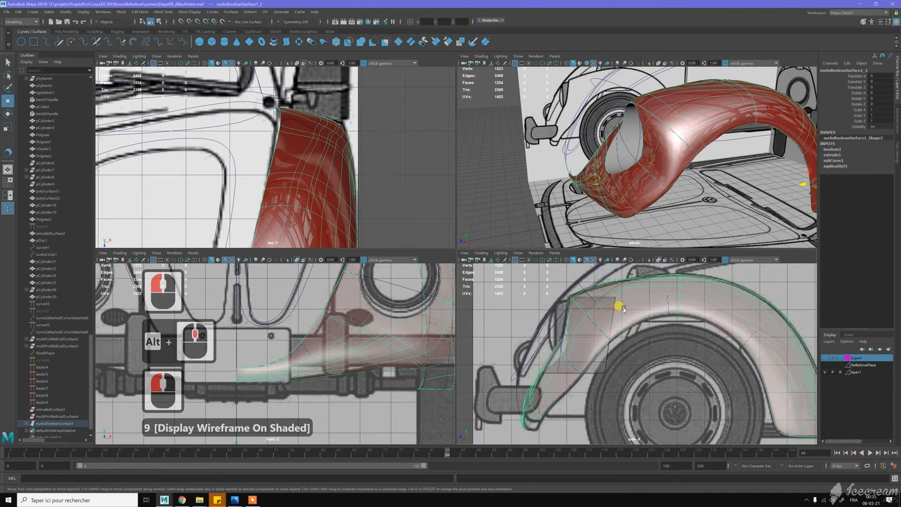
{"action": "left_click", "coordinate": [551, 287]}
{"action": "scroll", "coordinate": [555, 350], "scroll_direction": "up", "scroll_amount": 2}
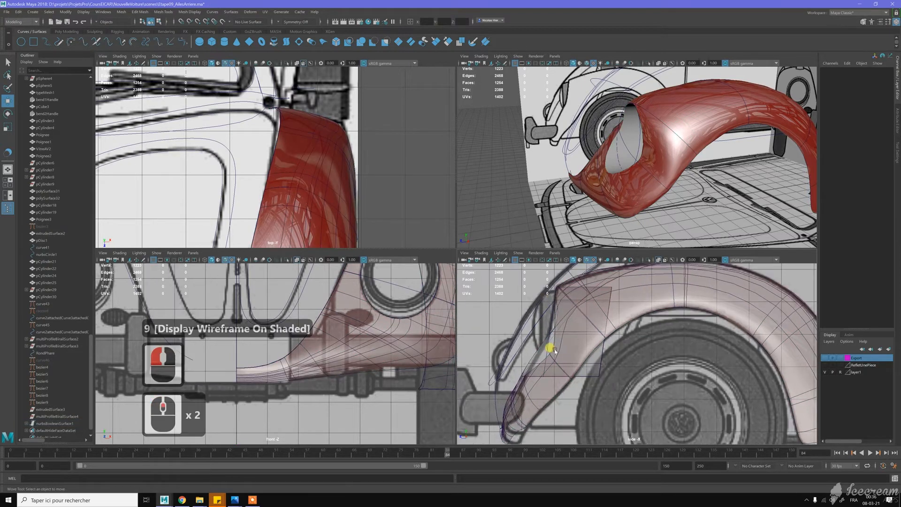
{"action": "left_click", "coordinate": [561, 344]}
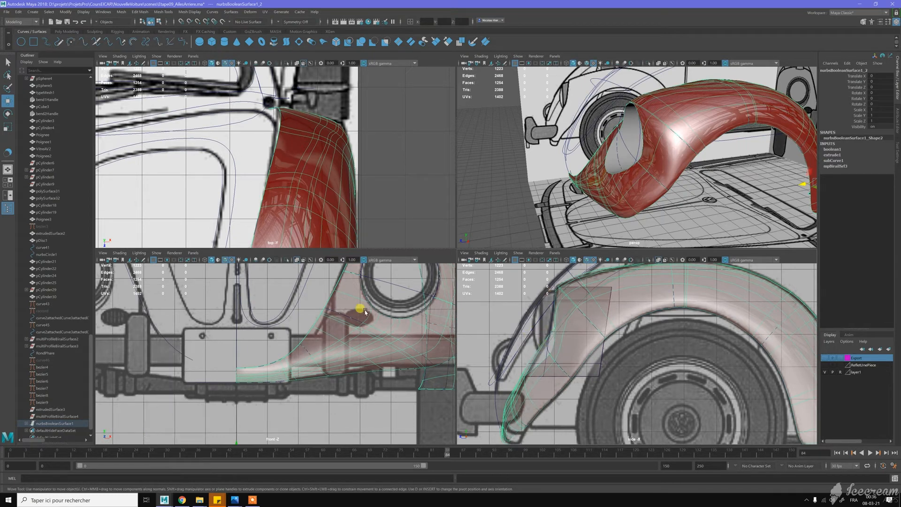
{"action": "scroll", "coordinate": [379, 298], "scroll_direction": "up", "scroll_amount": 3}
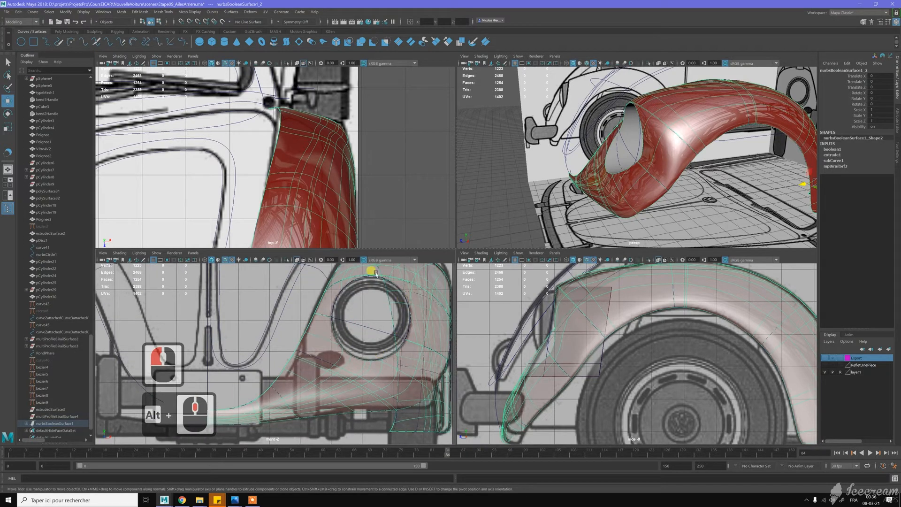
{"action": "left_click_drag", "start_coordinate": [594, 173], "coordinate": [699, 113], "text": "alt"}
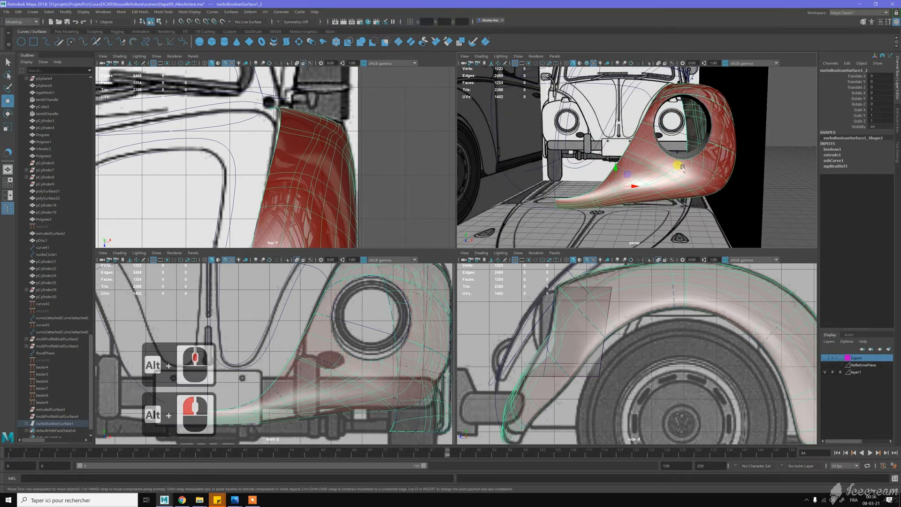
{"action": "left_click", "coordinate": [391, 172]}
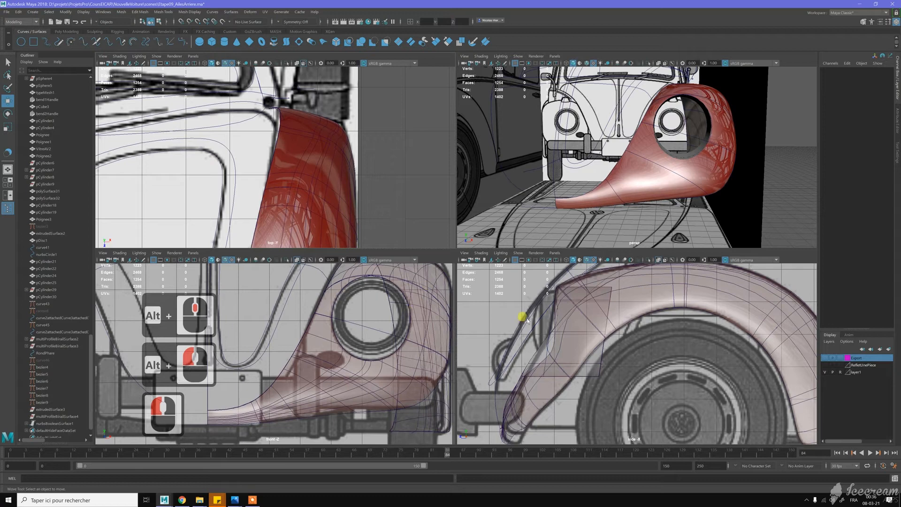
{"action": "left_click", "coordinate": [552, 342]}
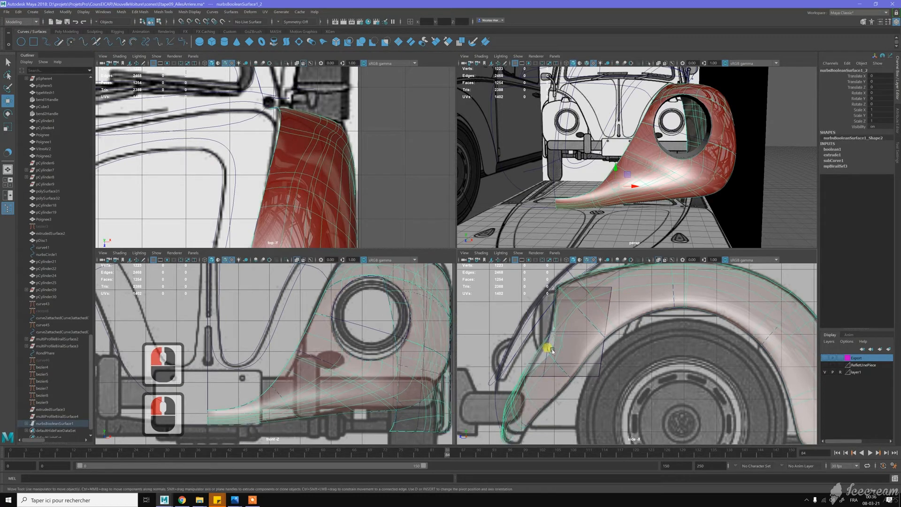
{"action": "left_click_drag", "start_coordinate": [624, 187], "coordinate": [580, 190], "text": "alt"}
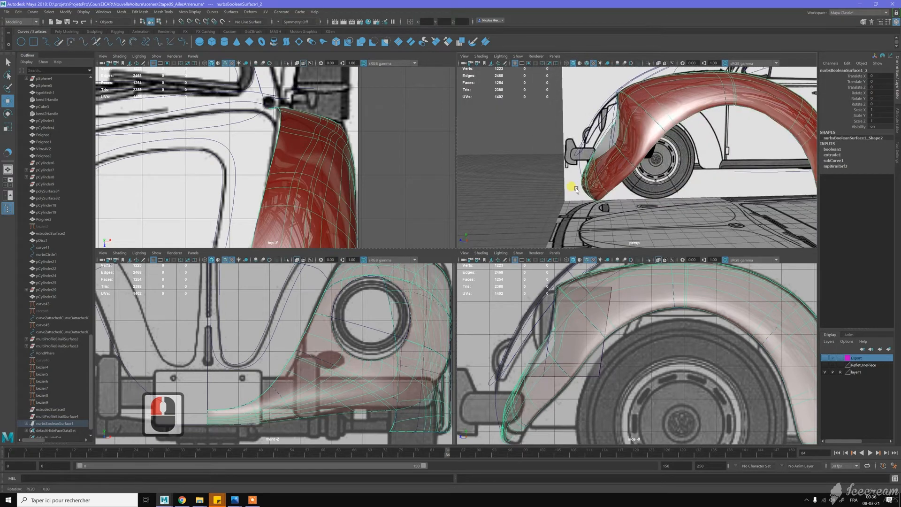
{"action": "left_click", "coordinate": [580, 188], "text": "alt"}
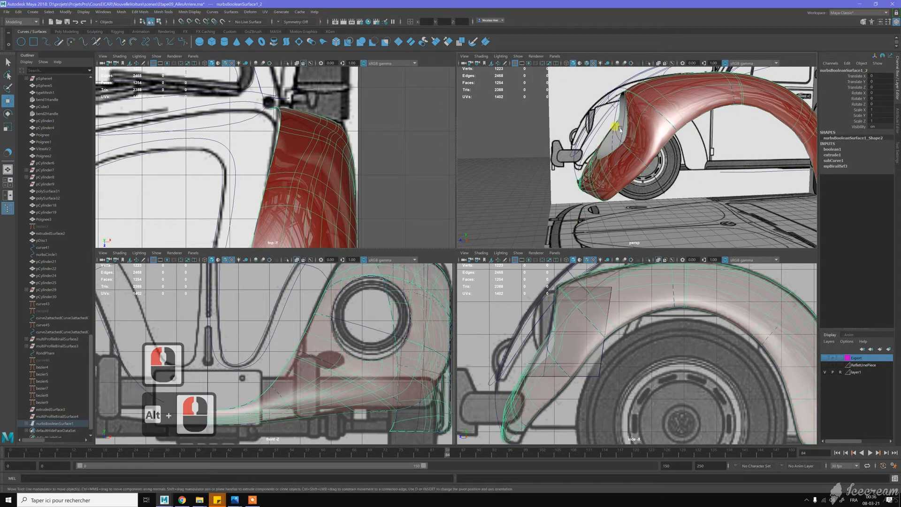
Turn on X-ray shading in the top view and frame the headlight area of the fender
{"action": "scroll", "coordinate": [362, 147], "scroll_direction": "down", "scroll_amount": 7}
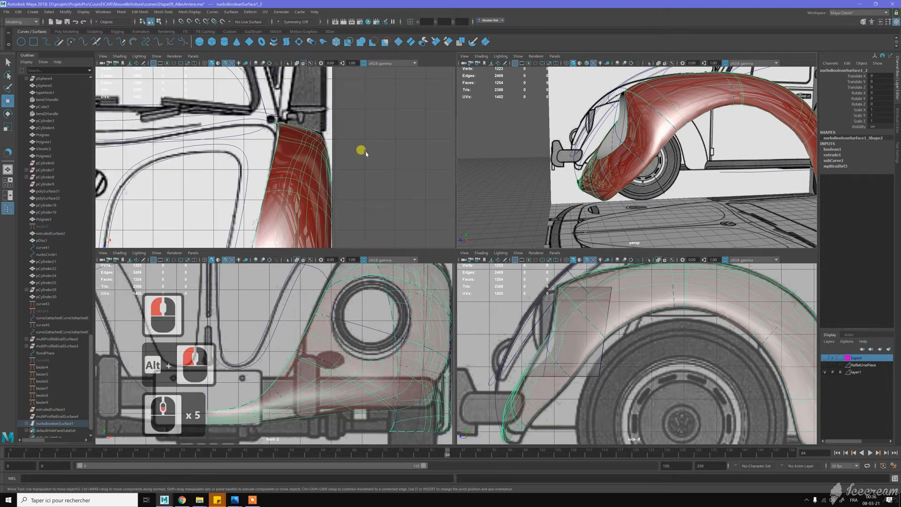
{"action": "scroll", "coordinate": [283, 135], "scroll_direction": "up", "scroll_amount": 5}
{"action": "scroll", "coordinate": [305, 178], "scroll_direction": "down", "scroll_amount": 3}
{"action": "scroll", "coordinate": [318, 188], "scroll_direction": "up", "scroll_amount": 6}
{"action": "mouse_move", "coordinate": [318, 169]}
{"action": "middle_mouse_down", "text": "alt"}
{"action": "mouse_move", "coordinate": [332, 151]}
{"action": "mouse_move", "coordinate": [350, 161]}
{"action": "mouse_move", "coordinate": [298, 136]}
{"action": "mouse_move", "coordinate": [302, 178]}
{"action": "middle_mouse_up", "text": "alt"}
{"action": "left_click", "coordinate": [296, 63]}
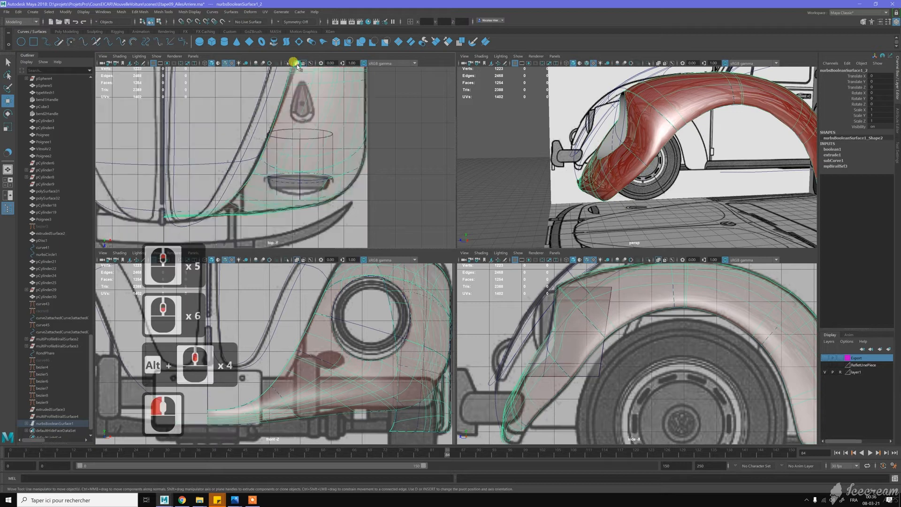
{"action": "scroll", "coordinate": [310, 155], "scroll_direction": "up", "scroll_amount": 4}
{"action": "scroll", "coordinate": [281, 186], "scroll_direction": "up", "scroll_amount": 4}
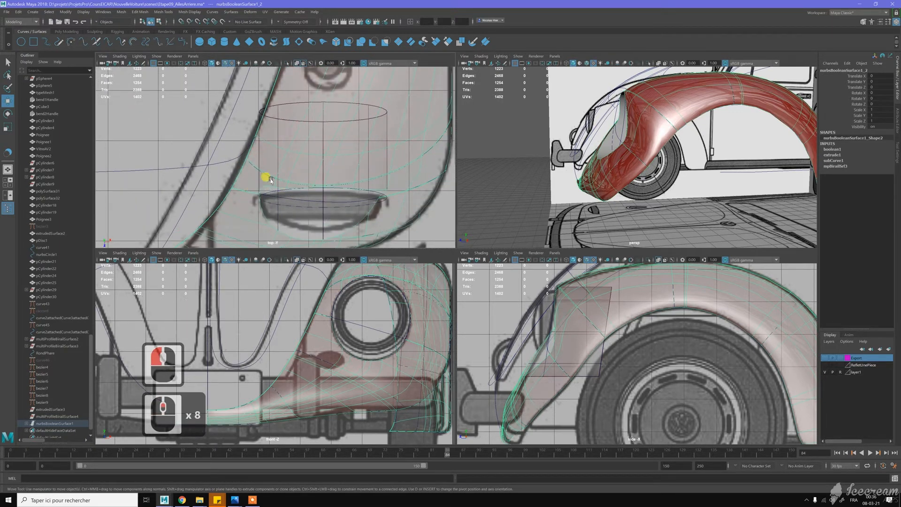
Move a control vertex of profile curve bezier6 in the top view, forward and then sideways, to reshape the fender around the headlight
{"action": "left_click", "coordinate": [292, 200]}
{"action": "left_click_drag", "start_coordinate": [509, 167], "coordinate": [624, 171], "text": "alt"}
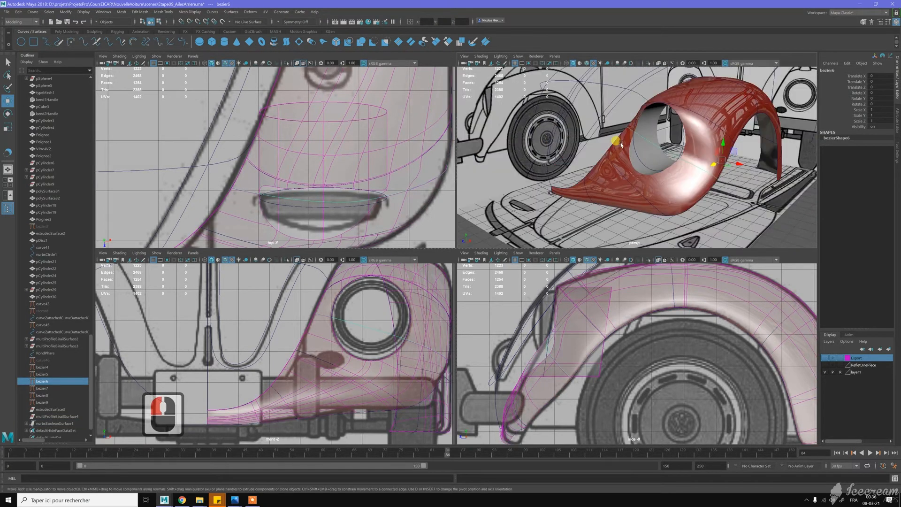
{"action": "left_click", "coordinate": [719, 222]}
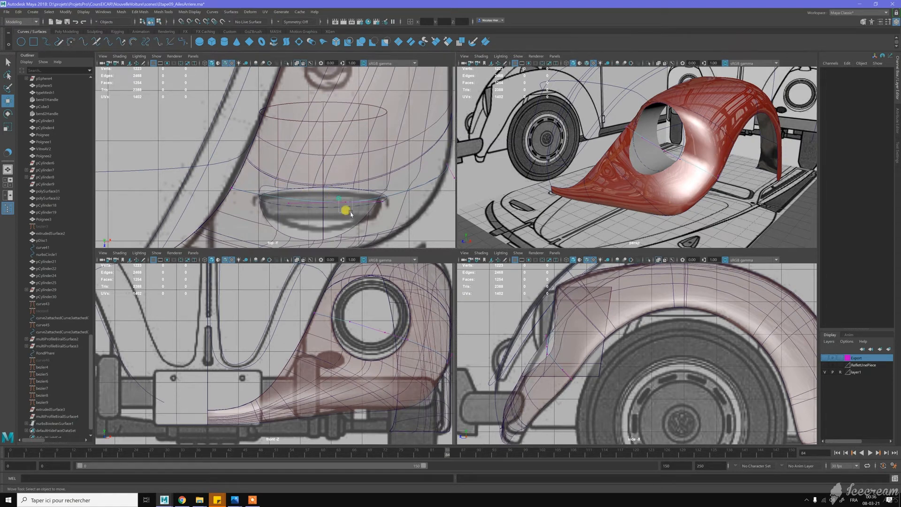
{"action": "left_click", "coordinate": [351, 214]}
{"action": "left_click_drag", "start_coordinate": [355, 215], "coordinate": [337, 227]}
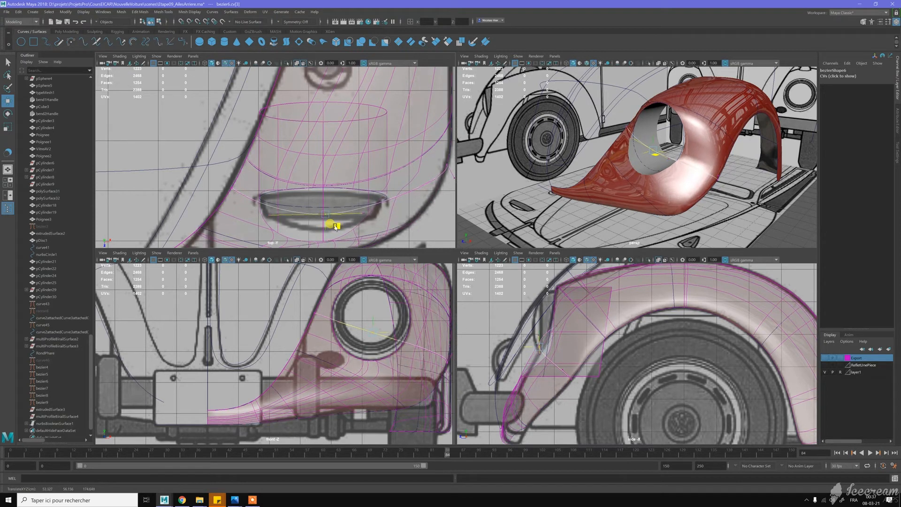
{"action": "left_click_drag", "start_coordinate": [335, 227], "coordinate": [360, 229]}
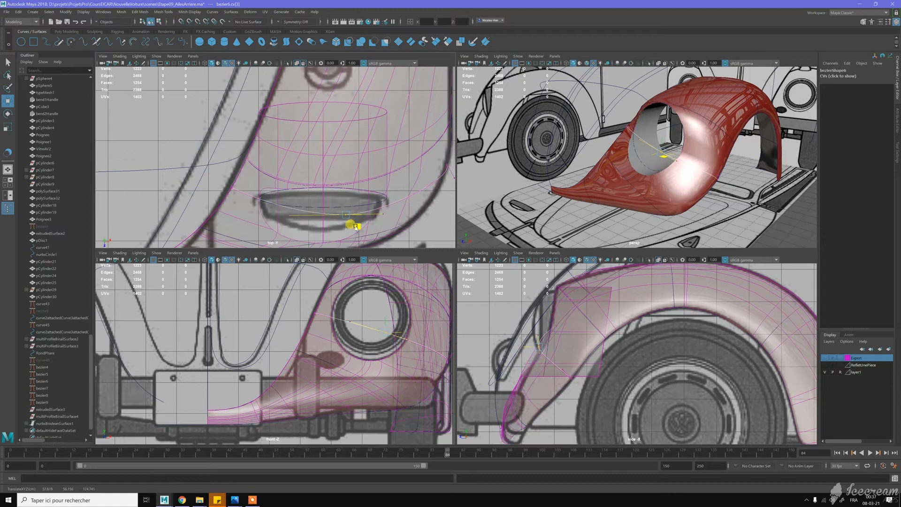
Move bezier6's outer tangent vertex slightly, then pull its inner tangent handle forward and inward beside the headlight in the top view
{"action": "left_click_drag", "start_coordinate": [358, 227], "coordinate": [358, 224]}
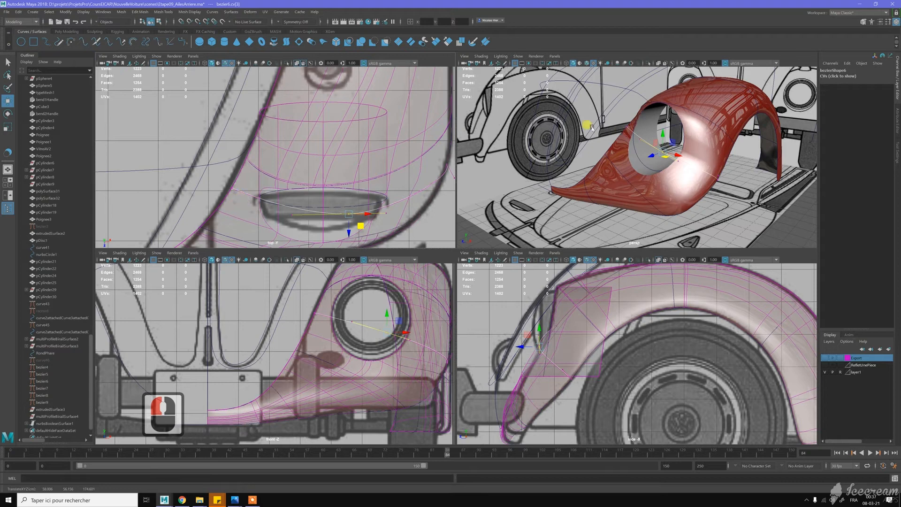
{"action": "left_click", "coordinate": [622, 132]}
{"action": "scroll", "coordinate": [617, 137], "scroll_direction": "up", "scroll_amount": 5}
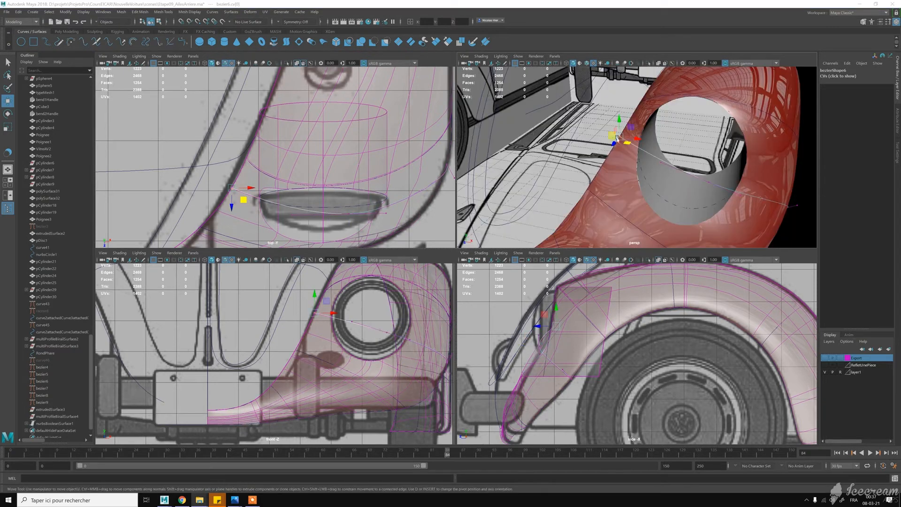
{"action": "right_click", "coordinate": [572, 147], "text": "shift"}
{"action": "right_click_drag", "start_coordinate": [568, 147], "coordinate": [535, 145], "text": "shift"}
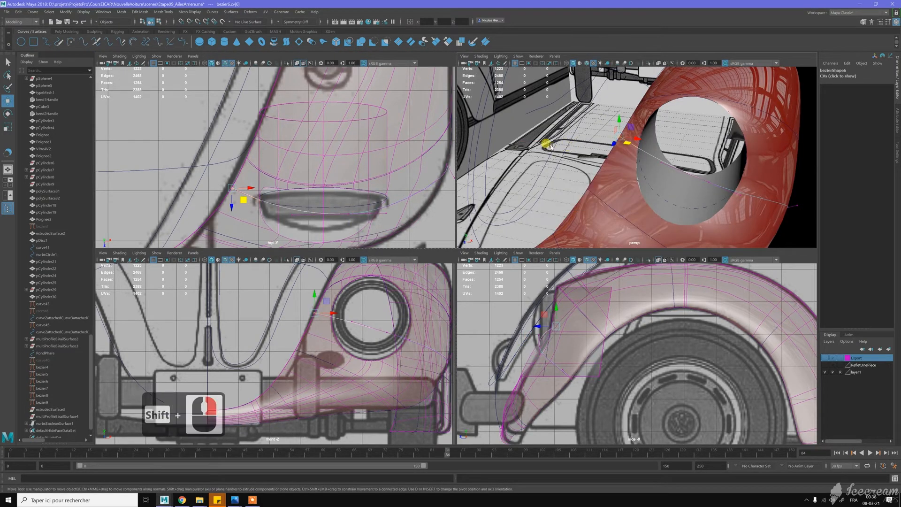
{"action": "left_click", "coordinate": [643, 153]}
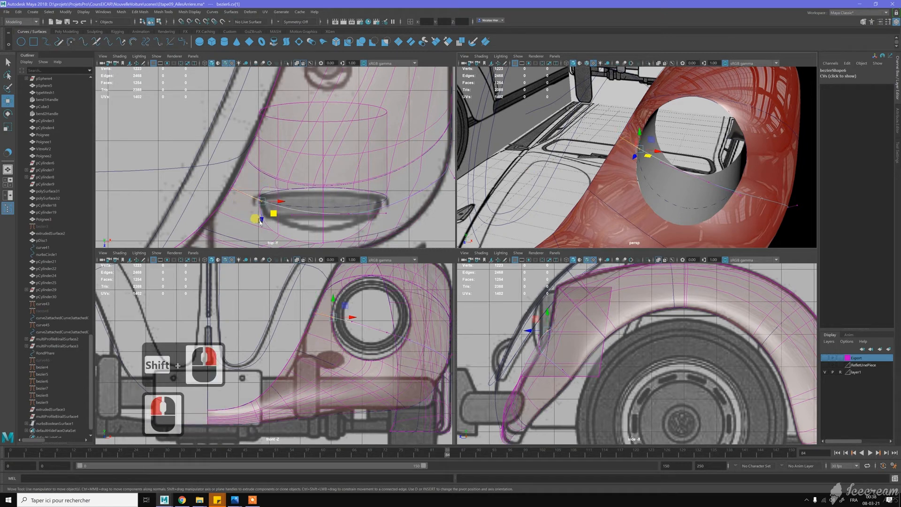
{"action": "left_click_drag", "start_coordinate": [261, 222], "coordinate": [240, 235]}
{"action": "left_click", "coordinate": [238, 231]}
{"action": "left_click", "coordinate": [257, 229]}
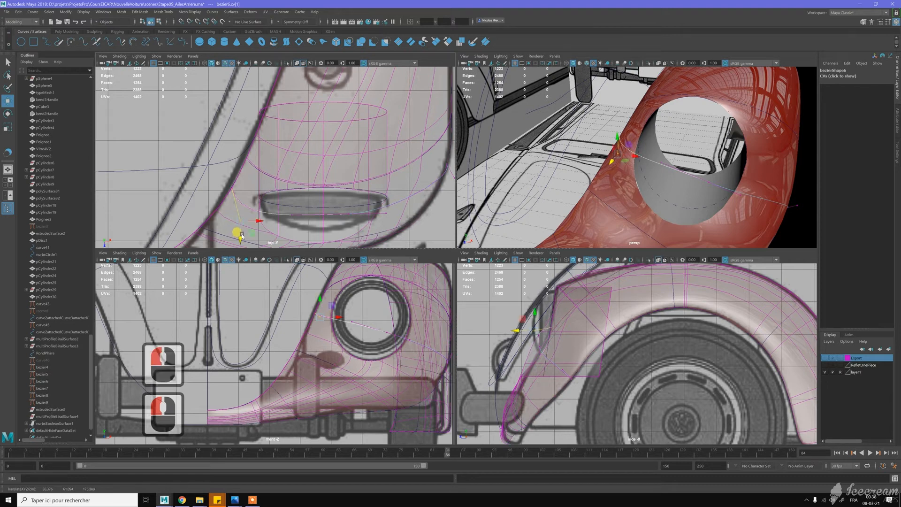
Nudge bezier6's inner handle in the front view and shift the neighbouring control vertex inward in the top view
{"action": "left_click_drag", "start_coordinate": [318, 296], "coordinate": [319, 295]}
{"action": "left_click", "coordinate": [659, 156]}
{"action": "left_click", "coordinate": [522, 205]}
{"action": "mouse_move", "coordinate": [310, 215]}
{"action": "left_mouse_down"}
{"action": "mouse_move", "coordinate": [288, 212]}
{"action": "mouse_move", "coordinate": [297, 214]}
{"action": "left_mouse_up"}
Reposition bezier6's inner handle lengthwise and move the neighbouring vertex further towards the headlight's inner edge in the top view
{"action": "left_click", "coordinate": [239, 220]}
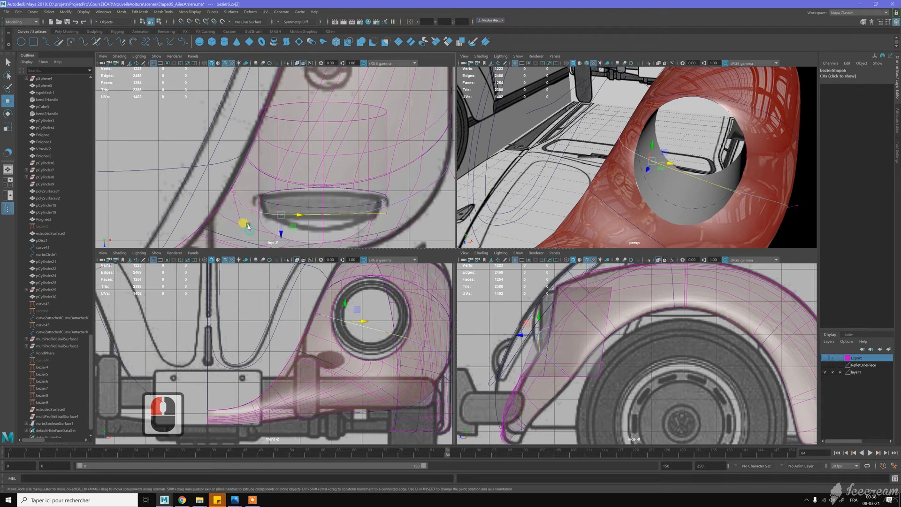
{"action": "left_click", "coordinate": [238, 220]}
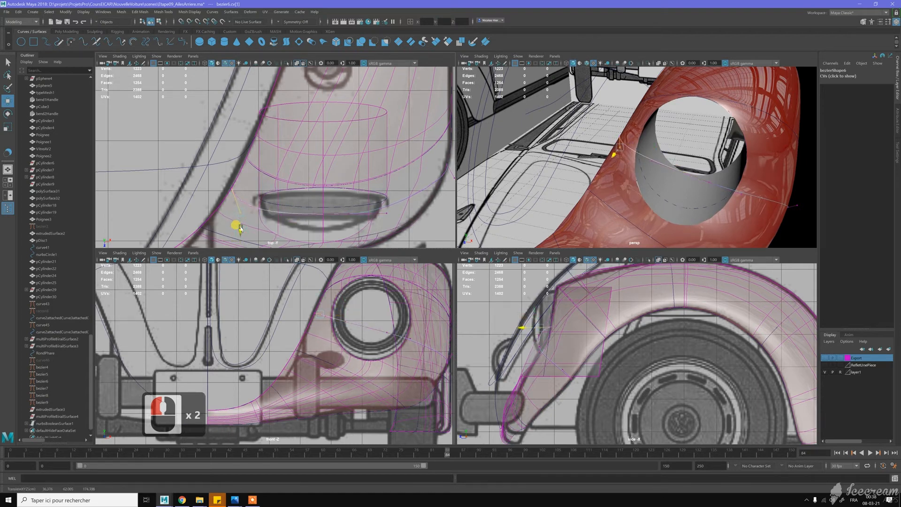
{"action": "left_click_drag", "start_coordinate": [238, 227], "coordinate": [282, 216]}
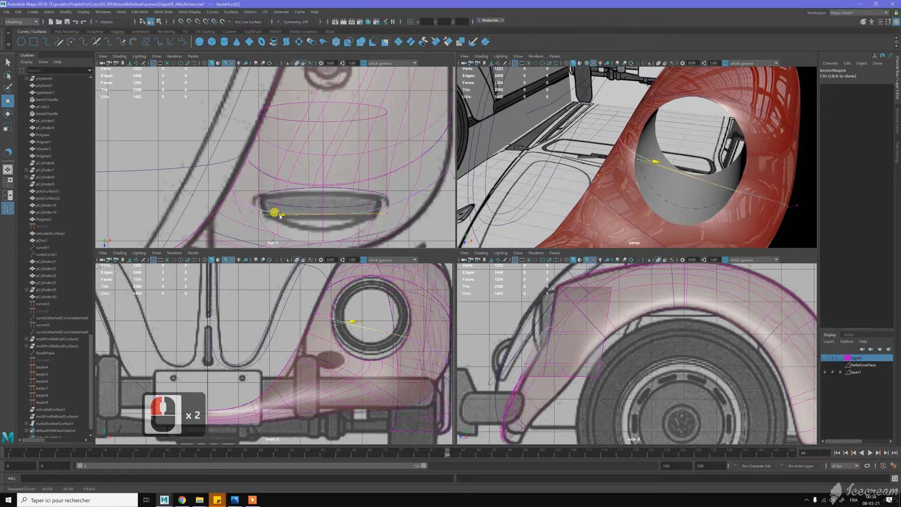
{"action": "left_click", "coordinate": [283, 216]}
{"action": "key", "text": "z"}
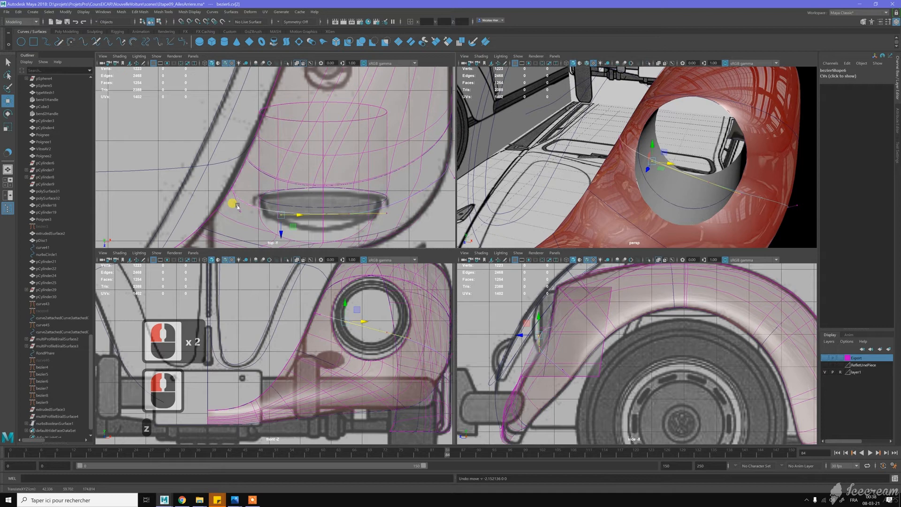
{"action": "key", "text": "shift+z"}
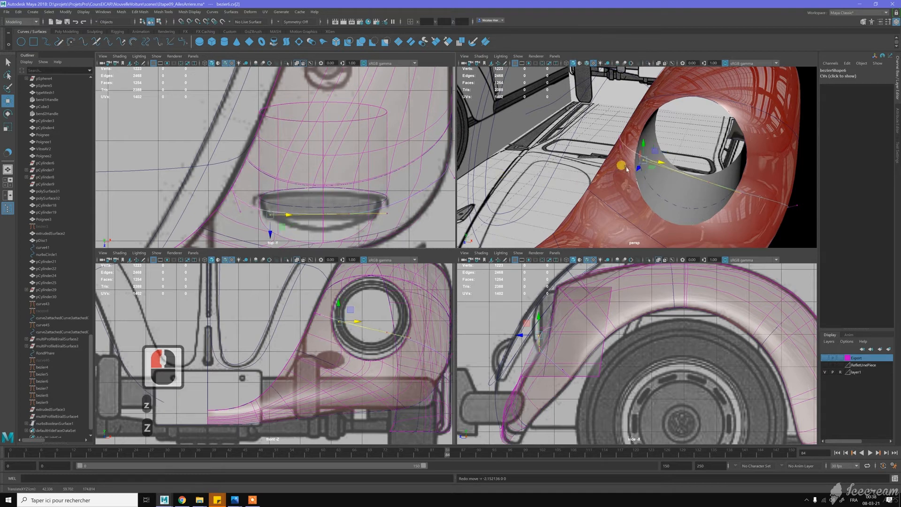
Turn off X-ray shading in the side view around the headlight and try shifting the selected bezier6 vertex lengthwise
{"action": "left_click_drag", "start_coordinate": [626, 169], "coordinate": [569, 145], "text": "alt"}
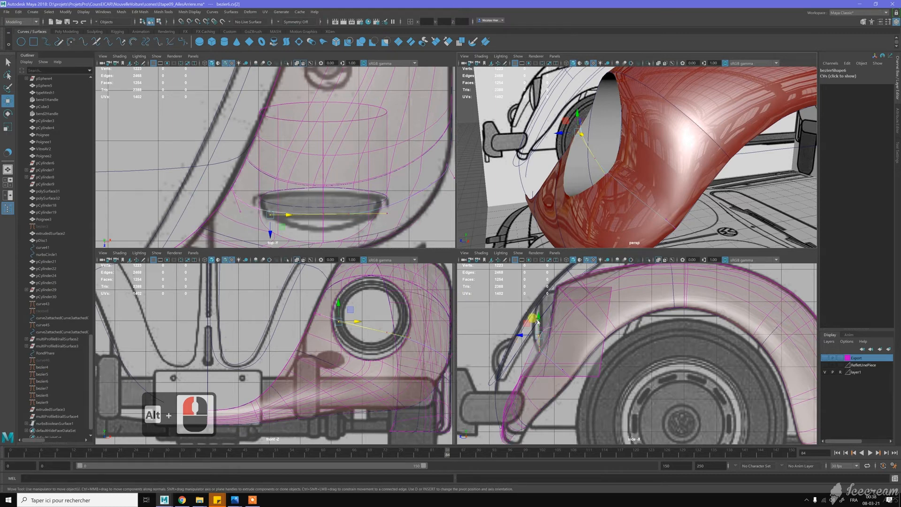
{"action": "scroll", "coordinate": [539, 332], "scroll_direction": "up", "scroll_amount": 6}
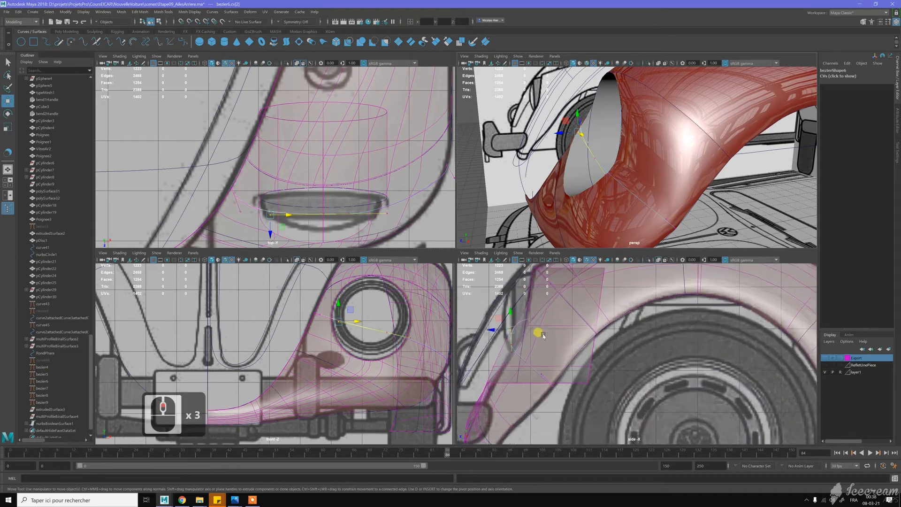
{"action": "middle_click_drag", "start_coordinate": [581, 338], "coordinate": [545, 321], "text": "alt"}
{"action": "scroll", "coordinate": [541, 321], "scroll_direction": "up", "scroll_amount": 3}
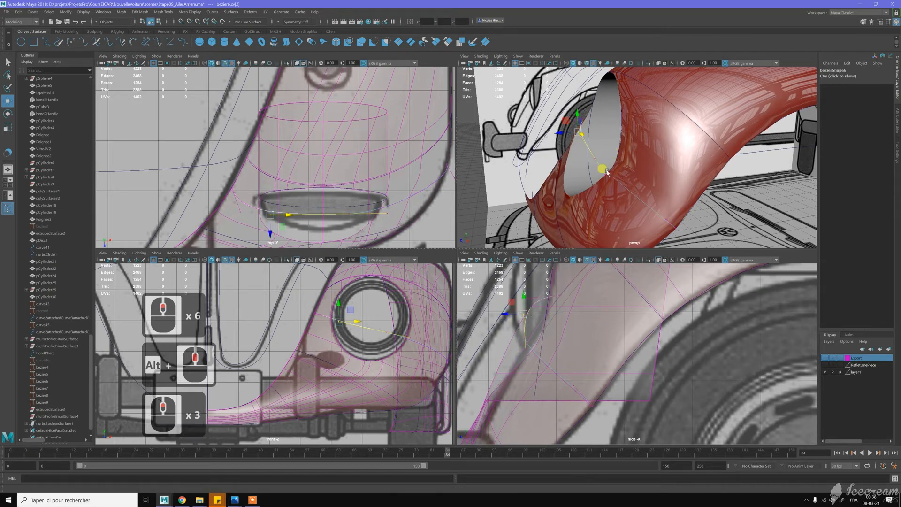
{"action": "left_click", "coordinate": [659, 260]}
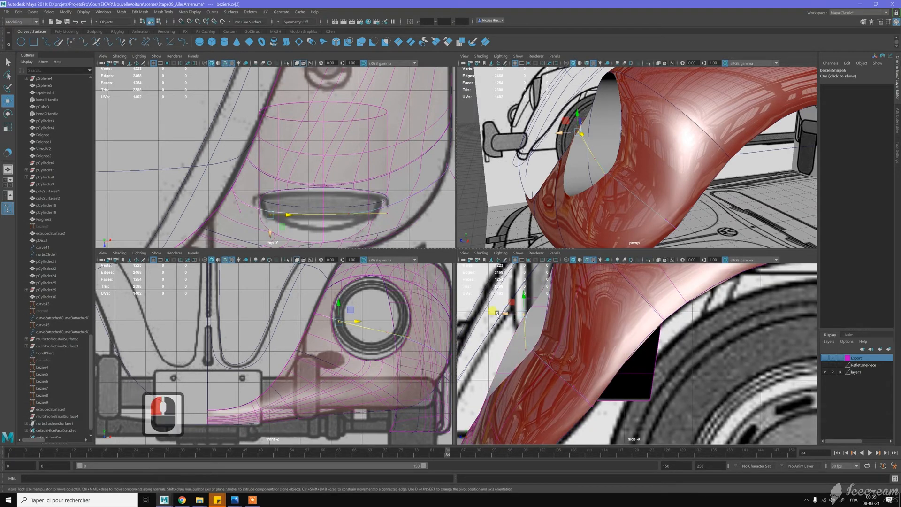
{"action": "left_click_drag", "start_coordinate": [523, 147], "coordinate": [563, 128], "text": "alt"}
{"action": "key", "text": "z"}
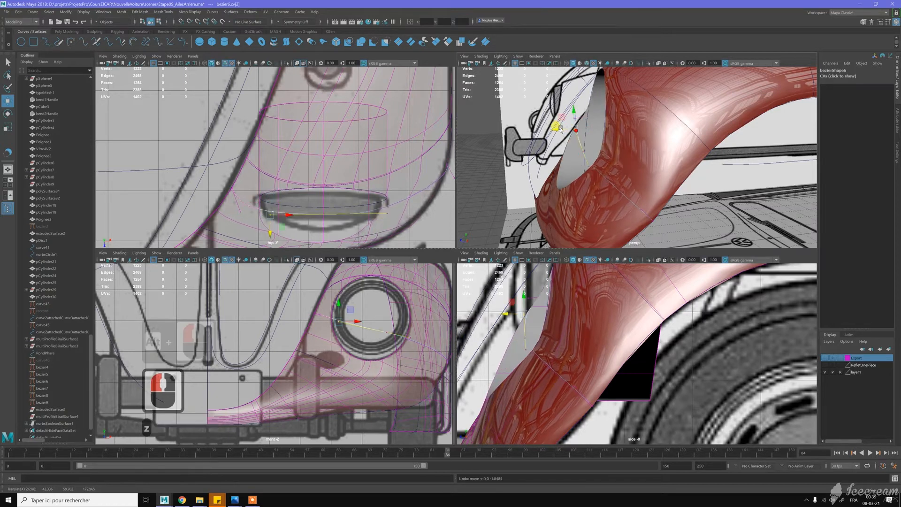
Move bezier6's outer tangent vertex rearward in the side view and try shifting it sideways in the top view
{"action": "left_click", "coordinate": [506, 338]}
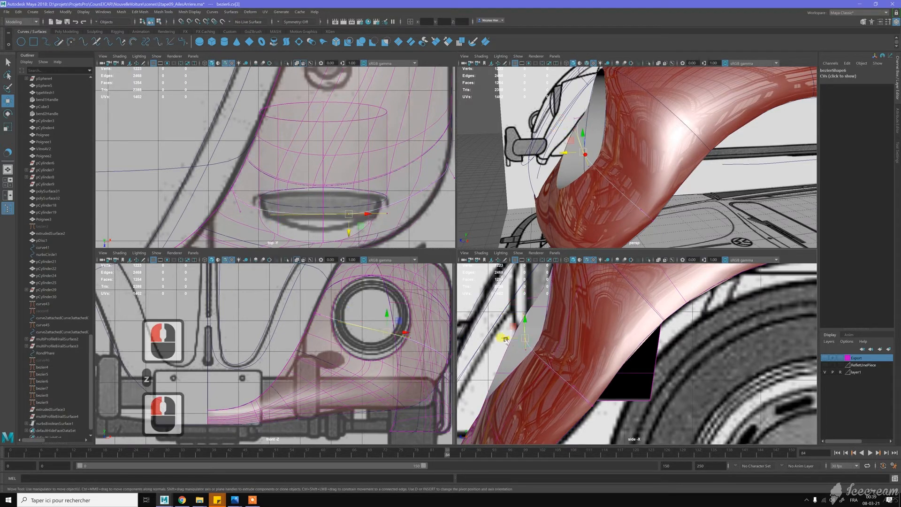
{"action": "mouse_move", "coordinate": [509, 341]}
{"action": "left_mouse_down"}
{"action": "mouse_move", "coordinate": [532, 332]}
{"action": "mouse_move", "coordinate": [525, 338]}
{"action": "left_mouse_up"}
{"action": "mouse_move", "coordinate": [392, 200]}
{"action": "left_mouse_down"}
{"action": "mouse_move", "coordinate": [366, 197]}
{"action": "mouse_move", "coordinate": [380, 201]}
{"action": "left_mouse_up"}
{"action": "key", "text": "z"}
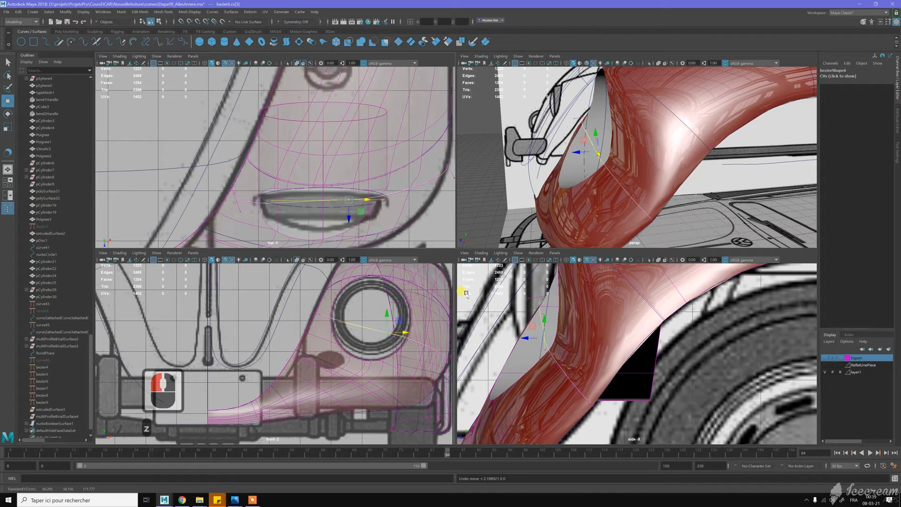
Raise bezier6's outer end vertex in the front view and turn X-ray shading back on in the side view
{"action": "left_click_drag", "start_coordinate": [434, 308], "coordinate": [408, 312]}
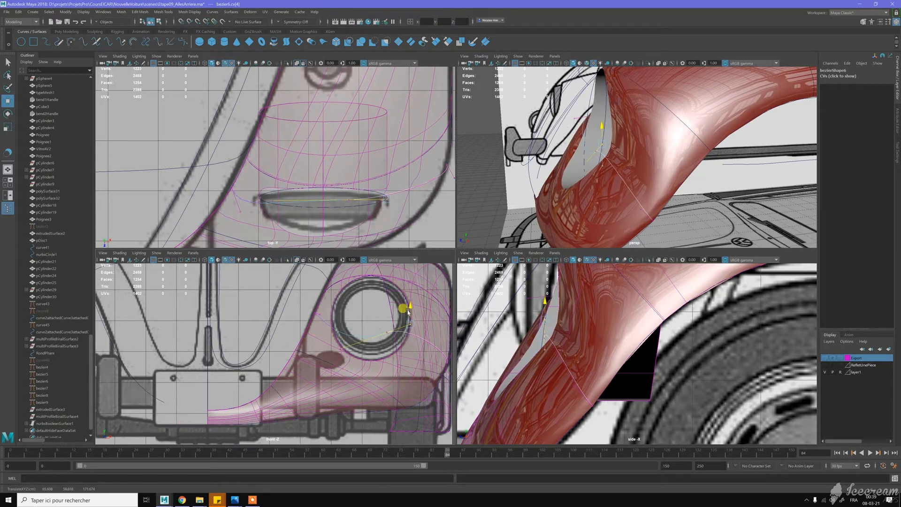
{"action": "left_click", "coordinate": [619, 360]}
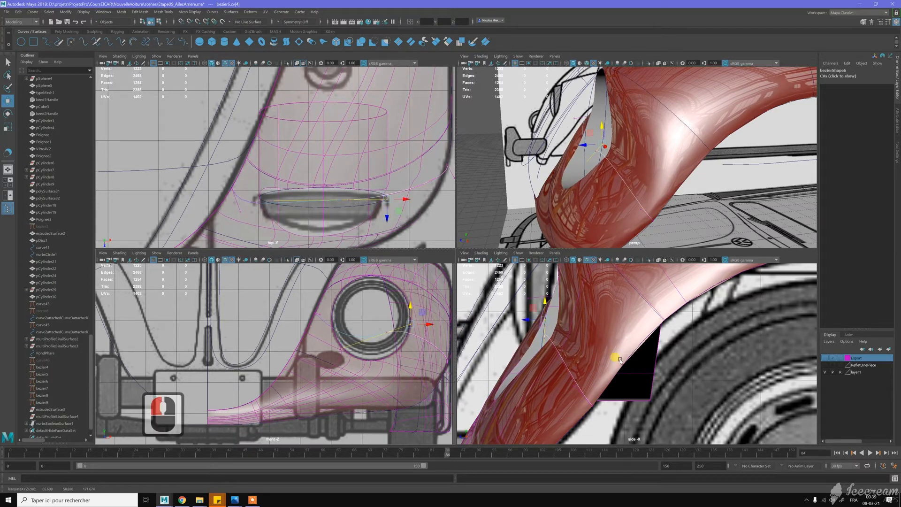
{"action": "left_click", "coordinate": [658, 260]}
{"action": "middle_click_drag", "start_coordinate": [581, 305], "coordinate": [527, 326], "text": "alt"}
{"action": "left_click_drag", "start_coordinate": [511, 344], "coordinate": [510, 345]}
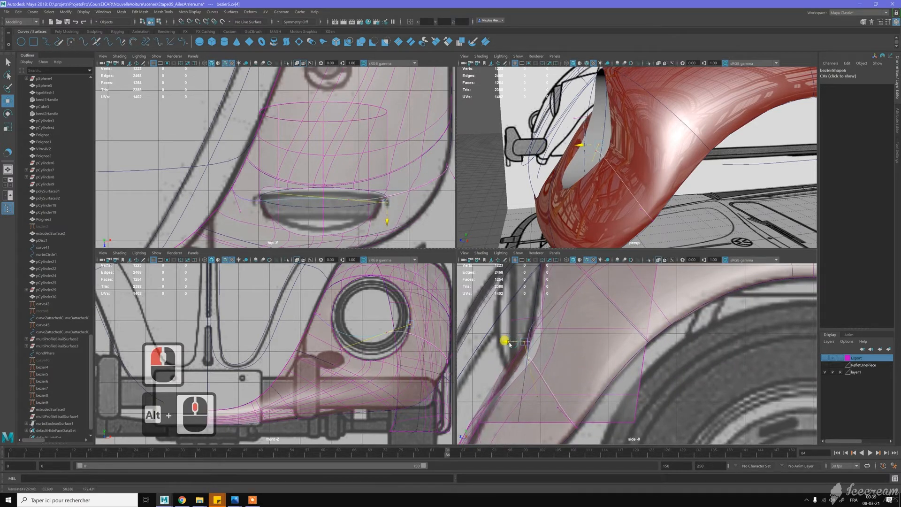
{"action": "key", "text": "z"}
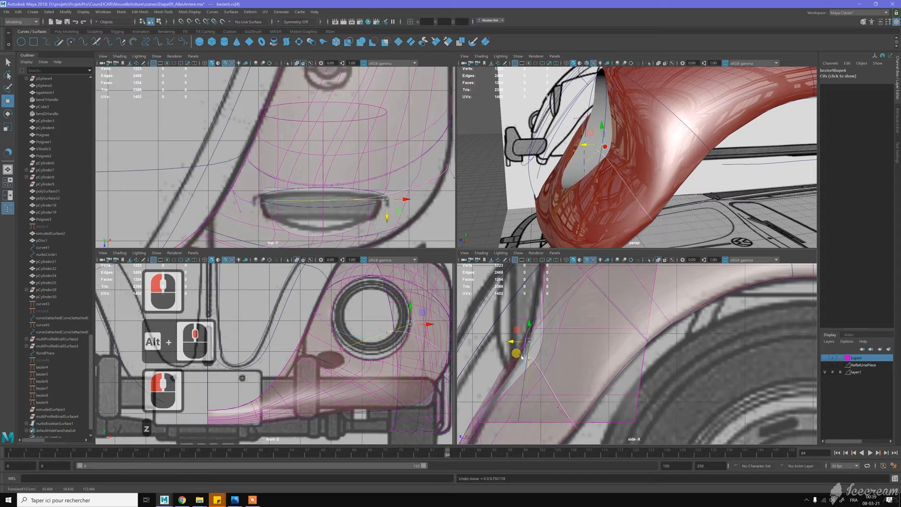
Move bezier6's outer tangent vertex up and forward in the side view to follow the blueprint's headlight outline
{"action": "left_click", "coordinate": [528, 343]}
{"action": "mouse_move", "coordinate": [529, 339]}
{"action": "left_mouse_down"}
{"action": "mouse_move", "coordinate": [528, 324]}
{"action": "mouse_move", "coordinate": [513, 348]}
{"action": "left_mouse_up"}
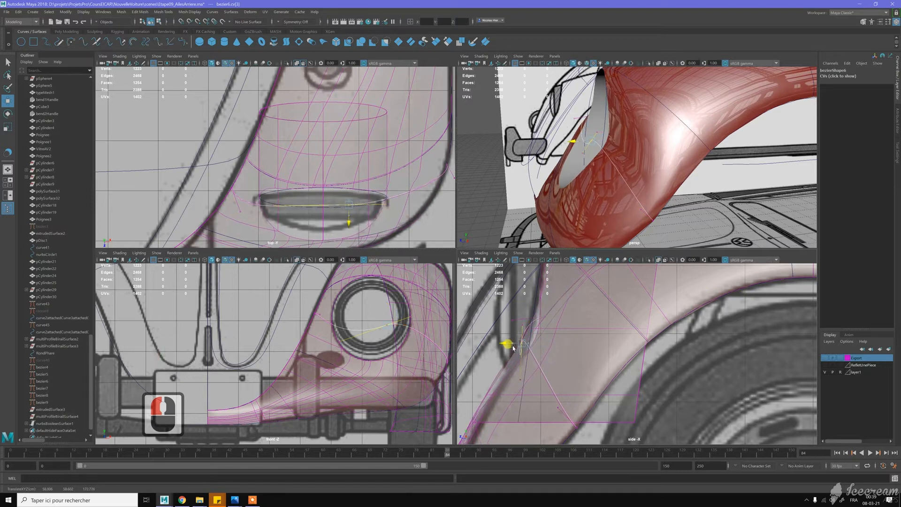
{"action": "left_click", "coordinate": [509, 331]}
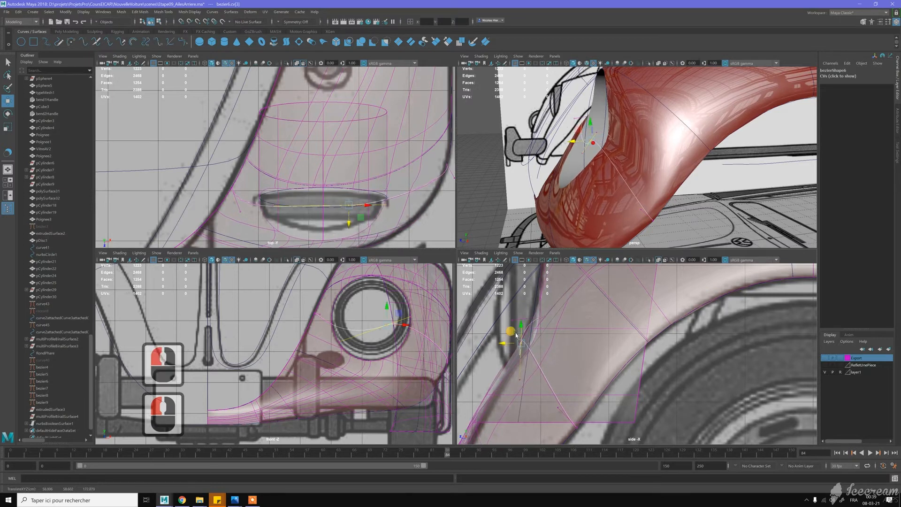
{"action": "left_click", "coordinate": [513, 303]}
{"action": "left_click", "coordinate": [512, 303]}
{"action": "key", "text": "z"}
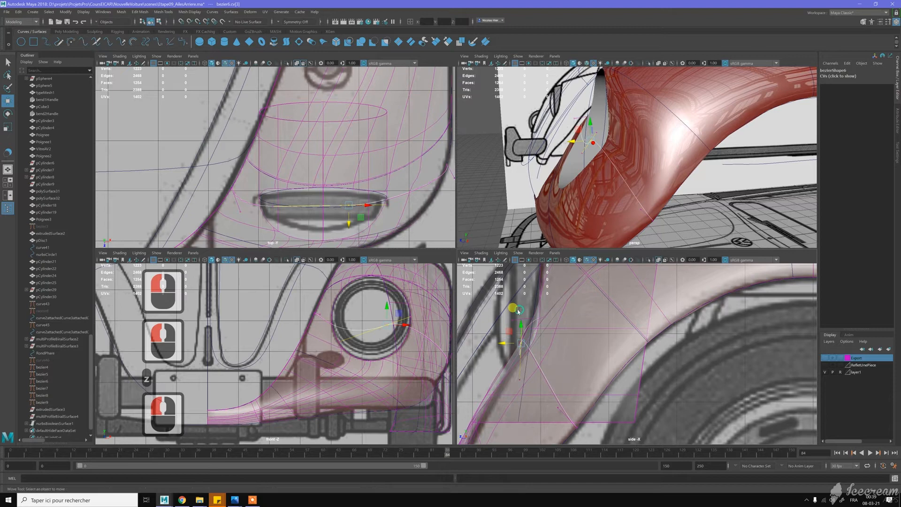
Adjust the height and lengthwise position of bezier6's inner tangent vertex to line it up with the outer vertices
{"action": "left_click", "coordinate": [508, 371]}
{"action": "key", "text": "z"}
{"action": "left_click", "coordinate": [523, 381]}
{"action": "left_click_drag", "start_coordinate": [526, 382], "coordinate": [527, 328]}
{"action": "left_click", "coordinate": [407, 309]}
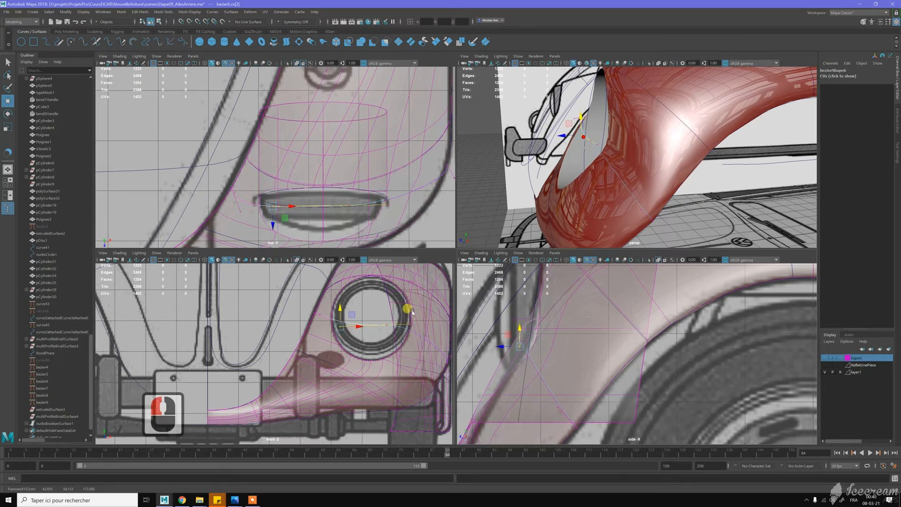
Slide bezier6's outer end vertex outward in the front view and shift its inner tangent vertex outward as well
{"action": "left_click", "coordinate": [421, 322]}
{"action": "mouse_move", "coordinate": [426, 324]}
{"action": "left_mouse_down"}
{"action": "mouse_move", "coordinate": [450, 324]}
{"action": "mouse_move", "coordinate": [443, 324]}
{"action": "left_mouse_up"}
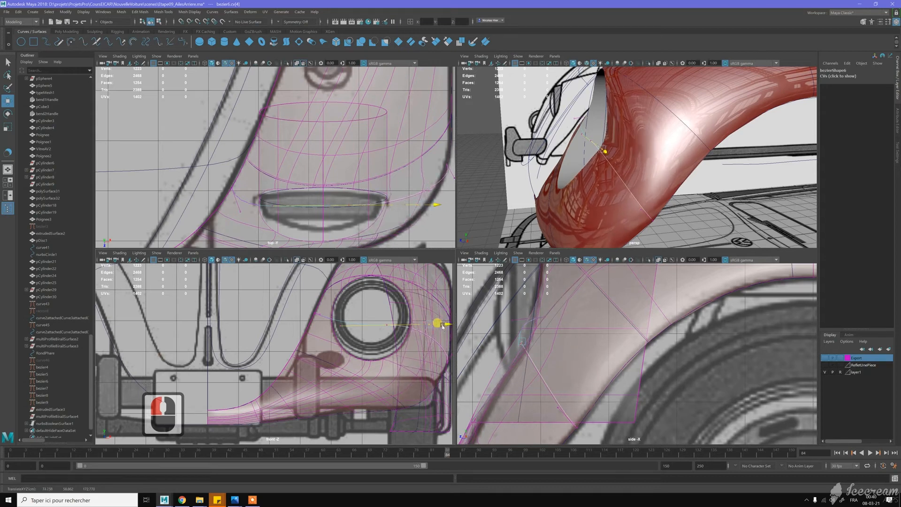
{"action": "left_click", "coordinate": [341, 325]}
{"action": "mouse_move", "coordinate": [366, 324]}
{"action": "left_mouse_down"}
{"action": "mouse_move", "coordinate": [348, 307]}
{"action": "mouse_move", "coordinate": [358, 313]}
{"action": "left_mouse_up"}
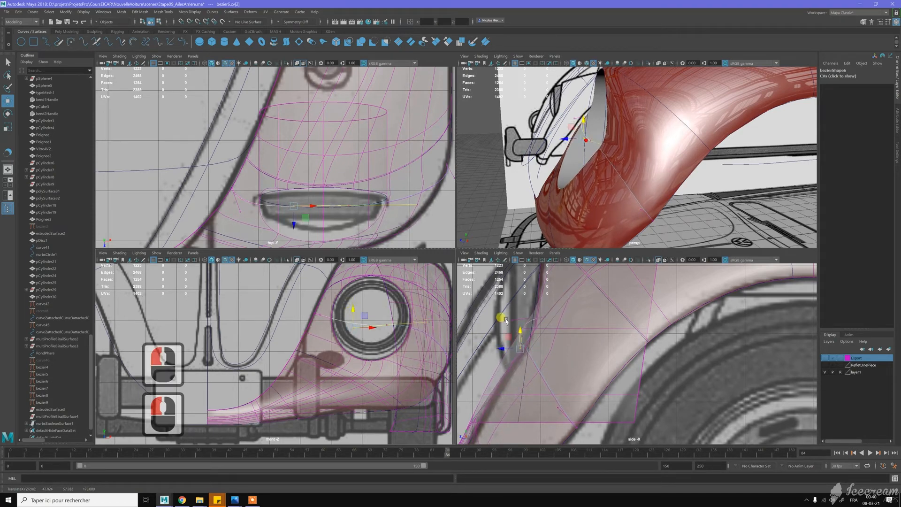
Move the handle at bezier6's inner end rearward in the side view
{"action": "left_click", "coordinate": [538, 315]}
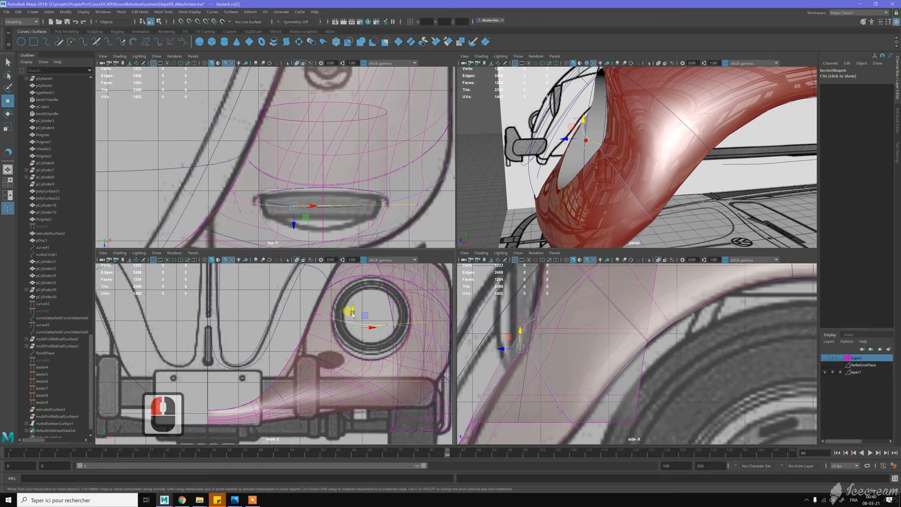
{"action": "left_click", "coordinate": [321, 314]}
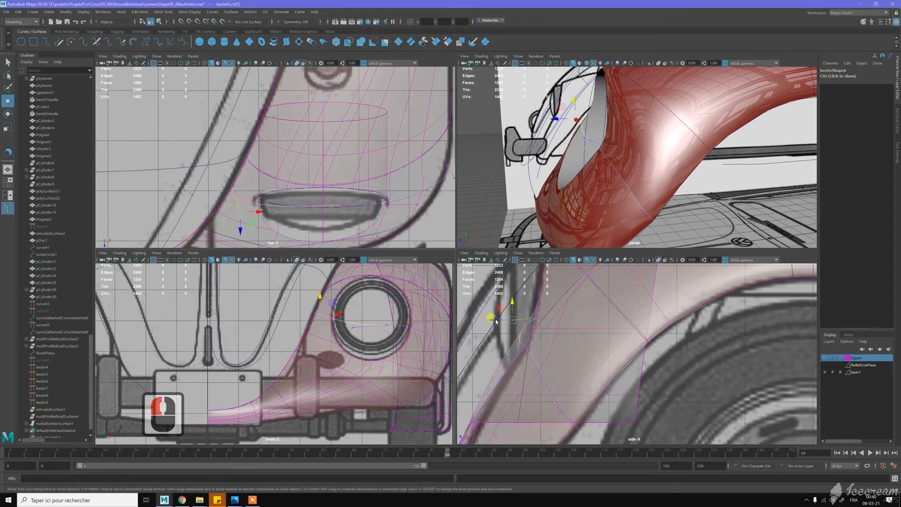
{"action": "mouse_move", "coordinate": [498, 321]}
{"action": "left_mouse_down"}
{"action": "mouse_move", "coordinate": [514, 319]}
{"action": "mouse_move", "coordinate": [529, 298]}
{"action": "mouse_move", "coordinate": [508, 327]}
{"action": "left_mouse_up"}
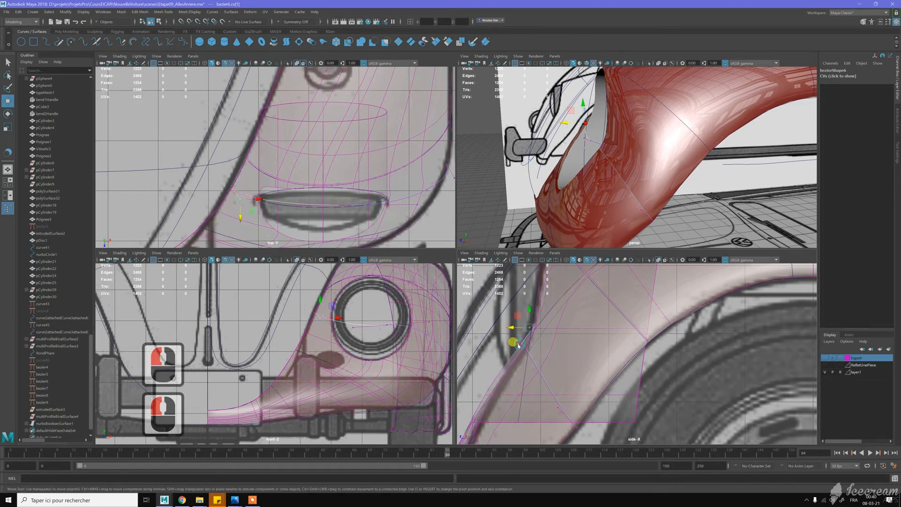
{"action": "left_click", "coordinate": [514, 345]}
{"action": "left_click", "coordinate": [517, 344]}
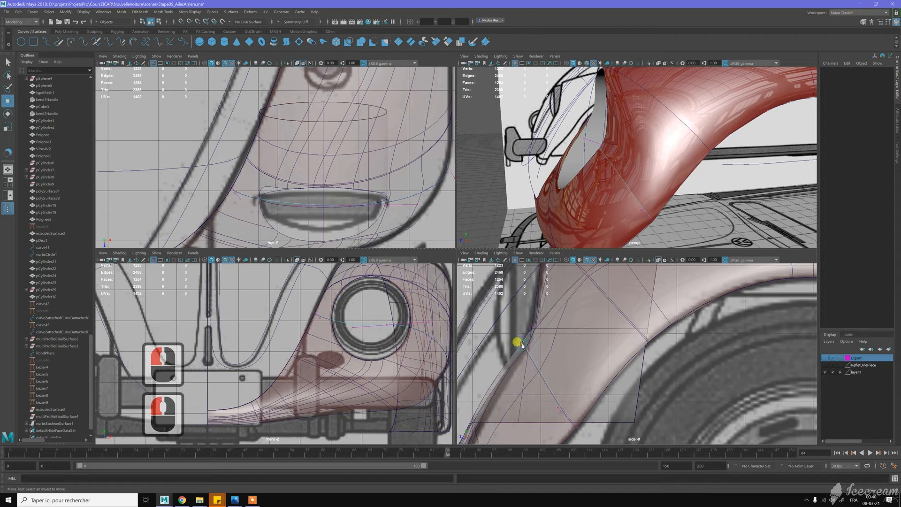
Move bezier6's inner tangent vertex rearward in the side view so the fender surface follows the headlight rim
{"action": "left_click", "coordinate": [508, 345]}
{"action": "mouse_move", "coordinate": [509, 344]}
{"action": "left_mouse_down"}
{"action": "mouse_move", "coordinate": [502, 346]}
{"action": "mouse_move", "coordinate": [516, 348]}
{"action": "left_mouse_up"}
{"action": "left_click", "coordinate": [503, 348]}
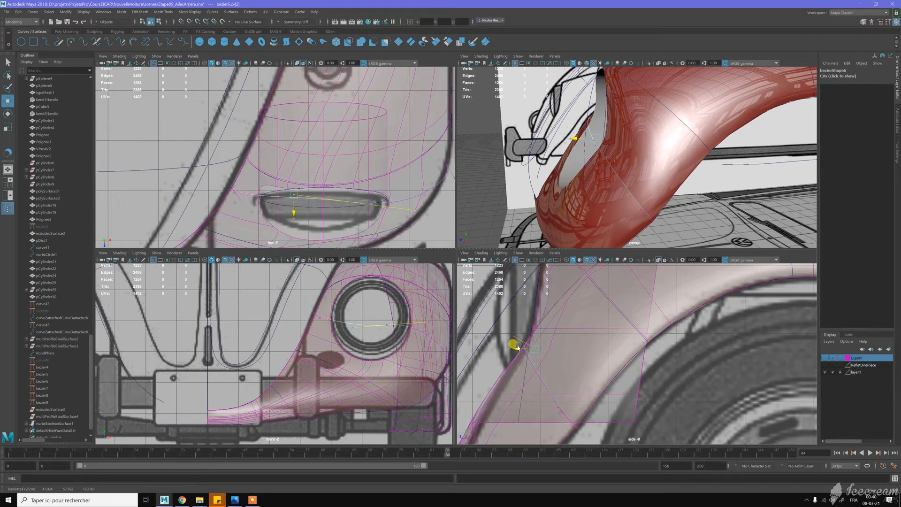
{"action": "left_click_drag", "start_coordinate": [516, 347], "coordinate": [516, 347]}
Display bezier5's control vertices and try moving the inner handle of its middle anchor forward in the top view
{"action": "left_click", "coordinate": [261, 174]}
{"action": "right_click_drag", "start_coordinate": [238, 144], "coordinate": [215, 141]}
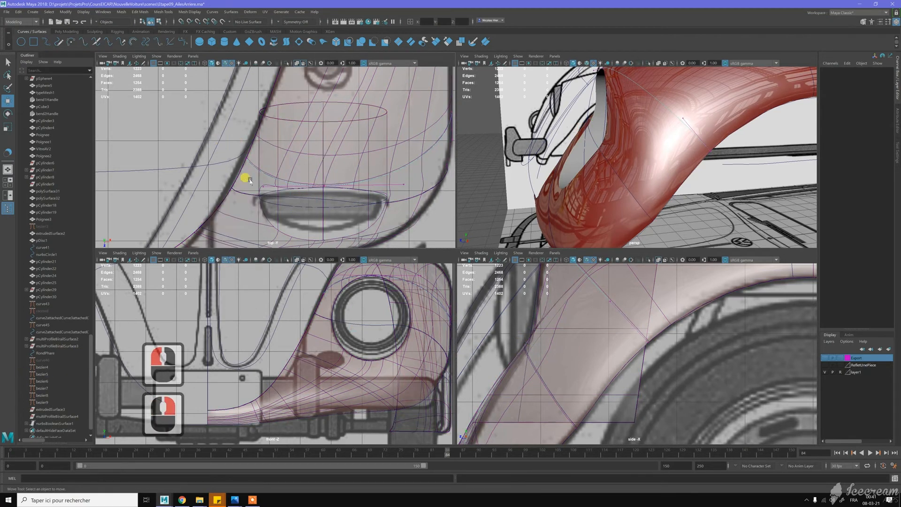
{"action": "left_click", "coordinate": [266, 194]}
{"action": "mouse_move", "coordinate": [270, 192]}
{"action": "left_mouse_down"}
{"action": "mouse_move", "coordinate": [274, 202]}
{"action": "mouse_move", "coordinate": [263, 207]}
{"action": "left_mouse_up"}
{"action": "key", "text": "z"}
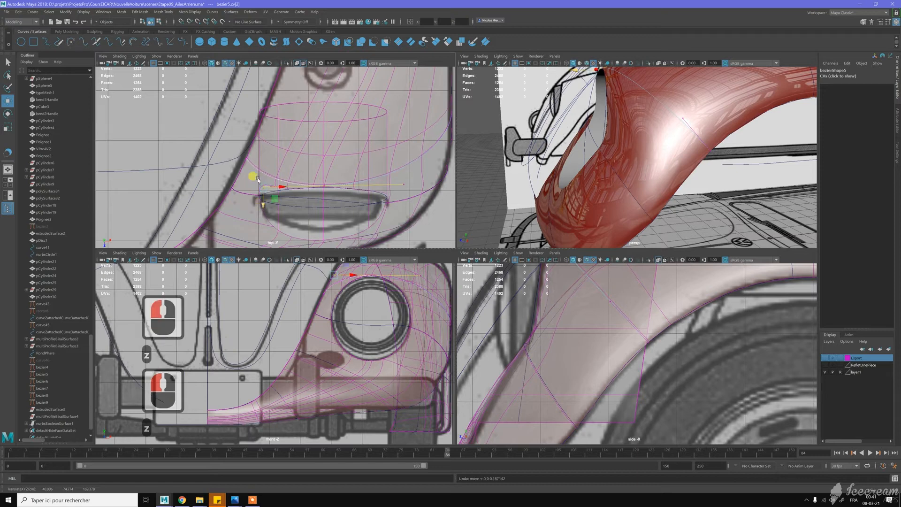
Try to move the tangent vertex at bezier5's inner end forward in the top view
{"action": "left_click", "coordinate": [244, 158]}
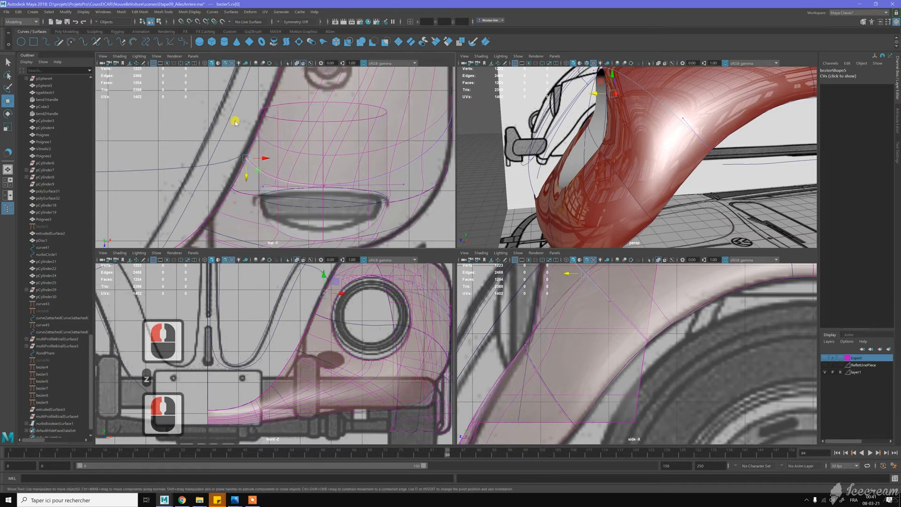
{"action": "right_click", "coordinate": [235, 122], "text": "shift"}
{"action": "right_click_drag", "start_coordinate": [224, 123], "coordinate": [197, 120], "text": "shift"}
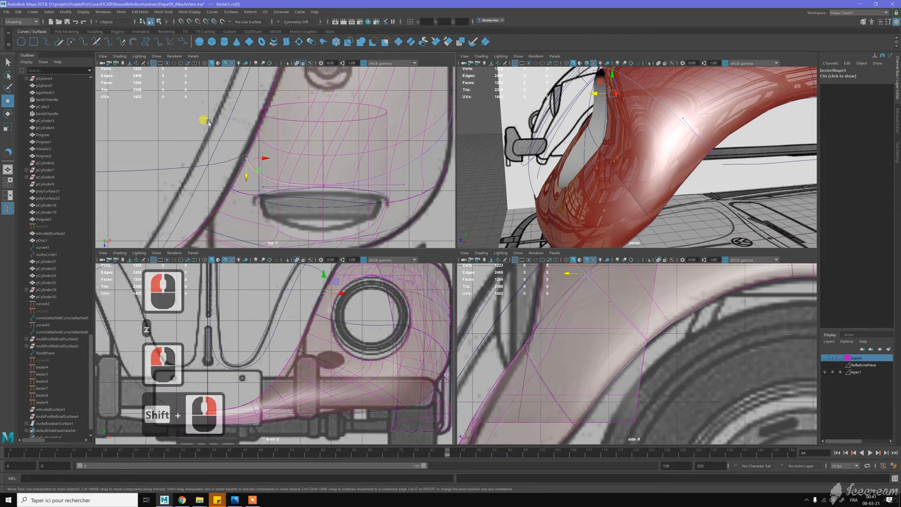
{"action": "scroll", "coordinate": [245, 175], "scroll_direction": "up", "scroll_amount": 4}
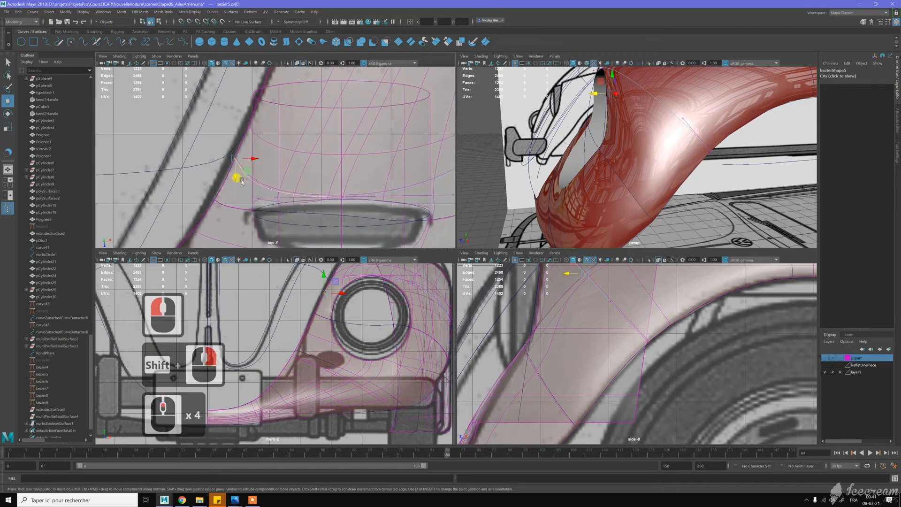
{"action": "left_click", "coordinate": [244, 188]}
{"action": "left_click_drag", "start_coordinate": [244, 196], "coordinate": [245, 205]}
{"action": "key", "text": "z"}
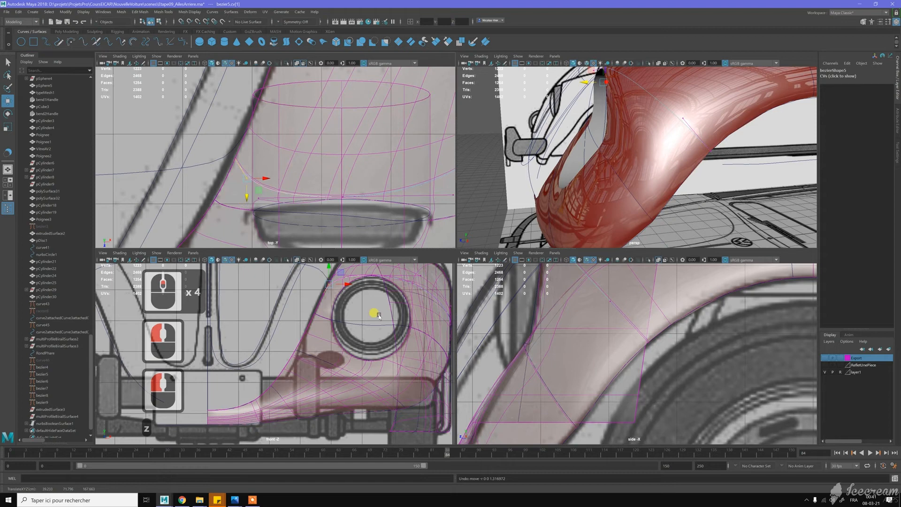
Try to shift bezier5's inner end tangent vertex outward in the front view
{"action": "middle_click_drag", "start_coordinate": [369, 302], "coordinate": [342, 298], "text": "alt"}
{"action": "scroll", "coordinate": [352, 287], "scroll_direction": "up", "scroll_amount": 4}
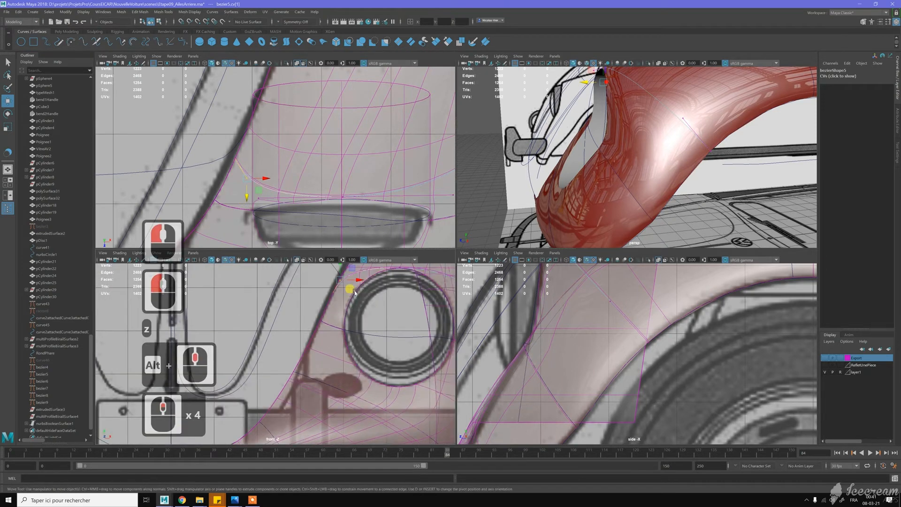
{"action": "left_click_drag", "start_coordinate": [361, 285], "coordinate": [365, 284]}
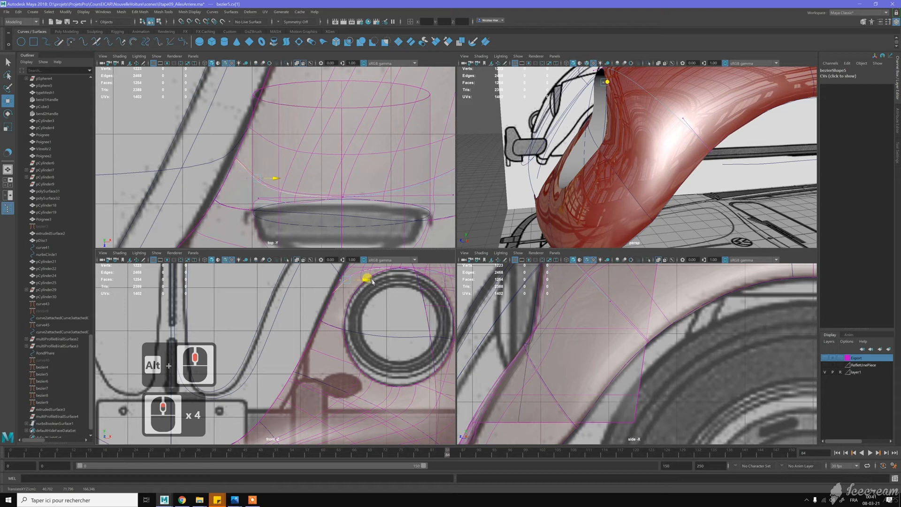
{"action": "left_click_drag", "start_coordinate": [366, 281], "coordinate": [365, 278]}
{"action": "middle_click_drag", "start_coordinate": [360, 281], "coordinate": [308, 291], "text": "alt"}
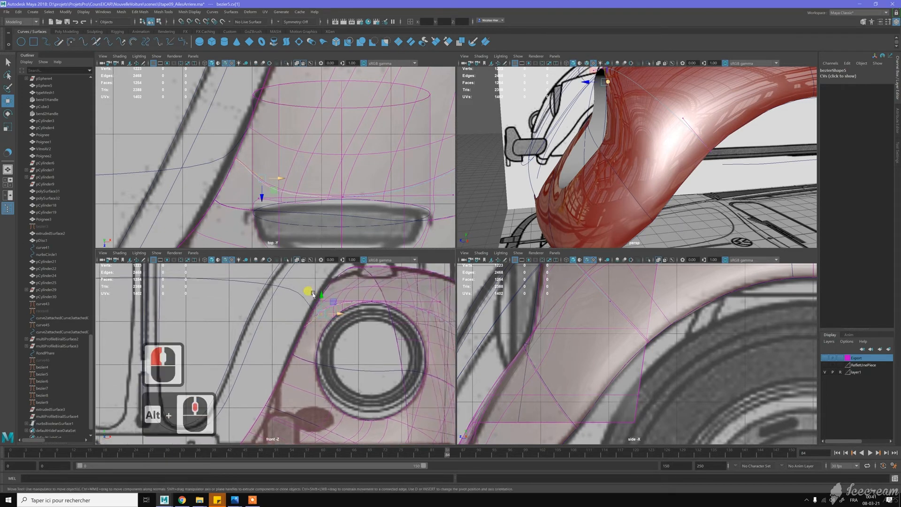
{"action": "left_click", "coordinate": [358, 293]}
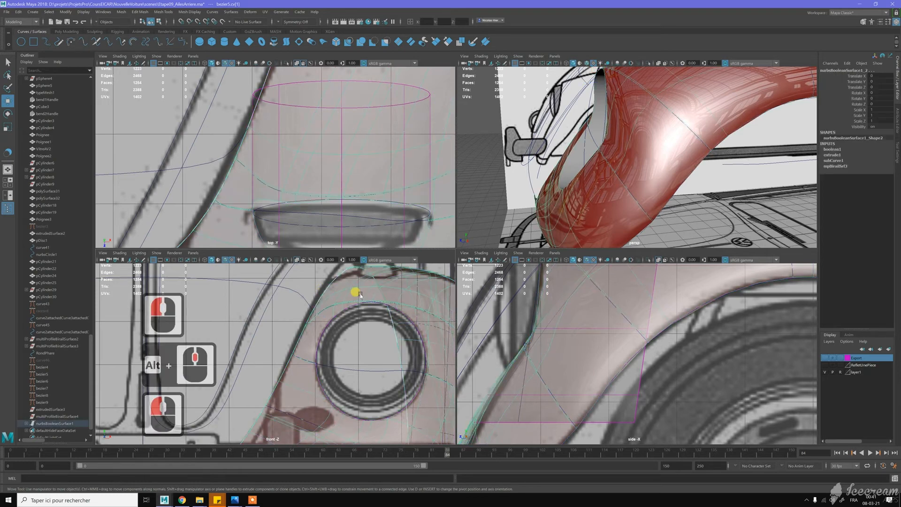
{"action": "key", "text": "z"}
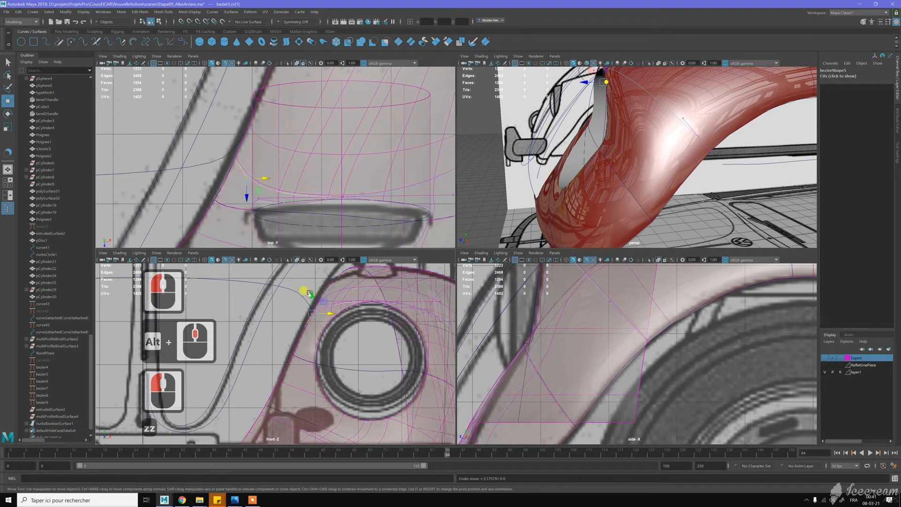
Lower bezier5's inner end tangent vertex slightly in the front view and nudge it forward in the top view
{"action": "key", "text": "z"}
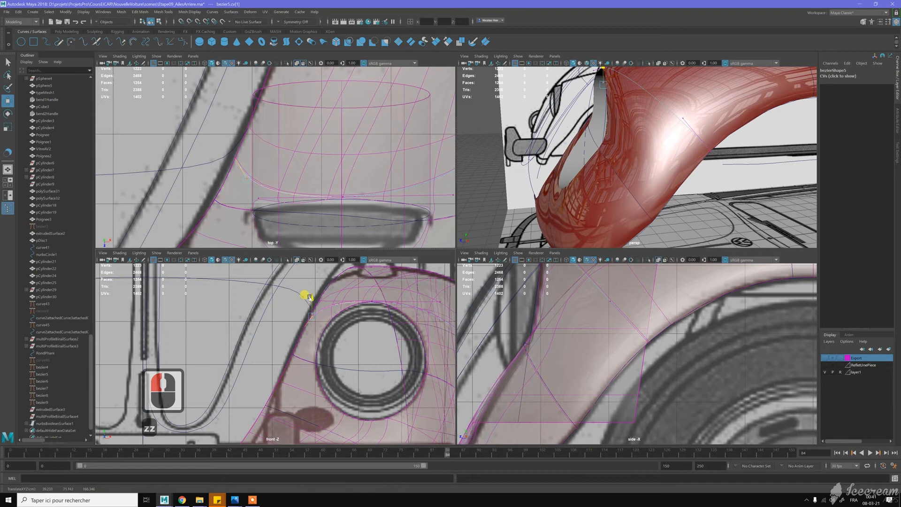
{"action": "left_click", "coordinate": [247, 199]}
{"action": "left_click", "coordinate": [247, 200]}
Examine the fender surface around and below the headlight opening in the perspective and side views
{"action": "left_click_drag", "start_coordinate": [543, 152], "coordinate": [574, 149], "text": "alt"}
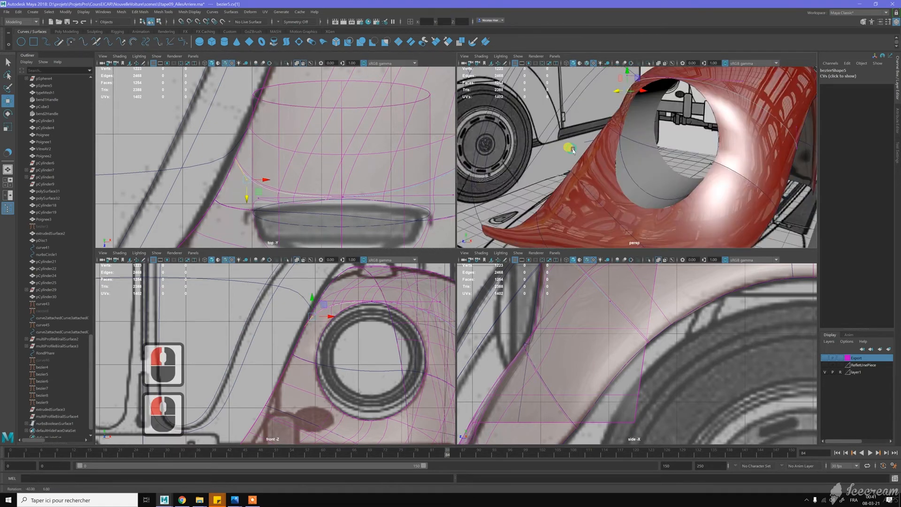
{"action": "middle_click_drag", "start_coordinate": [614, 148], "coordinate": [622, 171], "text": "alt"}
{"action": "left_click_drag", "start_coordinate": [622, 170], "coordinate": [666, 191], "text": "alt"}
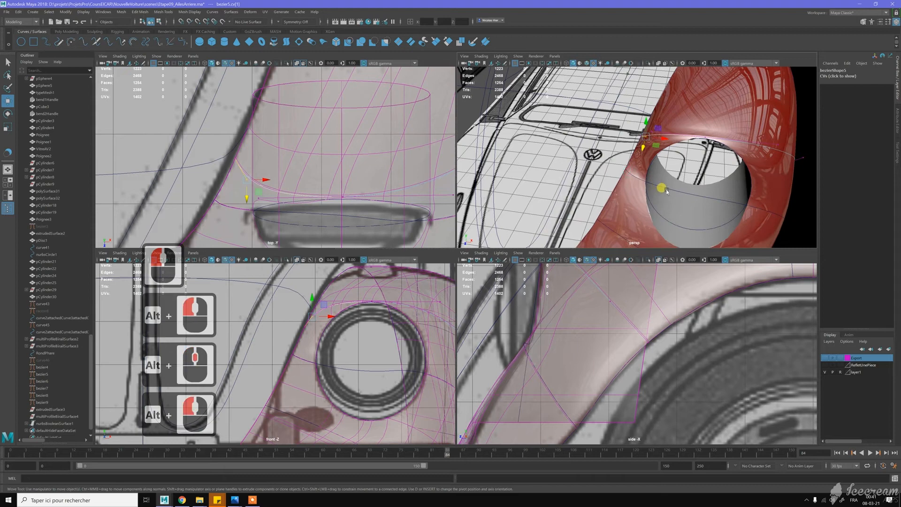
{"action": "left_click", "coordinate": [669, 189]}
{"action": "key", "text": "z"}
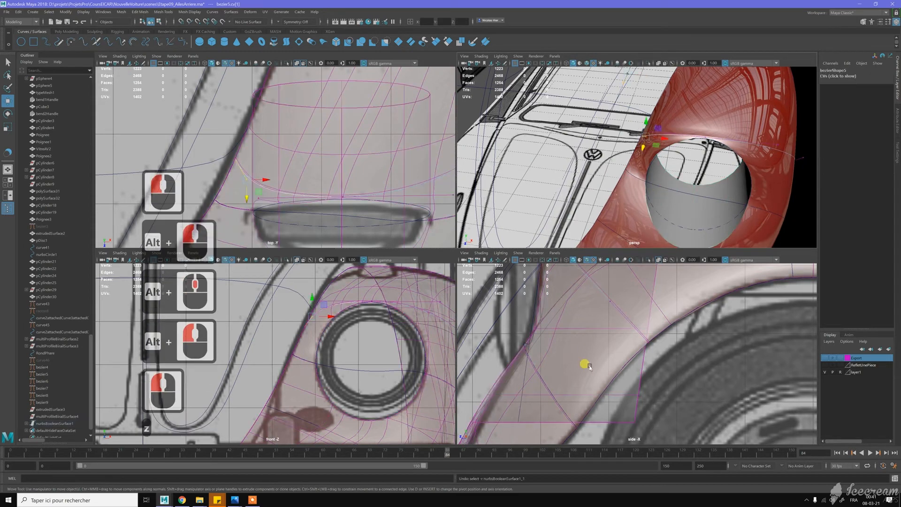
{"action": "scroll", "coordinate": [581, 355], "scroll_direction": "up", "scroll_amount": 7}
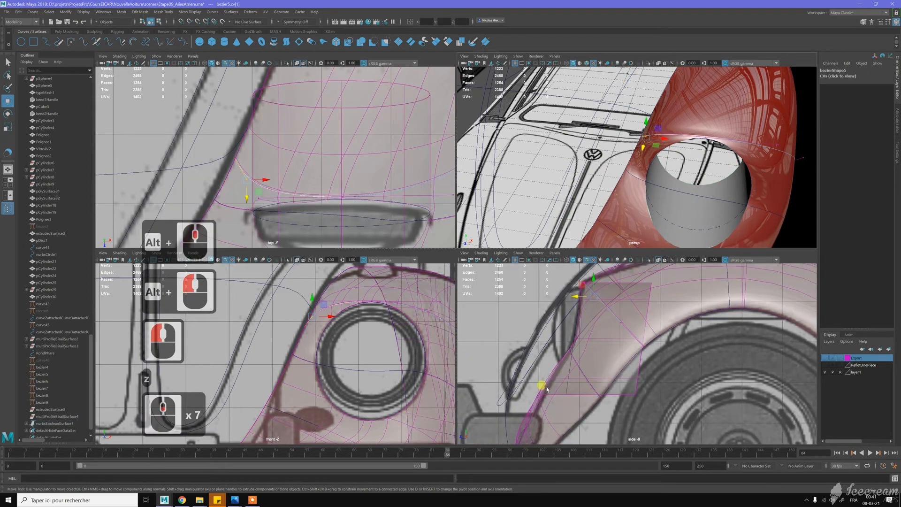
{"action": "middle_click_drag", "start_coordinate": [547, 389], "coordinate": [523, 362], "text": "alt"}
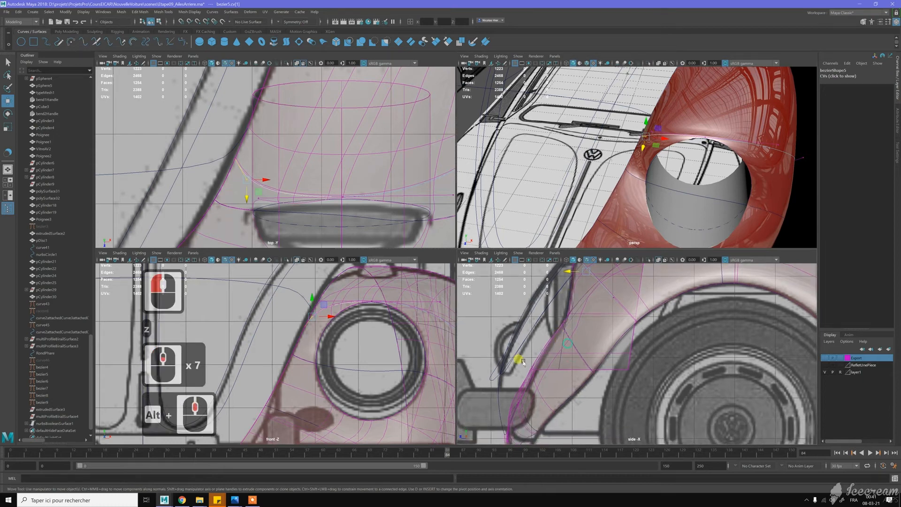
{"action": "scroll", "coordinate": [598, 174], "scroll_direction": "up", "scroll_amount": 2}
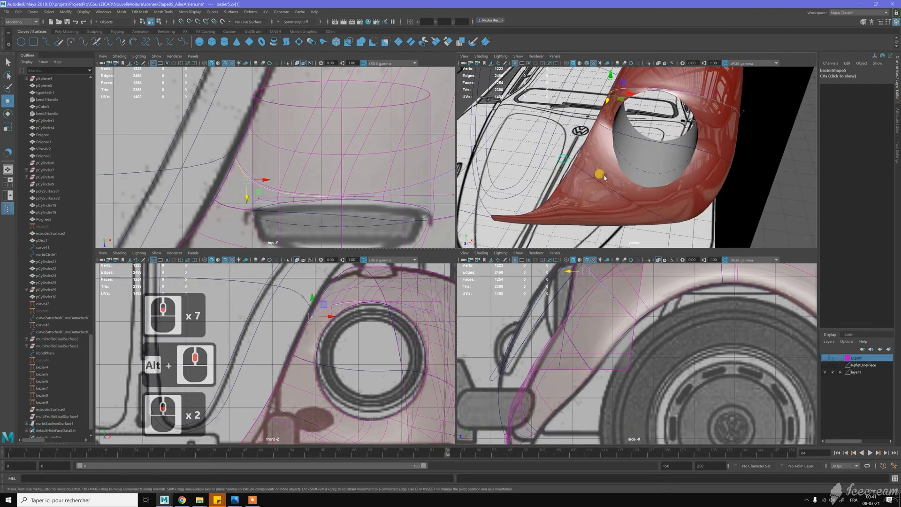
{"action": "middle_click_drag", "start_coordinate": [604, 178], "coordinate": [601, 189], "text": "alt"}
{"action": "scroll", "coordinate": [601, 189], "scroll_direction": "up", "scroll_amount": 2, "text": "alt"}
{"action": "left_click", "coordinate": [597, 190]}
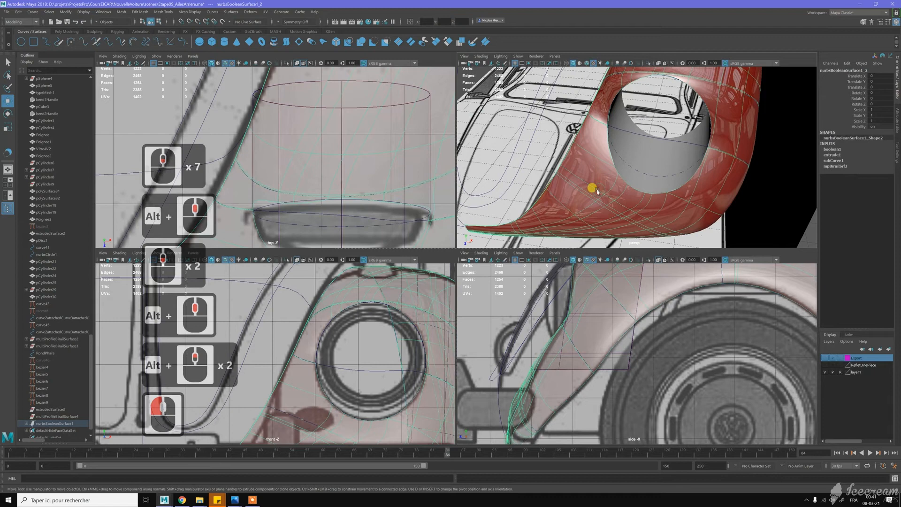
{"action": "left_click", "coordinate": [597, 189]}
{"action": "key", "text": "z"}
{"action": "key", "text": "z"}
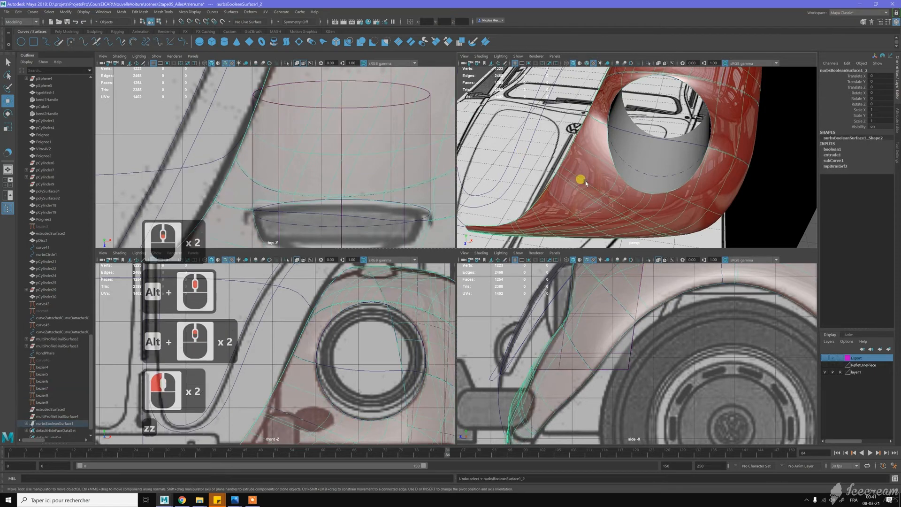
Display bezier7's control vertices and move its middle vertex slightly rearward in the side view
{"action": "left_click", "coordinate": [598, 172]}
{"action": "left_click", "coordinate": [599, 174], "text": "shift"}
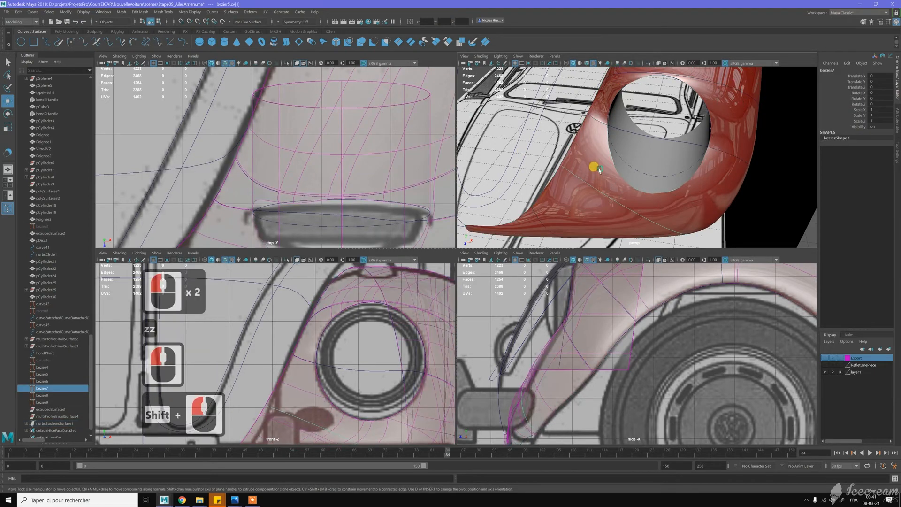
{"action": "right_click_drag", "start_coordinate": [524, 139], "coordinate": [500, 141]}
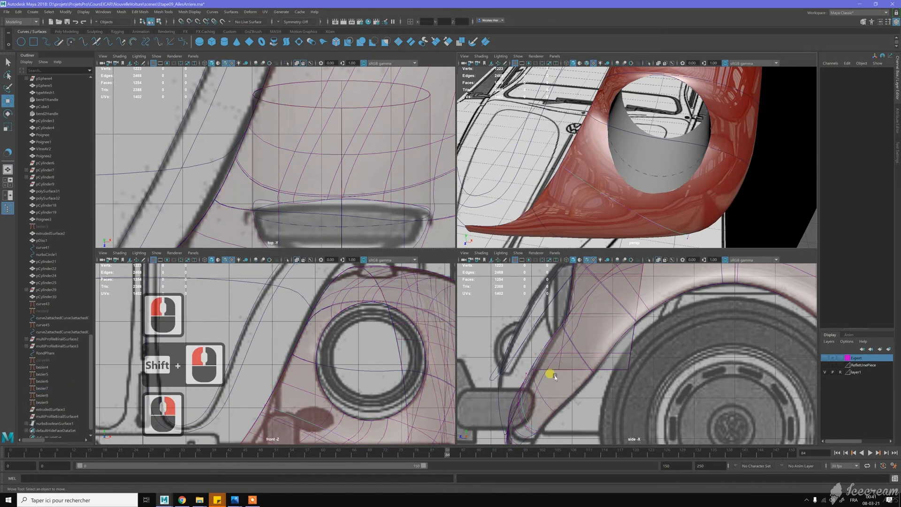
{"action": "scroll", "coordinate": [519, 359], "scroll_direction": "up", "scroll_amount": 3, "text": "alt"}
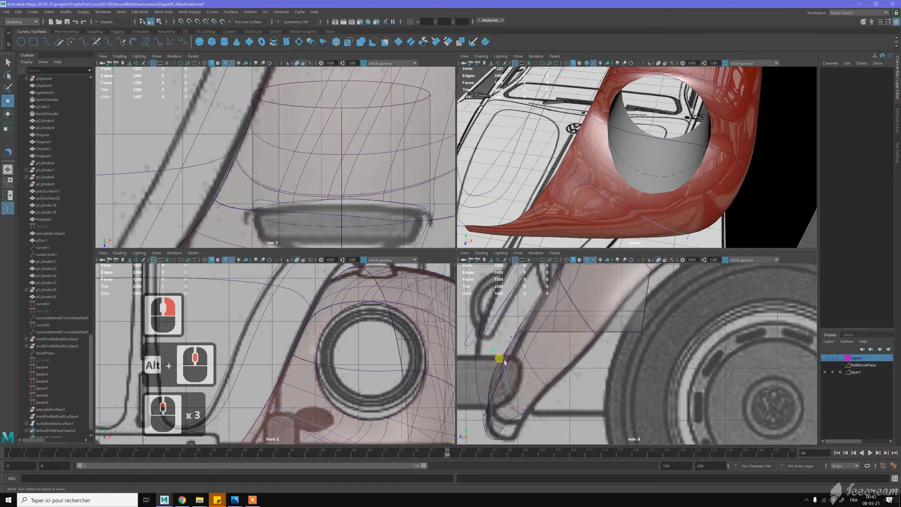
{"action": "left_click", "coordinate": [501, 359]}
{"action": "left_click_drag", "start_coordinate": [486, 357], "coordinate": [492, 357]}
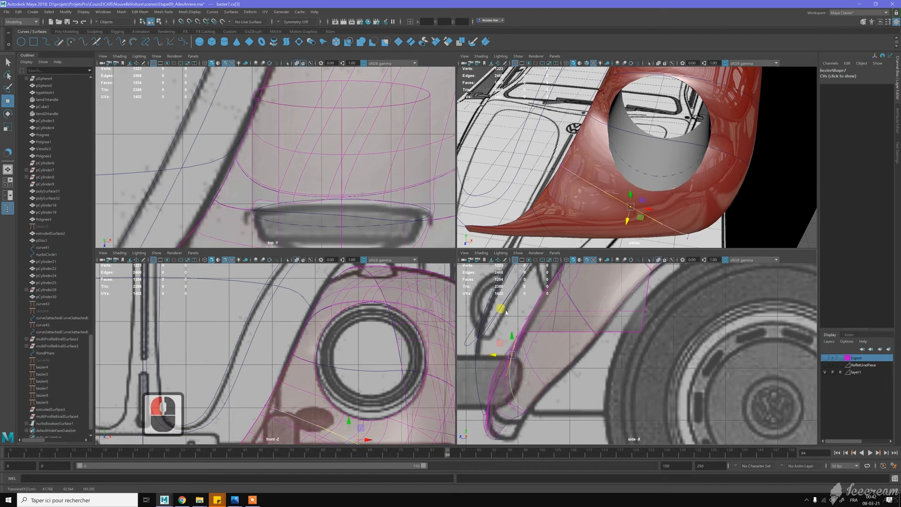
Display bezier8's control vertices and select its inner tangent vertex in the side view
{"action": "left_click", "coordinate": [533, 214]}
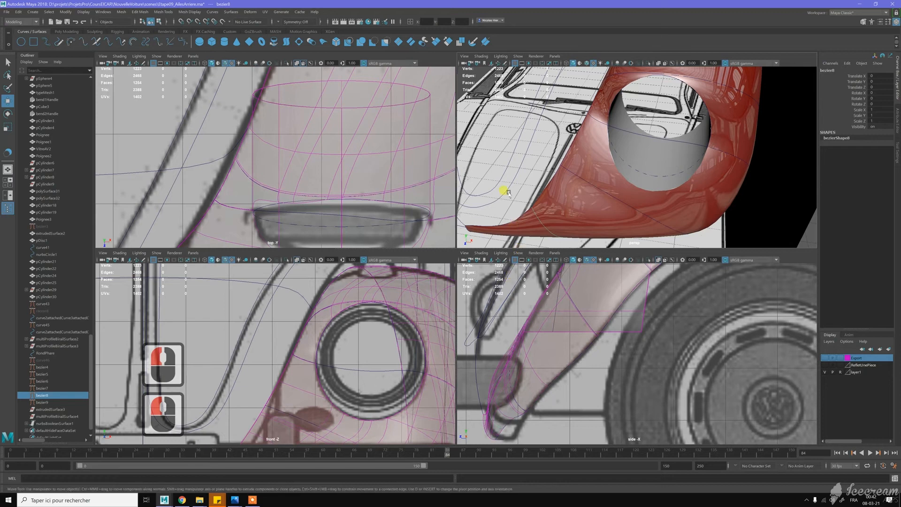
{"action": "right_click_drag", "start_coordinate": [510, 192], "coordinate": [501, 192]}
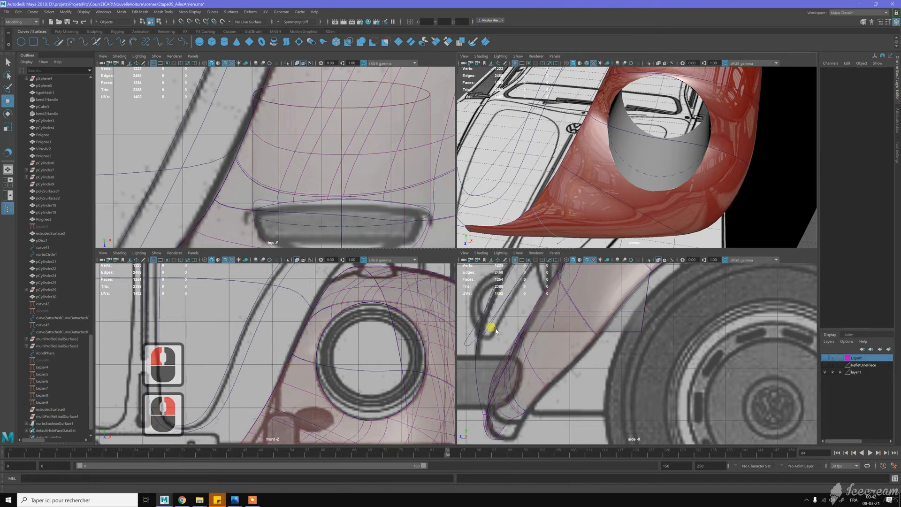
{"action": "left_click_drag", "start_coordinate": [490, 396], "coordinate": [474, 378]}
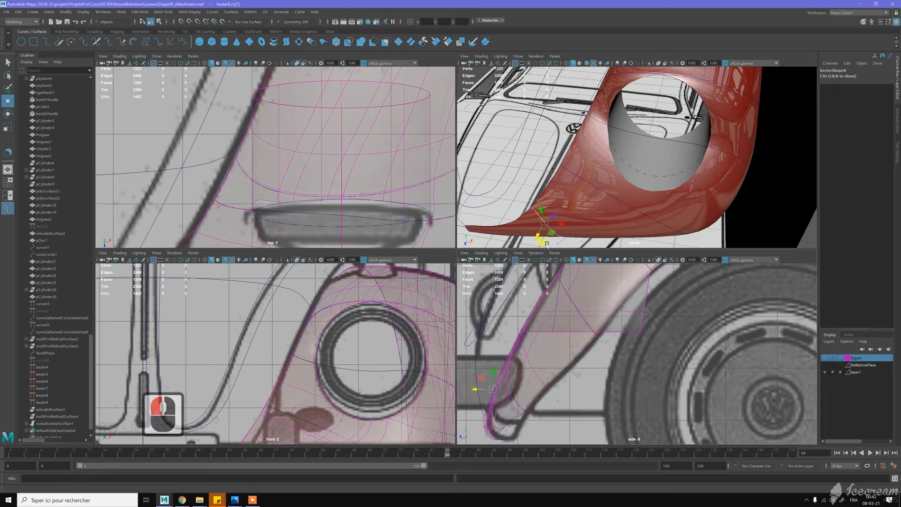
Adjust the height of bezier8's lower tangent vertex and move it slightly rearward in the side view
{"action": "left_click", "coordinate": [524, 218]}
{"action": "left_click_drag", "start_coordinate": [519, 205], "coordinate": [551, 212], "text": "alt"}
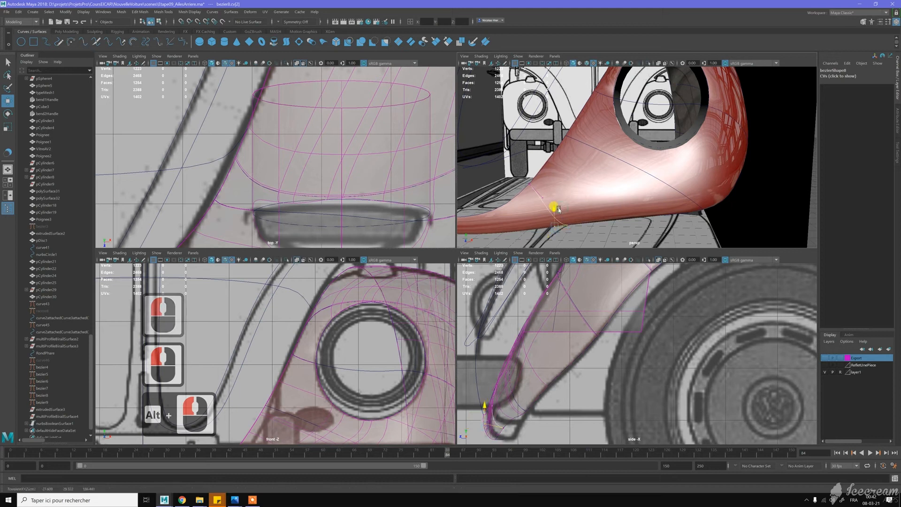
{"action": "left_click", "coordinate": [463, 432]}
{"action": "key", "text": "z"}
{"action": "left_click_drag", "start_coordinate": [466, 428], "coordinate": [471, 428]}
{"action": "left_click_drag", "start_coordinate": [562, 197], "coordinate": [597, 204], "text": "alt"}
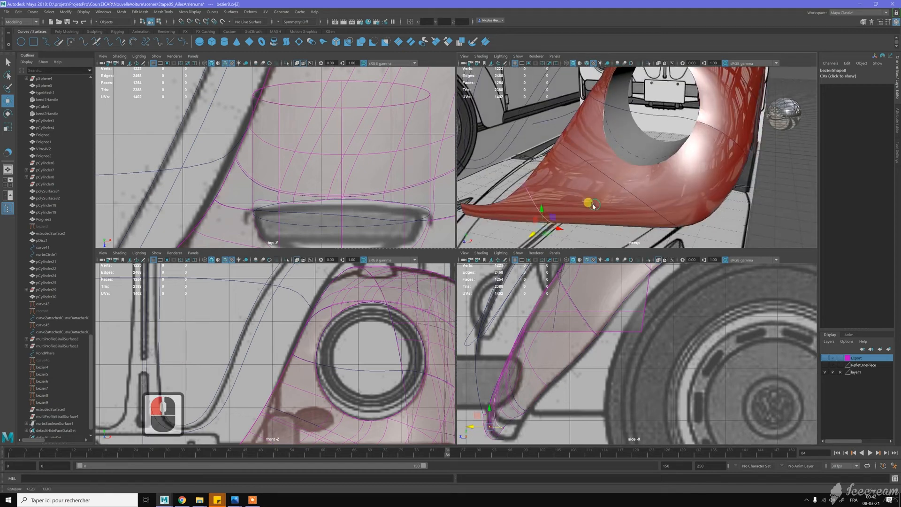
Move bezier8's inner tangent vertex slightly rearward in the perspective view
{"action": "left_click_drag", "start_coordinate": [532, 230], "coordinate": [521, 206], "text": "alt"}
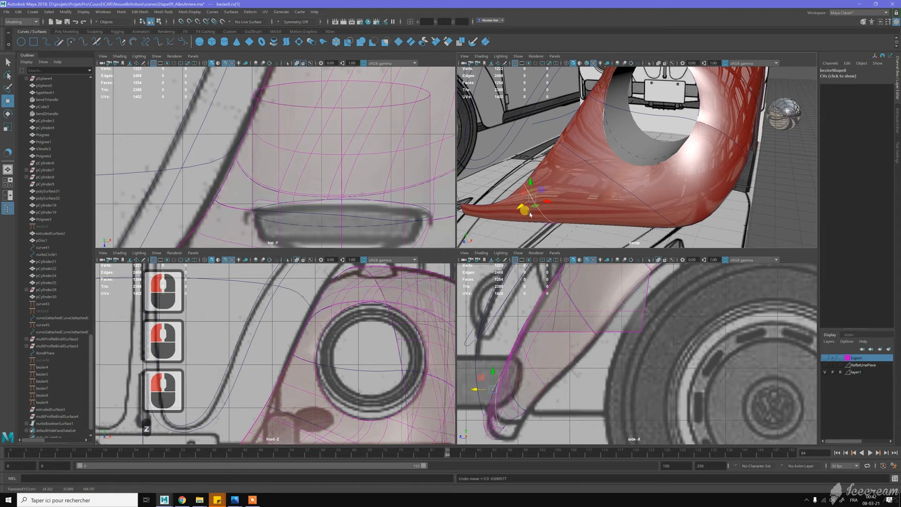
{"action": "key", "text": "z"}
{"action": "left_click_drag", "start_coordinate": [517, 209], "coordinate": [536, 216]}
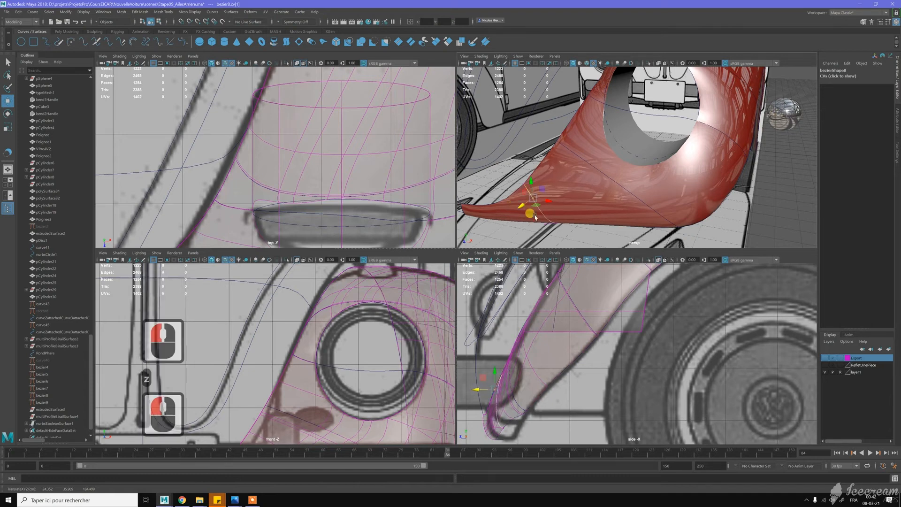
Readjust the height of bezier8's lower tangent vertex and nudge it slightly forward in the side view
{"action": "left_click", "coordinate": [536, 230]}
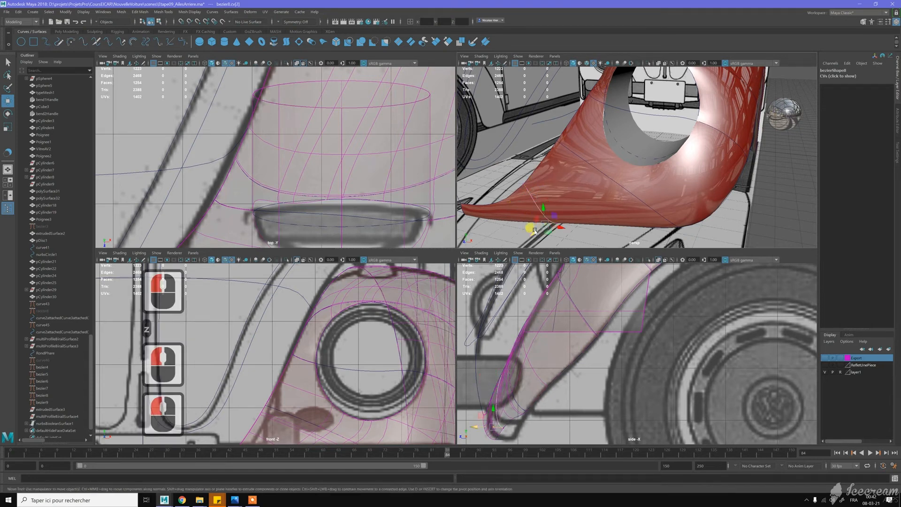
{"action": "left_click", "coordinate": [534, 231]}
{"action": "key", "text": "z"}
{"action": "mouse_move", "coordinate": [543, 211]}
{"action": "left_mouse_down"}
{"action": "mouse_move", "coordinate": [568, 202]}
{"action": "mouse_move", "coordinate": [556, 207]}
{"action": "left_mouse_up"}
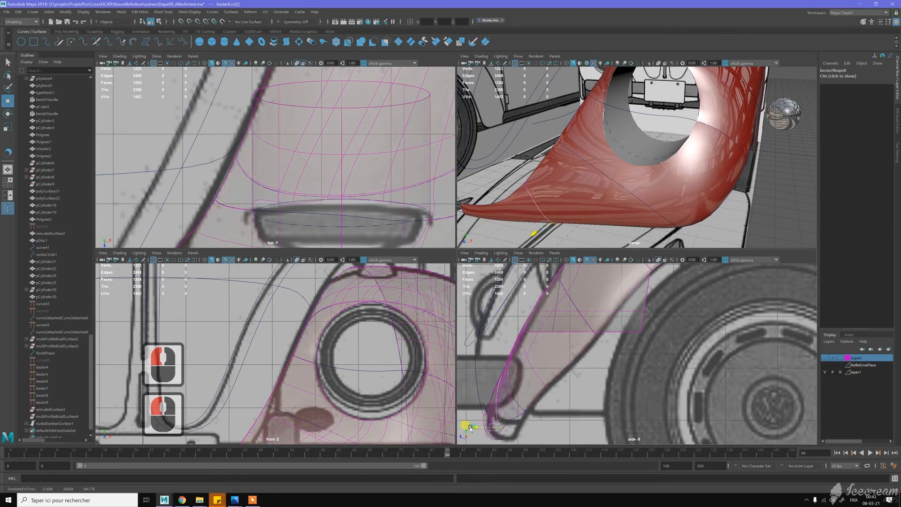
{"action": "left_click_drag", "start_coordinate": [470, 427], "coordinate": [466, 428]}
Shift bezier8's inner tangent vertex slightly inward in the front view
{"action": "left_click_drag", "start_coordinate": [553, 197], "coordinate": [591, 209], "text": "alt"}
{"action": "scroll", "coordinate": [308, 344], "scroll_direction": "down", "scroll_amount": 8}
{"action": "scroll", "coordinate": [308, 344], "scroll_direction": "up", "scroll_amount": 8}
{"action": "middle_click_drag", "start_coordinate": [308, 344], "coordinate": [328, 356], "text": "alt"}
{"action": "left_click_drag", "start_coordinate": [345, 375], "coordinate": [350, 379]}
{"action": "left_click", "coordinate": [305, 346]}
{"action": "left_click_drag", "start_coordinate": [327, 347], "coordinate": [323, 347]}
{"action": "left_click_drag", "start_coordinate": [507, 155], "coordinate": [527, 155], "text": "alt"}
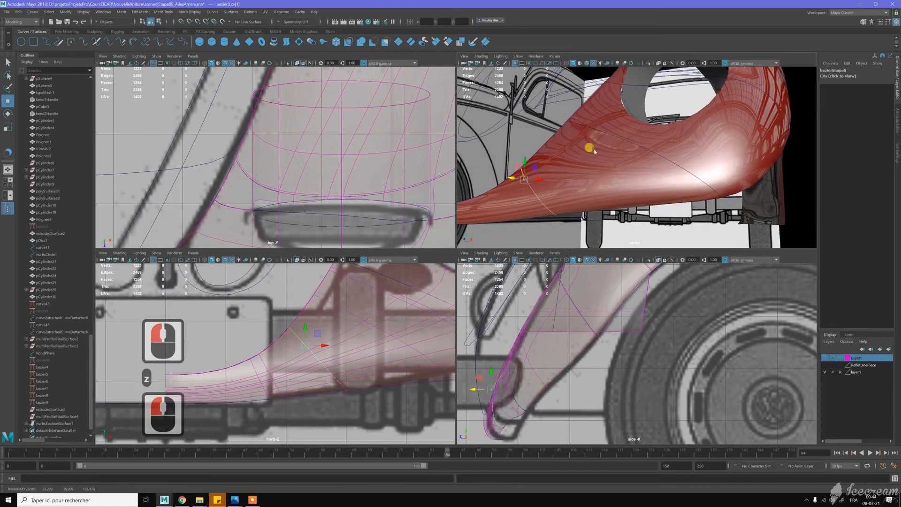
Adjust the front-to-back position of bezier7's middle vertex below the headlight opening in the perspective view
{"action": "left_click", "coordinate": [606, 147]}
{"action": "left_click", "coordinate": [608, 148], "text": "shift"}
{"action": "left_click_drag", "start_coordinate": [618, 144], "coordinate": [601, 157], "text": "alt"}
{"action": "left_click", "coordinate": [608, 186]}
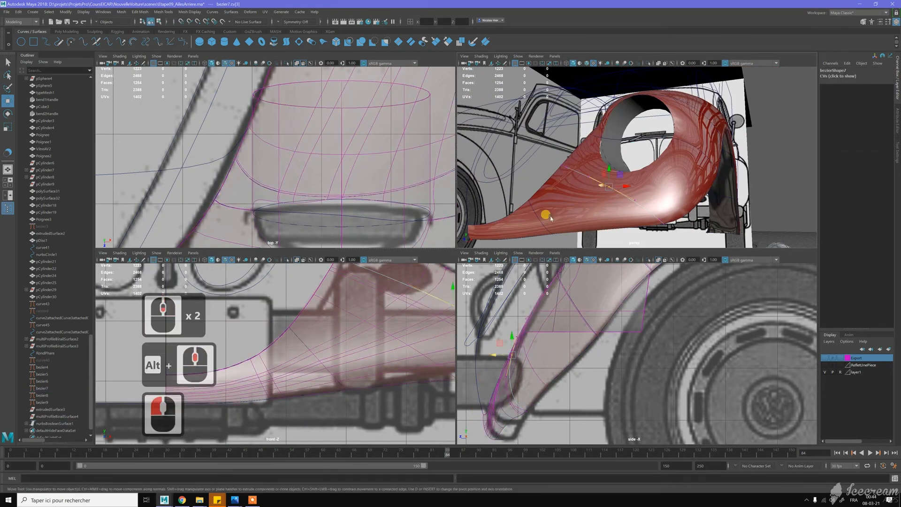
{"action": "scroll", "coordinate": [319, 338], "scroll_direction": "down", "scroll_amount": 2}
{"action": "middle_click_drag", "start_coordinate": [319, 338], "coordinate": [257, 365], "text": "alt"}
{"action": "scroll", "coordinate": [563, 352], "scroll_direction": "down", "scroll_amount": 2}
{"action": "key", "text": "z"}
{"action": "left_click_drag", "start_coordinate": [601, 186], "coordinate": [599, 186]}
Fine-tune the sideways position of bezier7's middle vertex in the top view
{"action": "scroll", "coordinate": [300, 187], "scroll_direction": "down", "scroll_amount": 2}
{"action": "middle_click_drag", "start_coordinate": [300, 207], "coordinate": [296, 169], "text": "alt"}
{"action": "scroll", "coordinate": [600, 183], "scroll_direction": "up", "scroll_amount": 2}
{"action": "left_click_drag", "start_coordinate": [589, 189], "coordinate": [593, 192]}
{"action": "mouse_move", "coordinate": [310, 204]}
{"action": "left_mouse_down"}
{"action": "mouse_move", "coordinate": [356, 224]}
{"action": "mouse_move", "coordinate": [355, 207]}
{"action": "mouse_move", "coordinate": [314, 202]}
{"action": "left_mouse_up"}
{"action": "left_click", "coordinate": [348, 205]}
{"action": "left_click", "coordinate": [302, 203]}
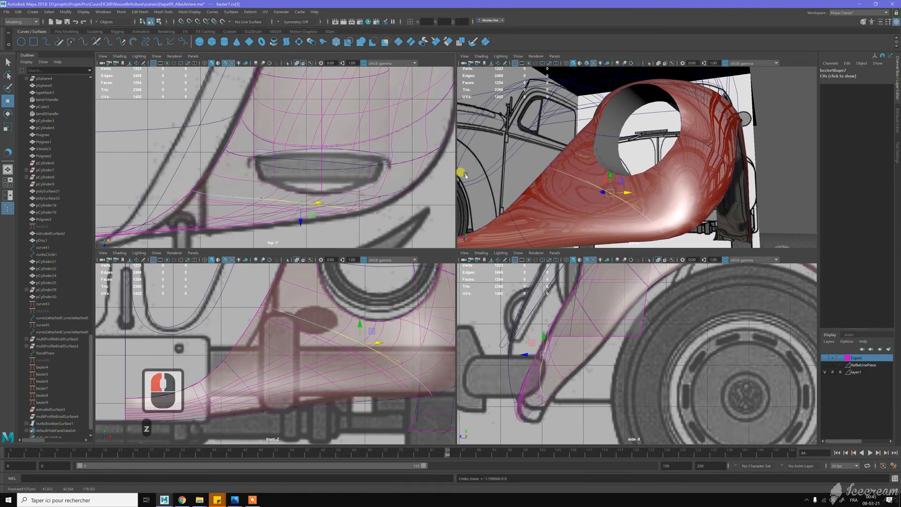
Show bezier6's control vertices and try moving its middle vertex slightly rearward in the top view
{"action": "left_click_drag", "start_coordinate": [692, 141], "coordinate": [663, 136], "text": "alt"}
{"action": "left_click", "coordinate": [662, 135]}
{"action": "right_click_drag", "start_coordinate": [399, 144], "coordinate": [381, 144]}
{"action": "left_click", "coordinate": [418, 180]}
{"action": "left_click", "coordinate": [348, 164]}
{"action": "left_click_drag", "start_coordinate": [349, 182], "coordinate": [348, 178]}
Try adjusting the heights of bezier6's middle and inner tangent vertices in the front view
{"action": "scroll", "coordinate": [577, 305], "scroll_direction": "up", "scroll_amount": 8}
{"action": "middle_click_drag", "start_coordinate": [579, 300], "coordinate": [545, 387], "text": "alt"}
{"action": "left_click", "coordinate": [290, 158]}
{"action": "key", "text": "z"}
{"action": "scroll", "coordinate": [422, 282], "scroll_direction": "down", "scroll_amount": 4}
{"action": "middle_click_drag", "start_coordinate": [431, 270], "coordinate": [366, 303], "text": "alt"}
{"action": "left_click", "coordinate": [327, 293]}
{"action": "left_click", "coordinate": [277, 295]}
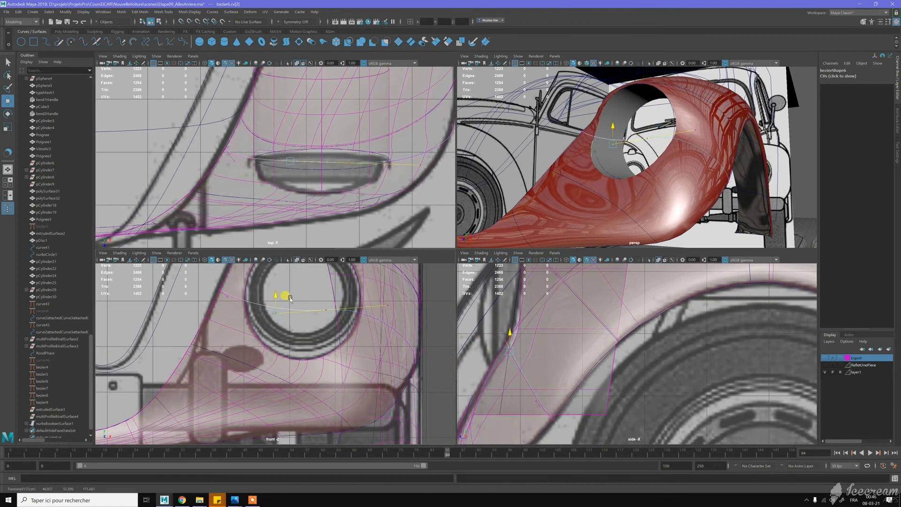
Try shifting bezier6's middle vertex forward and sideways in the top view
{"action": "left_click", "coordinate": [348, 163]}
{"action": "left_click_drag", "start_coordinate": [304, 180], "coordinate": [349, 187]}
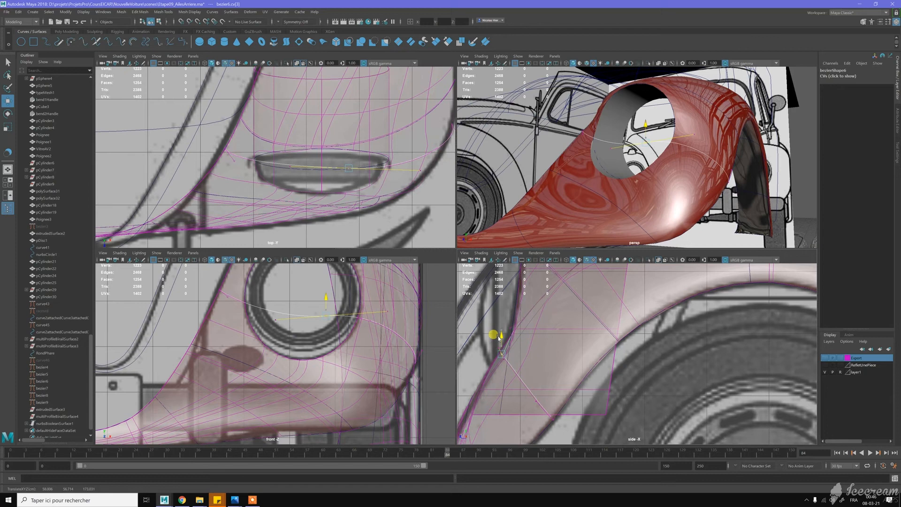
{"action": "left_click", "coordinate": [430, 177]}
{"action": "left_click", "coordinate": [352, 174]}
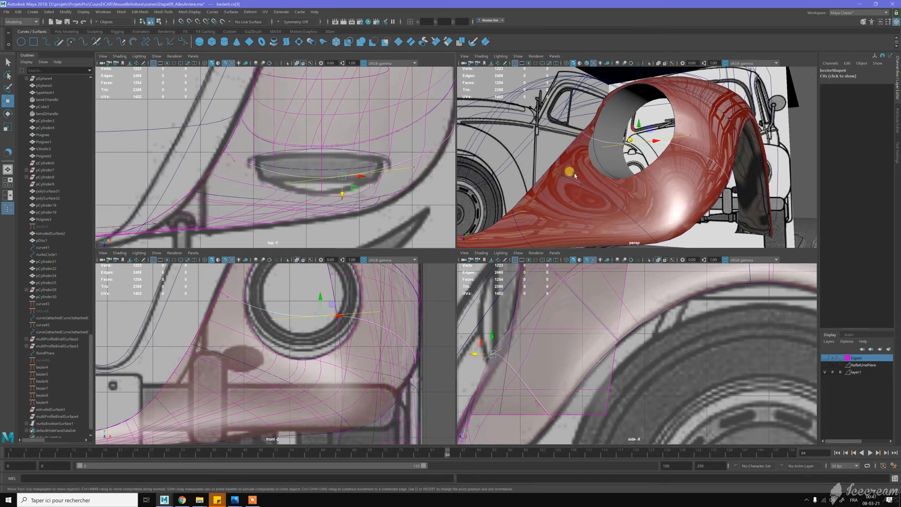
Examine the fender's reflections around and below the headlight opening from several angles
{"action": "left_click_drag", "start_coordinate": [575, 175], "coordinate": [578, 146], "text": "alt"}
{"action": "middle_click_drag", "start_coordinate": [578, 146], "coordinate": [605, 159], "text": "alt"}
{"action": "right_click_drag", "start_coordinate": [605, 159], "coordinate": [653, 175], "text": "alt"}
{"action": "left_click_drag", "start_coordinate": [653, 175], "coordinate": [607, 139], "text": "alt"}
{"action": "middle_click_drag", "start_coordinate": [607, 139], "coordinate": [592, 154], "text": "alt"}
{"action": "left_click", "coordinate": [235, 499]}
{"action": "left_click", "coordinate": [181, 470]}
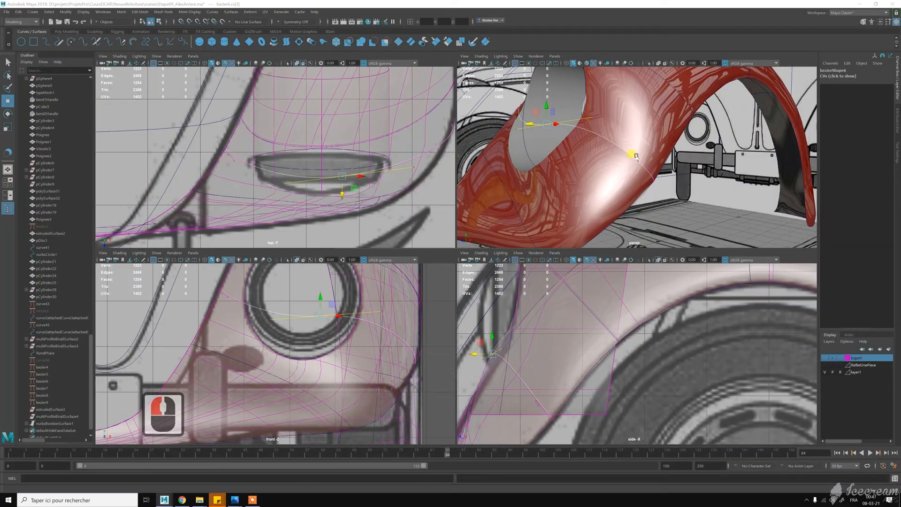
{"action": "left_click_drag", "start_coordinate": [526, 150], "coordinate": [528, 143], "text": "alt"}
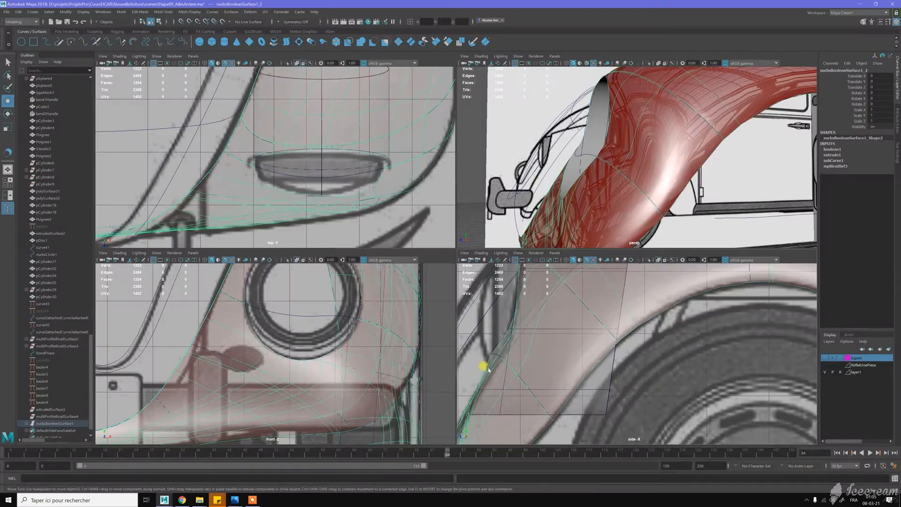
{"action": "left_click_drag", "start_coordinate": [610, 183], "coordinate": [596, 159], "text": "alt"}
Switch to Photos, compare the front fender shape across the Beetle reference pictures, and return to Maya
{"action": "key", "text": "alt+Tab"}
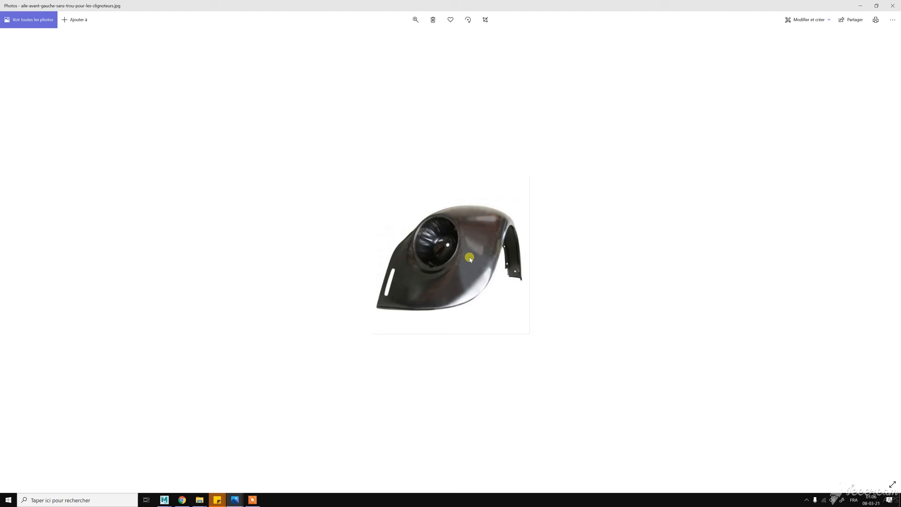
{"action": "key", "text": "Right"}
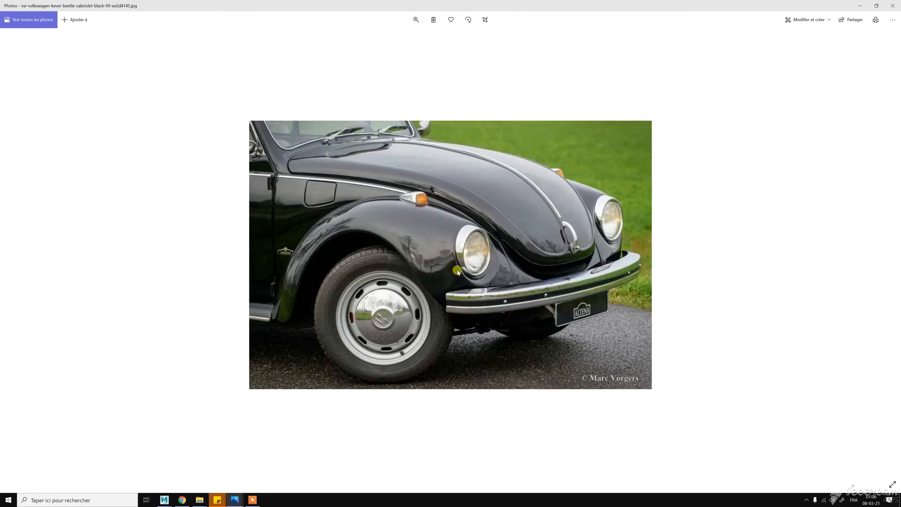
{"action": "key", "text": "Right"}
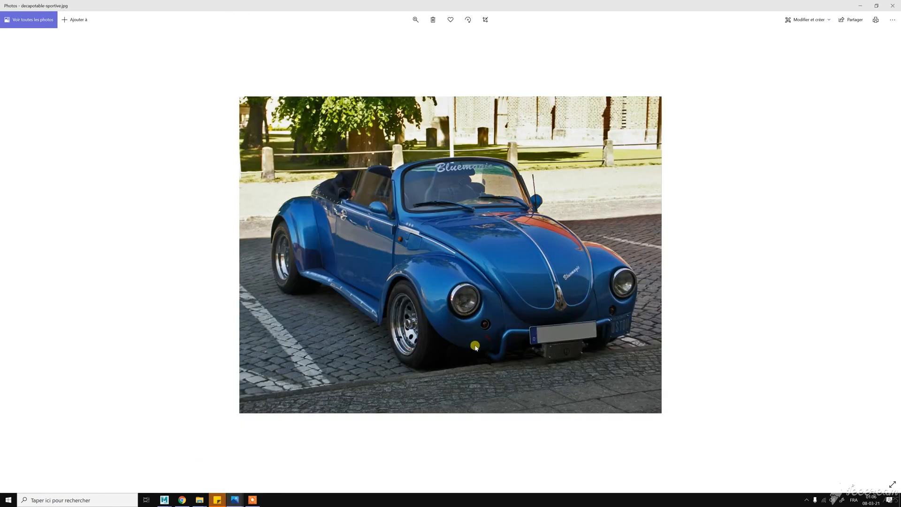
{"action": "left_click", "coordinate": [235, 500]}
{"action": "left_click", "coordinate": [500, 348]}
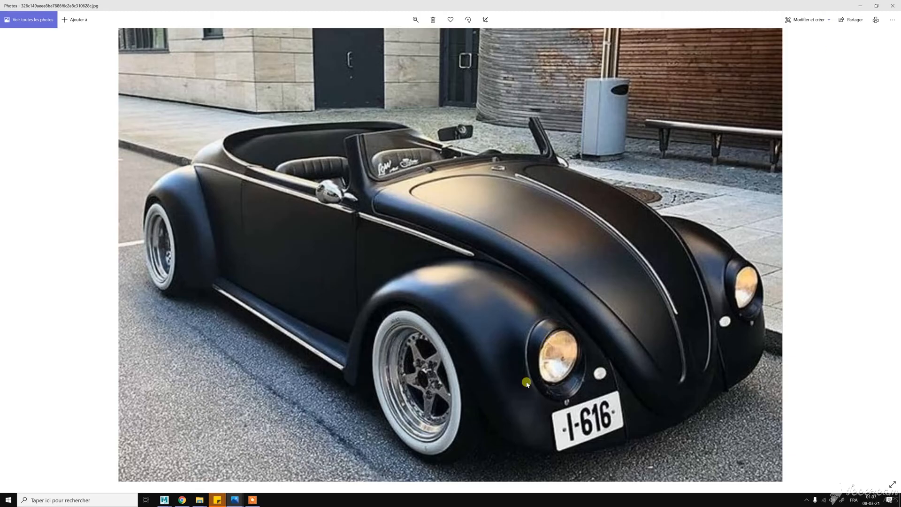
{"action": "left_click", "coordinate": [859, 6]}
{"action": "left_click", "coordinate": [860, 6]}
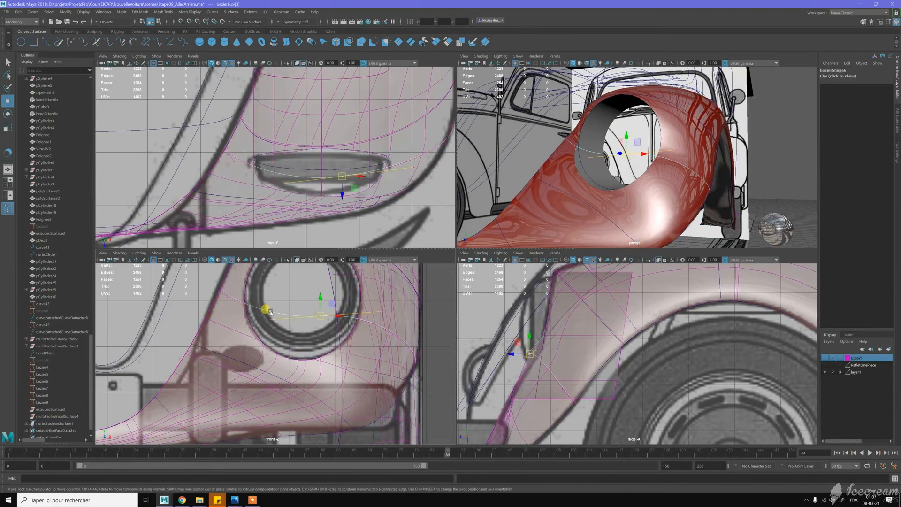
Try moving bezier6's middle vertex inward and its inner tangent vertex slightly rearward in the top view
{"action": "left_click_drag", "start_coordinate": [358, 176], "coordinate": [337, 178]}
{"action": "left_click", "coordinate": [263, 182]}
{"action": "left_click_drag", "start_coordinate": [265, 200], "coordinate": [265, 190]}
Undo the recent series of vertex edits on bezier6
{"action": "key", "text": "ctrl+z"}
{"action": "key", "text": "ctrl+z"}
{"action": "key", "text": "ctrl+z"}
{"action": "key", "text": "ctrl+z"}
{"action": "key", "text": "ctrl+z"}
{"action": "key", "text": "ctrl+z"}
{"action": "key", "text": "ctrl+z"}
{"action": "key", "text": "ctrl+z"}
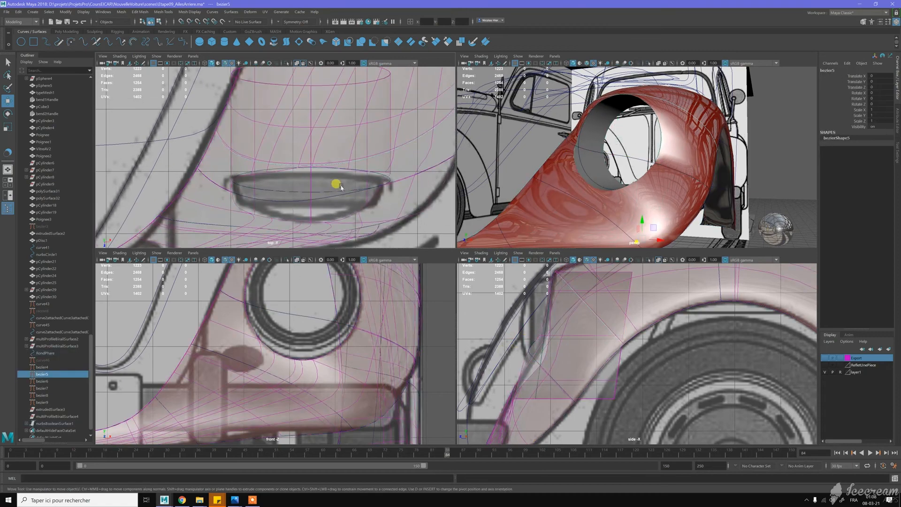
{"action": "key", "text": "ctrl+z"}
{"action": "key", "text": "ctrl+z"}
{"action": "key", "text": "ctrl+z"}
{"action": "key", "text": "ctrl+z"}
{"action": "key", "text": "ctrl+z"}
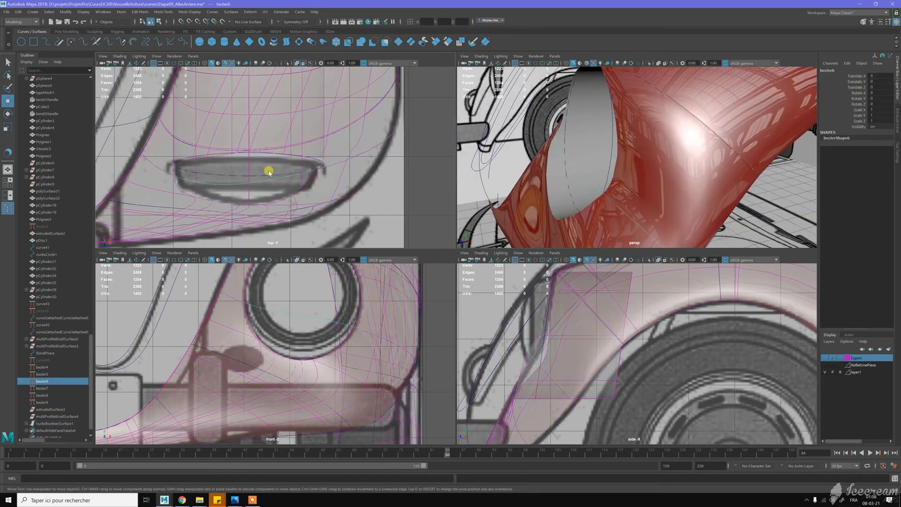
Adjust the sideways position of bezier6's outer tangent vertex in the top view
{"action": "left_click_drag", "start_coordinate": [657, 155], "coordinate": [642, 230], "text": "alt"}
{"action": "right_click_drag", "start_coordinate": [641, 230], "coordinate": [679, 191], "text": "alt"}
{"action": "left_click_drag", "start_coordinate": [680, 192], "coordinate": [603, 185], "text": "alt"}
{"action": "left_click", "coordinate": [250, 201]}
{"action": "left_click_drag", "start_coordinate": [381, 182], "coordinate": [378, 181]}
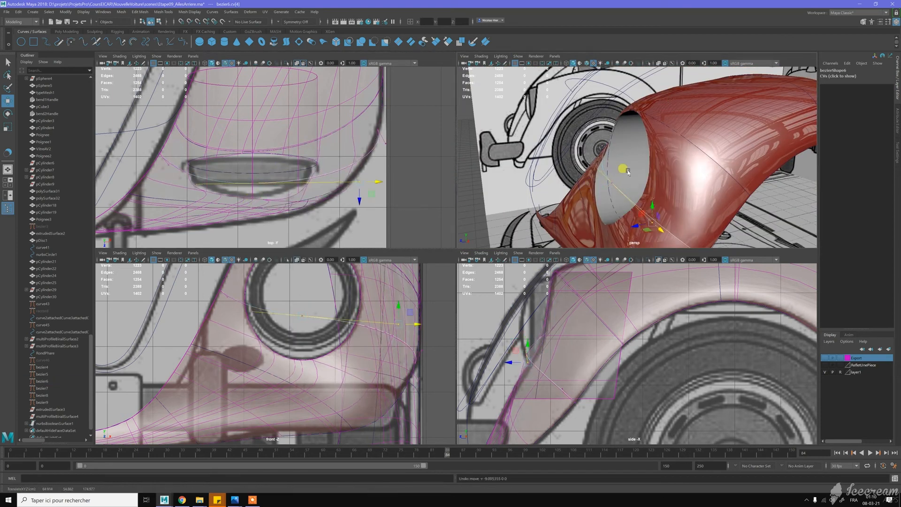
Show the control vertices of the profile curve below the headlight opening and nudge its inner vertex forward in the top view
{"action": "left_click_drag", "start_coordinate": [628, 172], "coordinate": [610, 197], "text": "alt"}
{"action": "left_click", "coordinate": [614, 191]}
{"action": "right_click_drag", "start_coordinate": [621, 192], "coordinate": [598, 192]}
{"action": "left_click", "coordinate": [232, 211]}
{"action": "left_click", "coordinate": [194, 209]}
{"action": "left_click_drag", "start_coordinate": [193, 227], "coordinate": [193, 229]}
{"action": "left_click", "coordinate": [231, 211]}
Shift the inner vertex of the profile curve below the headlight opening outward and slightly forward in the top view
{"action": "scroll", "coordinate": [244, 218], "scroll_direction": "up", "scroll_amount": 1}
{"action": "left_click_drag", "start_coordinate": [285, 379], "coordinate": [269, 369]}
{"action": "left_click", "coordinate": [168, 213]}
{"action": "left_click_drag", "start_coordinate": [170, 233], "coordinate": [179, 236]}
Select bezier6's inner tangent vertex and adjust its front-to-back position in the perspective view
{"action": "left_click_drag", "start_coordinate": [609, 178], "coordinate": [537, 207], "text": "alt"}
{"action": "left_click", "coordinate": [587, 151]}
{"action": "left_click", "coordinate": [581, 164]}
{"action": "left_click", "coordinate": [581, 163]}
{"action": "left_click_drag", "start_coordinate": [673, 201], "coordinate": [569, 136], "text": "alt"}
{"action": "left_click", "coordinate": [580, 165]}
{"action": "left_click", "coordinate": [569, 135]}
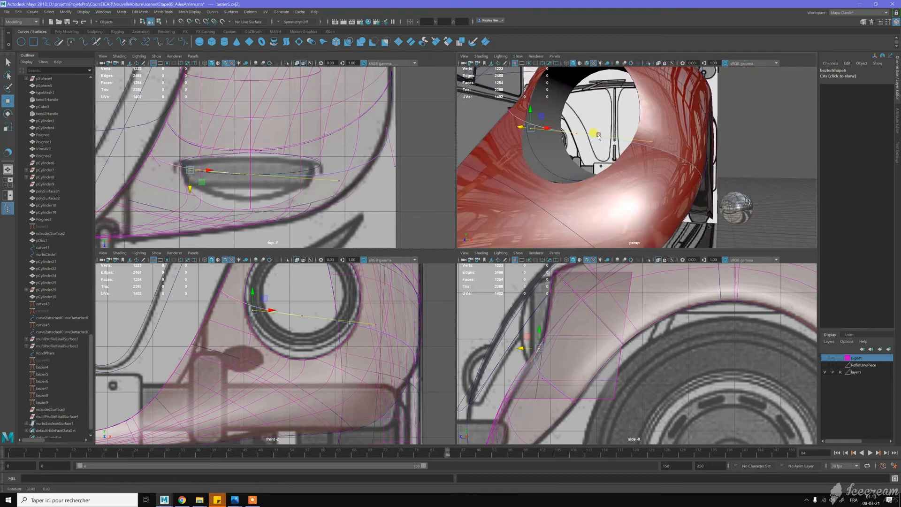
Lower the profile curve's vertex slightly in the side view while checking the surface's reflections
{"action": "left_click_drag", "start_coordinate": [538, 126], "coordinate": [683, 147], "text": "alt"}
{"action": "left_click", "coordinate": [590, 305]}
{"action": "left_click_drag", "start_coordinate": [591, 308], "coordinate": [593, 313]}
{"action": "left_click_drag", "start_coordinate": [664, 190], "coordinate": [614, 162], "text": "alt"}
{"action": "mouse_move", "coordinate": [592, 311]}
{"action": "left_mouse_down"}
{"action": "mouse_move", "coordinate": [553, 272]}
{"action": "mouse_move", "coordinate": [592, 314]}
{"action": "left_mouse_up"}
Show bezier6's control vertices and reposition its outer tangent vertex in the perspective view
{"action": "left_click_drag", "start_coordinate": [627, 205], "coordinate": [676, 199], "text": "alt"}
{"action": "left_click", "coordinate": [671, 180]}
{"action": "right_click_drag", "start_coordinate": [736, 173], "coordinate": [694, 174]}
{"action": "left_click", "coordinate": [710, 176]}
{"action": "left_click_drag", "start_coordinate": [721, 178], "coordinate": [695, 181]}
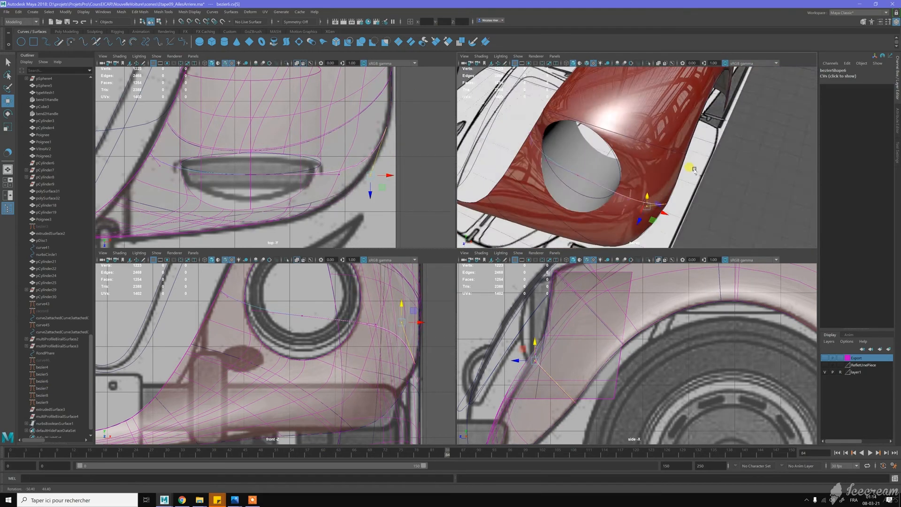
Lower bezier6's middle vertex slightly in the side view
{"action": "left_click_drag", "start_coordinate": [581, 152], "coordinate": [582, 153]}
{"action": "left_click_drag", "start_coordinate": [608, 143], "coordinate": [535, 150], "text": "alt"}
{"action": "left_click", "coordinate": [586, 157]}
{"action": "left_click_drag", "start_coordinate": [532, 337], "coordinate": [533, 343]}
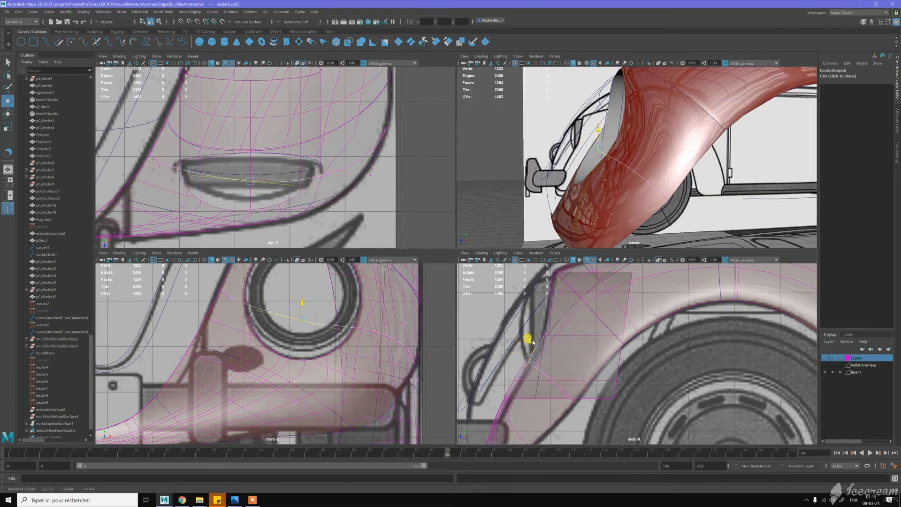
Examine the fender surface from several angles, around the headlight opening and over the wheel arch
{"action": "left_click_drag", "start_coordinate": [604, 142], "coordinate": [624, 101], "text": "alt"}
{"action": "right_click_drag", "start_coordinate": [527, 109], "coordinate": [561, 95]}
{"action": "left_click", "coordinate": [624, 121]}
{"action": "left_click_drag", "start_coordinate": [624, 141], "coordinate": [667, 128], "text": "alt"}
{"action": "left_click", "coordinate": [717, 202]}
{"action": "left_click_drag", "start_coordinate": [732, 206], "coordinate": [625, 147], "text": "alt"}
{"action": "left_click", "coordinate": [625, 146]}
{"action": "right_click_drag", "start_coordinate": [626, 146], "coordinate": [593, 146]}
{"action": "left_click_drag", "start_coordinate": [605, 155], "coordinate": [562, 163], "text": "alt"}
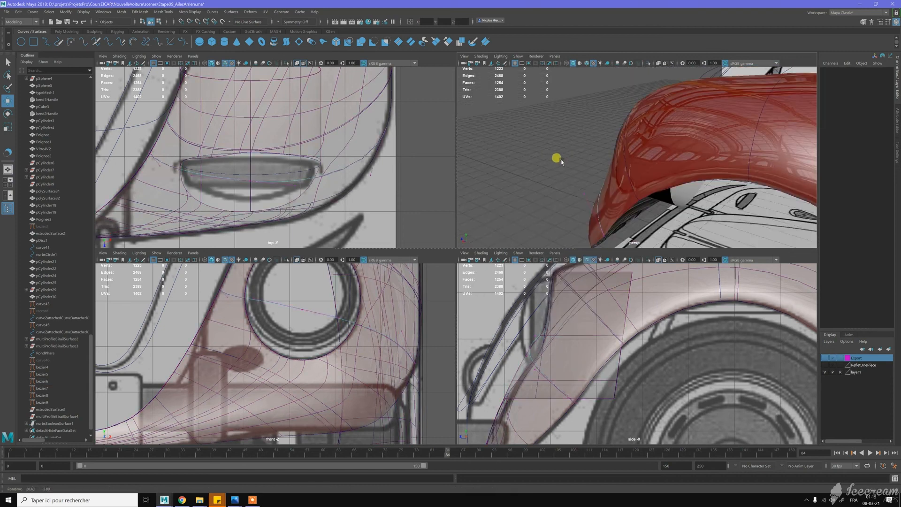
Reposition bezier6's inner tangent vertex in the side view, raising it slightly
{"action": "left_click", "coordinate": [584, 194]}
{"action": "left_click_drag", "start_coordinate": [521, 356], "coordinate": [509, 341]}
{"action": "left_click_drag", "start_coordinate": [554, 289], "coordinate": [557, 286], "text": "alt"}
{"action": "left_click_drag", "start_coordinate": [610, 164], "coordinate": [666, 141], "text": "alt"}
{"action": "left_click_drag", "start_coordinate": [520, 337], "coordinate": [520, 332]}
{"action": "left_click_drag", "start_coordinate": [694, 178], "coordinate": [629, 199], "text": "alt"}
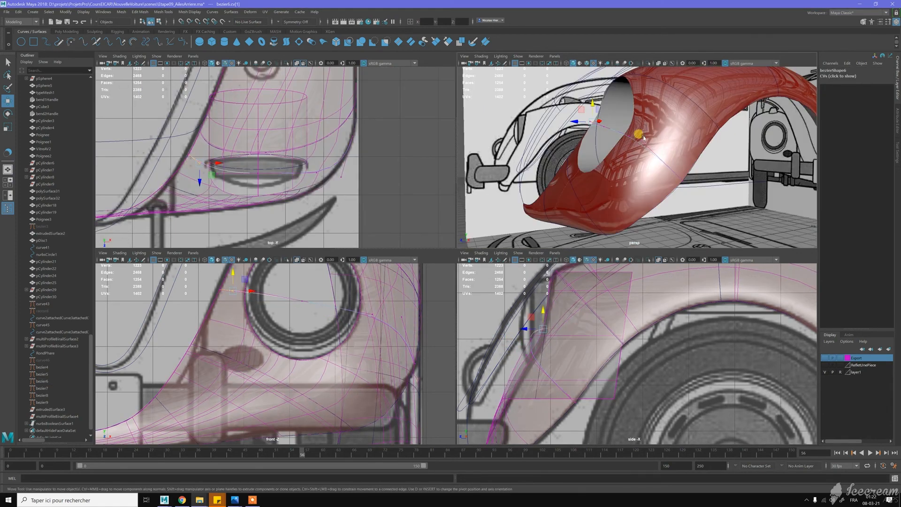
Show the control vertices of the headlight profile curve and raise one slightly in the perspective view
{"action": "left_click_drag", "start_coordinate": [639, 133], "coordinate": [732, 169], "text": "alt"}
{"action": "right_click", "coordinate": [747, 175]}
{"action": "left_click", "coordinate": [746, 153]}
{"action": "left_click", "coordinate": [537, 110]}
{"action": "right_click_drag", "start_coordinate": [759, 167], "coordinate": [726, 167]}
{"action": "mouse_move", "coordinate": [656, 151]}
{"action": "left_mouse_down", "text": "alt"}
{"action": "mouse_move", "coordinate": [579, 135]}
{"action": "mouse_move", "coordinate": [615, 153]}
{"action": "mouse_move", "coordinate": [656, 141]}
{"action": "left_mouse_up", "text": "alt"}
{"action": "left_click", "coordinate": [664, 142]}
{"action": "left_click_drag", "start_coordinate": [665, 128], "coordinate": [664, 125]}
Adjust the front-to-back position of bezier6's inner tangent vertex in the perspective view
{"action": "left_click", "coordinate": [608, 122]}
{"action": "left_click_drag", "start_coordinate": [608, 121], "coordinate": [609, 187], "text": "alt"}
{"action": "left_click", "coordinate": [589, 191]}
{"action": "left_click", "coordinate": [565, 177]}
{"action": "middle_click_drag", "start_coordinate": [609, 186], "coordinate": [613, 192]}
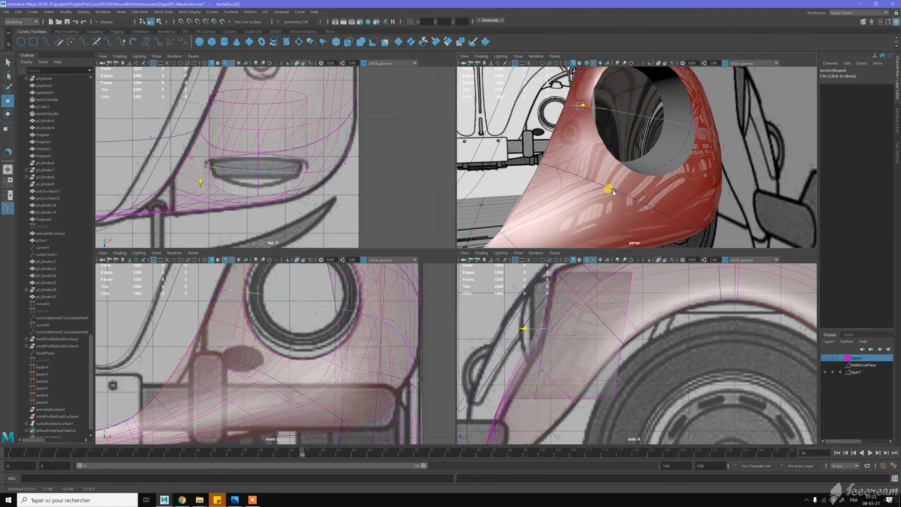
Show bezier7's control vertices and adjust the height of its inner tangent vertex in the front view
{"action": "left_click", "coordinate": [587, 180]}
{"action": "right_click_drag", "start_coordinate": [599, 154], "coordinate": [572, 155]}
{"action": "left_click", "coordinate": [565, 168]}
{"action": "left_click_drag", "start_coordinate": [569, 167], "coordinate": [589, 176], "text": "alt"}
{"action": "left_click_drag", "start_coordinate": [590, 174], "coordinate": [556, 174], "text": "alt"}
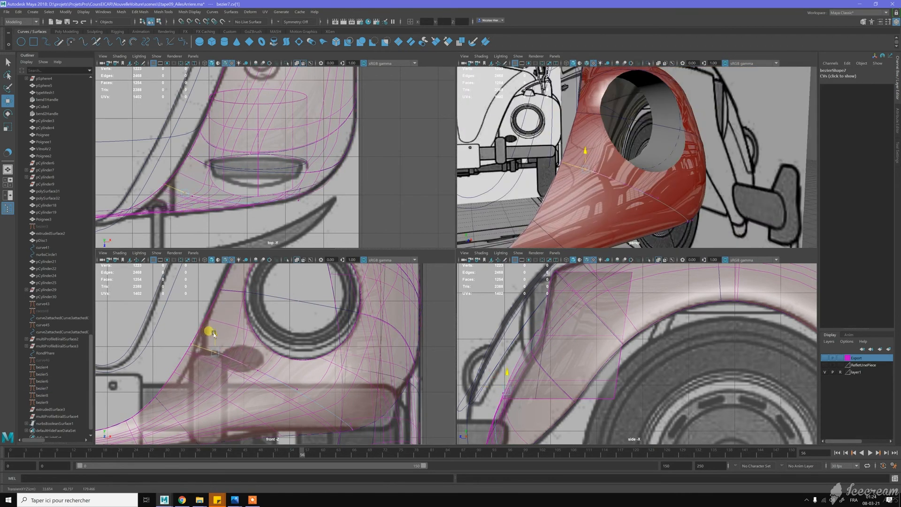
{"action": "left_click_drag", "start_coordinate": [213, 334], "coordinate": [213, 334]}
Select bezier8's inner tangent vertex and adjust its front-to-back position in the side view
{"action": "left_click_drag", "start_coordinate": [591, 169], "coordinate": [614, 178], "text": "alt"}
{"action": "mouse_move", "coordinate": [540, 188]}
{"action": "left_mouse_down", "text": "alt"}
{"action": "mouse_move", "coordinate": [500, 193]}
{"action": "mouse_move", "coordinate": [526, 177]}
{"action": "mouse_move", "coordinate": [539, 181]}
{"action": "mouse_move", "coordinate": [527, 185]}
{"action": "left_mouse_up", "text": "alt"}
{"action": "left_click", "coordinate": [600, 160]}
{"action": "key", "text": "q"}
{"action": "left_click", "coordinate": [527, 186]}
{"action": "key", "text": "w"}
{"action": "middle_click_drag", "start_coordinate": [492, 422], "coordinate": [519, 352], "text": "alt"}
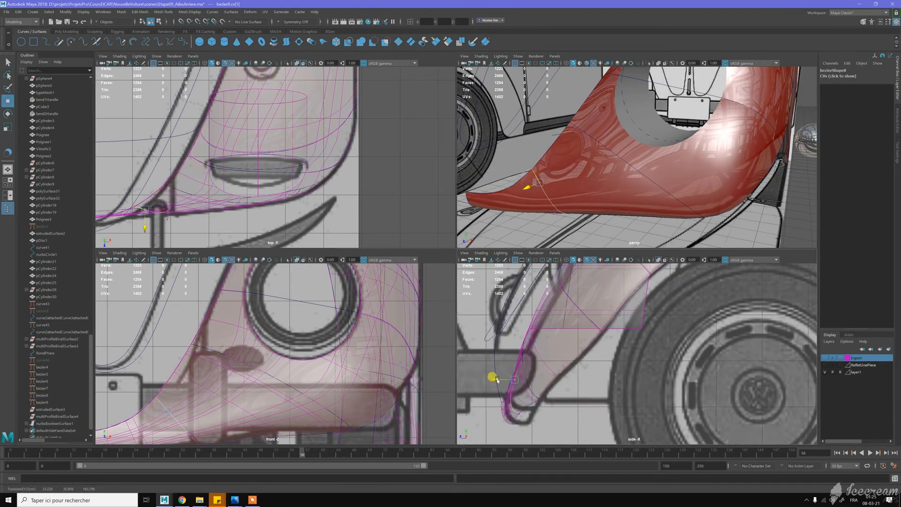
Show the control vertices of the profile curve below the headlight opening and reposition its tangent vertex in the perspective view
{"action": "left_click_drag", "start_coordinate": [559, 188], "coordinate": [535, 178], "text": "alt"}
{"action": "left_click", "coordinate": [558, 192]}
{"action": "right_click_drag", "start_coordinate": [537, 199], "coordinate": [508, 201]}
{"action": "left_click_drag", "start_coordinate": [539, 188], "coordinate": [577, 173], "text": "alt"}
{"action": "left_click", "coordinate": [606, 150]}
{"action": "left_click_drag", "start_coordinate": [592, 153], "coordinate": [570, 197]}
{"action": "left_click", "coordinate": [618, 178]}
{"action": "left_click", "coordinate": [596, 188]}
{"action": "left_click_drag", "start_coordinate": [591, 149], "coordinate": [594, 150]}
Show bezier6's control vertices and adjust the front-to-back position of its outer tangent vertex in the side view
{"action": "left_click_drag", "start_coordinate": [595, 181], "coordinate": [617, 115], "text": "alt"}
{"action": "middle_click_drag", "start_coordinate": [594, 273], "coordinate": [573, 331], "text": "alt"}
{"action": "left_click", "coordinate": [606, 148]}
{"action": "right_click_drag", "start_coordinate": [526, 160], "coordinate": [498, 161]}
{"action": "scroll", "coordinate": [516, 330], "scroll_direction": "up", "scroll_amount": 2}
{"action": "left_click", "coordinate": [520, 331]}
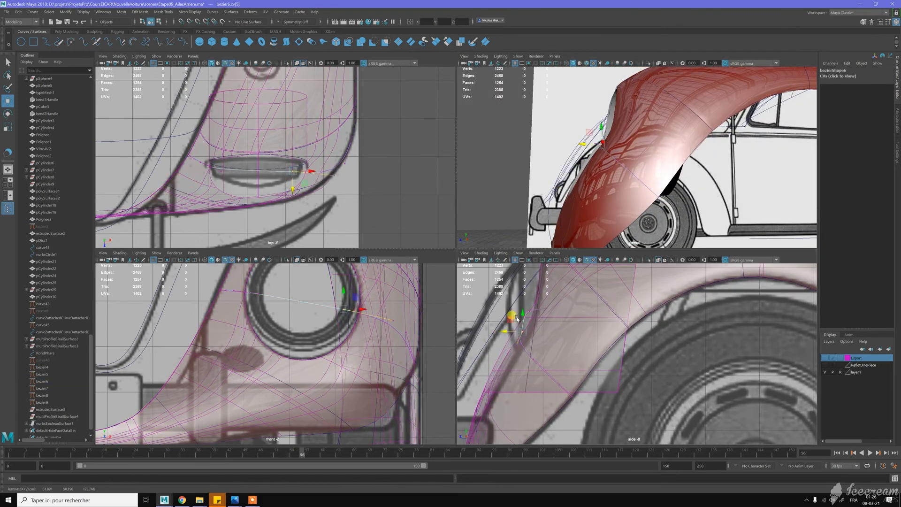
Adjust the height and front-to-back position of bezier6's outer tangent vertices beside the headlight opening
{"action": "left_click_drag", "start_coordinate": [600, 154], "coordinate": [647, 148], "text": "alt"}
{"action": "left_click", "coordinate": [516, 326]}
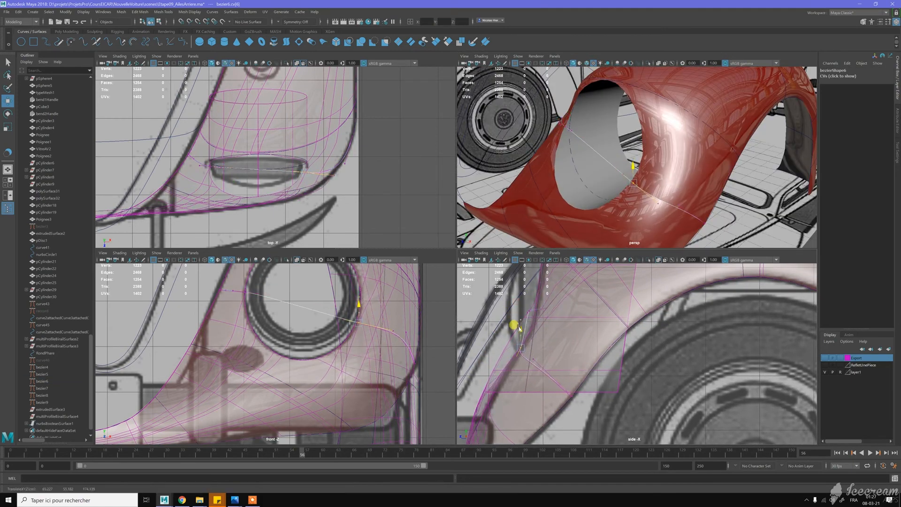
{"action": "left_click", "coordinate": [566, 169]}
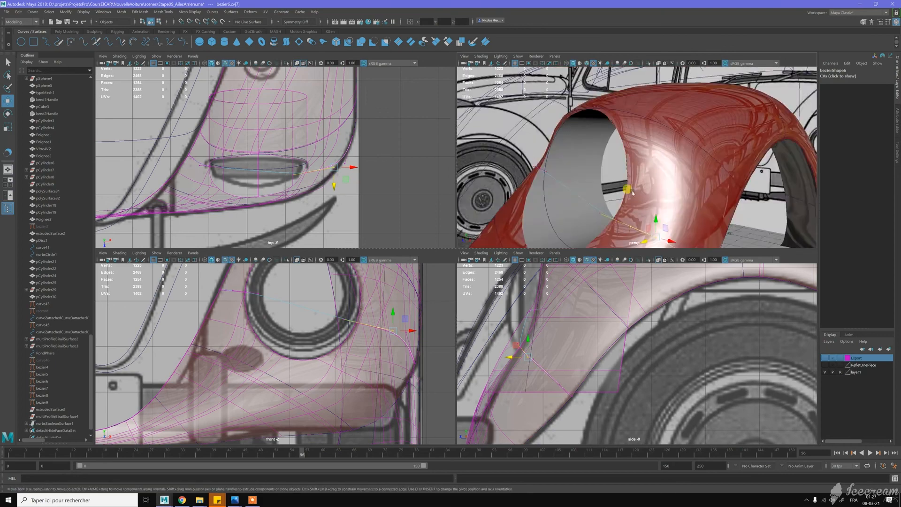
{"action": "left_click", "coordinate": [572, 182]}
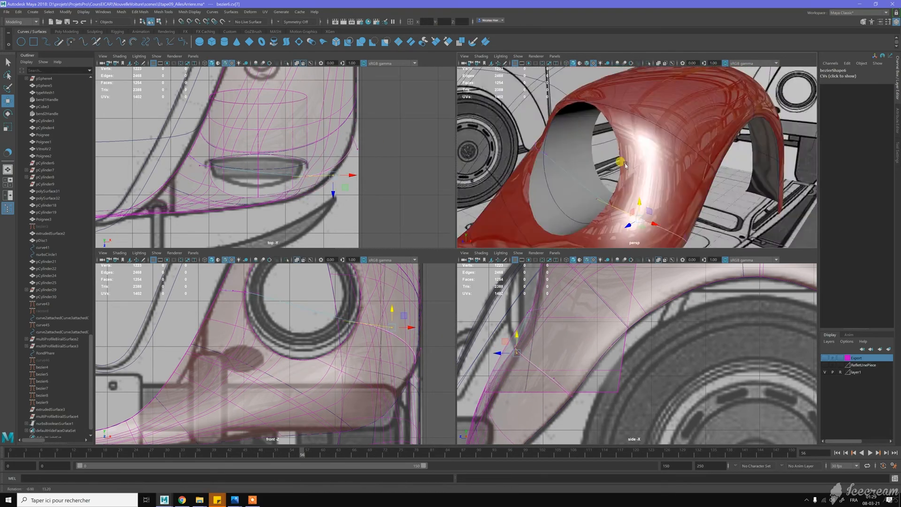
Select the outer tangent vertex of bezier5 above the headlight opening and adjust its sideways position in the perspective view
{"action": "left_click", "coordinate": [713, 127]}
{"action": "left_click_drag", "start_coordinate": [713, 127], "coordinate": [657, 140], "text": "alt"}
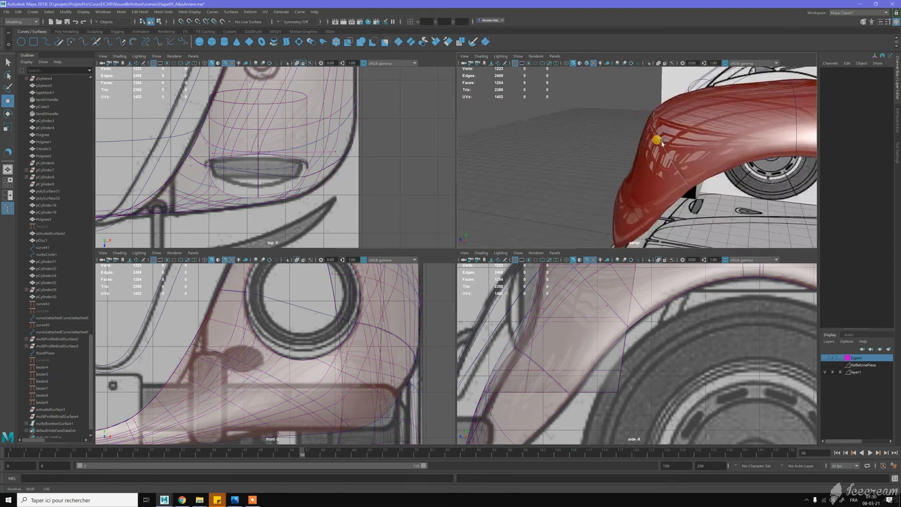
{"action": "left_click", "coordinate": [614, 175]}
{"action": "left_click_drag", "start_coordinate": [614, 175], "coordinate": [593, 152], "text": "alt"}
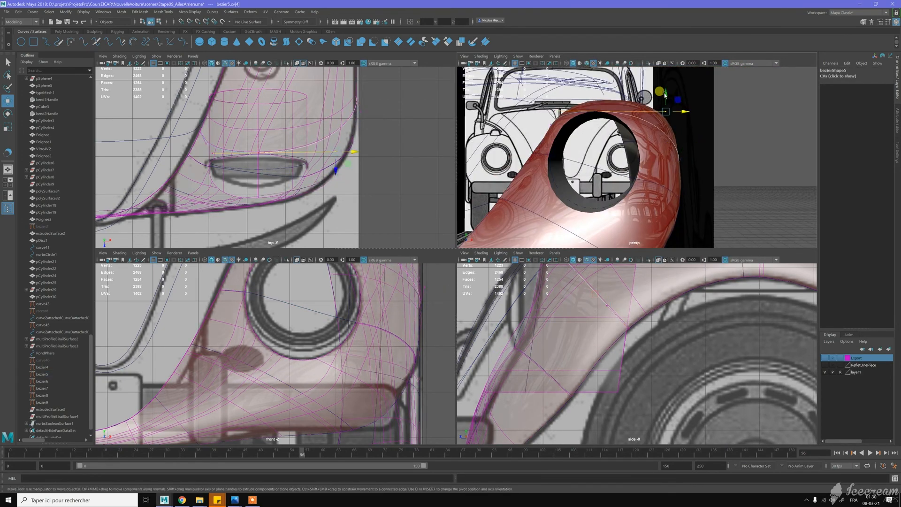
{"action": "left_click", "coordinate": [624, 150]}
Select bezier6's tangent vertex at the edge of the headlight opening and adjust its front-to-back position and height
{"action": "left_click_drag", "start_coordinate": [649, 134], "coordinate": [651, 173], "text": "alt"}
{"action": "left_click", "coordinate": [636, 176]}
{"action": "left_click", "coordinate": [522, 313]}
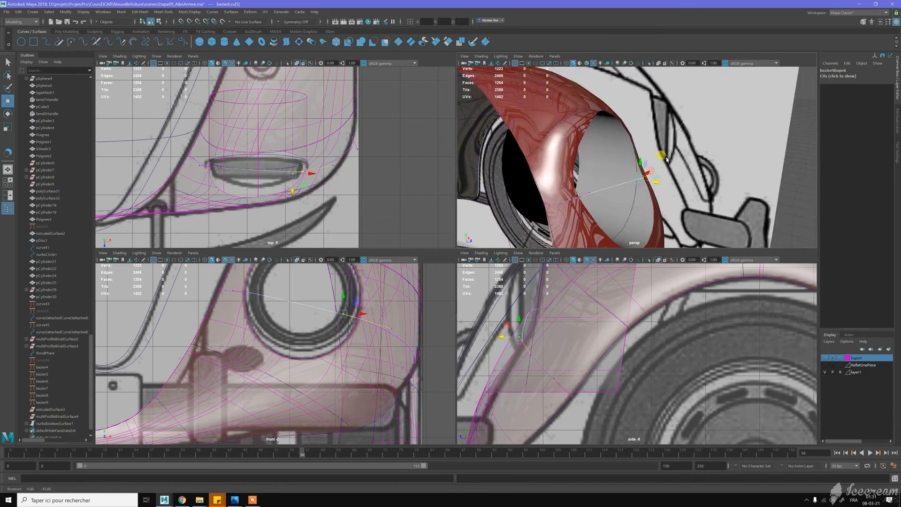
{"action": "left_click_drag", "start_coordinate": [666, 160], "coordinate": [650, 155], "text": "alt"}
{"action": "left_click", "coordinate": [642, 164]}
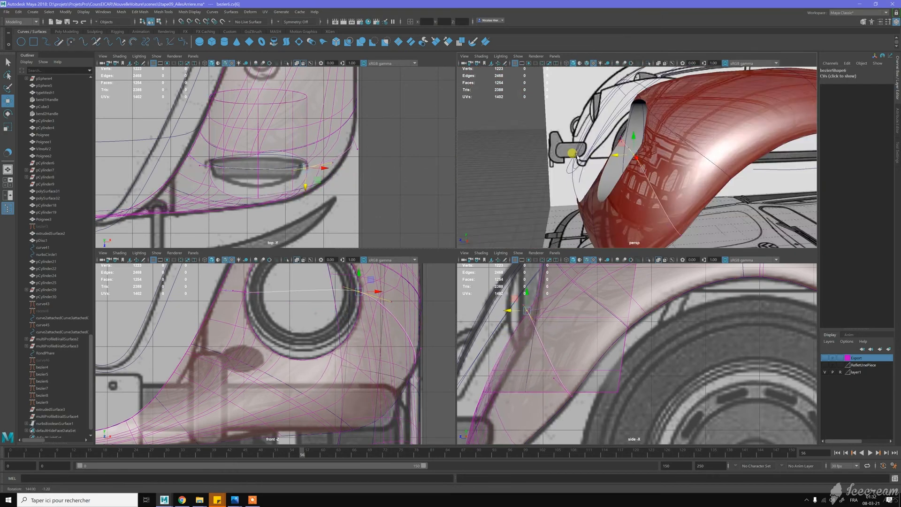
{"action": "left_click_drag", "start_coordinate": [571, 155], "coordinate": [624, 141], "text": "alt"}
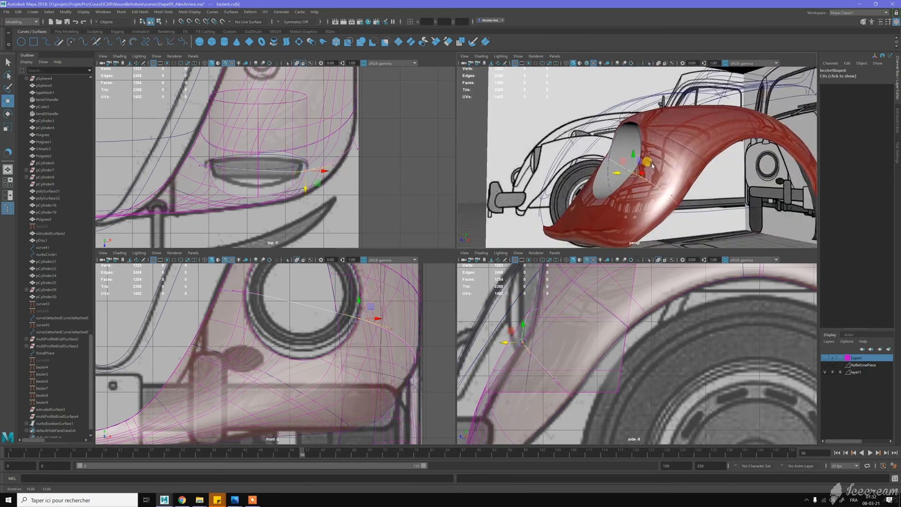
Reposition bezier6's outermost tangent vertex within the side plane, adjusting its height and depth together
{"action": "left_click_drag", "start_coordinate": [674, 174], "coordinate": [624, 173], "text": "alt"}
{"action": "left_click", "coordinate": [656, 179]}
{"action": "left_click", "coordinate": [619, 172]}
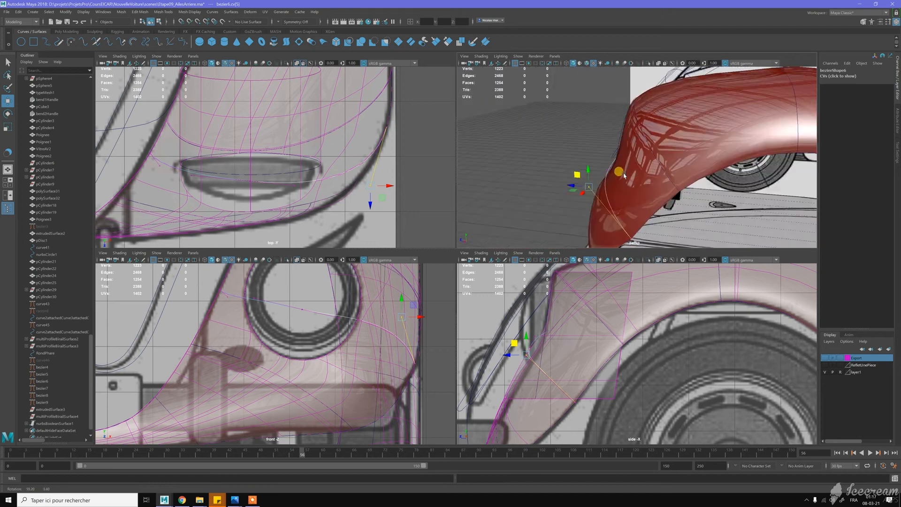
{"action": "left_click", "coordinate": [535, 120]}
{"action": "left_click", "coordinate": [581, 119]}
{"action": "left_click_drag", "start_coordinate": [582, 119], "coordinate": [540, 133], "text": "alt"}
{"action": "left_click", "coordinate": [574, 160]}
{"action": "left_click_drag", "start_coordinate": [577, 162], "coordinate": [489, 348], "text": "alt"}
Activate the Move tool and shift bezier6's outer tangent vertex sideways in the top view
{"action": "key", "text": "w"}
{"action": "scroll", "coordinate": [282, 188], "scroll_direction": "down", "scroll_amount": 3}
{"action": "left_click", "coordinate": [288, 190]}
{"action": "left_click_drag", "start_coordinate": [307, 191], "coordinate": [367, 190]}
Adjust the front-to-back and sideways position of bezier6's inner tangent vertex in the top view
{"action": "left_click", "coordinate": [257, 188]}
{"action": "left_click_drag", "start_coordinate": [260, 205], "coordinate": [262, 189]}
{"action": "left_click", "coordinate": [190, 166]}
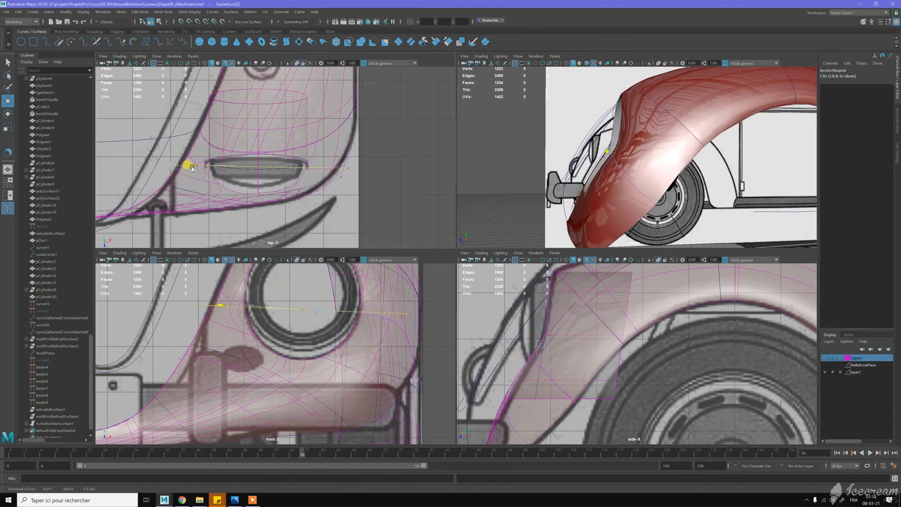
{"action": "left_click_drag", "start_coordinate": [366, 184], "coordinate": [319, 177]}
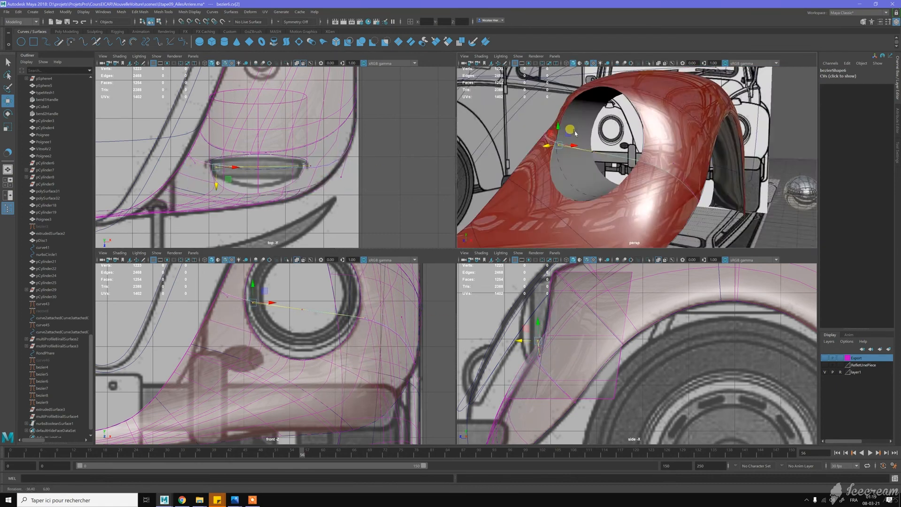
Select bezier7's inner tangent vertex and adjust its sideways position in the top view
{"action": "left_click", "coordinate": [255, 200]}
{"action": "left_click", "coordinate": [215, 204]}
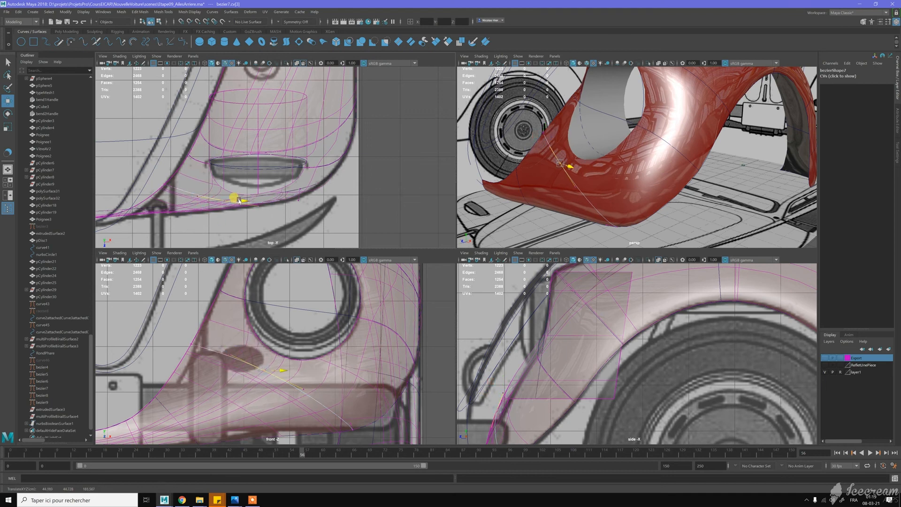
{"action": "left_click", "coordinate": [301, 312]}
Reposition bezier6's inner tangent vertex in height and sideways within the front view
{"action": "left_click_drag", "start_coordinate": [610, 183], "coordinate": [580, 89], "text": "alt"}
{"action": "left_click", "coordinate": [580, 89]}
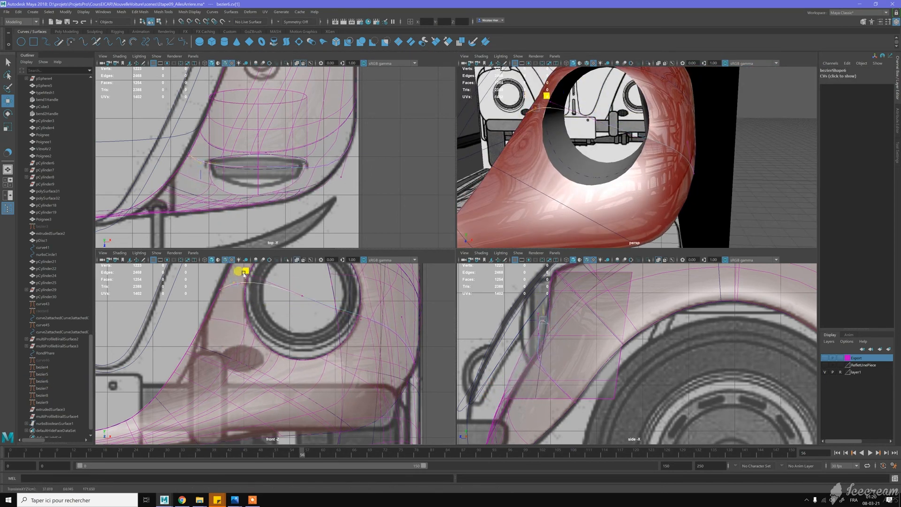
{"action": "left_click_drag", "start_coordinate": [540, 101], "coordinate": [573, 115], "text": "alt"}
{"action": "left_click", "coordinate": [573, 116]}
{"action": "left_click_drag", "start_coordinate": [617, 142], "coordinate": [586, 141], "text": "alt"}
{"action": "left_click", "coordinate": [514, 134]}
Adjust the front-to-back position of bezier6's outer tangent vertex beside the headlight opening in the top view
{"action": "left_click", "coordinate": [319, 174]}
{"action": "left_click_drag", "start_coordinate": [516, 155], "coordinate": [538, 169], "text": "alt"}
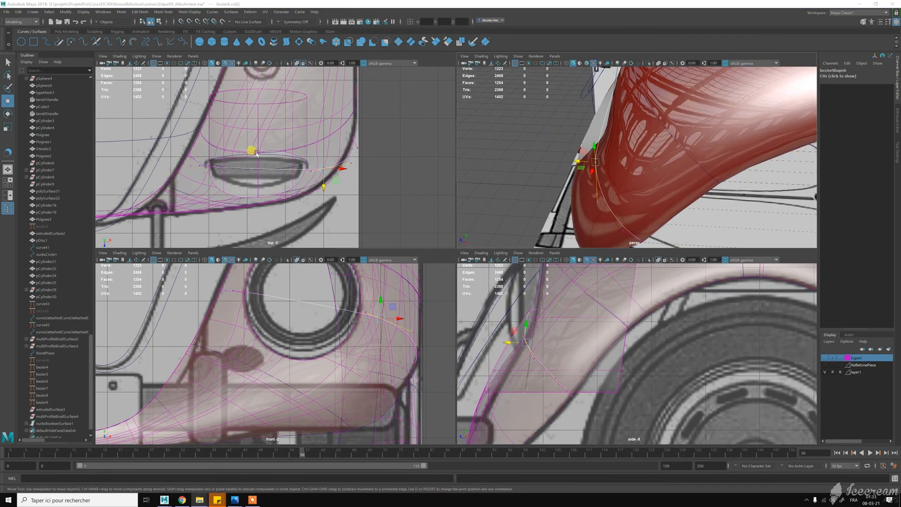
{"action": "left_click", "coordinate": [267, 147]}
{"action": "left_click", "coordinate": [333, 175]}
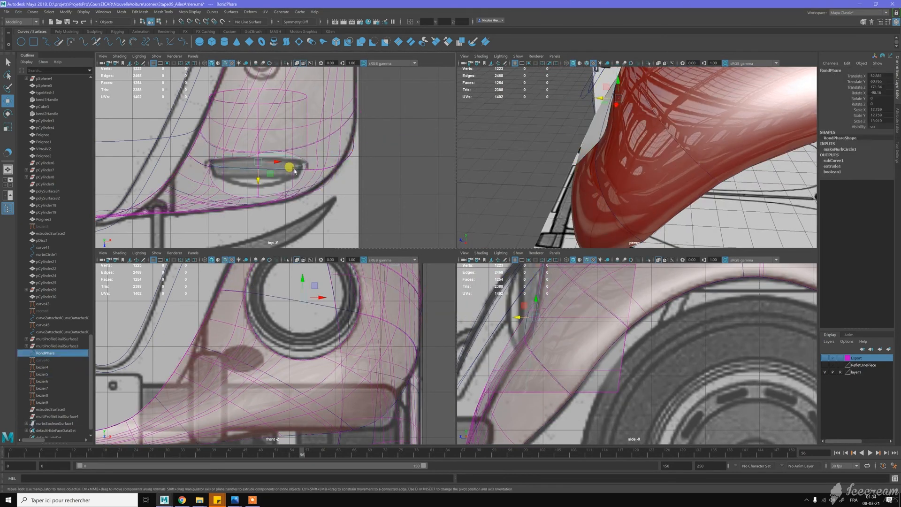
{"action": "left_click", "coordinate": [237, 184]}
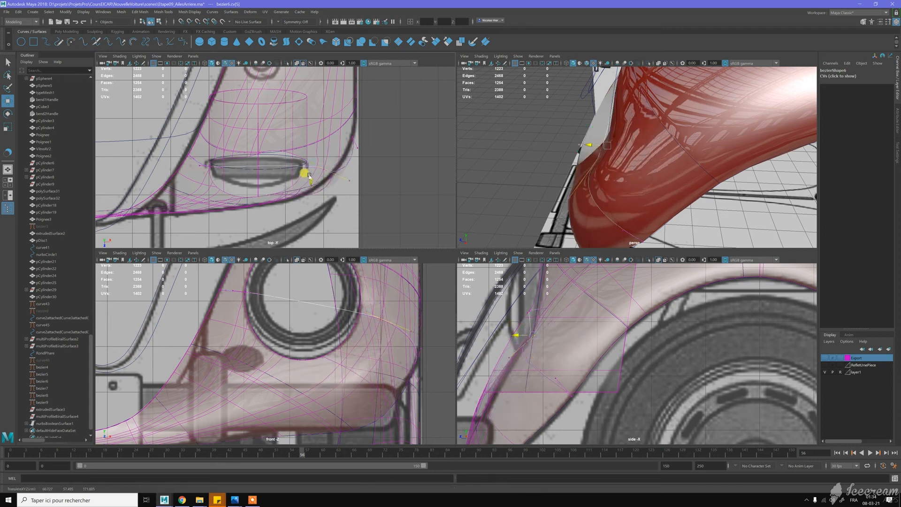
{"action": "left_click", "coordinate": [267, 147]}
{"action": "left_click", "coordinate": [333, 178]}
{"action": "left_click_drag", "start_coordinate": [335, 180], "coordinate": [335, 176]}
Try to move bezier6's inner tangent vertex in the top view and undo the move
{"action": "left_click_drag", "start_coordinate": [539, 155], "coordinate": [666, 202], "text": "alt"}
{"action": "left_click", "coordinate": [214, 160]}
{"action": "left_click_drag", "start_coordinate": [232, 158], "coordinate": [220, 162]}
{"action": "key", "text": "ctrl+z"}
Show bezier6's control vertices and select its inner tangent vertex in the top view
{"action": "left_click", "coordinate": [235, 168]}
{"action": "right_click", "coordinate": [240, 143]}
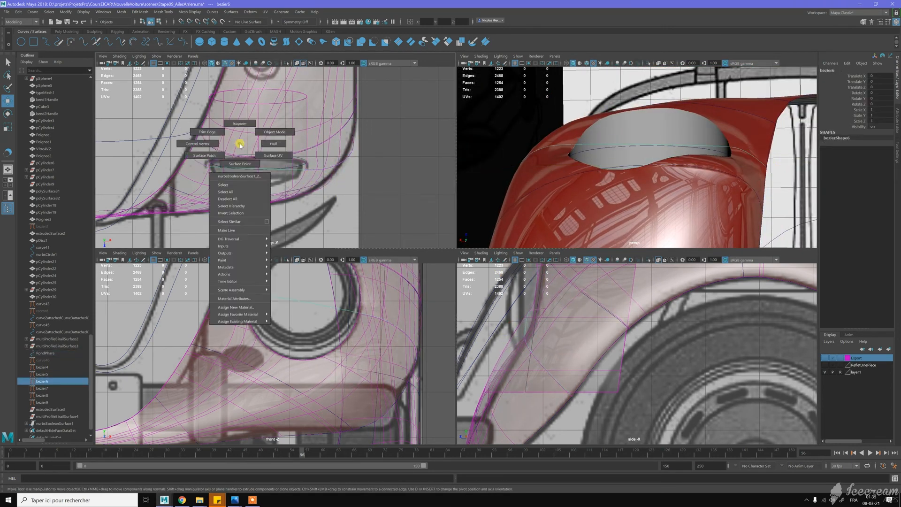
{"action": "right_click_drag", "start_coordinate": [427, 162], "coordinate": [394, 162]}
{"action": "scroll", "coordinate": [182, 155], "scroll_direction": "up", "scroll_amount": 2}
{"action": "left_click", "coordinate": [216, 168]}
{"action": "left_click", "coordinate": [259, 168]}
Select bezier8's inner tangent vertex and adjust its height in the perspective view
{"action": "left_click_drag", "start_coordinate": [680, 140], "coordinate": [670, 157], "text": "alt"}
{"action": "left_click", "coordinate": [623, 144]}
{"action": "key", "text": "F8"}
{"action": "left_click", "coordinate": [638, 139]}
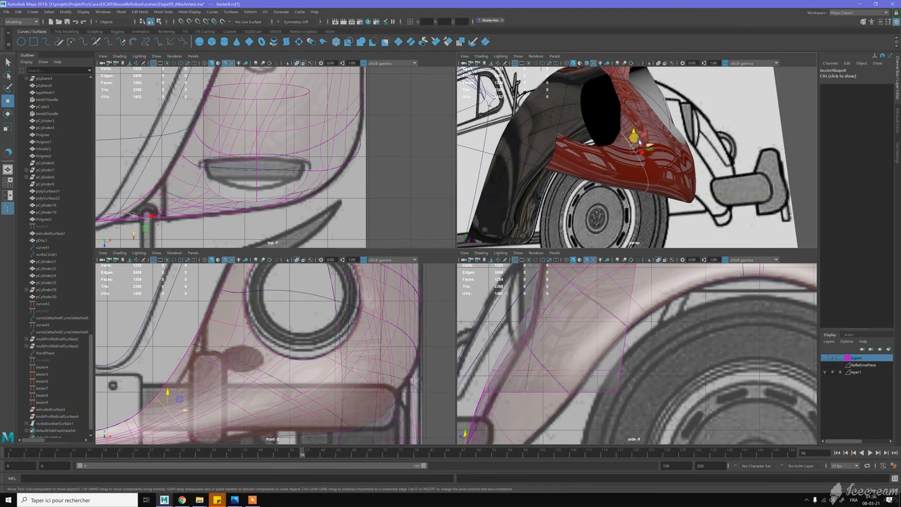
{"action": "left_click_drag", "start_coordinate": [643, 139], "coordinate": [662, 165], "text": "alt"}
{"action": "left_click", "coordinate": [668, 143]}
Show bezier6's control vertices and adjust the front-to-back position of its middle vertex in the perspective view
{"action": "left_click_drag", "start_coordinate": [668, 143], "coordinate": [657, 113], "text": "alt"}
{"action": "left_click", "coordinate": [659, 111]}
{"action": "right_click_drag", "start_coordinate": [658, 112], "coordinate": [624, 111]}
{"action": "left_click", "coordinate": [663, 123]}
{"action": "left_click_drag", "start_coordinate": [661, 106], "coordinate": [645, 154]}
{"action": "left_click", "coordinate": [645, 154]}
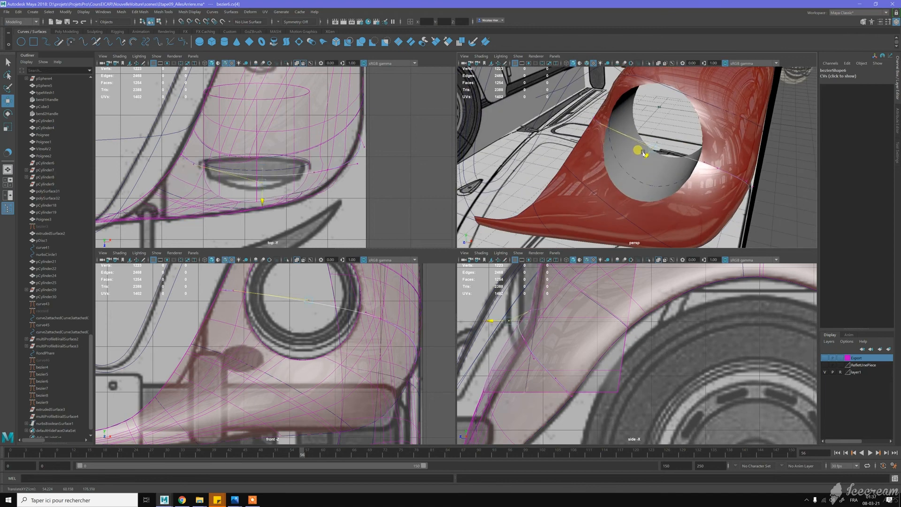
Adjust the height of bezier6's innermost vertex in the front view, check the fender's reflections and clear the selection
{"action": "left_click_drag", "start_coordinate": [623, 126], "coordinate": [577, 94], "text": "alt"}
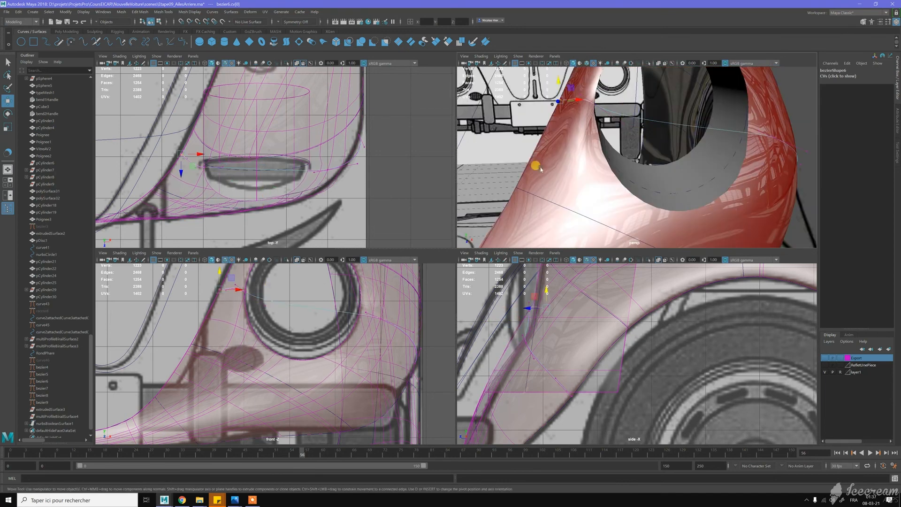
{"action": "left_click", "coordinate": [271, 286]}
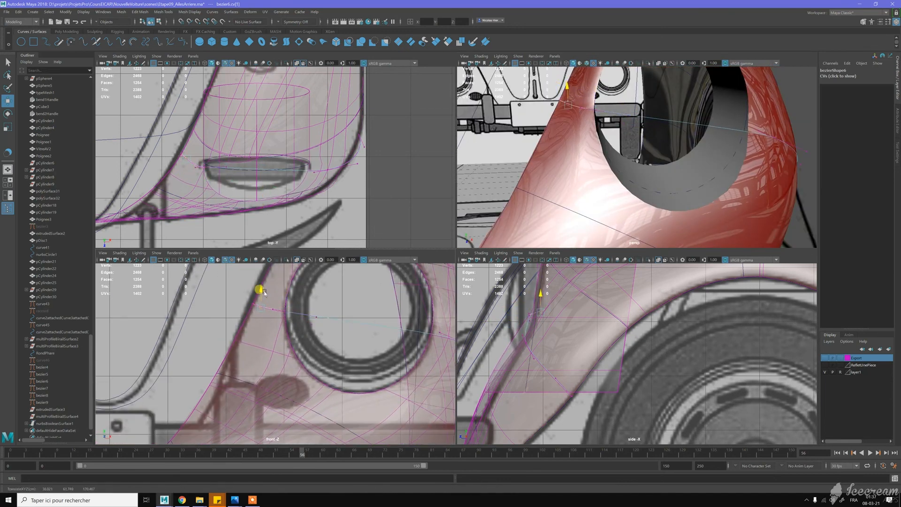
{"action": "left_click_drag", "start_coordinate": [610, 169], "coordinate": [649, 197], "text": "alt"}
{"action": "left_click_drag", "start_coordinate": [604, 143], "coordinate": [607, 149]}
{"action": "left_click_drag", "start_coordinate": [608, 149], "coordinate": [708, 170], "text": "alt"}
{"action": "left_click", "coordinate": [709, 170]}
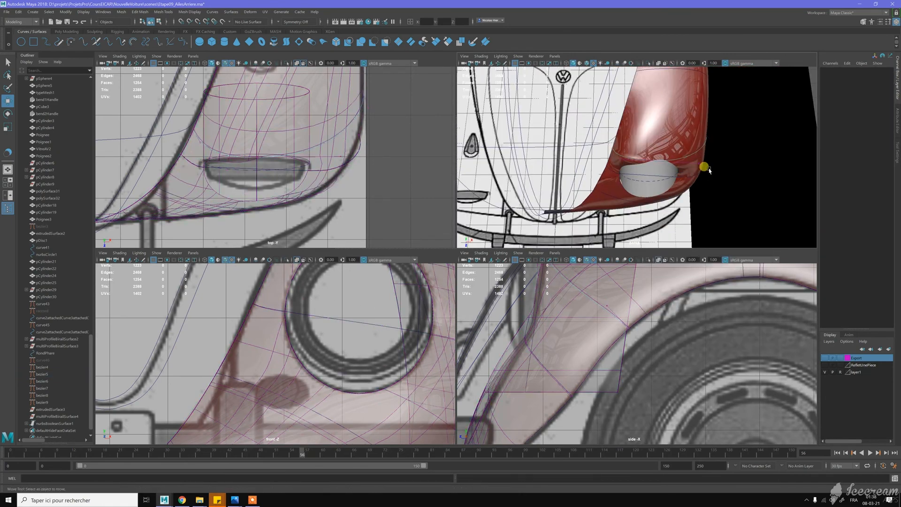
Select bezier5's vertices above the headlight opening and adjust their front-to-back position in the top view
{"action": "left_click", "coordinate": [703, 167]}
{"action": "scroll", "coordinate": [604, 182], "scroll_direction": "up", "scroll_amount": 2}
{"action": "left_click_drag", "start_coordinate": [299, 183], "coordinate": [300, 172]}
{"action": "left_click_drag", "start_coordinate": [368, 280], "coordinate": [367, 278]}
{"action": "scroll", "coordinate": [653, 152], "scroll_direction": "up", "scroll_amount": 2}
{"action": "left_click", "coordinate": [660, 160]}
{"action": "left_click_drag", "start_coordinate": [260, 177], "coordinate": [260, 173]}
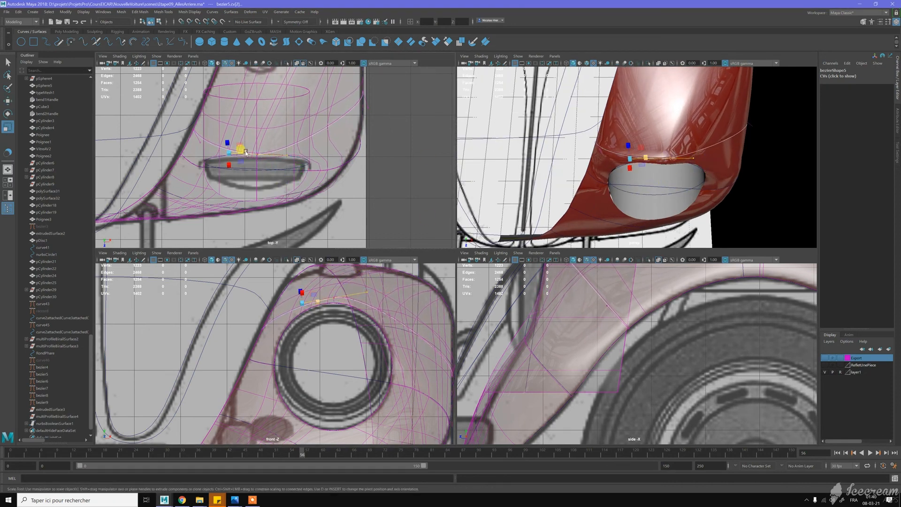
Lengthen bezier5's tangents and refine the sideways position of its tangent vertices in the top view
{"action": "left_click_drag", "start_coordinate": [311, 154], "coordinate": [368, 143]}
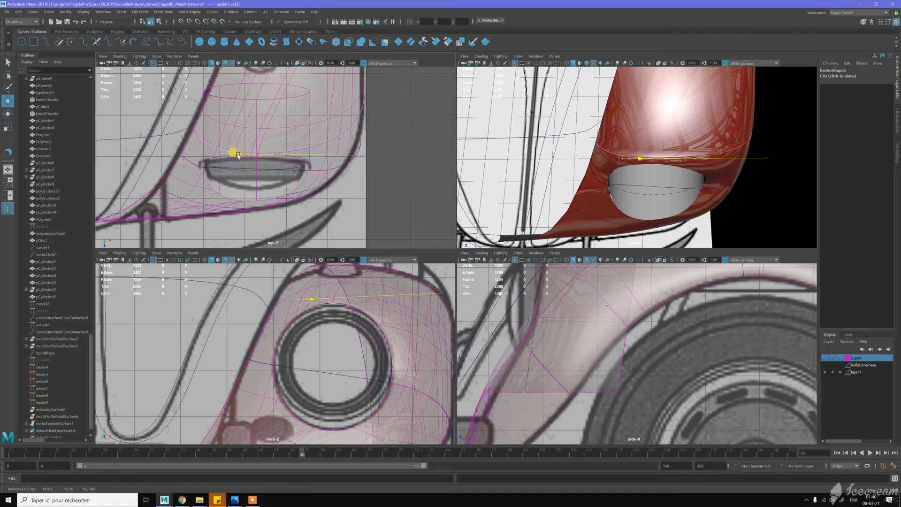
{"action": "left_click_drag", "start_coordinate": [264, 169], "coordinate": [263, 167]}
{"action": "left_click", "coordinate": [355, 147]}
{"action": "left_click_drag", "start_coordinate": [372, 147], "coordinate": [367, 147]}
Show bezier6's control vertices and adjust its outer tangent vertex in height, front-to-back and sideways
{"action": "left_click_drag", "start_coordinate": [657, 188], "coordinate": [587, 136], "text": "alt"}
{"action": "key", "text": "F8"}
{"action": "left_click", "coordinate": [610, 189]}
{"action": "key", "text": "F8"}
{"action": "left_click", "coordinate": [609, 189]}
{"action": "left_click_drag", "start_coordinate": [610, 189], "coordinate": [630, 153], "text": "alt"}
{"action": "left_click_drag", "start_coordinate": [395, 355], "coordinate": [395, 357]}
{"action": "left_click_drag", "start_coordinate": [504, 324], "coordinate": [502, 325]}
{"action": "left_click_drag", "start_coordinate": [603, 174], "coordinate": [615, 207], "text": "alt"}
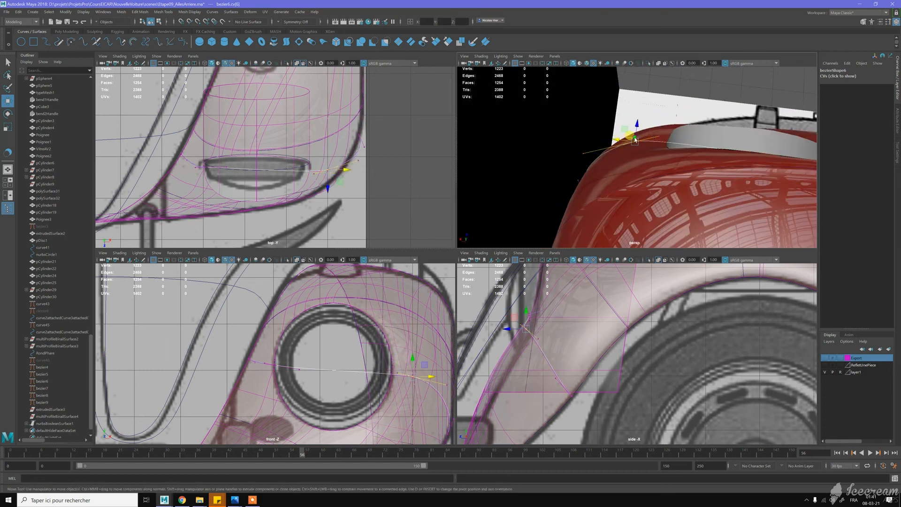
{"action": "left_click_drag", "start_coordinate": [634, 140], "coordinate": [663, 135]}
Adjust bezier6's inner tangent vertex front-to-back in the top view and sideways in the perspective view
{"action": "left_click", "coordinate": [204, 171]}
{"action": "left_click_drag", "start_coordinate": [204, 185], "coordinate": [202, 191]}
{"action": "left_click_drag", "start_coordinate": [648, 141], "coordinate": [603, 119], "text": "alt"}
{"action": "left_click", "coordinate": [601, 141]}
{"action": "left_click", "coordinate": [556, 136]}
{"action": "left_click_drag", "start_coordinate": [558, 122], "coordinate": [517, 128]}
{"action": "left_click", "coordinate": [249, 361]}
{"action": "left_click", "coordinate": [288, 347]}
Show bezier7's control vertices and adjust the front-to-back position of its inner tangent vertex in the top view
{"action": "left_click_drag", "start_coordinate": [586, 164], "coordinate": [690, 209], "text": "alt"}
{"action": "left_click", "coordinate": [692, 217]}
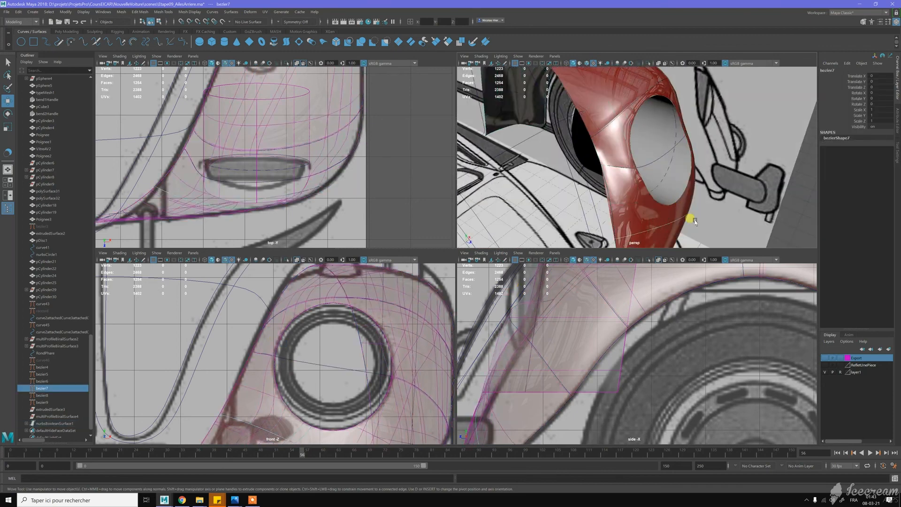
{"action": "right_click_drag", "start_coordinate": [692, 218], "coordinate": [663, 218]}
{"action": "left_click", "coordinate": [676, 179]}
{"action": "left_click_drag", "start_coordinate": [675, 179], "coordinate": [605, 162], "text": "alt"}
{"action": "left_click_drag", "start_coordinate": [587, 162], "coordinate": [648, 165]}
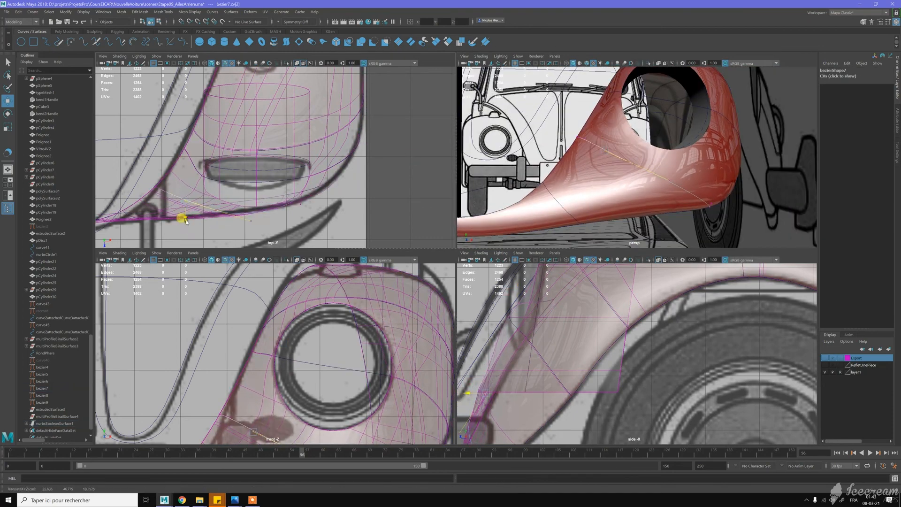
{"action": "left_click_drag", "start_coordinate": [186, 222], "coordinate": [187, 229]}
Adjust the sideways position of bezier7's outer tangent vertex in the perspective view
{"action": "left_click_drag", "start_coordinate": [591, 108], "coordinate": [666, 122], "text": "alt"}
{"action": "left_click", "coordinate": [730, 146]}
{"action": "left_click_drag", "start_coordinate": [729, 150], "coordinate": [656, 150]}
{"action": "left_click", "coordinate": [599, 146]}
{"action": "left_click", "coordinate": [584, 192]}
{"action": "left_click", "coordinate": [728, 151]}
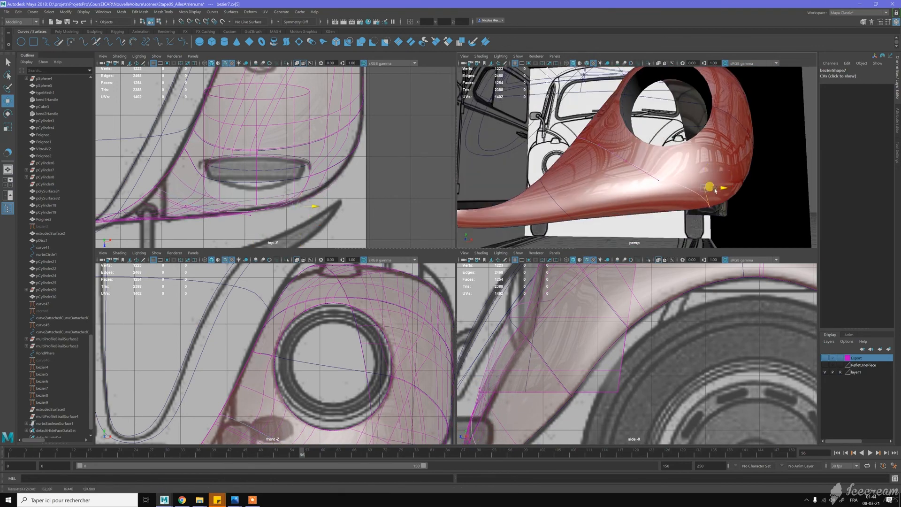
Try to reposition a tangent vertex of bezier7 in the front view and undo the recent changes
{"action": "scroll", "coordinate": [300, 404], "scroll_direction": "up", "scroll_amount": 2}
{"action": "left_click", "coordinate": [333, 362]}
{"action": "left_click_drag", "start_coordinate": [299, 329], "coordinate": [275, 317]}
{"action": "left_click_drag", "start_coordinate": [658, 181], "coordinate": [581, 183], "text": "alt"}
{"action": "key", "text": "z"}
{"action": "key", "text": "z"}
{"action": "key", "text": "z"}
{"action": "key", "text": "shift+z"}
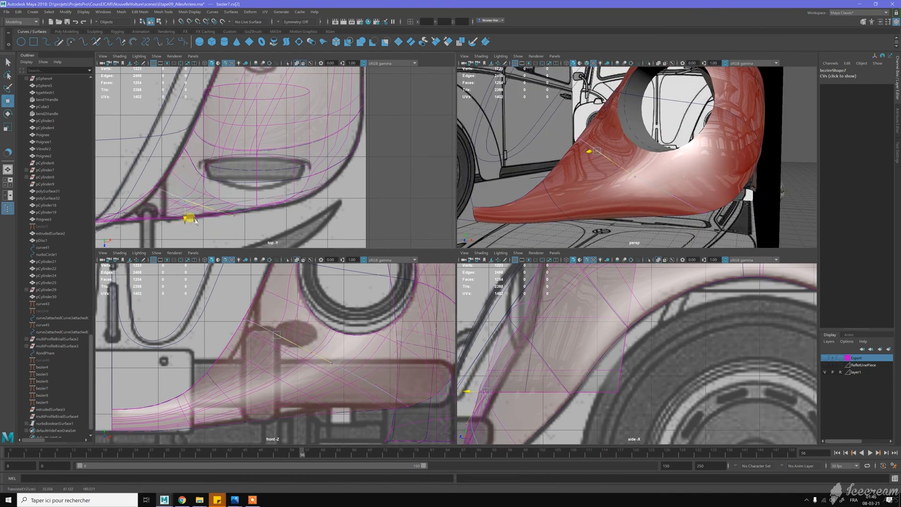
Select bezier7's outer tangent vertex and adjust its height in the perspective view
{"action": "left_click", "coordinate": [615, 207]}
{"action": "left_click_drag", "start_coordinate": [615, 208], "coordinate": [659, 162], "text": "alt"}
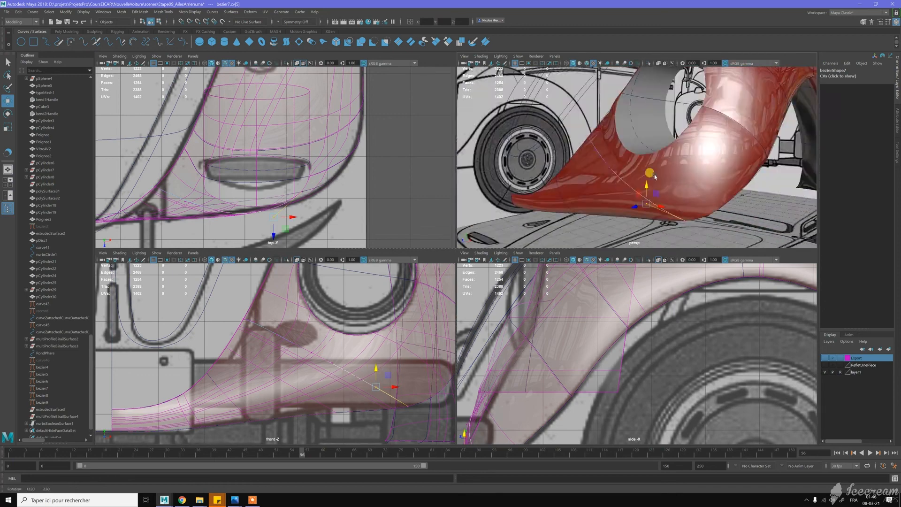
{"action": "left_click_drag", "start_coordinate": [659, 193], "coordinate": [714, 182], "text": "alt"}
Select bezier6's outer tangent vertex and adjust its height beside the headlight opening
{"action": "left_click", "coordinate": [737, 196]}
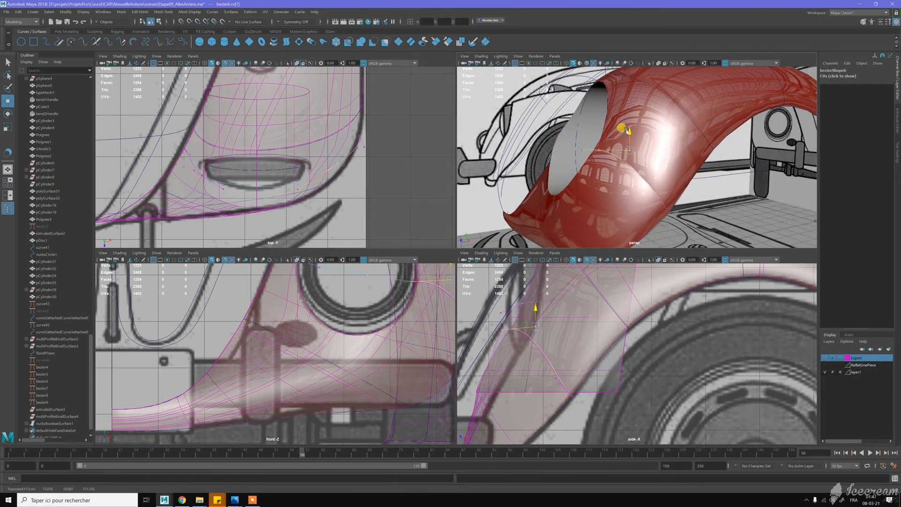
{"action": "left_click_drag", "start_coordinate": [644, 143], "coordinate": [739, 127], "text": "alt"}
{"action": "left_click", "coordinate": [640, 110]}
{"action": "left_click_drag", "start_coordinate": [599, 135], "coordinate": [649, 123], "text": "alt"}
{"action": "left_click", "coordinate": [640, 167]}
{"action": "left_click", "coordinate": [701, 195]}
Fine-tune the position of bezier6's tangent vertex beside the headlight opening in the perspective view
{"action": "left_click_drag", "start_coordinate": [630, 160], "coordinate": [610, 150], "text": "alt"}
{"action": "left_click", "coordinate": [525, 142]}
{"action": "left_click", "coordinate": [641, 157]}
{"action": "middle_click_drag", "start_coordinate": [300, 281], "coordinate": [313, 351], "text": "alt"}
{"action": "scroll", "coordinate": [315, 305], "scroll_direction": "up", "scroll_amount": 5}
{"action": "left_click_drag", "start_coordinate": [696, 129], "coordinate": [676, 155], "text": "alt"}
{"action": "left_click_drag", "start_coordinate": [704, 156], "coordinate": [700, 157]}
Shift bezier6's tangent vertex sideways in the front view and refine its position
{"action": "left_click", "coordinate": [347, 305]}
{"action": "left_click_drag", "start_coordinate": [367, 306], "coordinate": [407, 308]}
{"action": "scroll", "coordinate": [366, 329], "scroll_direction": "down", "scroll_amount": 4}
{"action": "left_click_drag", "start_coordinate": [337, 330], "coordinate": [321, 339]}
Check the fender's reflections around the headlight opening and undo the last change
{"action": "left_click_drag", "start_coordinate": [643, 150], "coordinate": [582, 198], "text": "alt"}
{"action": "left_click", "coordinate": [581, 190]}
{"action": "mouse_move", "coordinate": [572, 188]}
{"action": "left_mouse_down", "text": "alt"}
{"action": "mouse_move", "coordinate": [525, 157]}
{"action": "mouse_move", "coordinate": [573, 187]}
{"action": "left_mouse_up", "text": "alt"}
{"action": "key", "text": "ctrl+z"}
Select bezier6's middle vertex and adjust its front-to-back position in the top view
{"action": "left_click_drag", "start_coordinate": [648, 155], "coordinate": [657, 136], "text": "alt"}
{"action": "left_click", "coordinate": [655, 124]}
{"action": "mouse_move", "coordinate": [262, 170]}
{"action": "left_mouse_down"}
{"action": "mouse_move", "coordinate": [261, 145]}
{"action": "mouse_move", "coordinate": [261, 162]}
{"action": "left_mouse_up"}
{"action": "scroll", "coordinate": [559, 368], "scroll_direction": "up", "scroll_amount": 3}
{"action": "left_click_drag", "start_coordinate": [542, 301], "coordinate": [629, 375]}
Select bezier6's outer tangent vertex with the Move tool and adjust its front-to-back position
{"action": "left_click_drag", "start_coordinate": [647, 155], "coordinate": [492, 158], "text": "alt"}
{"action": "left_click", "coordinate": [664, 128]}
{"action": "key", "text": "w"}
{"action": "left_click_drag", "start_coordinate": [553, 162], "coordinate": [577, 159], "text": "alt"}
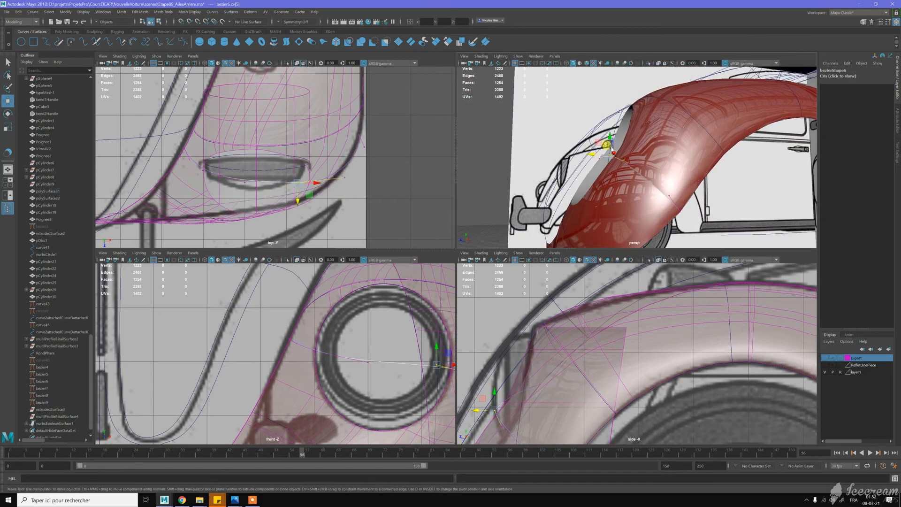